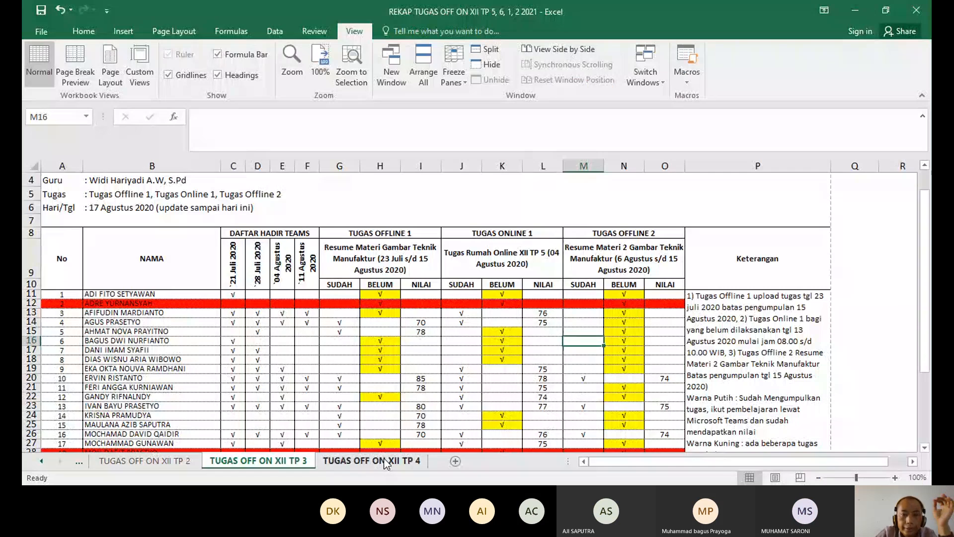
Step: Open the TUGAS OFF ON XII TP 4 sheet and look over its class details and student task list
{"action": "left_click", "coordinate": [385, 460]}
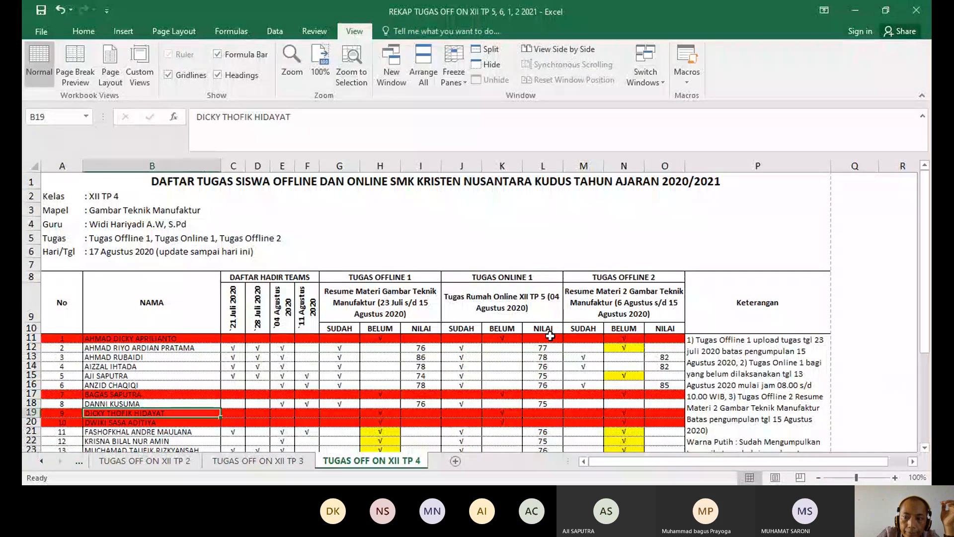
{"action": "scroll", "coordinate": [550, 337], "scroll_direction": "down", "scroll_amount": 1}
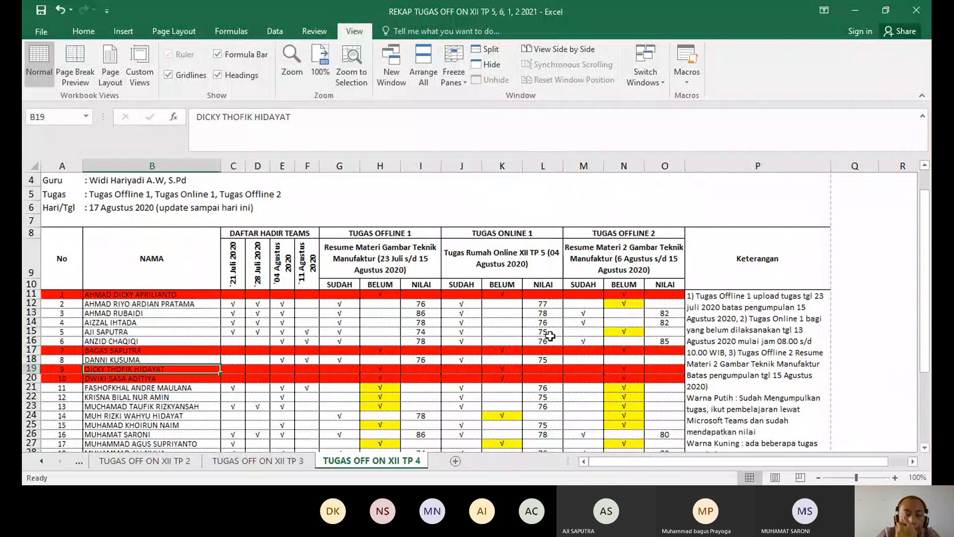
{"action": "scroll", "coordinate": [500, 283], "scroll_direction": "down", "scroll_amount": 1}
{"action": "scroll", "coordinate": [500, 284], "scroll_direction": "up", "scroll_amount": 1}
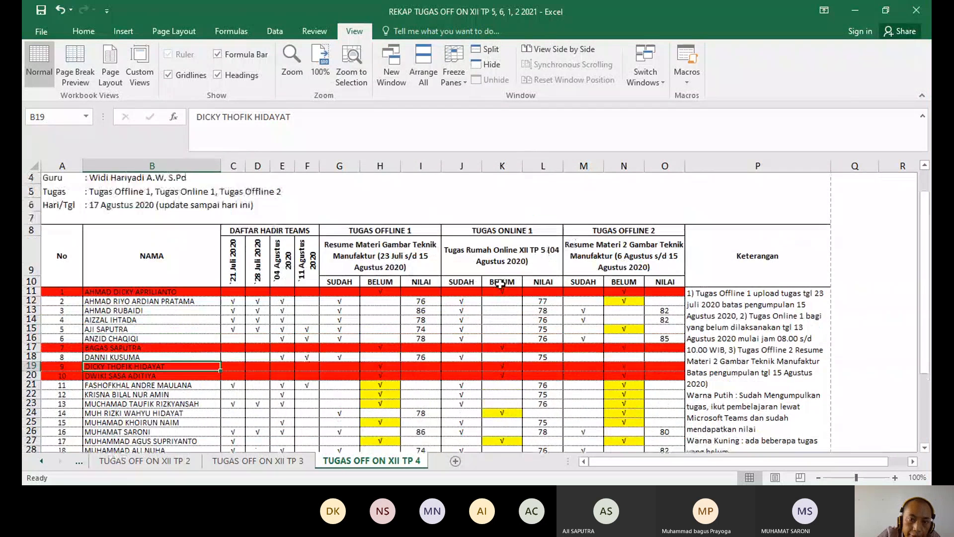
{"action": "scroll", "coordinate": [500, 283], "scroll_direction": "up", "scroll_amount": 1}
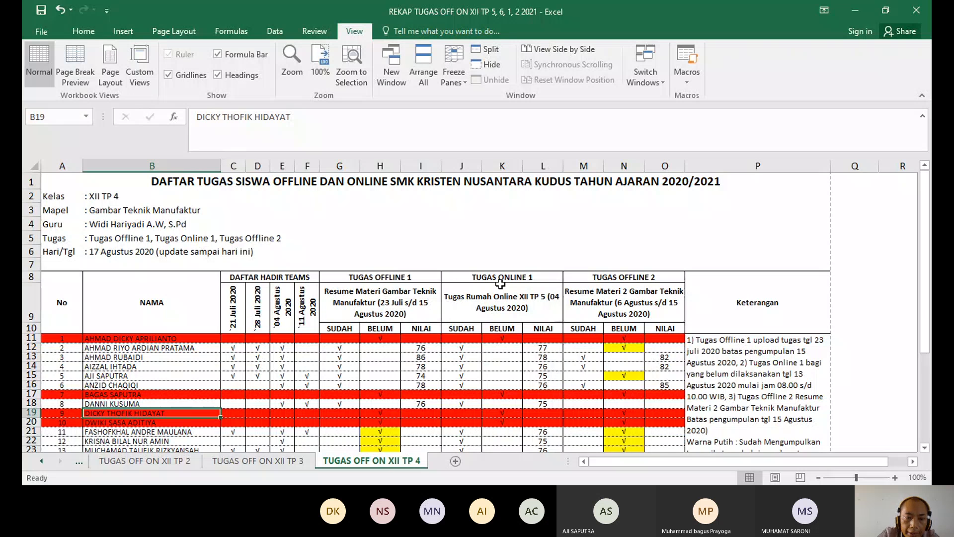
{"action": "scroll", "coordinate": [444, 342], "scroll_direction": "down", "scroll_amount": 1}
{"action": "scroll", "coordinate": [445, 342], "scroll_direction": "up", "scroll_amount": 1}
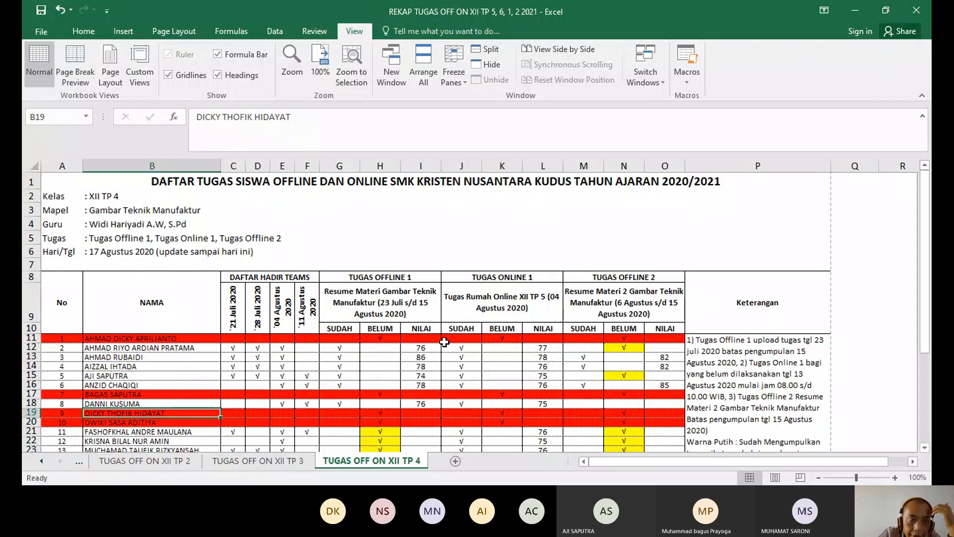
{"action": "scroll", "coordinate": [445, 340], "scroll_direction": "down", "scroll_amount": 1}
{"action": "scroll", "coordinate": [449, 335], "scroll_direction": "up", "scroll_amount": 1}
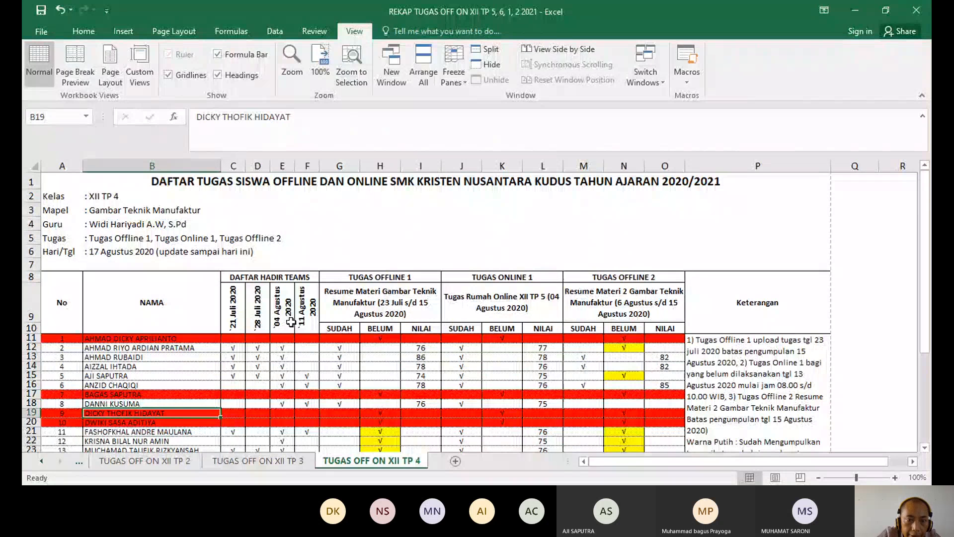
Step: Review the Tugas Offline 1, Tugas Offline 2 and Tugas Online 1 headings and the Tugas Offline 1 description in G9
{"action": "left_click", "coordinate": [432, 275]}
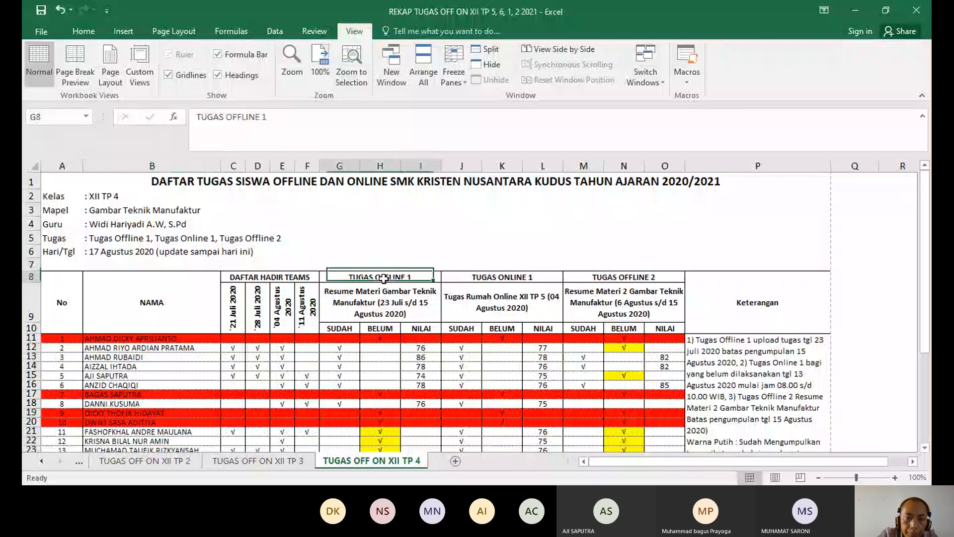
{"action": "left_click", "coordinate": [630, 275]}
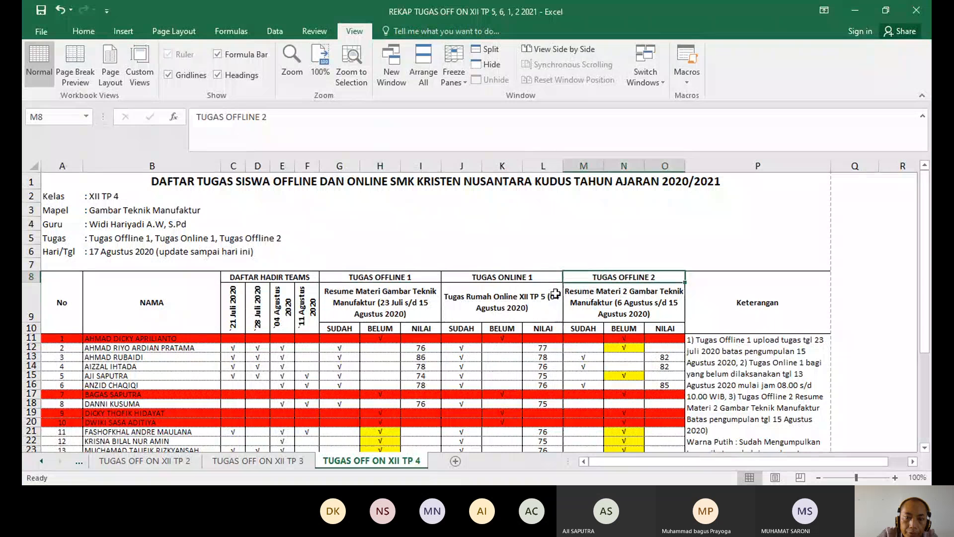
{"action": "left_click", "coordinate": [516, 277]}
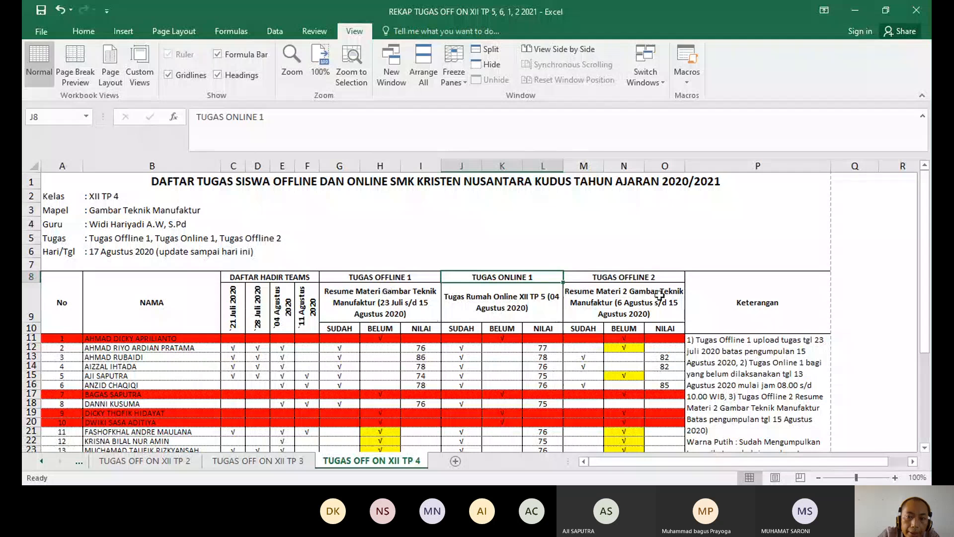
{"action": "left_click", "coordinate": [380, 277]}
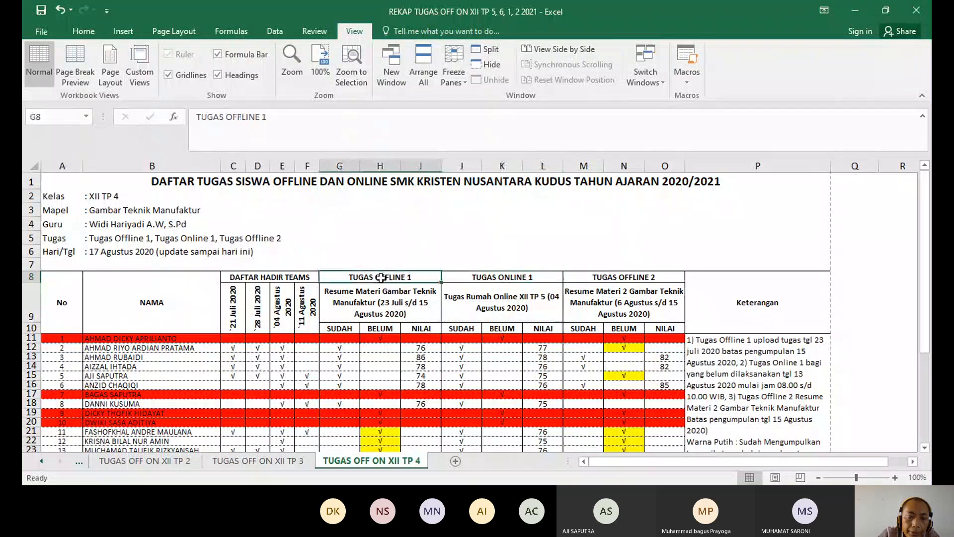
{"action": "left_click", "coordinate": [396, 302]}
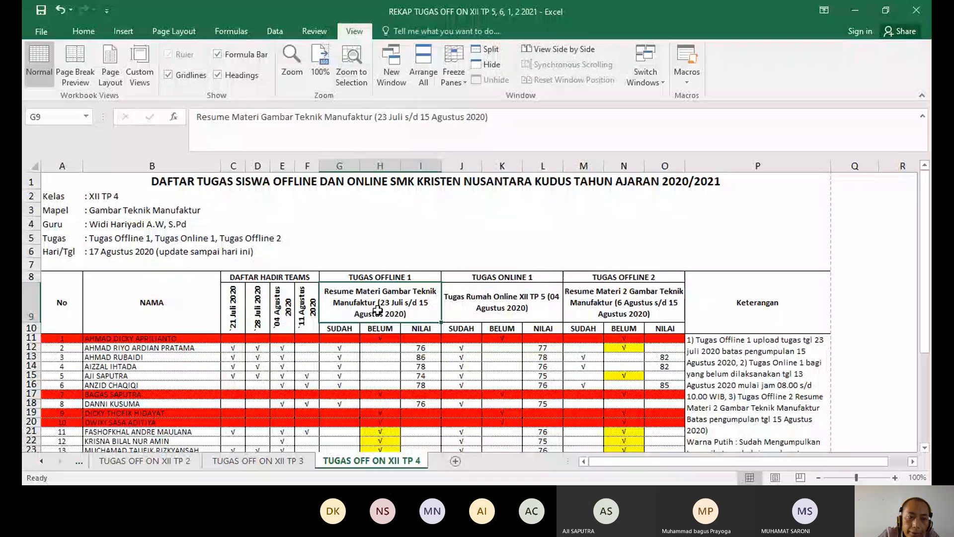
{"action": "scroll", "coordinate": [328, 333], "scroll_direction": "down", "scroll_amount": 1}
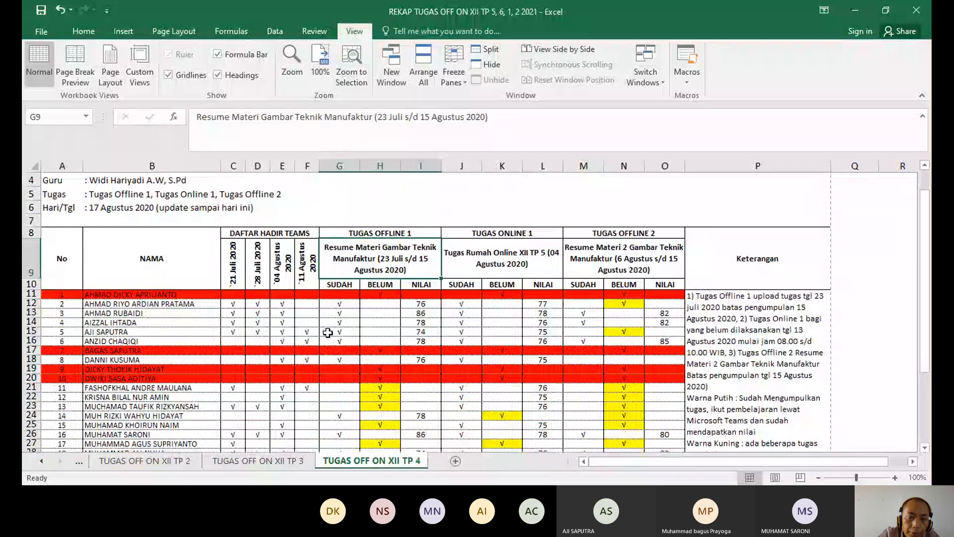
{"action": "scroll", "coordinate": [327, 332], "scroll_direction": "up", "scroll_amount": 1}
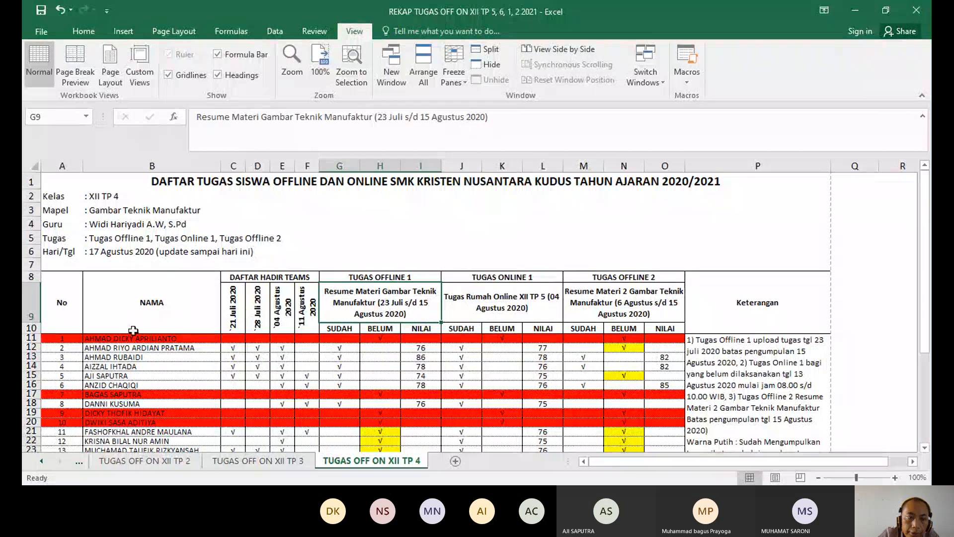
Step: Check the first student's Teams attendance in row 11 for all four dates, 21 Juli to 11 Agustus 2020
{"action": "left_click", "coordinate": [233, 339]}
{"action": "left_click", "coordinate": [258, 338]}
{"action": "left_click", "coordinate": [278, 338]}
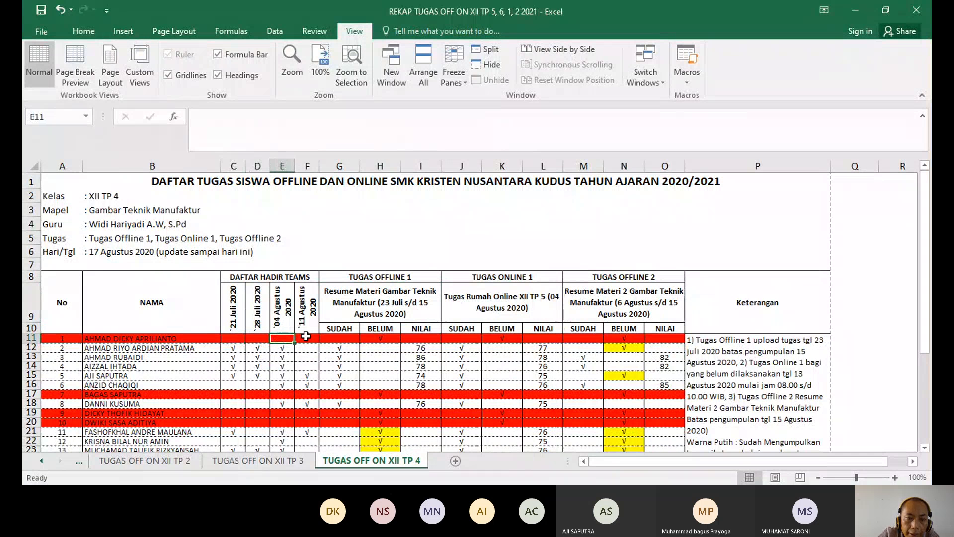
{"action": "left_click", "coordinate": [305, 337]}
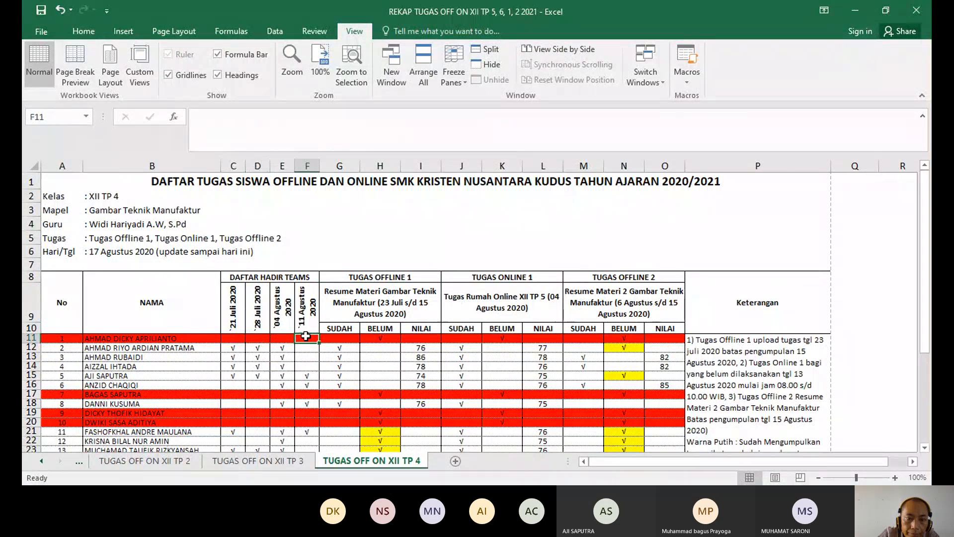
Step: Go over the three task headings in row 8 and highlight the first student's entire red row 11
{"action": "left_click", "coordinate": [410, 279]}
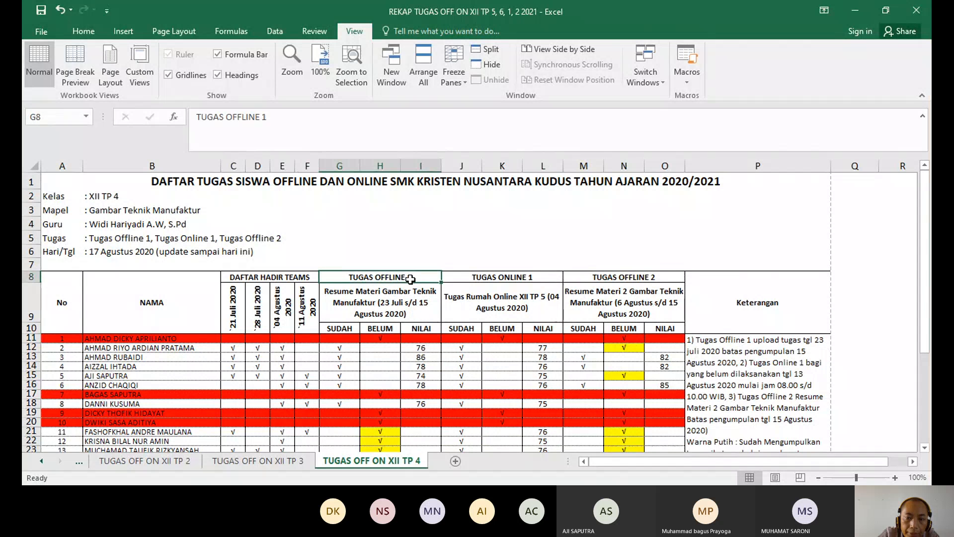
{"action": "left_click", "coordinate": [640, 280]}
{"action": "left_click", "coordinate": [496, 275]}
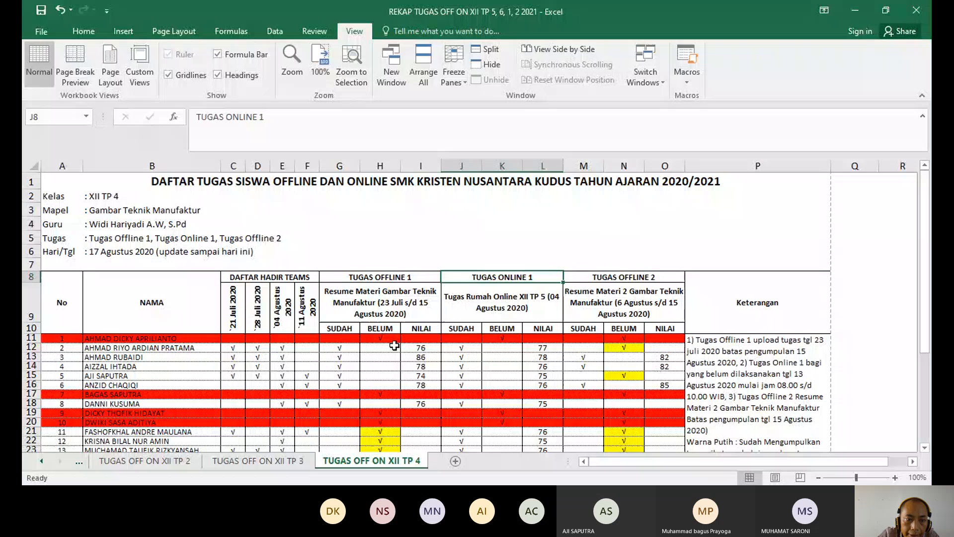
{"action": "left_click", "coordinate": [31, 338]}
{"action": "scroll", "coordinate": [81, 351], "scroll_direction": "down", "scroll_amount": 1}
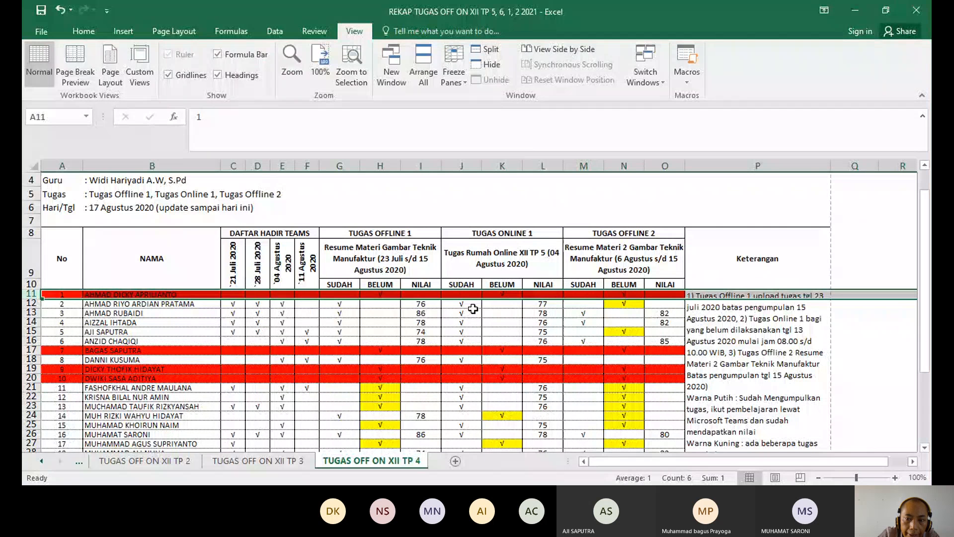
Step: Examine the Tugas Offline 2 mark in N15 and the Daftar Hadir Teams marks for the students in rows 12 and 13
{"action": "left_click", "coordinate": [612, 331]}
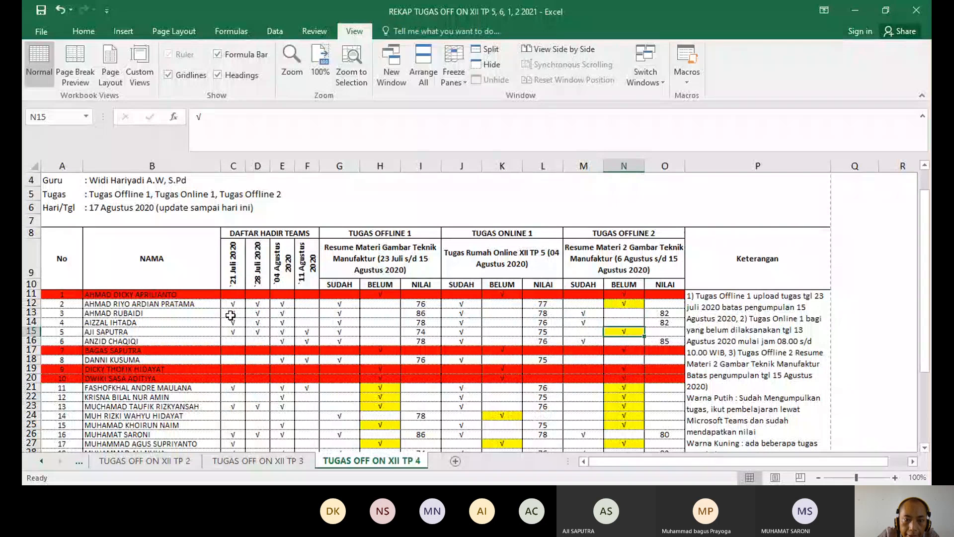
{"action": "left_click_drag", "start_coordinate": [234, 312], "coordinate": [281, 305]}
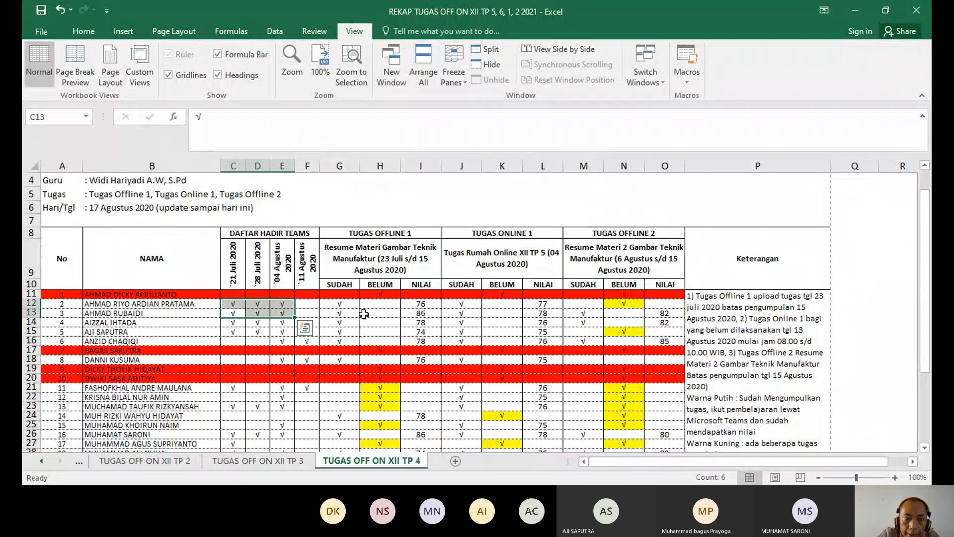
{"action": "left_click", "coordinate": [274, 229]}
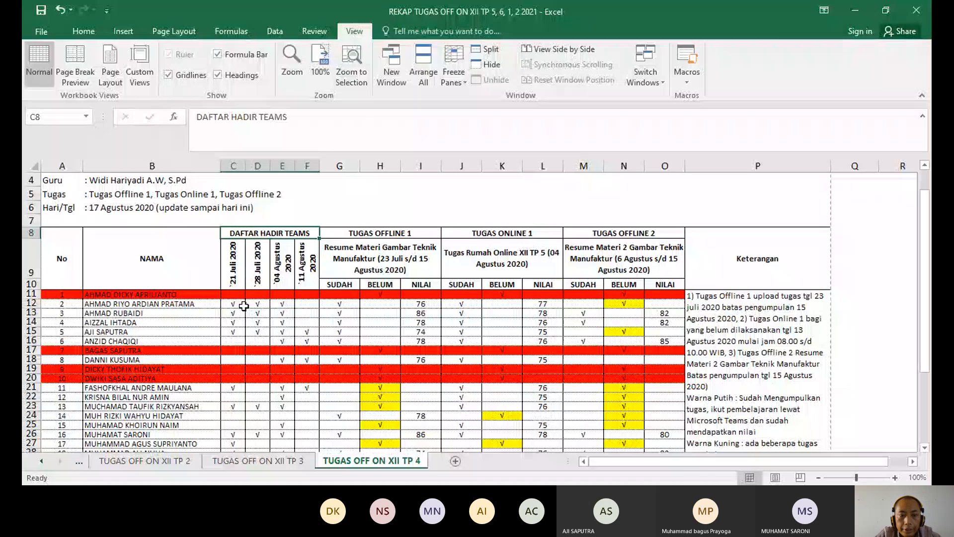
{"action": "left_click_drag", "start_coordinate": [233, 313], "coordinate": [282, 313]}
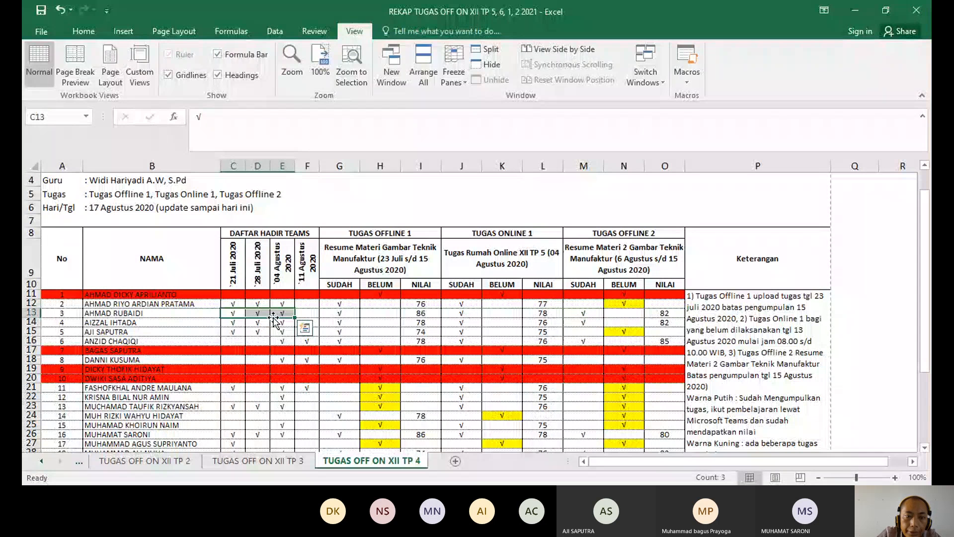
{"action": "left_click", "coordinate": [277, 315]}
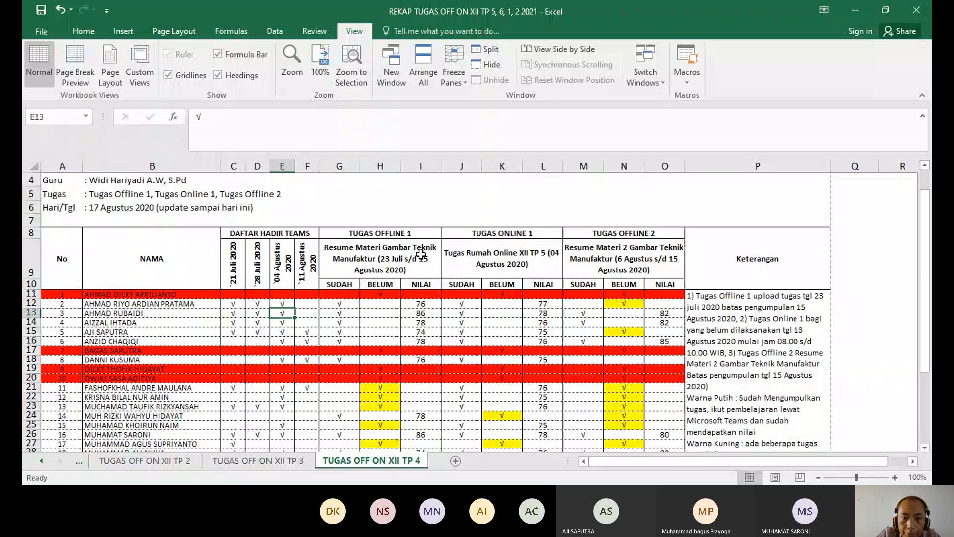
Step: Check the row 12 student's submission marks and grade cells across Tugas Offline 1, Tugas Online 1 and Tugas Offline 2
{"action": "left_click", "coordinate": [339, 303]}
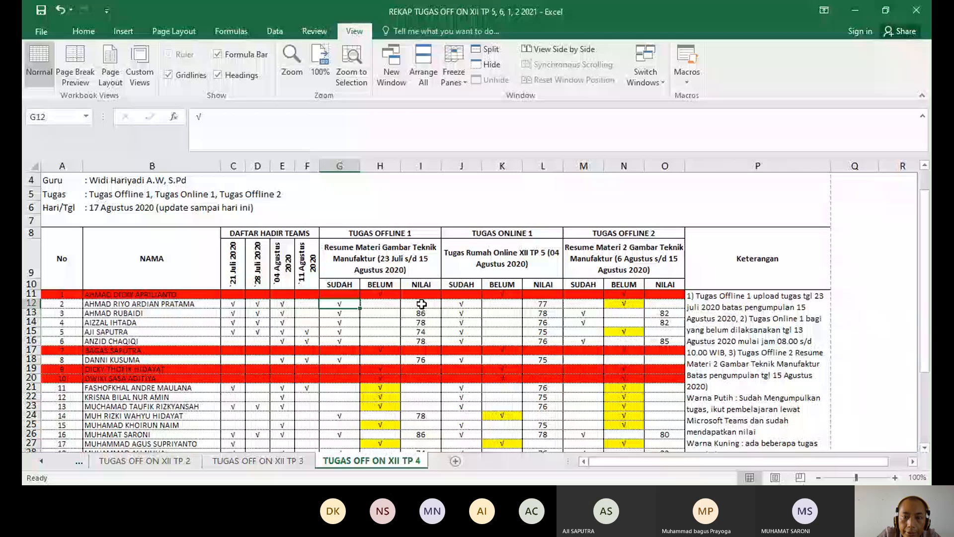
{"action": "left_click", "coordinate": [542, 304]}
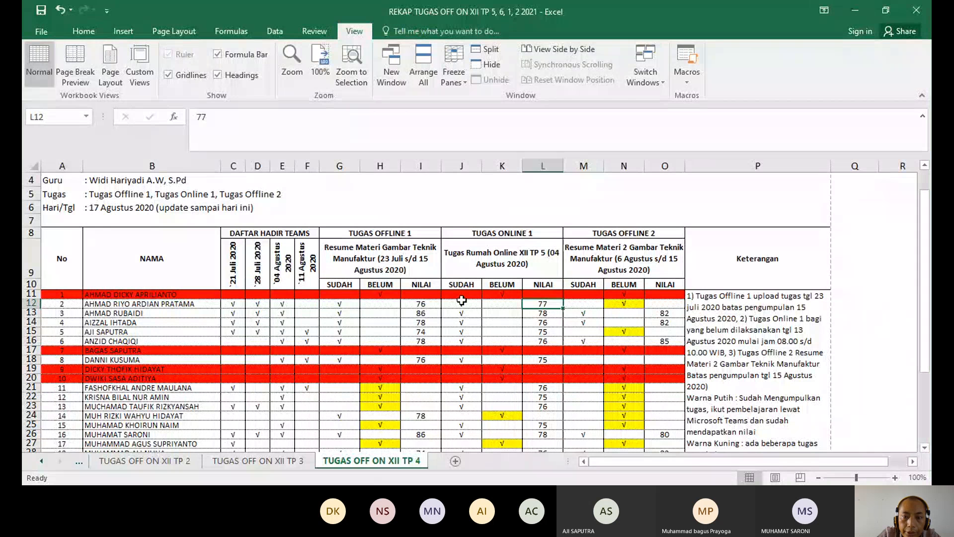
{"action": "left_click", "coordinate": [462, 302]}
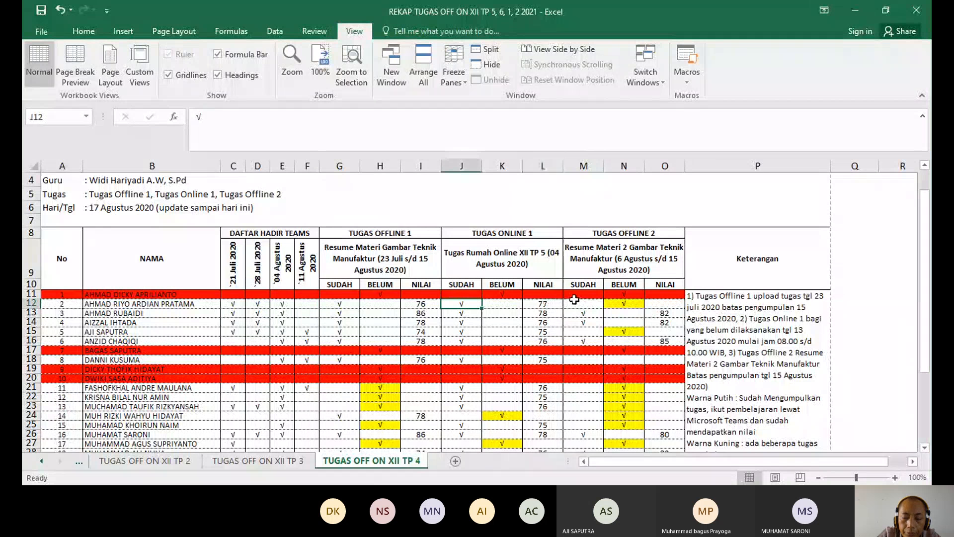
{"action": "left_click", "coordinate": [653, 302]}
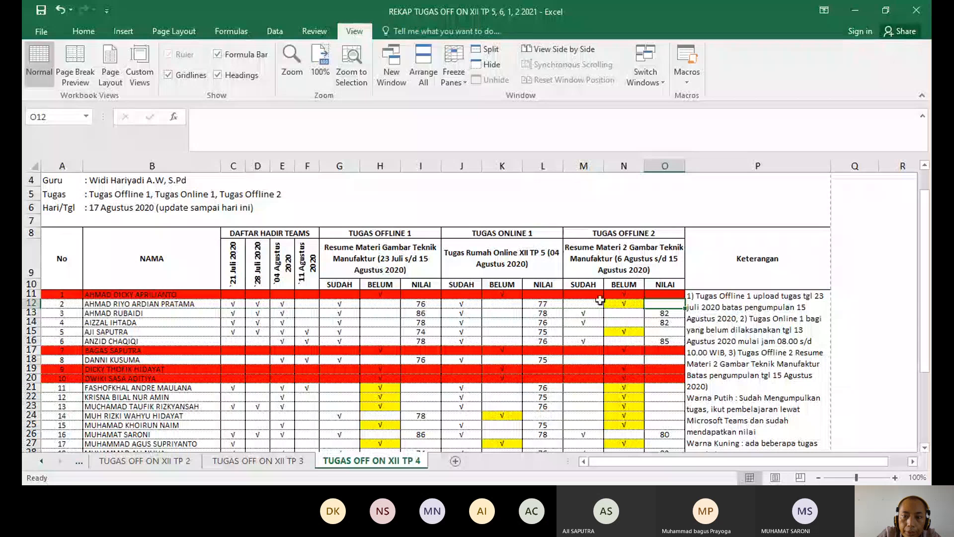
{"action": "left_click", "coordinate": [622, 304]}
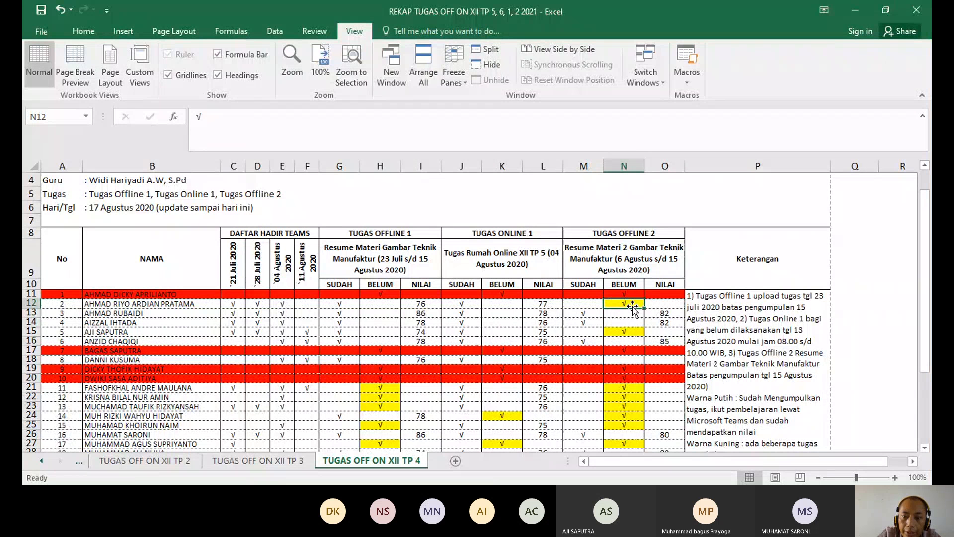
Step: Inspect the Tugas Offline 2 BELUM marks in rows 15, 17, 19 and 20, and look over the rest of the list
{"action": "left_click", "coordinate": [624, 331]}
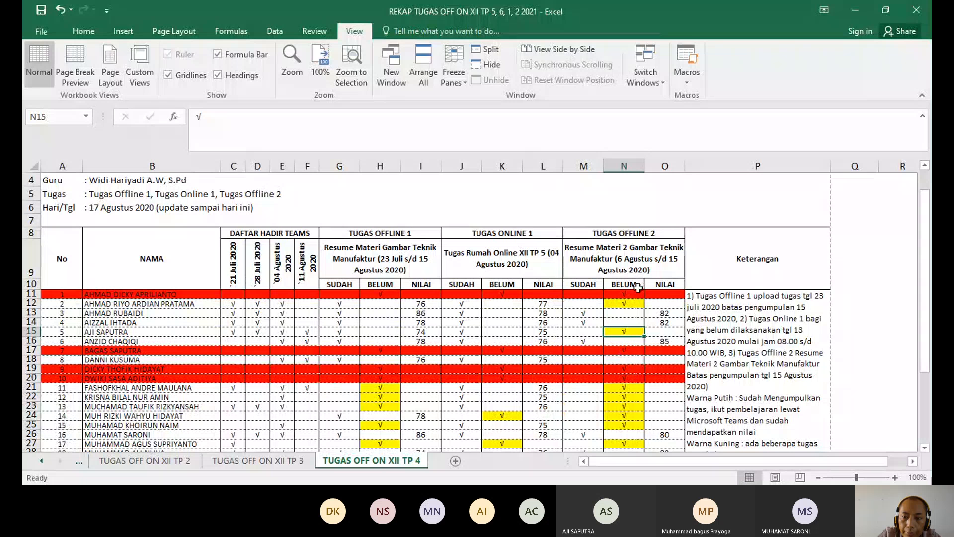
{"action": "left_click", "coordinate": [625, 350]}
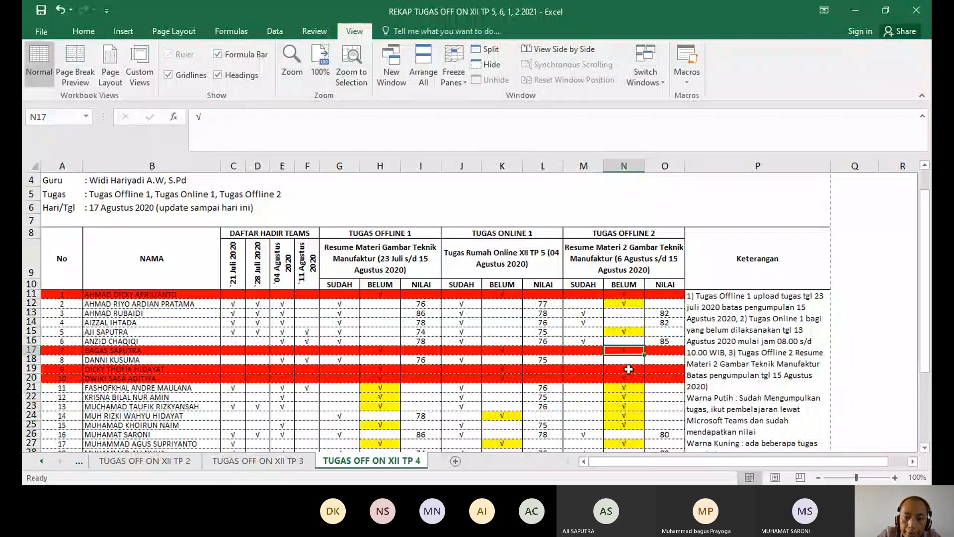
{"action": "left_click", "coordinate": [628, 369]}
{"action": "left_click", "coordinate": [628, 379]}
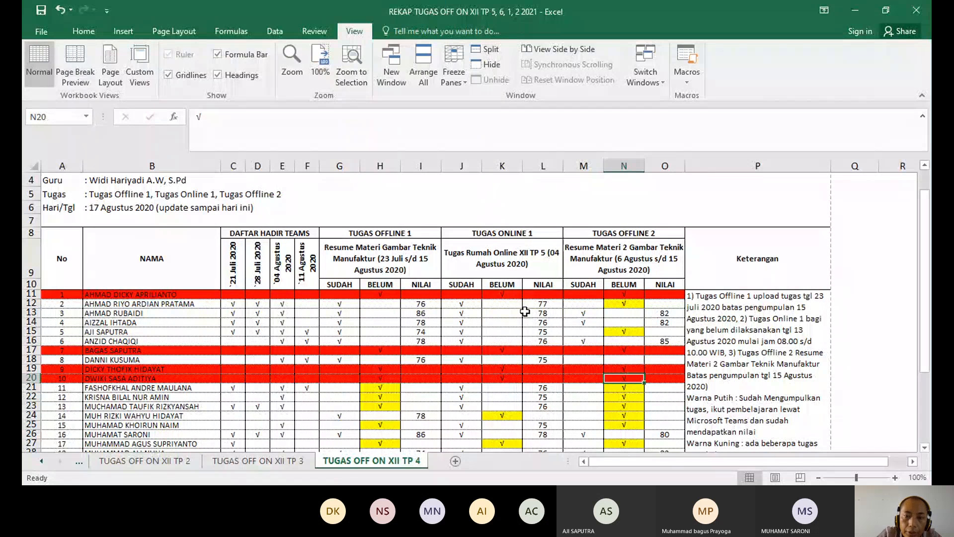
{"action": "scroll", "coordinate": [516, 315], "scroll_direction": "down", "scroll_amount": 2}
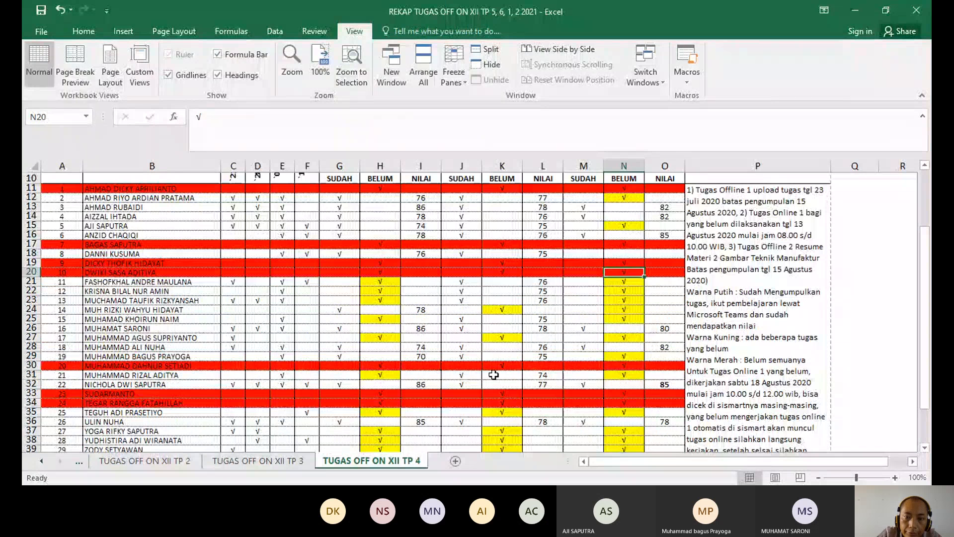
{"action": "scroll", "coordinate": [507, 320], "scroll_direction": "up", "scroll_amount": 2}
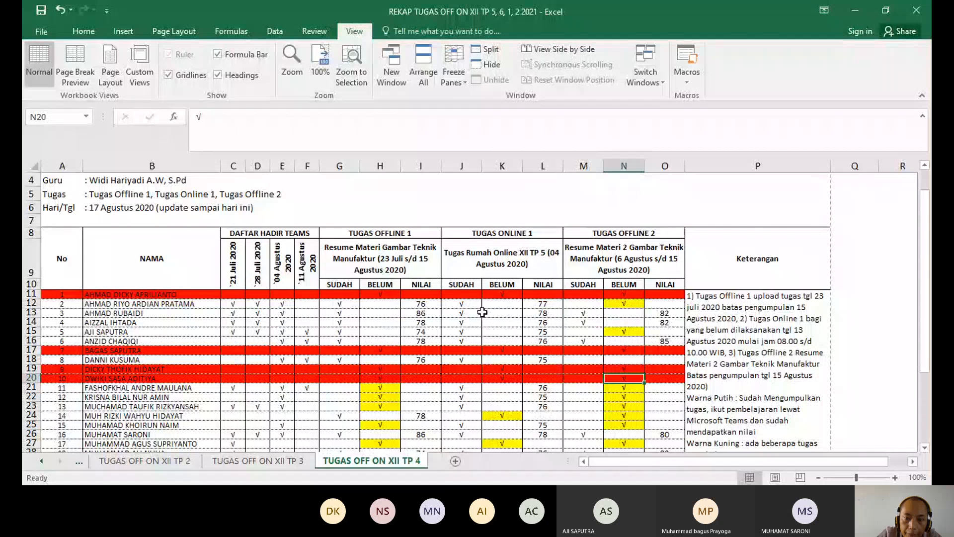
Step: Go through the Tugas Online 1 SUDAH marks in column J, cell by cell from row 12 to row 16
{"action": "left_click_drag", "start_coordinate": [459, 296], "coordinate": [460, 396]}
{"action": "left_click", "coordinate": [461, 247]}
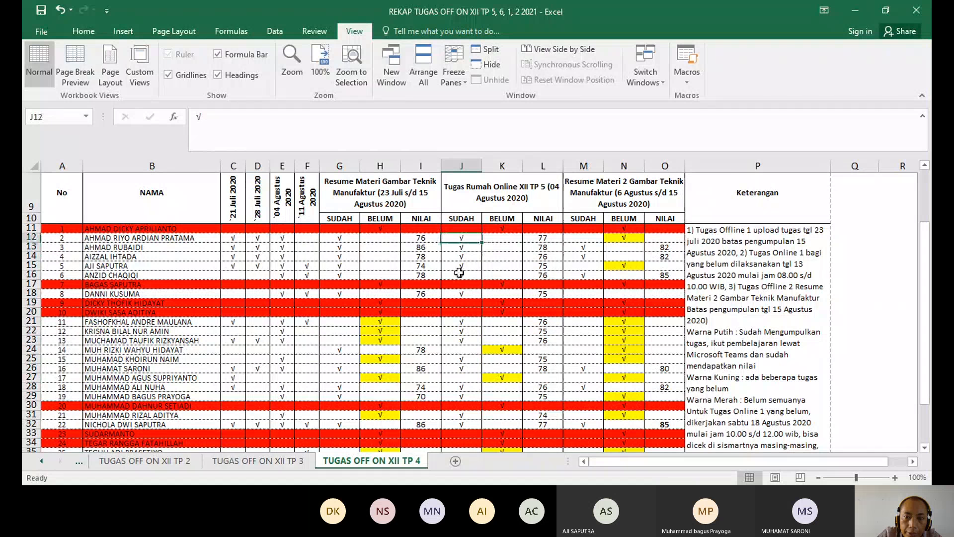
{"action": "key", "text": "Down"}
{"action": "key", "text": "Down"}
{"action": "key", "text": "Down"}
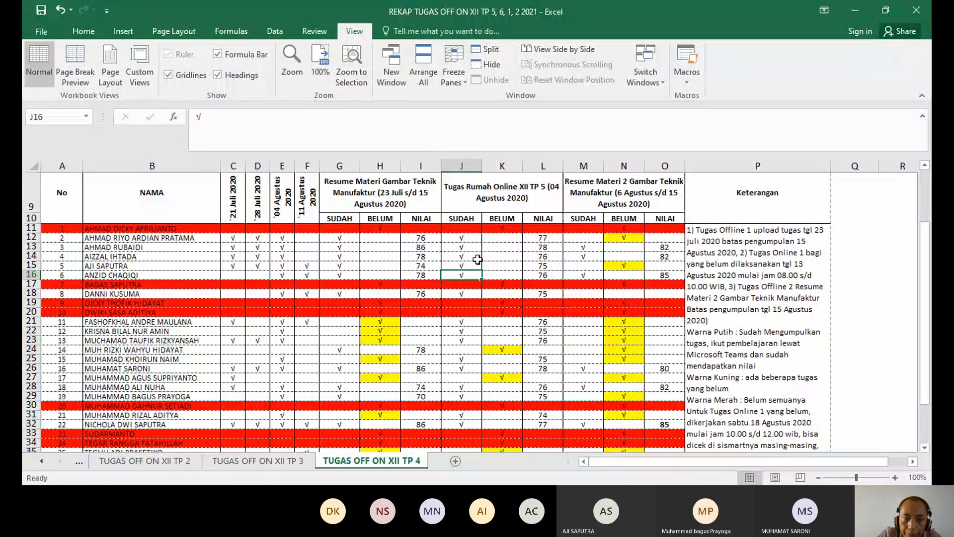
Step: Check the Tugas Online 1 cells L12 and K11 and the Tugas Offline 2 BELUM marks in N12 and N15
{"action": "left_click", "coordinate": [542, 238]}
{"action": "scroll", "coordinate": [542, 238], "scroll_direction": "up", "scroll_amount": 1}
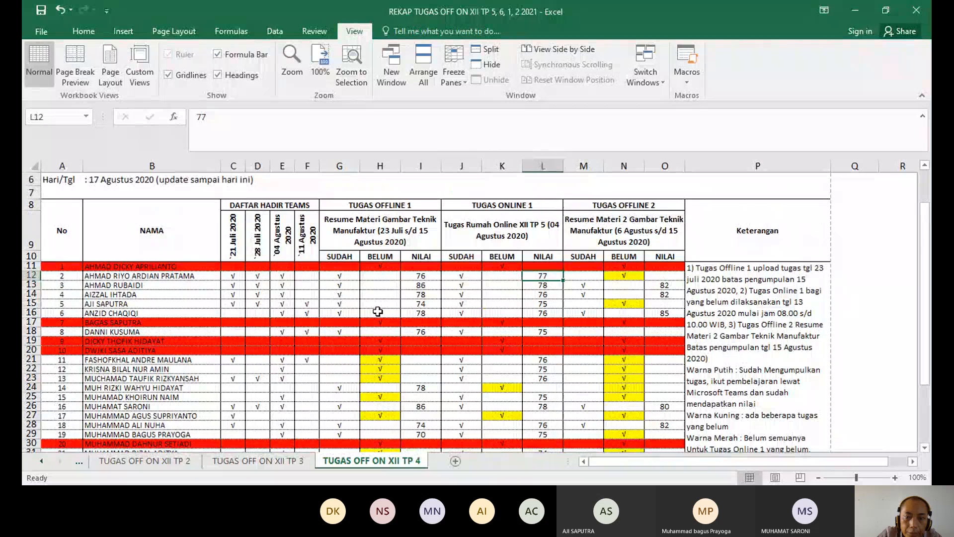
{"action": "left_click", "coordinate": [497, 264]}
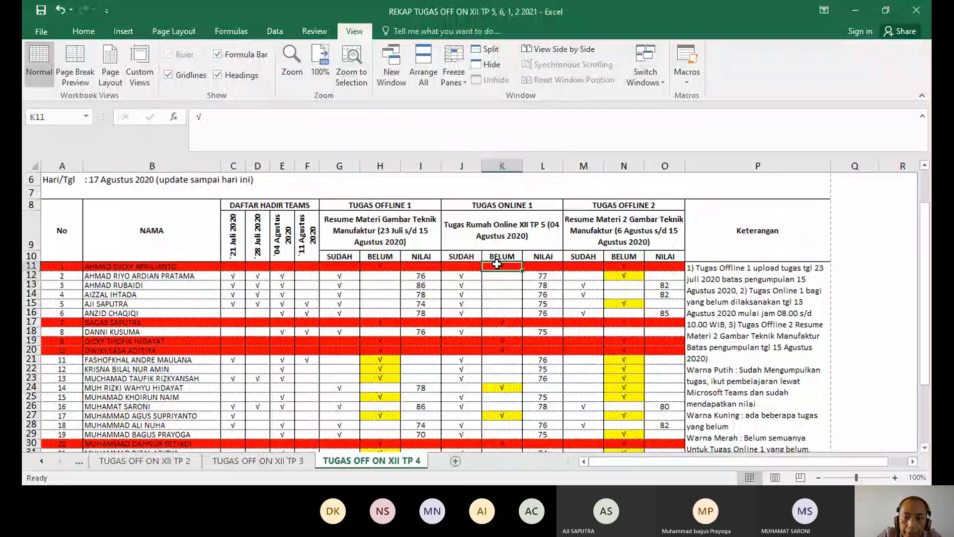
{"action": "left_click", "coordinate": [624, 275]}
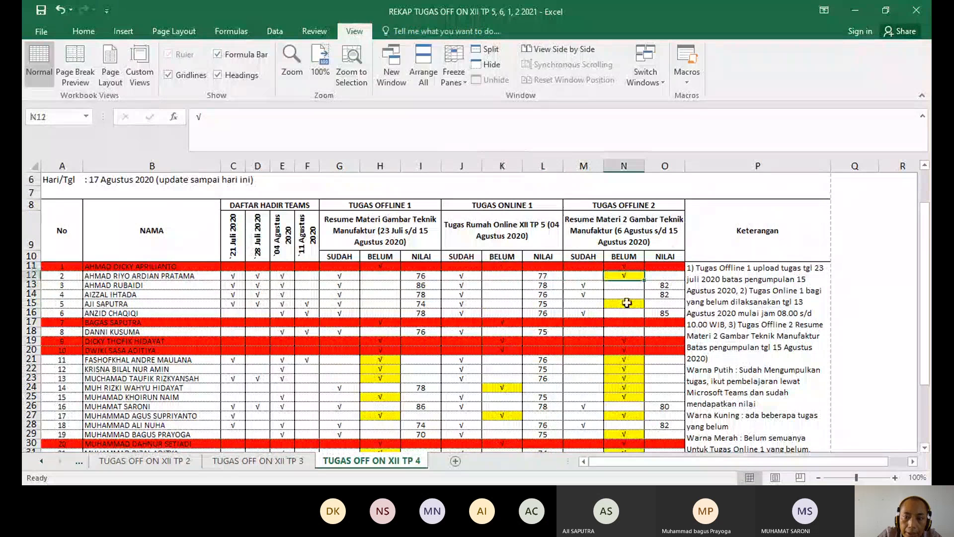
{"action": "left_click", "coordinate": [626, 303]}
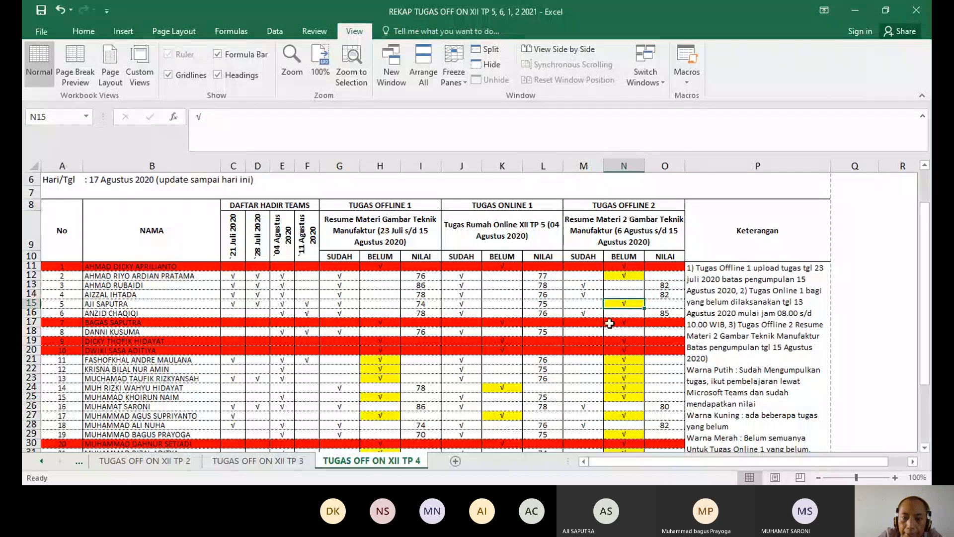
{"action": "scroll", "coordinate": [610, 323], "scroll_direction": "down", "scroll_amount": 1}
{"action": "scroll", "coordinate": [609, 322], "scroll_direction": "up", "scroll_amount": 1}
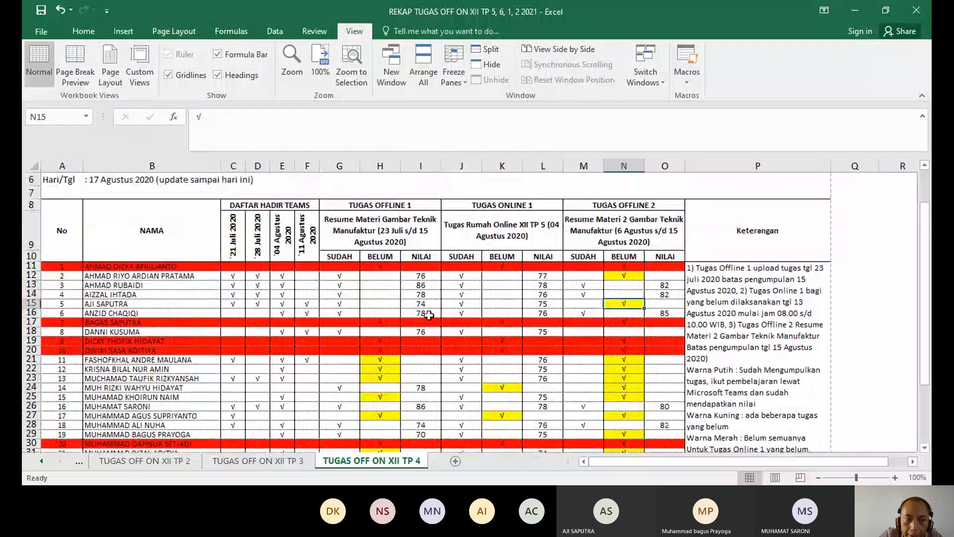
Step: Review the Daftar Hadir Teams dates from 21 Juli to 11 Agustus 2020 with the row 12 attendance marks, and look over the full student list
{"action": "left_click", "coordinate": [259, 205]}
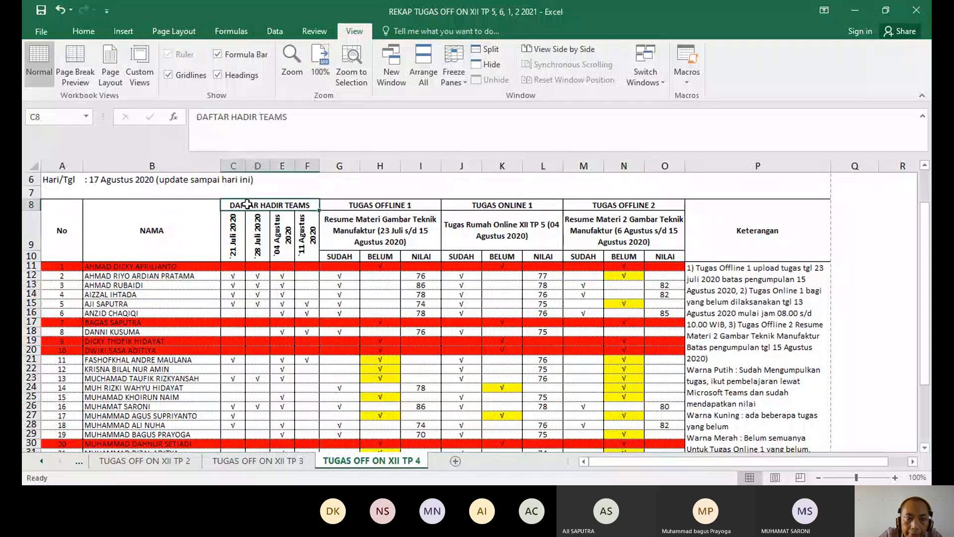
{"action": "left_click", "coordinate": [232, 238]}
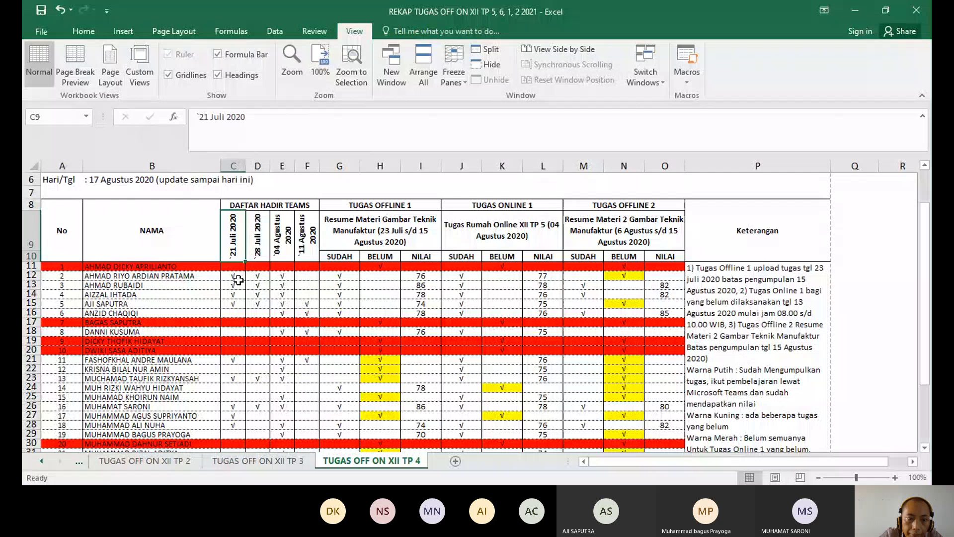
{"action": "left_click", "coordinate": [237, 283]}
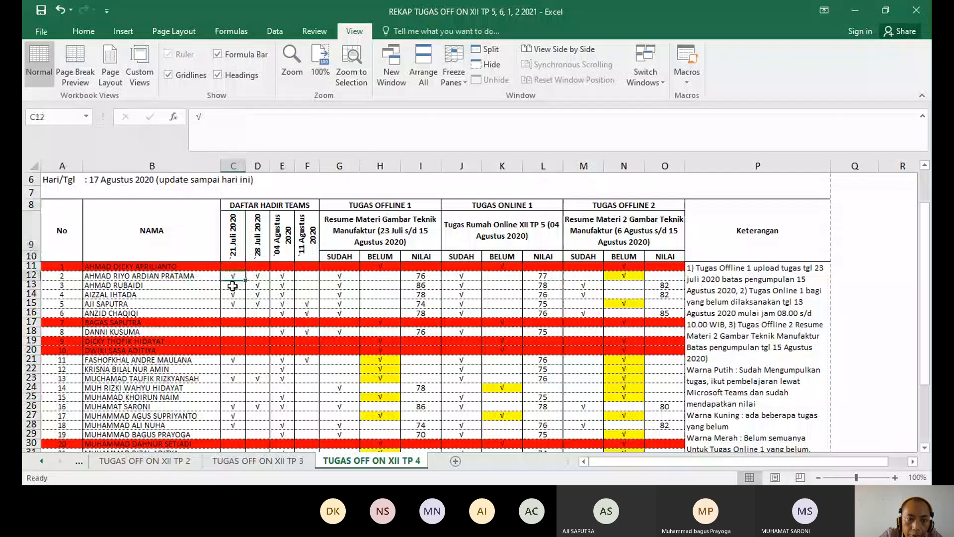
{"action": "left_click", "coordinate": [258, 285]}
{"action": "left_click", "coordinate": [282, 277]}
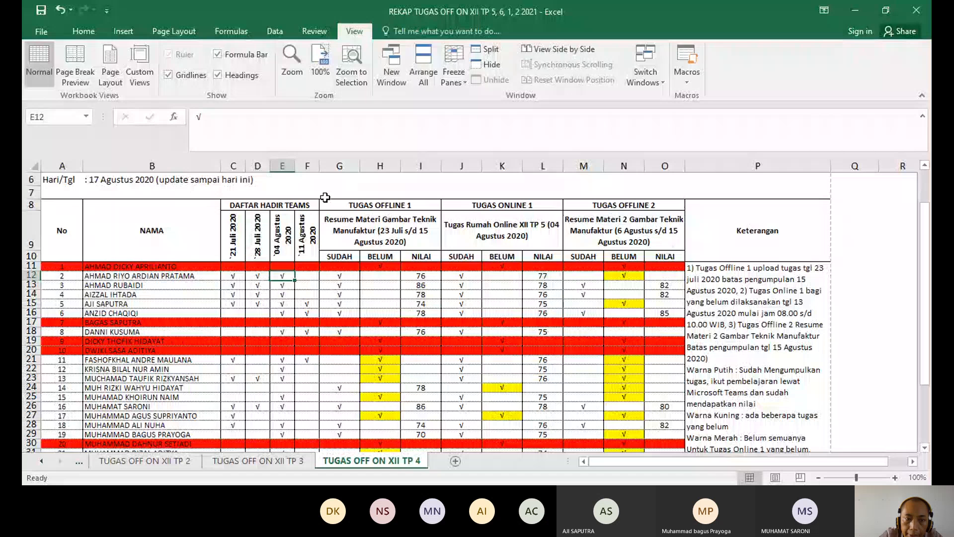
{"action": "left_click", "coordinate": [234, 234]}
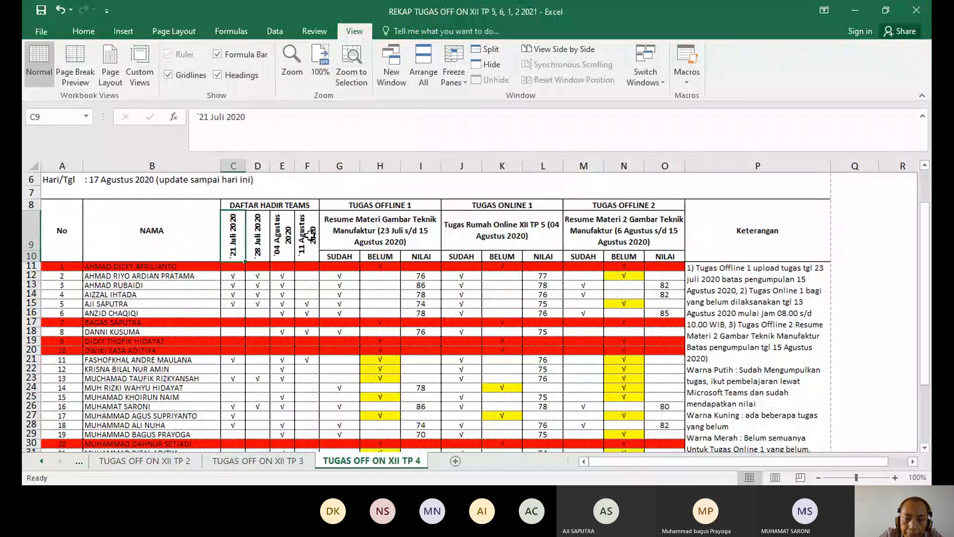
{"action": "left_click", "coordinate": [310, 233]}
{"action": "scroll", "coordinate": [557, 303], "scroll_direction": "down", "scroll_amount": 1}
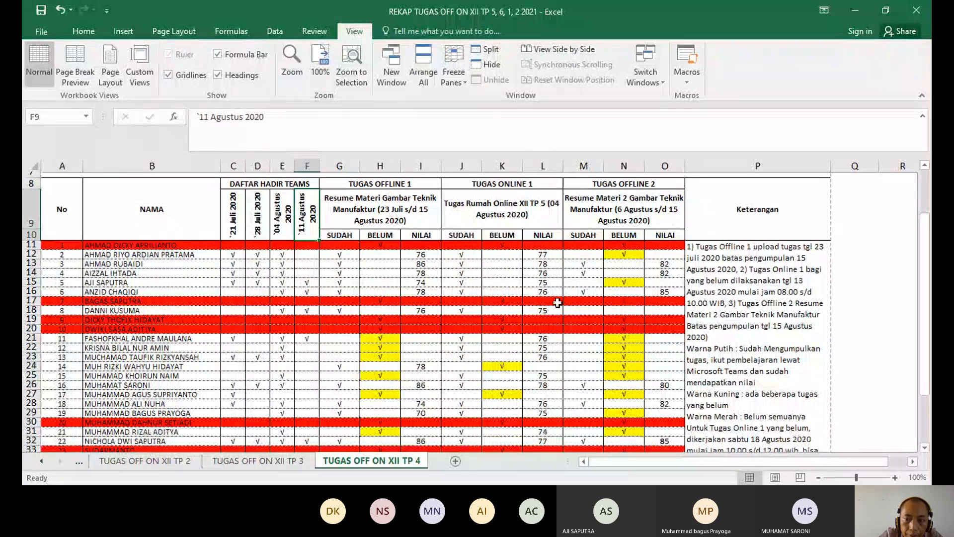
{"action": "scroll", "coordinate": [423, 284], "scroll_direction": "up", "scroll_amount": 1}
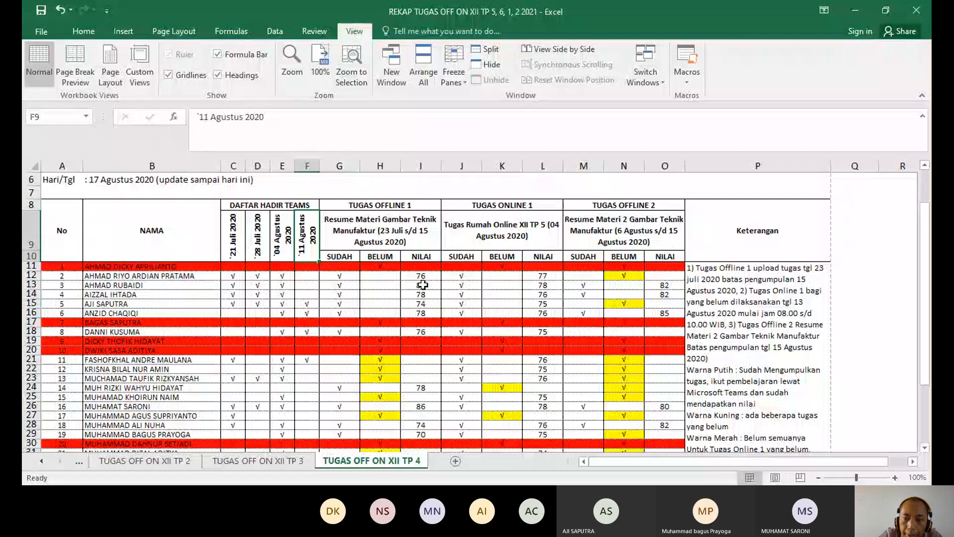
{"action": "scroll", "coordinate": [576, 317], "scroll_direction": "down", "scroll_amount": 5}
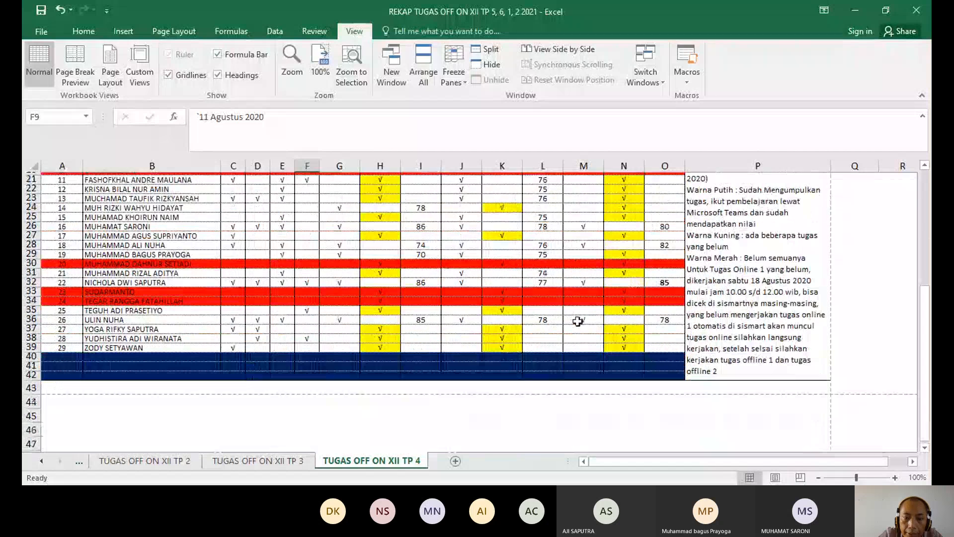
{"action": "scroll", "coordinate": [578, 322], "scroll_direction": "up", "scroll_amount": 6}
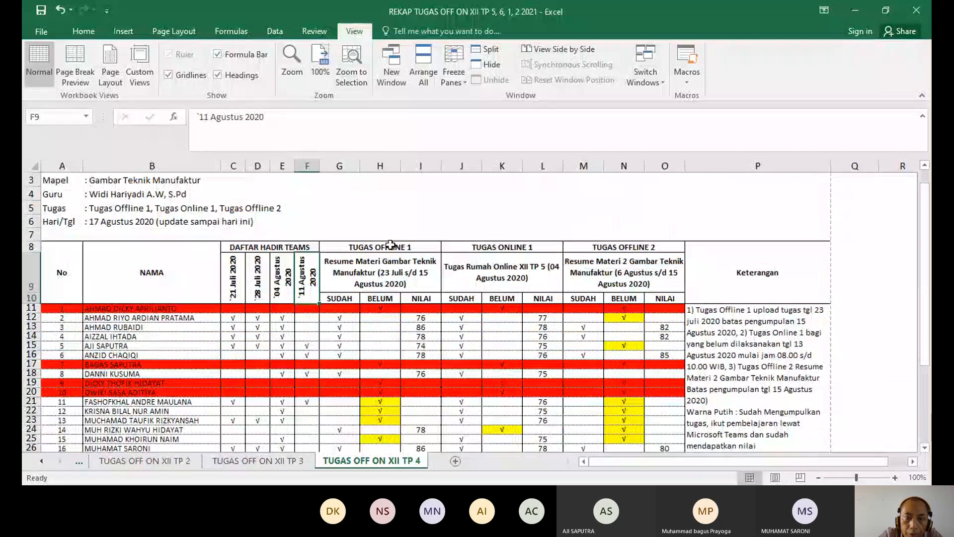
Step: Switch to SiSMART Guru and open the details of task 9, Resume Materi Gambar Teknik Manufaktur
{"action": "key", "text": "Up"}
{"action": "key", "text": "Right"}
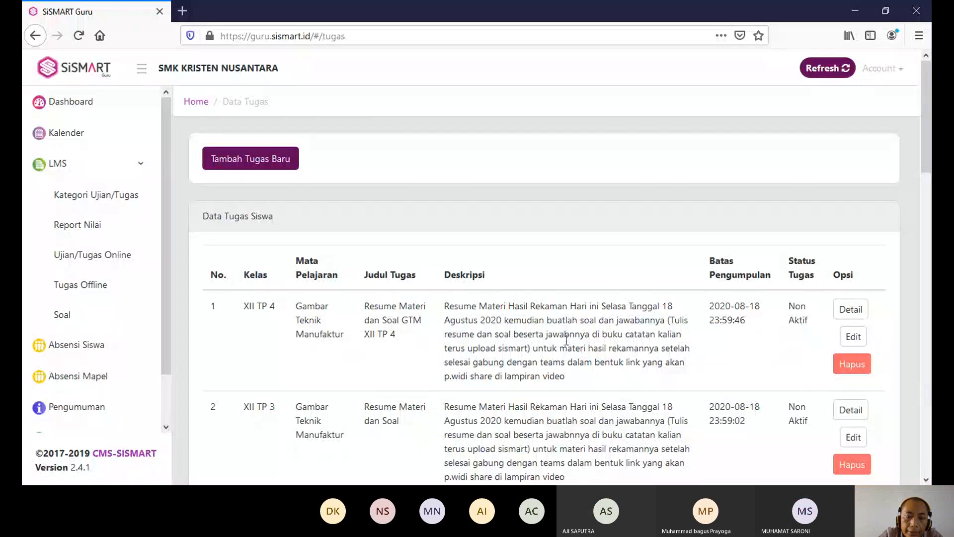
{"action": "scroll", "coordinate": [566, 339], "scroll_direction": "down", "scroll_amount": 4}
{"action": "scroll", "coordinate": [566, 339], "scroll_direction": "down", "scroll_amount": 4}
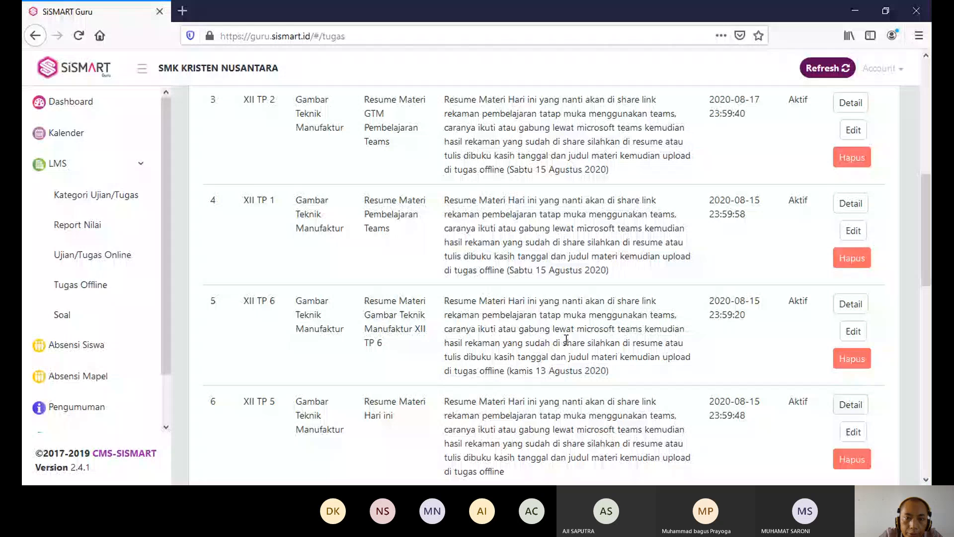
{"action": "scroll", "coordinate": [567, 339], "scroll_direction": "down", "scroll_amount": 9}
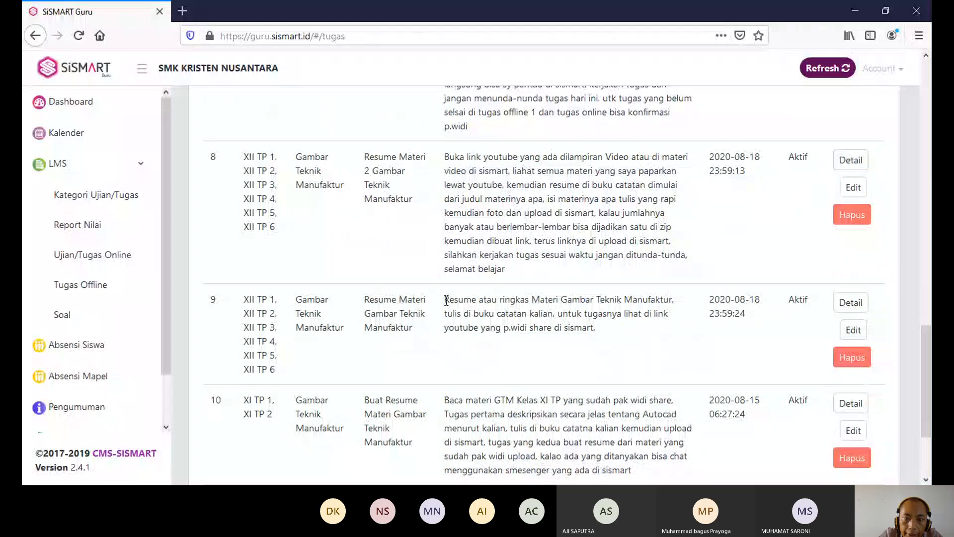
{"action": "left_click_drag", "start_coordinate": [445, 300], "coordinate": [662, 303]}
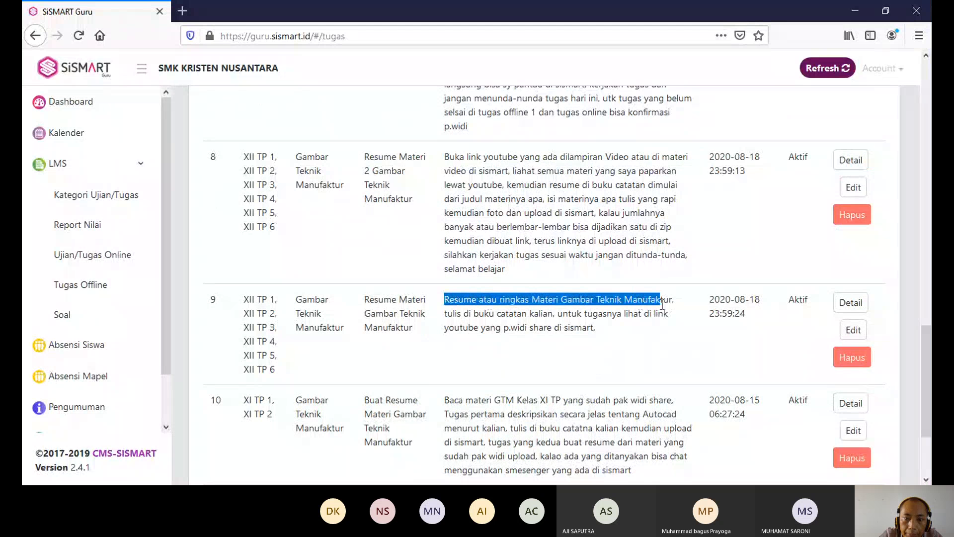
{"action": "left_click", "coordinate": [851, 302]}
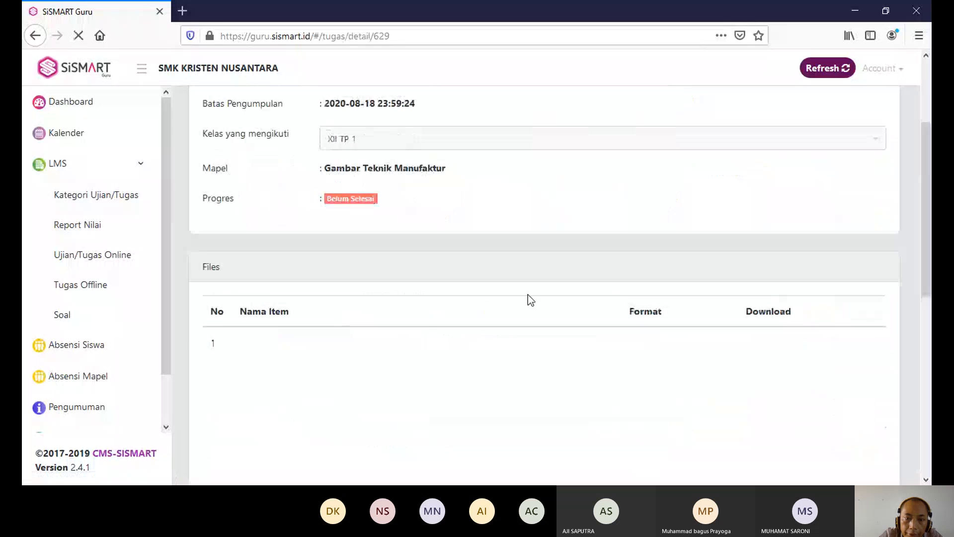
Step: Examine the task's information, submission deadline, attached video and files, and the start of its student list
{"action": "scroll", "coordinate": [517, 306], "scroll_direction": "down", "scroll_amount": 3}
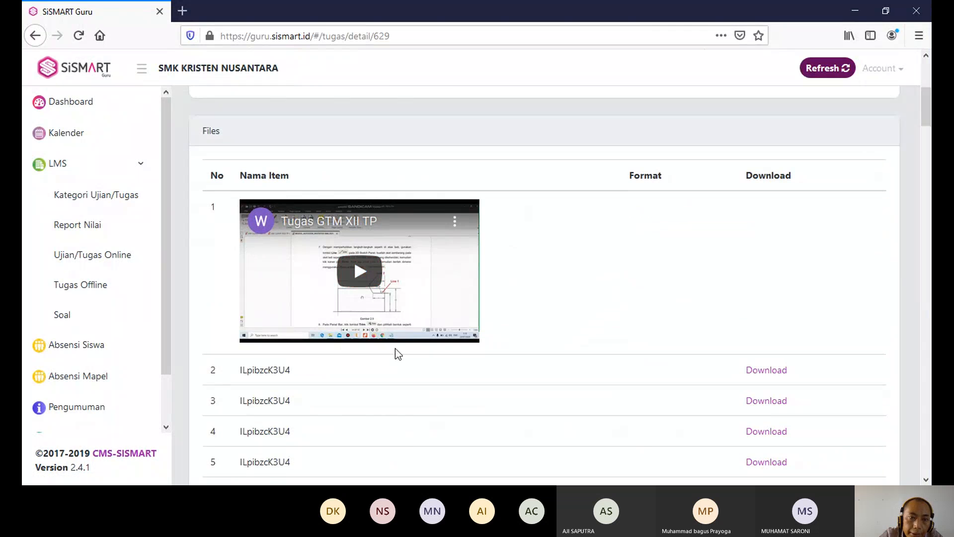
{"action": "scroll", "coordinate": [396, 350], "scroll_direction": "up", "scroll_amount": 4}
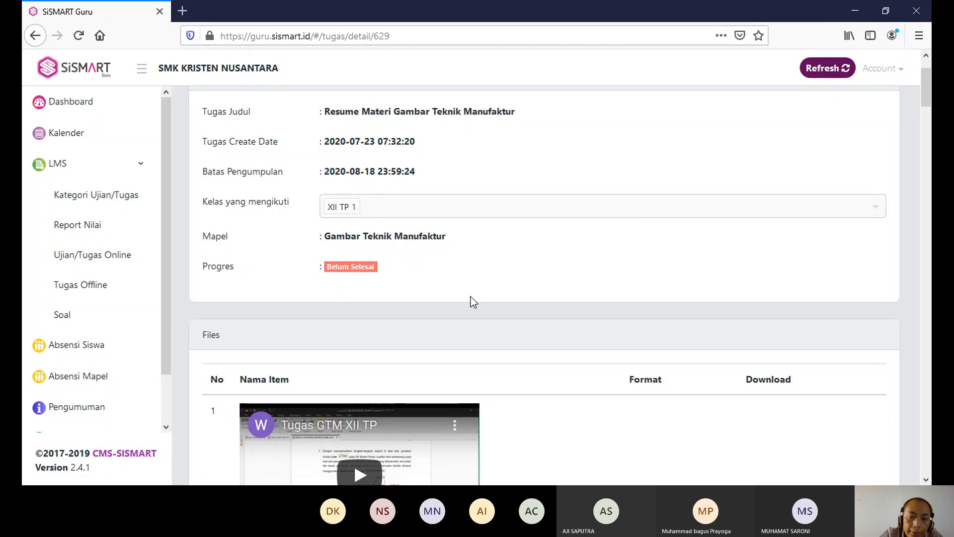
{"action": "scroll", "coordinate": [470, 299], "scroll_direction": "down", "scroll_amount": 3}
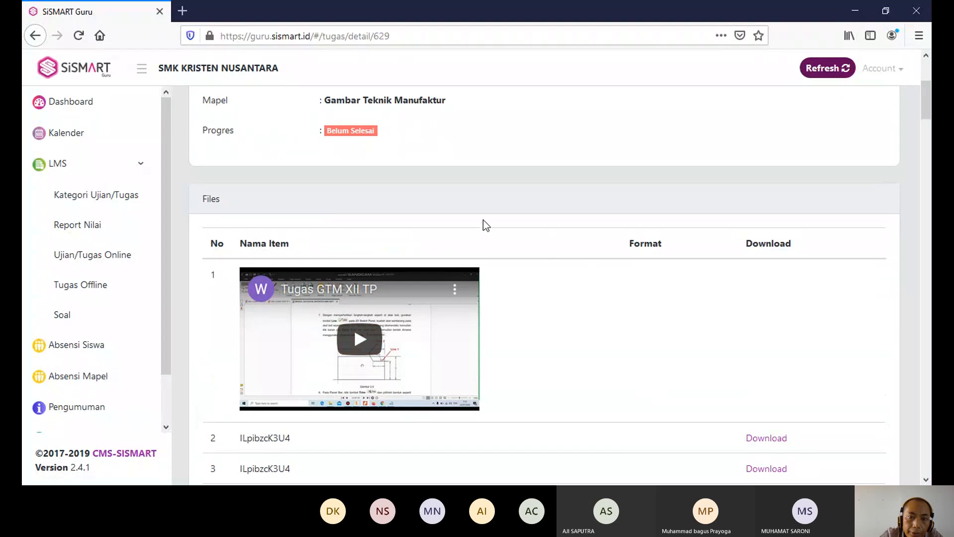
{"action": "scroll", "coordinate": [487, 337], "scroll_direction": "up", "scroll_amount": 3}
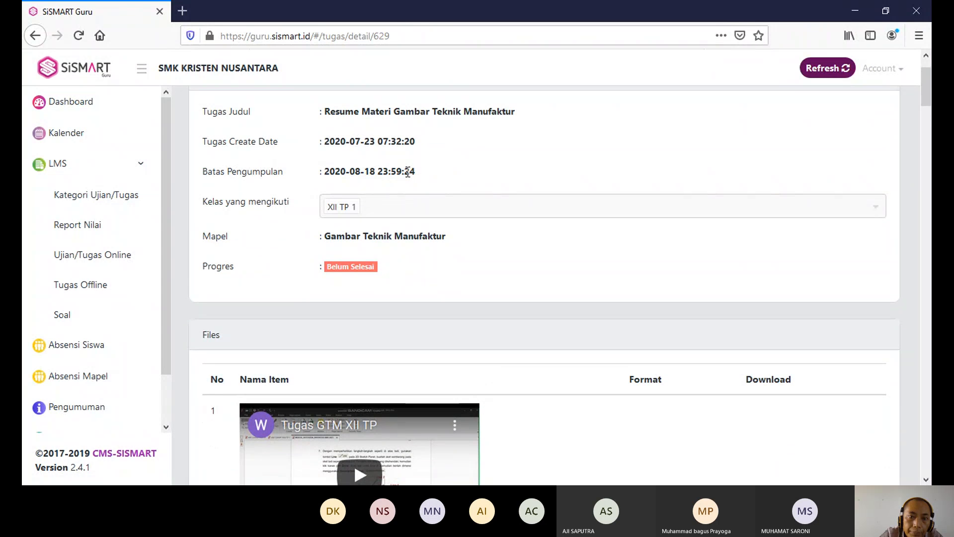
{"action": "scroll", "coordinate": [454, 279], "scroll_direction": "down", "scroll_amount": 7}
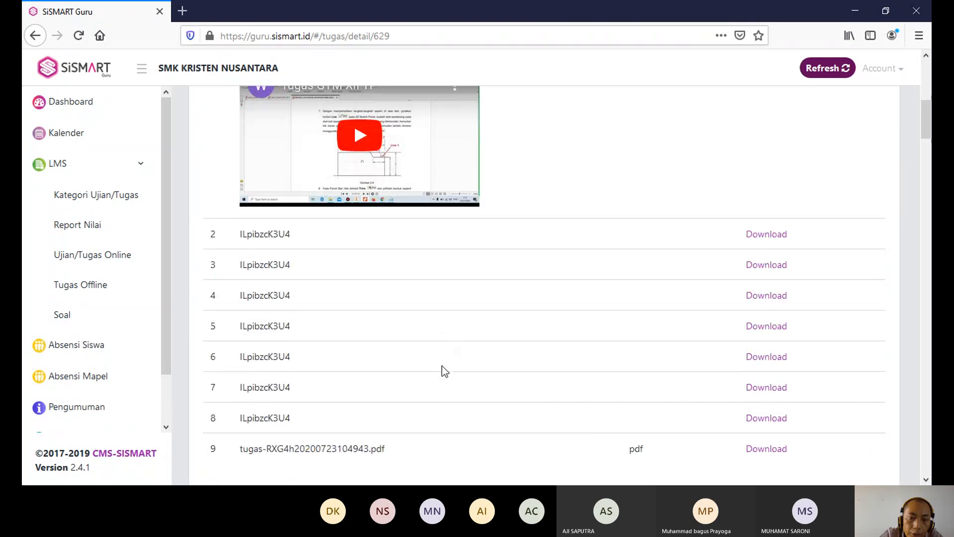
{"action": "scroll", "coordinate": [442, 368], "scroll_direction": "down", "scroll_amount": 5}
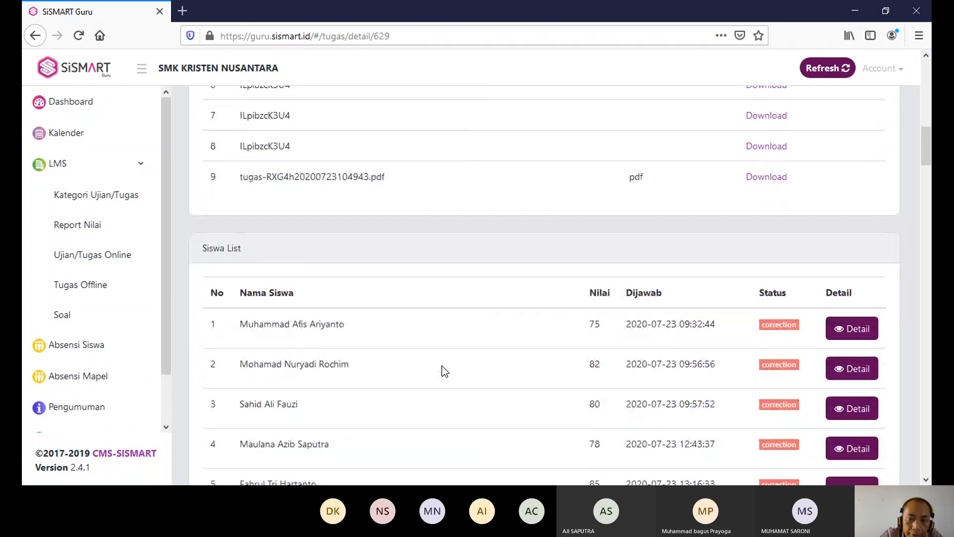
{"action": "scroll", "coordinate": [442, 367], "scroll_direction": "up", "scroll_amount": 4}
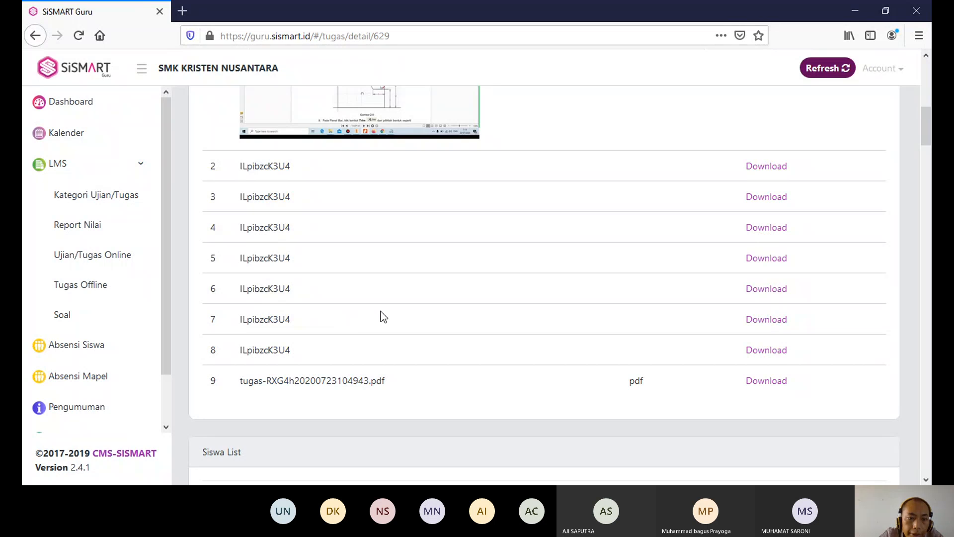
{"action": "scroll", "coordinate": [398, 313], "scroll_direction": "down", "scroll_amount": 2}
{"action": "scroll", "coordinate": [420, 310], "scroll_direction": "down", "scroll_amount": 3}
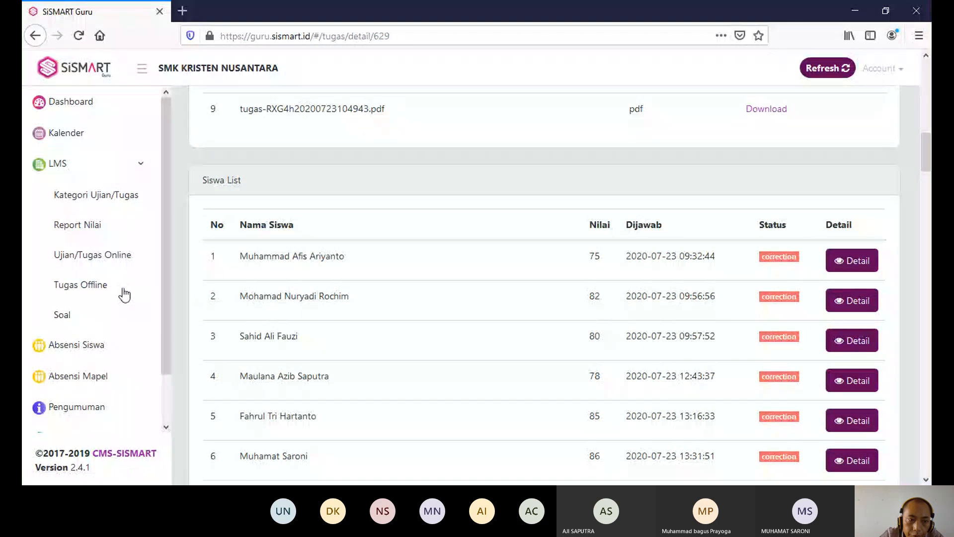
Step: Return to the offline task list and reopen the details of task 9, Resume Materi Gambar Teknik Manufaktur
{"action": "left_click", "coordinate": [97, 286]}
{"action": "scroll", "coordinate": [446, 373], "scroll_direction": "down", "scroll_amount": 15}
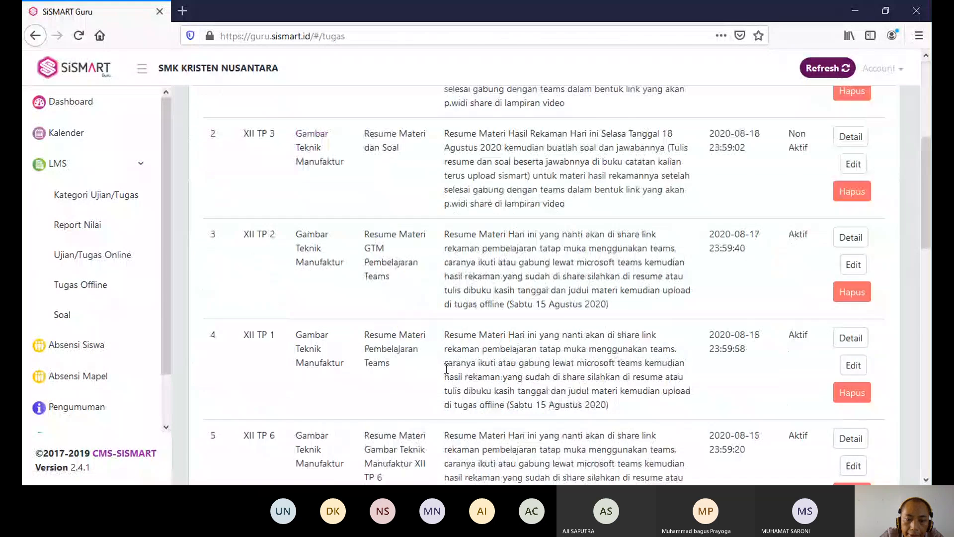
{"action": "scroll", "coordinate": [446, 368], "scroll_direction": "down", "scroll_amount": 3}
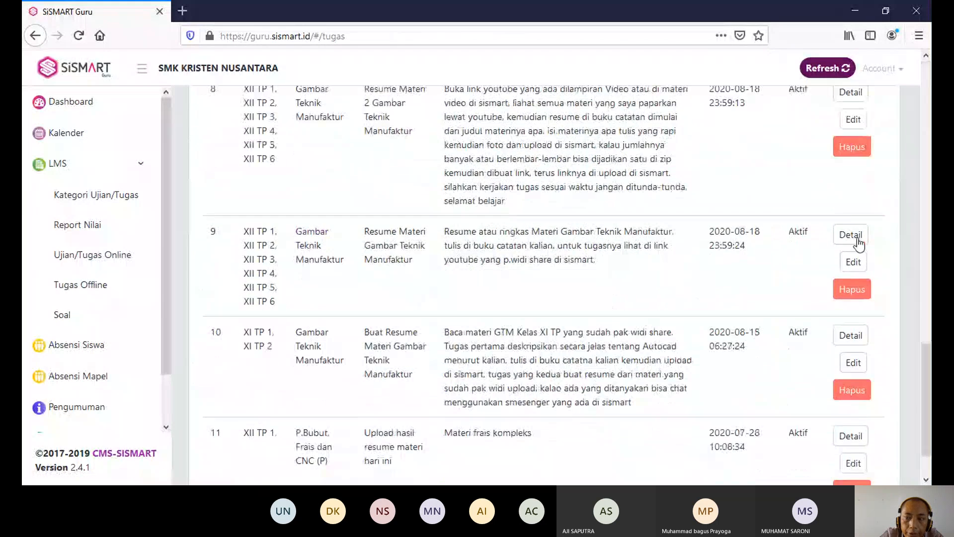
{"action": "left_click", "coordinate": [852, 239]}
Step: Look through the students' grades and submission dates for the task, and return to the Informasi Tugas section
{"action": "scroll", "coordinate": [477, 342], "scroll_direction": "down", "scroll_amount": 20}
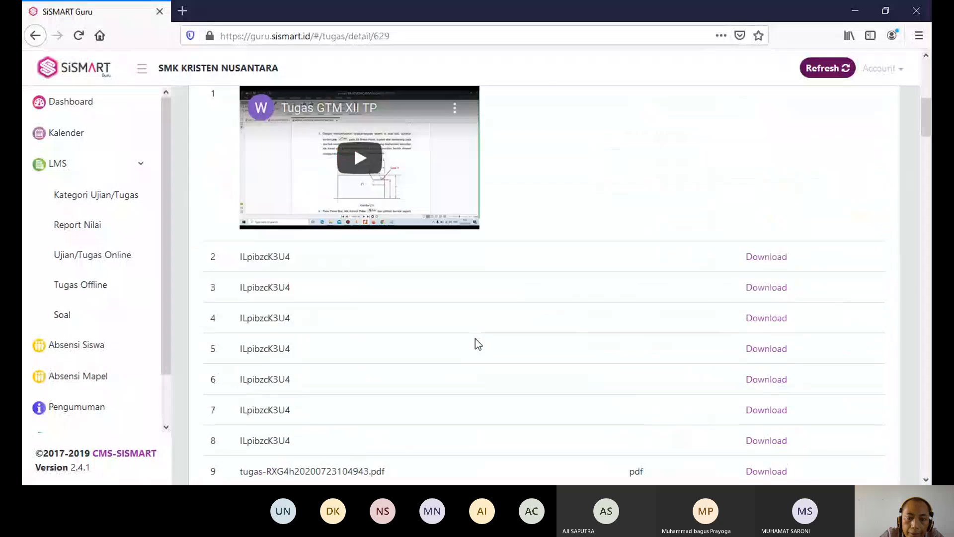
{"action": "scroll", "coordinate": [475, 341], "scroll_direction": "down", "scroll_amount": 20}
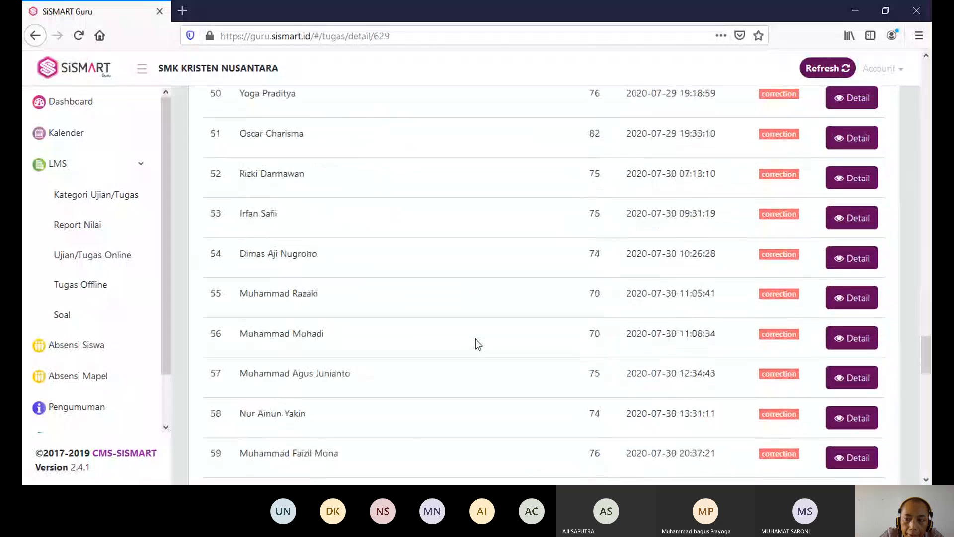
{"action": "left_click_drag", "start_coordinate": [927, 376], "coordinate": [921, 171]}
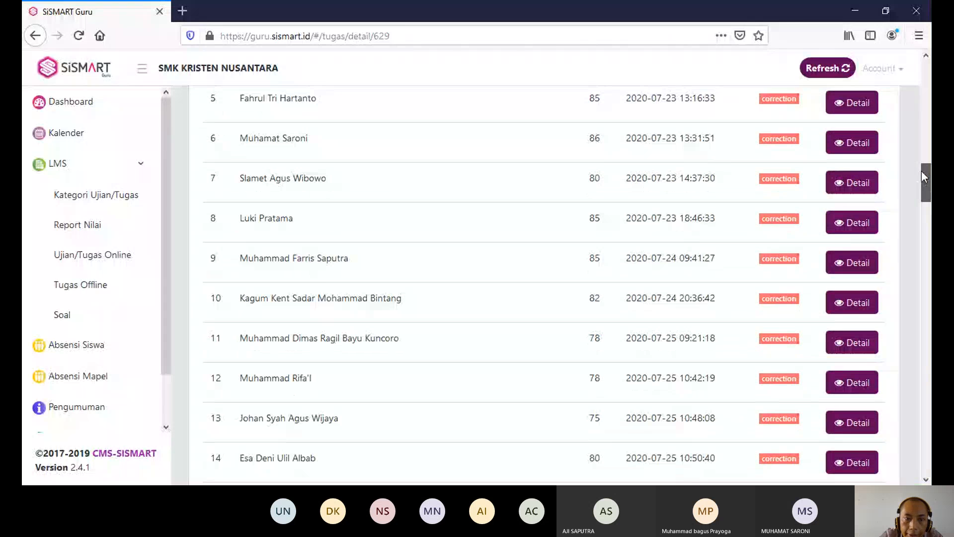
{"action": "scroll", "coordinate": [469, 267], "scroll_direction": "up", "scroll_amount": 10}
{"action": "scroll", "coordinate": [469, 267], "scroll_direction": "up", "scroll_amount": 5}
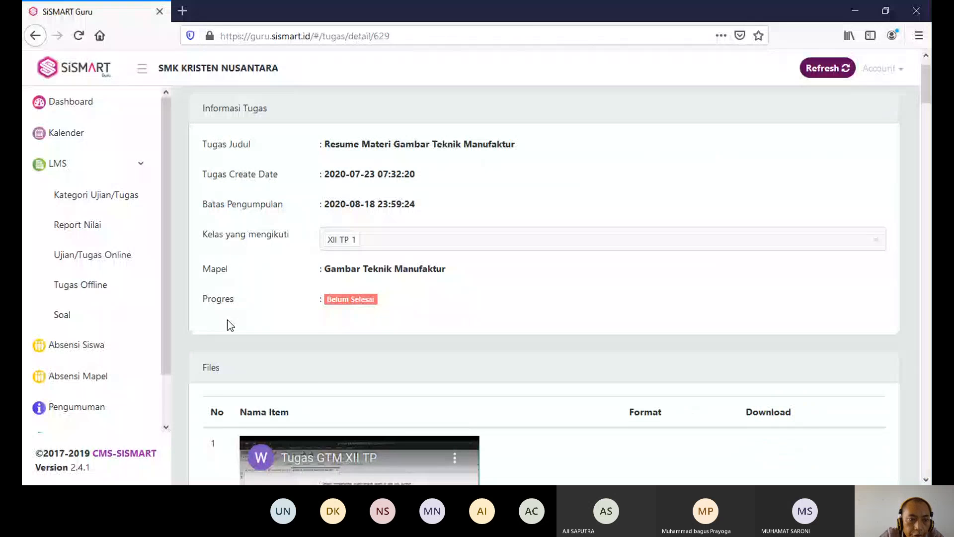
Step: Go back to the Data Tugas Siswa list of offline tasks and view its first entries
{"action": "scroll", "coordinate": [124, 283], "scroll_direction": "down", "scroll_amount": 2}
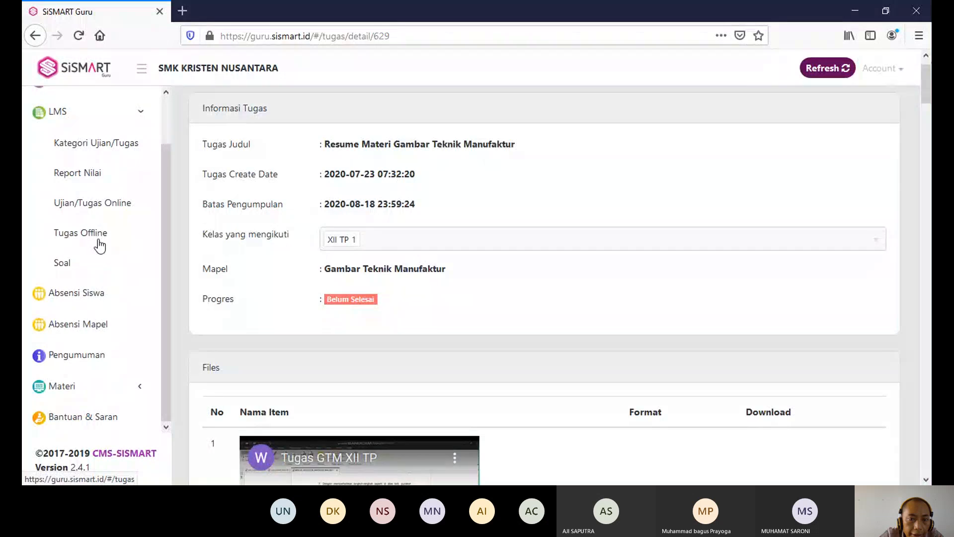
{"action": "left_click", "coordinate": [99, 244]}
{"action": "scroll", "coordinate": [354, 333], "scroll_direction": "down", "scroll_amount": 2}
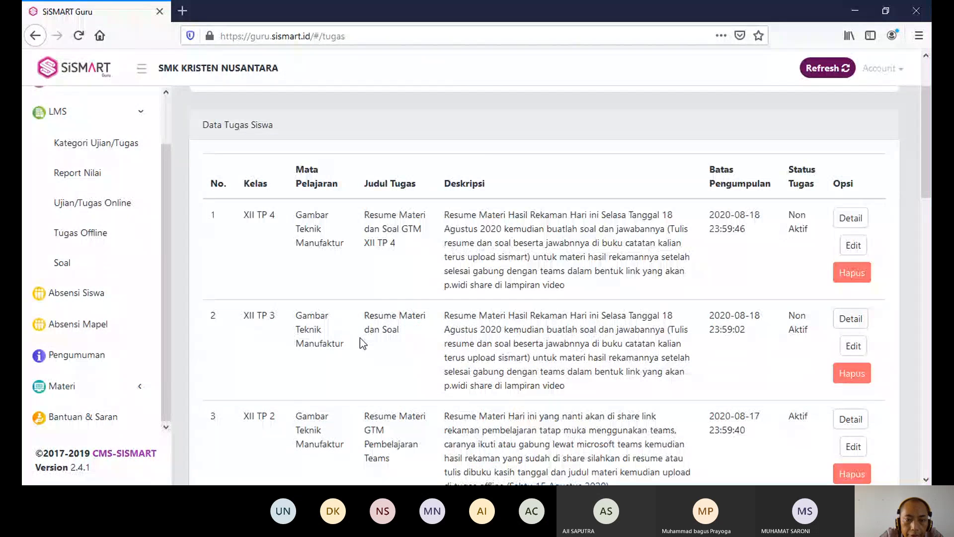
Step: Find task 8, Resume Materi 2 Gambar Teknik Manufaktur, in the offline task list and open its details
{"action": "scroll", "coordinate": [412, 366], "scroll_direction": "down", "scroll_amount": 15}
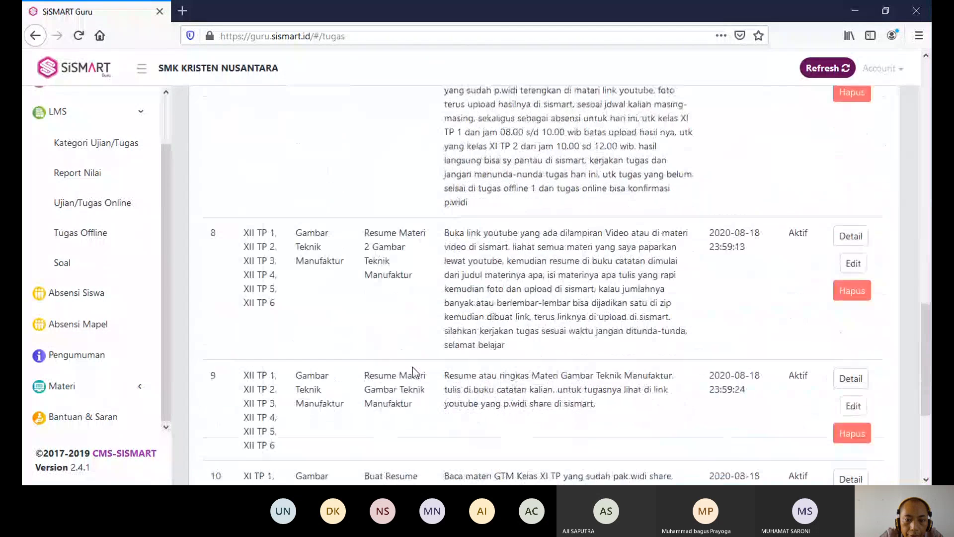
{"action": "scroll", "coordinate": [420, 355], "scroll_direction": "down", "scroll_amount": 3}
{"action": "scroll", "coordinate": [436, 298], "scroll_direction": "up", "scroll_amount": 5}
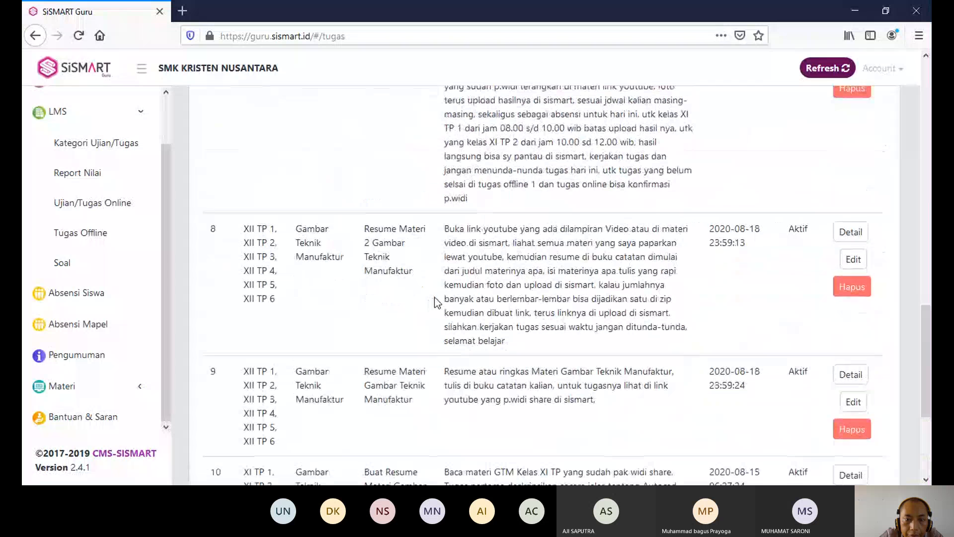
{"action": "left_click", "coordinate": [850, 232]}
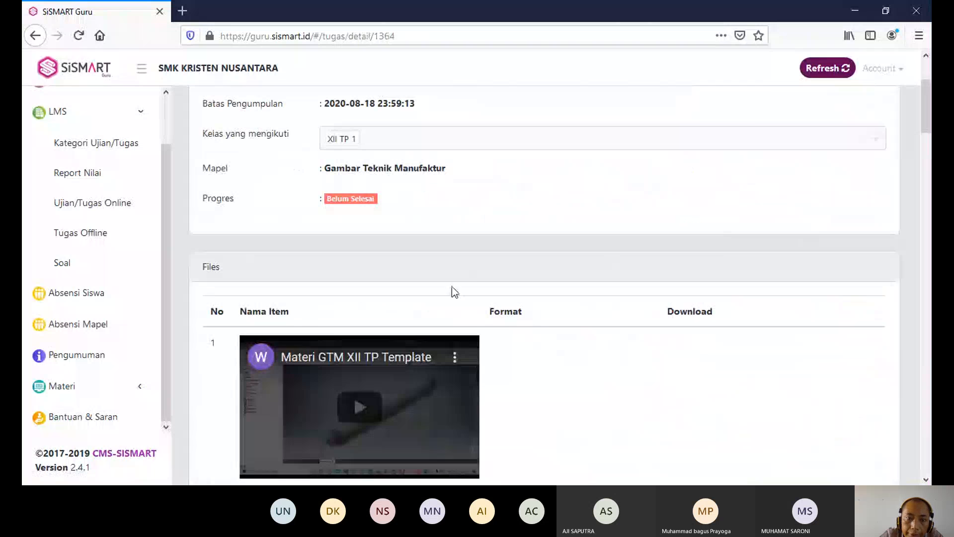
Step: Look through the task's attached video and files and the grades and submission dates in its Siswa List
{"action": "scroll", "coordinate": [442, 308], "scroll_direction": "down", "scroll_amount": 1}
{"action": "scroll", "coordinate": [442, 316], "scroll_direction": "down", "scroll_amount": 2}
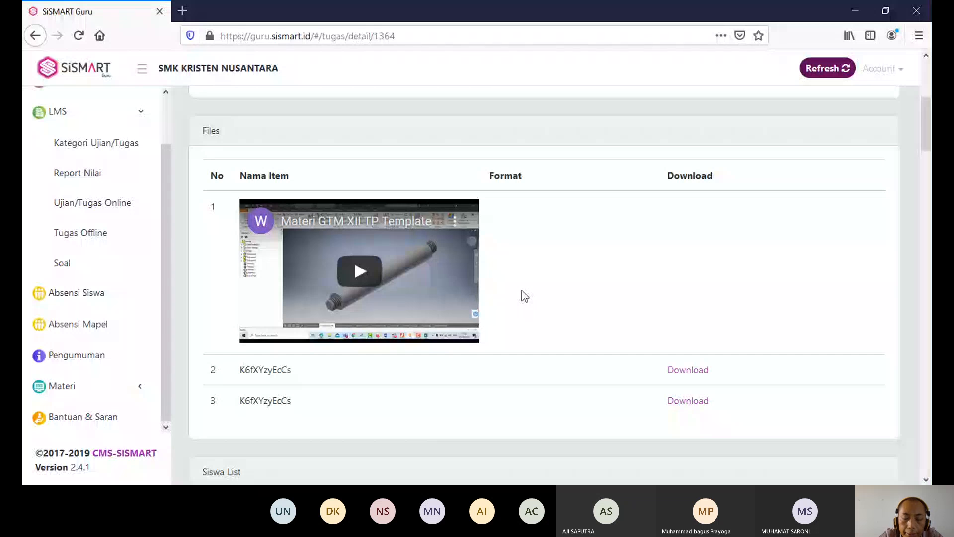
{"action": "scroll", "coordinate": [496, 297], "scroll_direction": "down", "scroll_amount": 3}
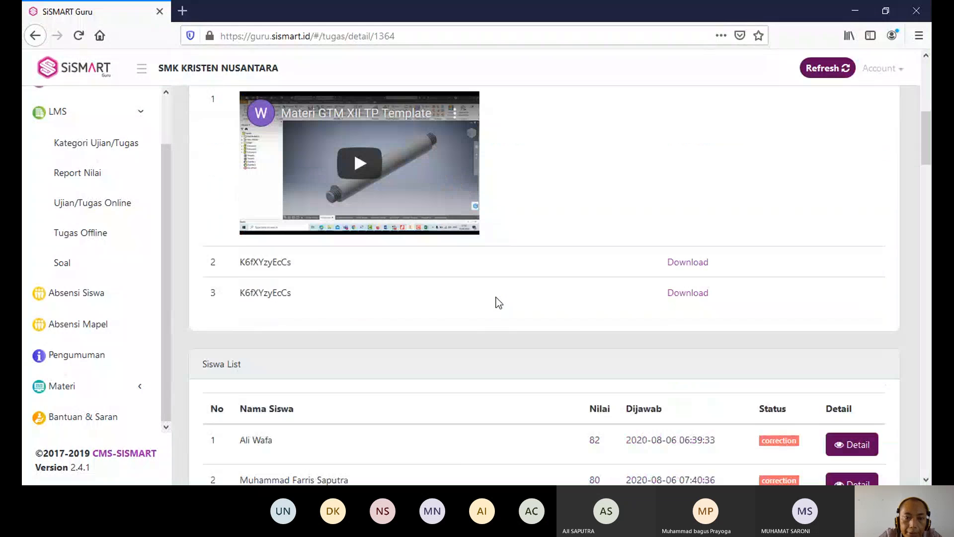
{"action": "scroll", "coordinate": [438, 278], "scroll_direction": "down", "scroll_amount": 7}
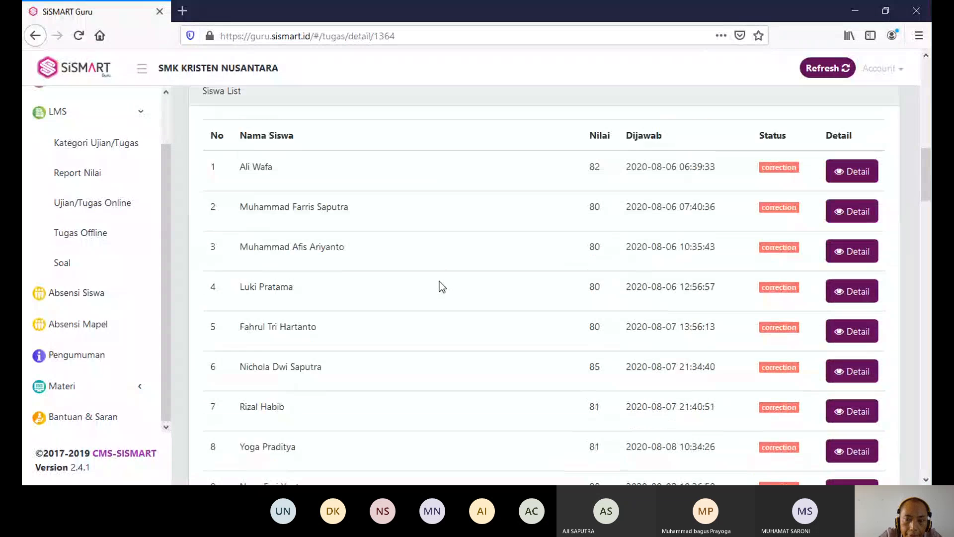
{"action": "scroll", "coordinate": [449, 303], "scroll_direction": "down", "scroll_amount": 5}
{"action": "left_click_drag", "start_coordinate": [927, 219], "coordinate": [923, 108]}
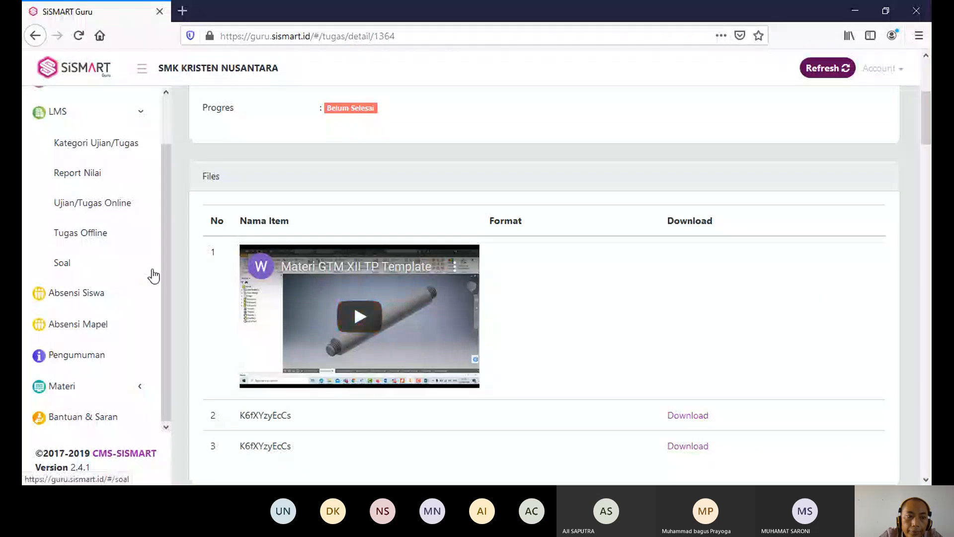
Step: Open the Ujian/Tugas Online schedule and look through the online tasks and remedials with their deadlines, including those for XII TP 4
{"action": "left_click", "coordinate": [107, 215]}
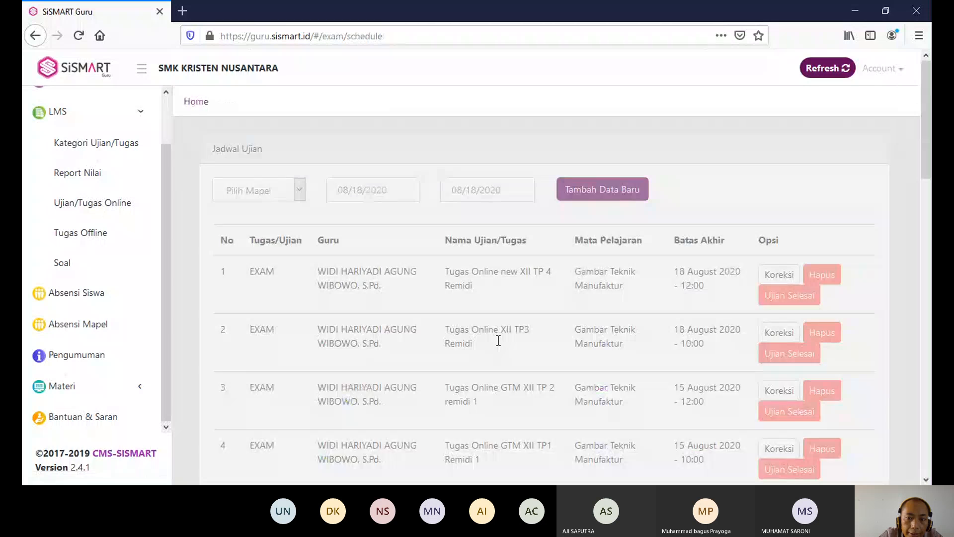
{"action": "scroll", "coordinate": [469, 330], "scroll_direction": "down", "scroll_amount": 7}
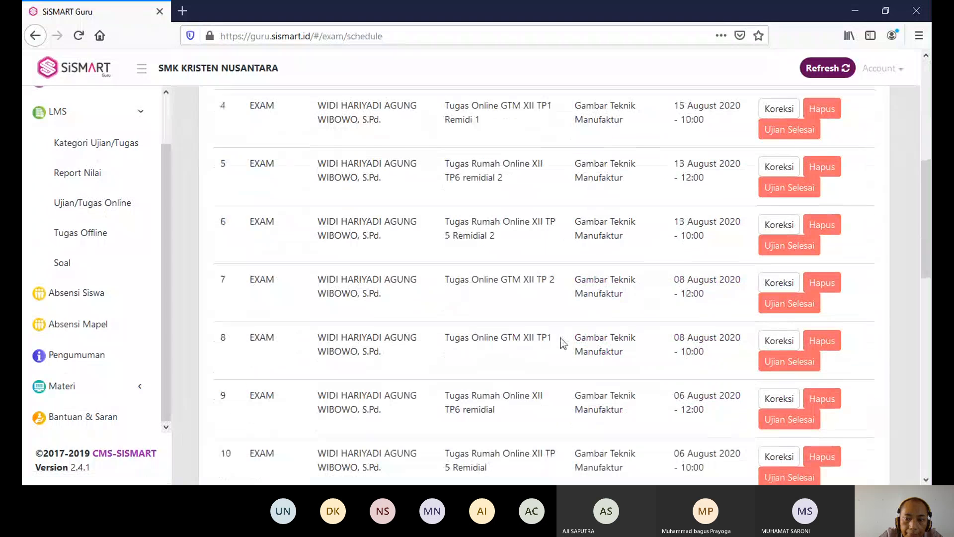
{"action": "scroll", "coordinate": [646, 337], "scroll_direction": "down", "scroll_amount": 5}
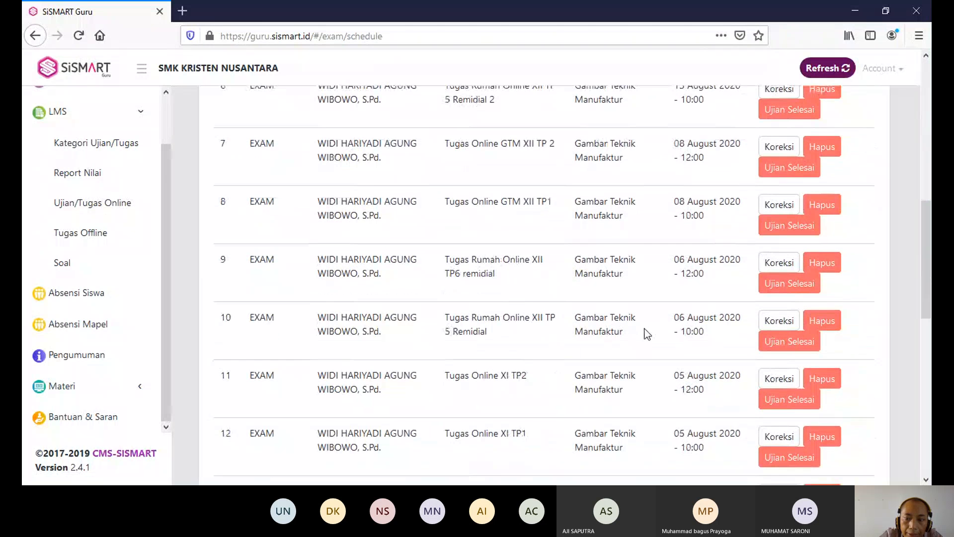
{"action": "scroll", "coordinate": [643, 333], "scroll_direction": "down", "scroll_amount": 1}
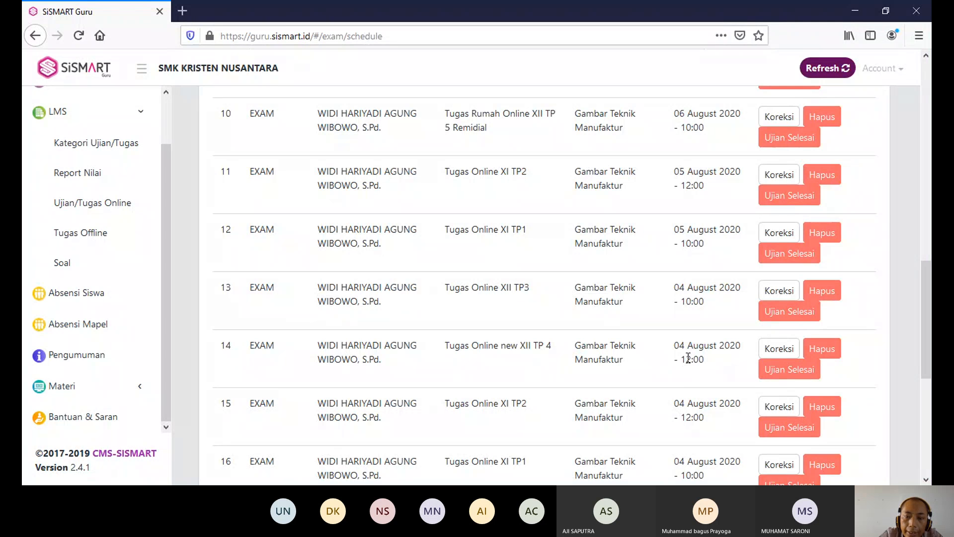
{"action": "scroll", "coordinate": [688, 358], "scroll_direction": "up", "scroll_amount": 10}
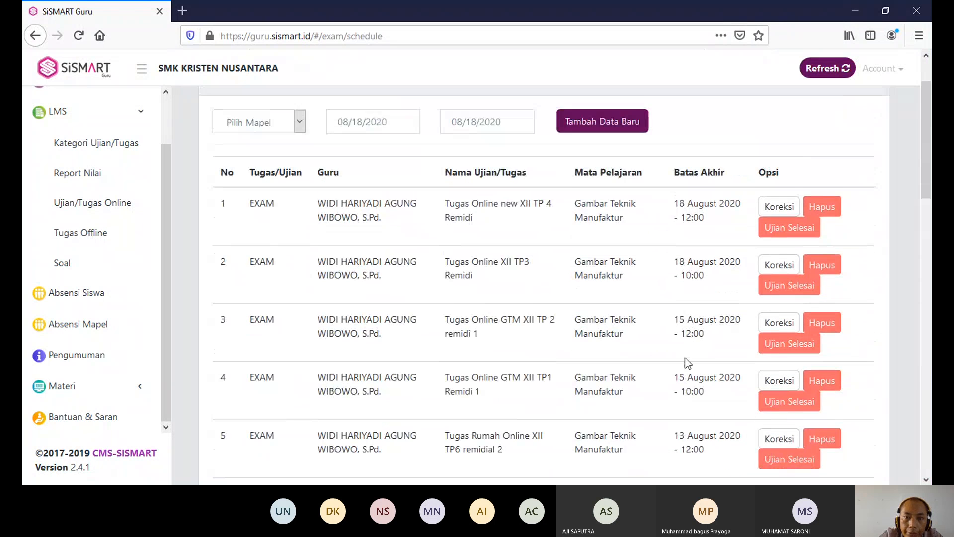
{"action": "scroll", "coordinate": [684, 356], "scroll_direction": "up", "scroll_amount": 2}
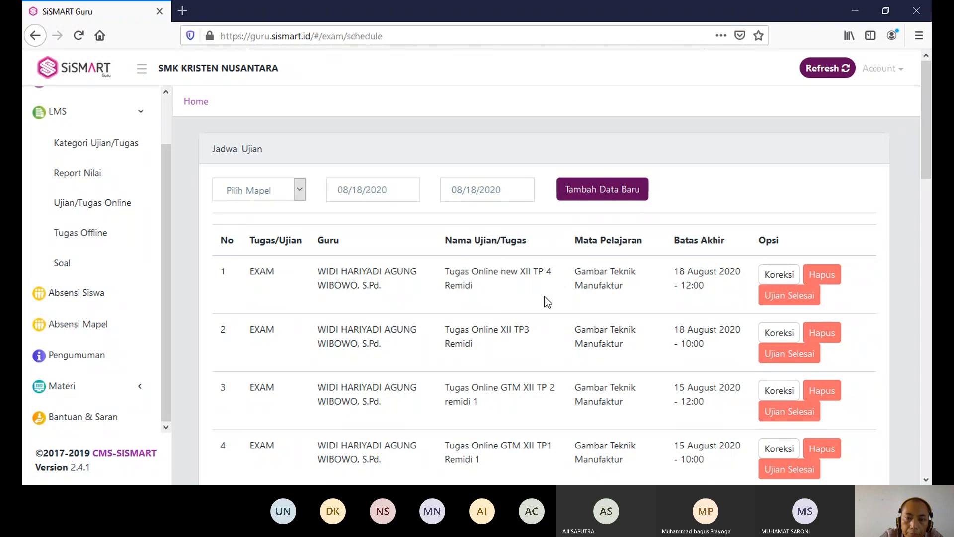
{"action": "scroll", "coordinate": [543, 303], "scroll_direction": "down", "scroll_amount": 3}
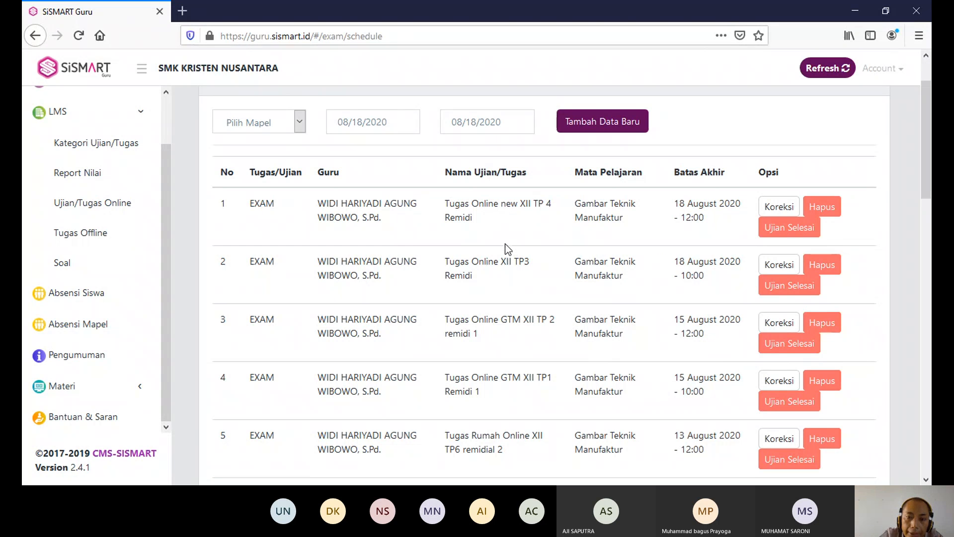
{"action": "scroll", "coordinate": [508, 248], "scroll_direction": "up", "scroll_amount": 3}
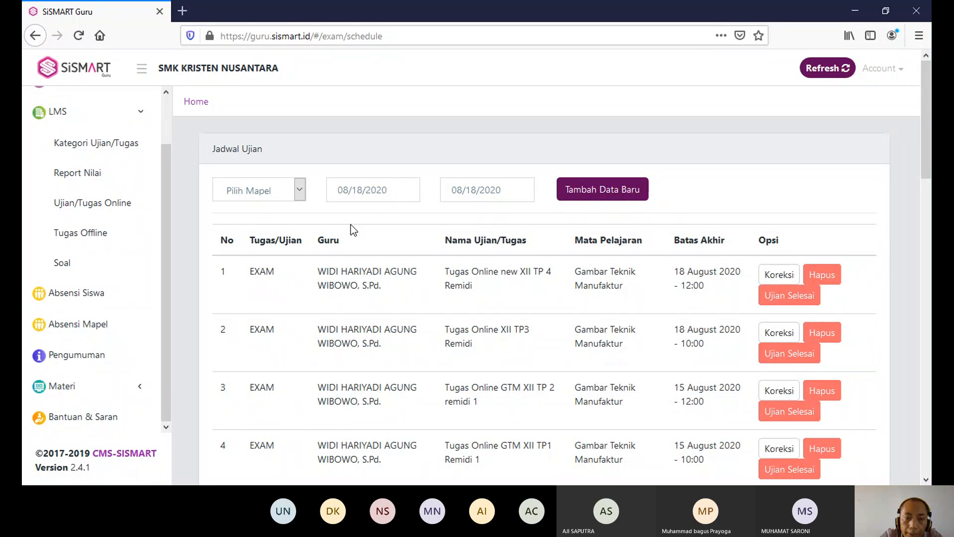
{"action": "scroll", "coordinate": [434, 278], "scroll_direction": "down", "scroll_amount": 3}
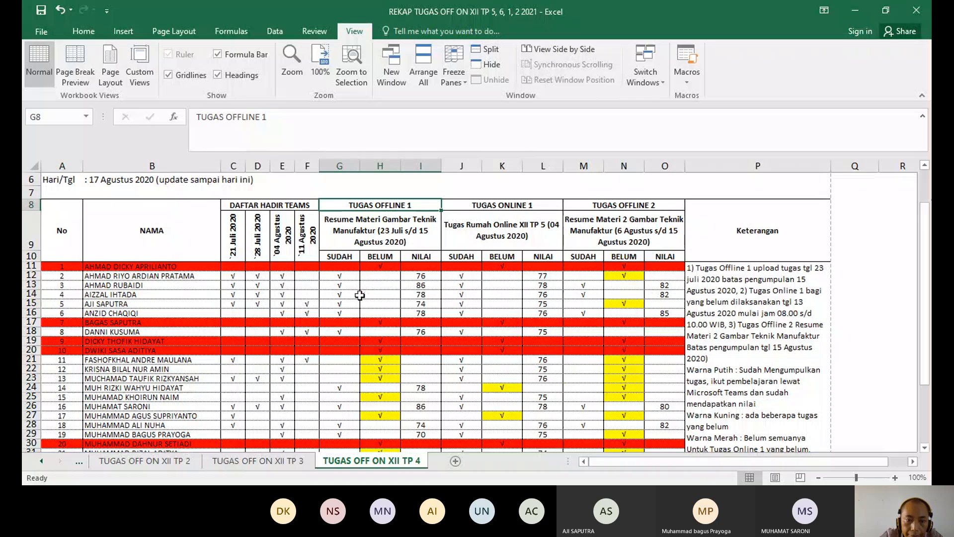
Step: Switch to the Excel recap workbook and review the attendance and task columns on the TUGAS OFF ON XII TP 4 sheet
{"action": "scroll", "coordinate": [460, 351], "scroll_direction": "down", "scroll_amount": 1}
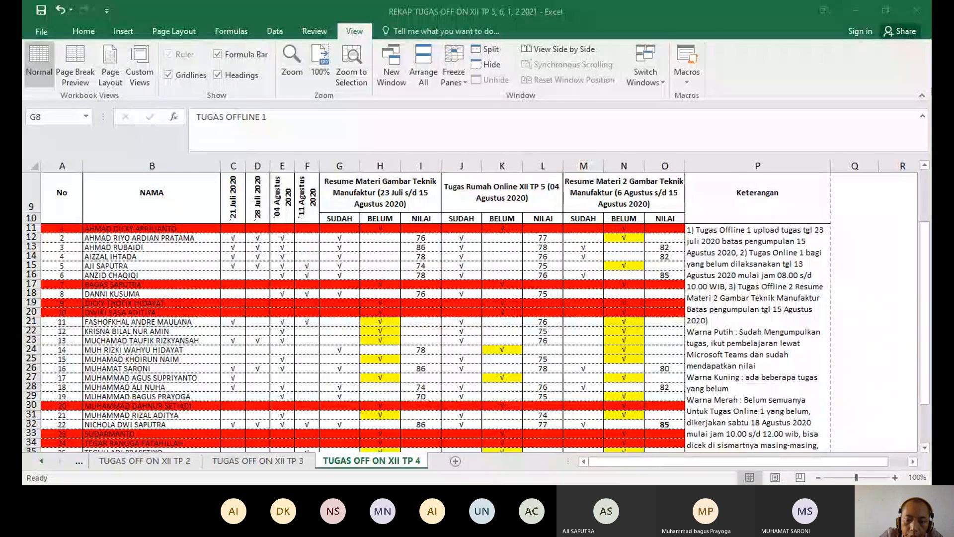
{"action": "left_click", "coordinate": [547, 481]}
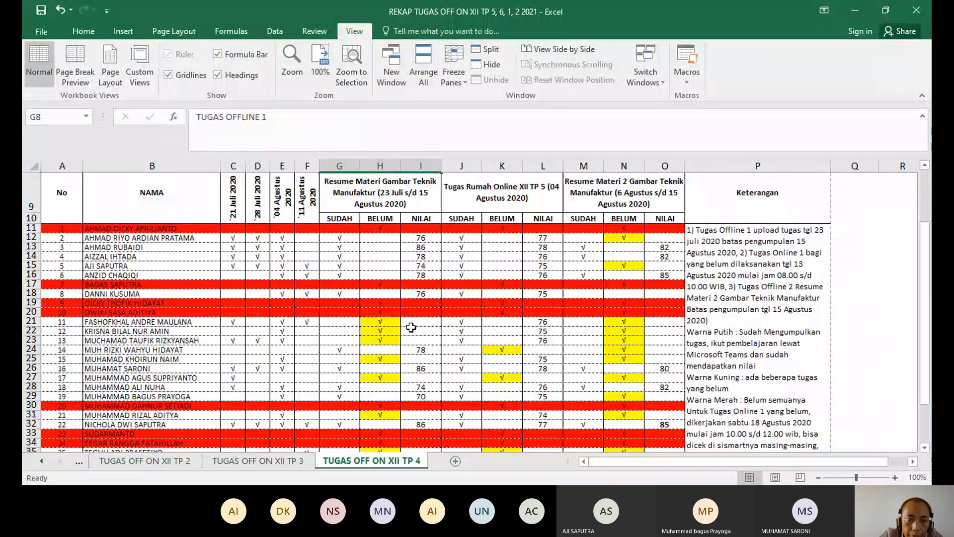
{"action": "scroll", "coordinate": [349, 314], "scroll_direction": "up", "scroll_amount": 1}
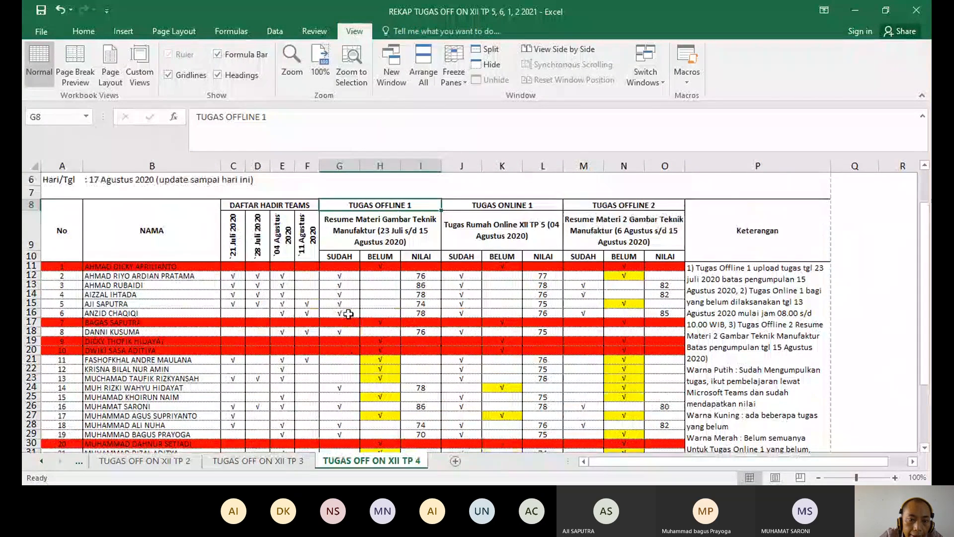
{"action": "scroll", "coordinate": [306, 317], "scroll_direction": "up", "scroll_amount": 1}
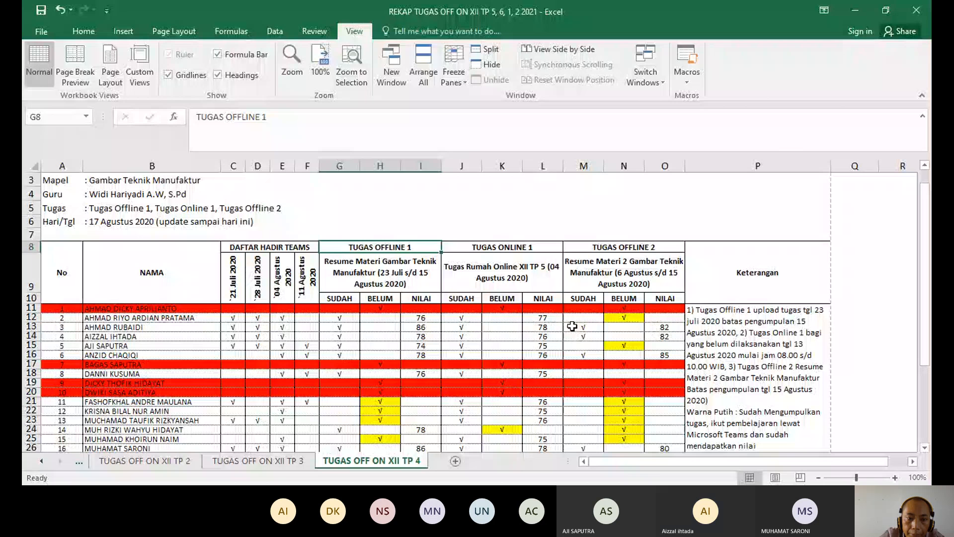
Step: Check the first student's row for Teams attendance and the BELUM marks under Tugas Offline 1, Tugas Online 1 and Tugas Offline 2
{"action": "left_click", "coordinate": [233, 308]}
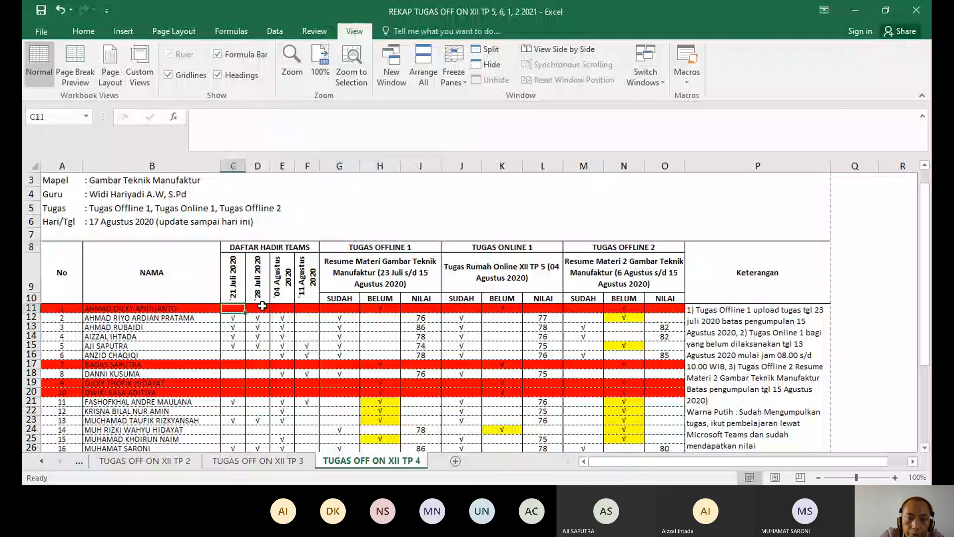
{"action": "left_click", "coordinate": [339, 308]}
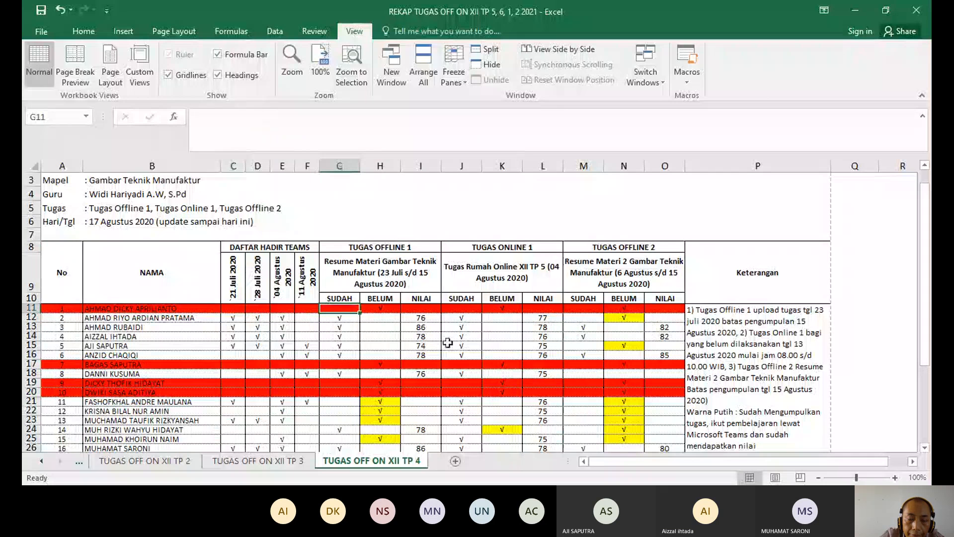
{"action": "left_click", "coordinate": [379, 307]}
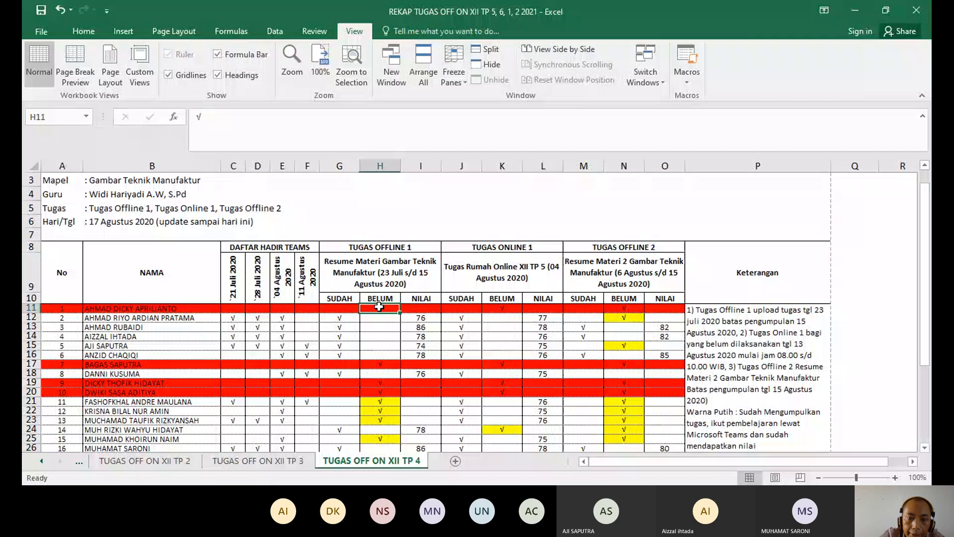
{"action": "left_click", "coordinate": [498, 308]}
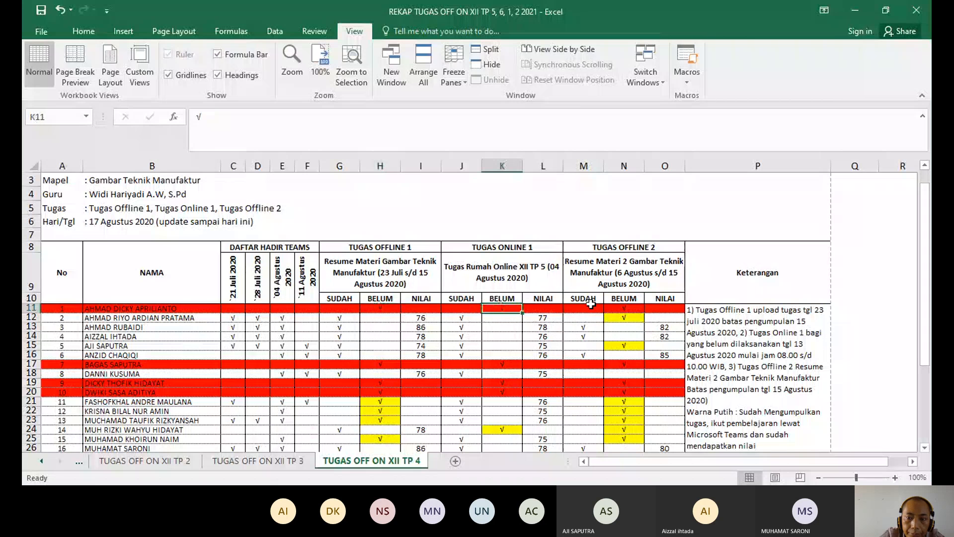
{"action": "left_click", "coordinate": [627, 309]}
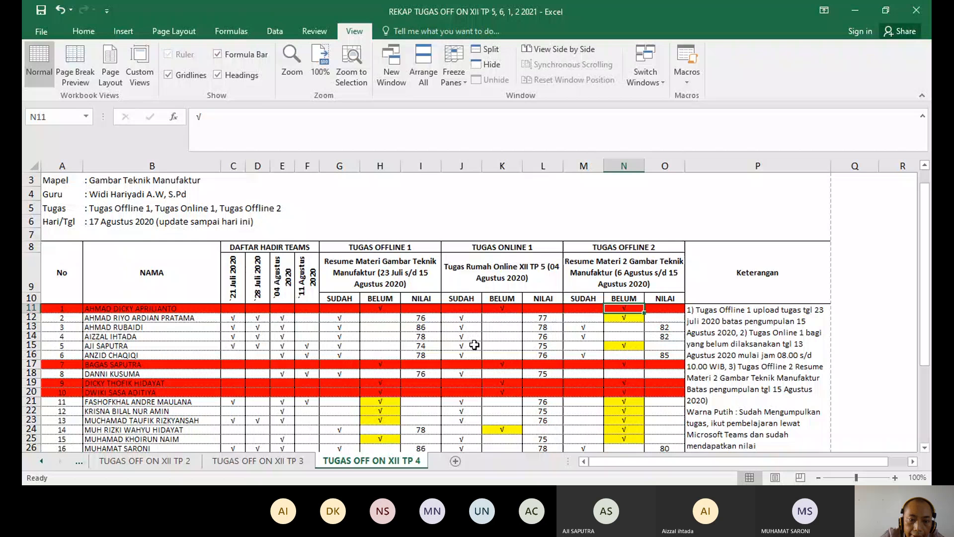
Step: Check student 12's yellow-marked BELUM entry for Tugas Offline 1 in cell H22
{"action": "scroll", "coordinate": [474, 345], "scroll_direction": "down", "scroll_amount": 2}
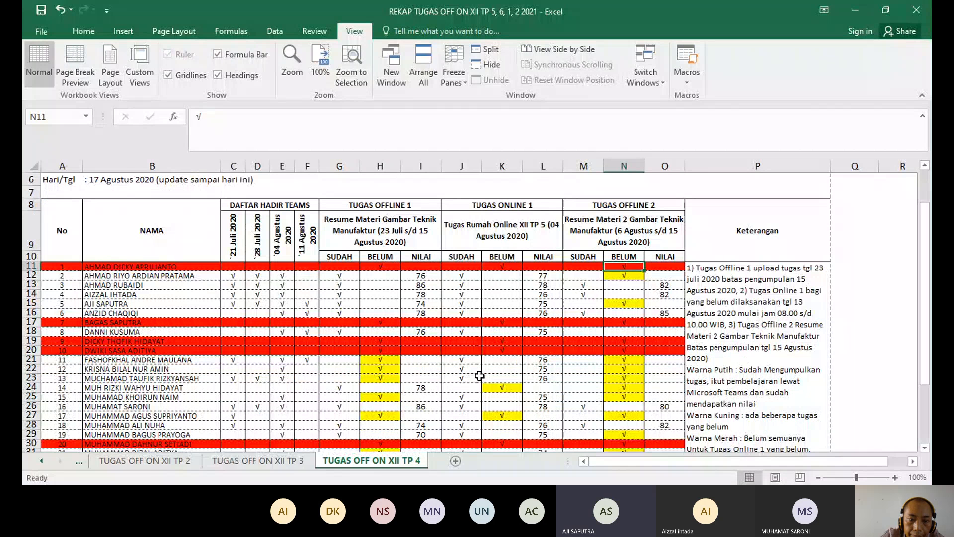
{"action": "left_click", "coordinate": [381, 369]}
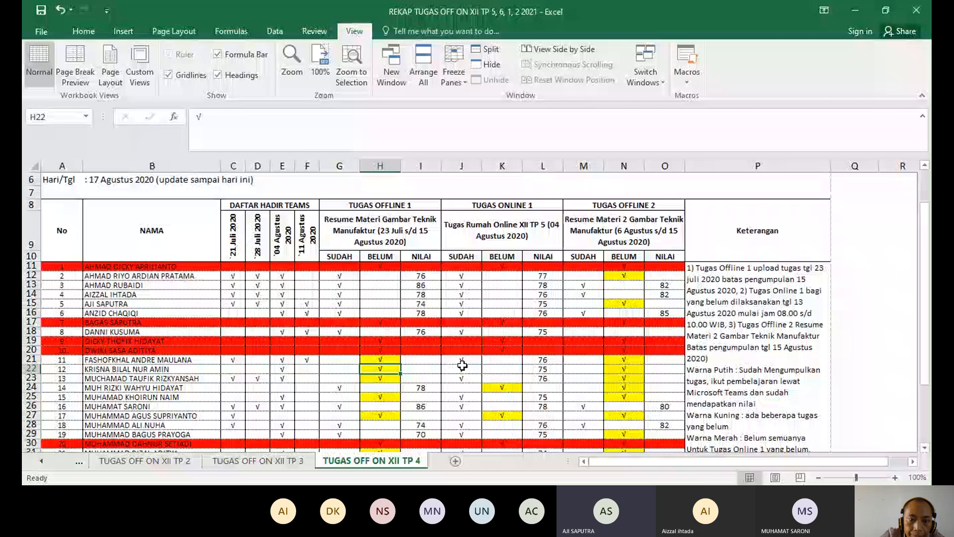
{"action": "scroll", "coordinate": [462, 365], "scroll_direction": "up", "scroll_amount": 2}
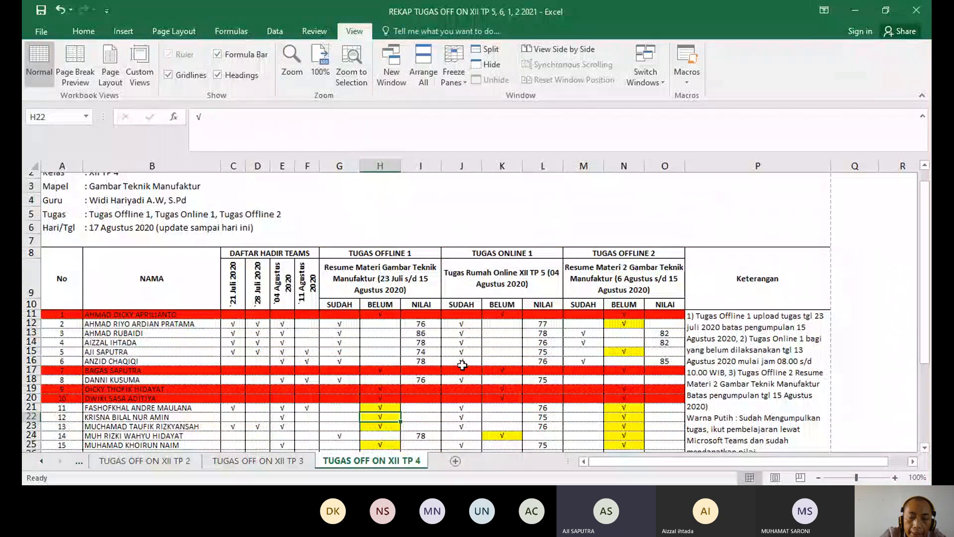
Step: Compare the white, yellow and red student rows with the colour explanations and deadlines in the Keterangan column
{"action": "scroll", "coordinate": [462, 365], "scroll_direction": "down", "scroll_amount": 1}
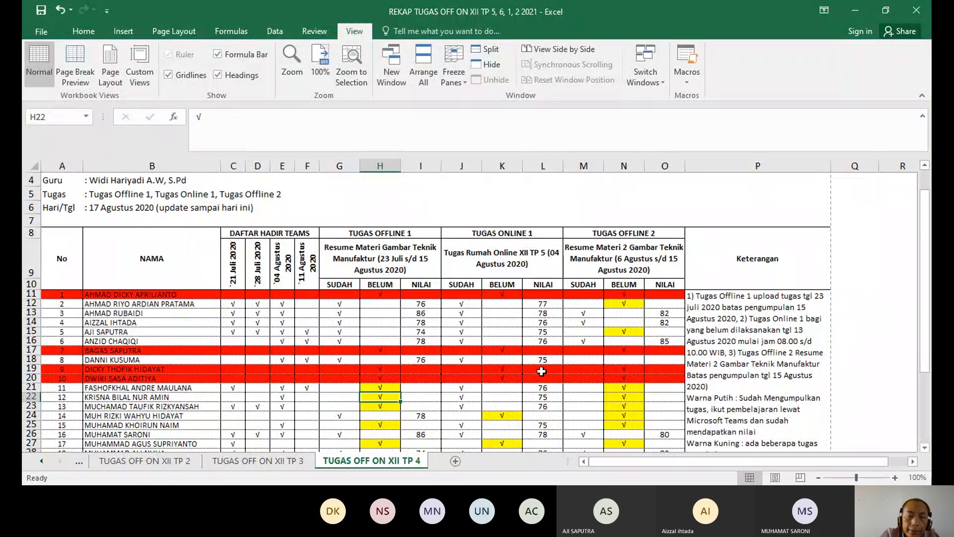
{"action": "scroll", "coordinate": [541, 371], "scroll_direction": "down", "scroll_amount": 2}
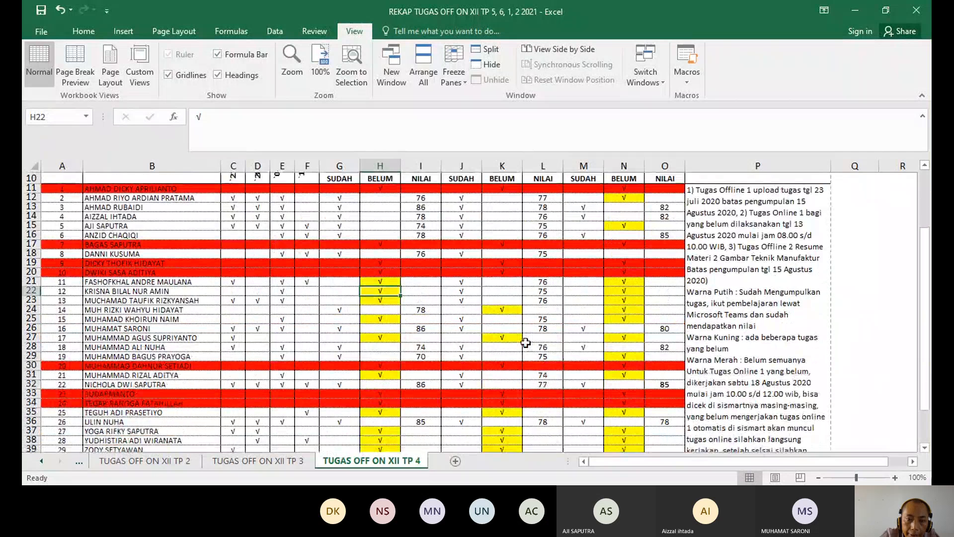
{"action": "scroll", "coordinate": [525, 343], "scroll_direction": "up", "scroll_amount": 1}
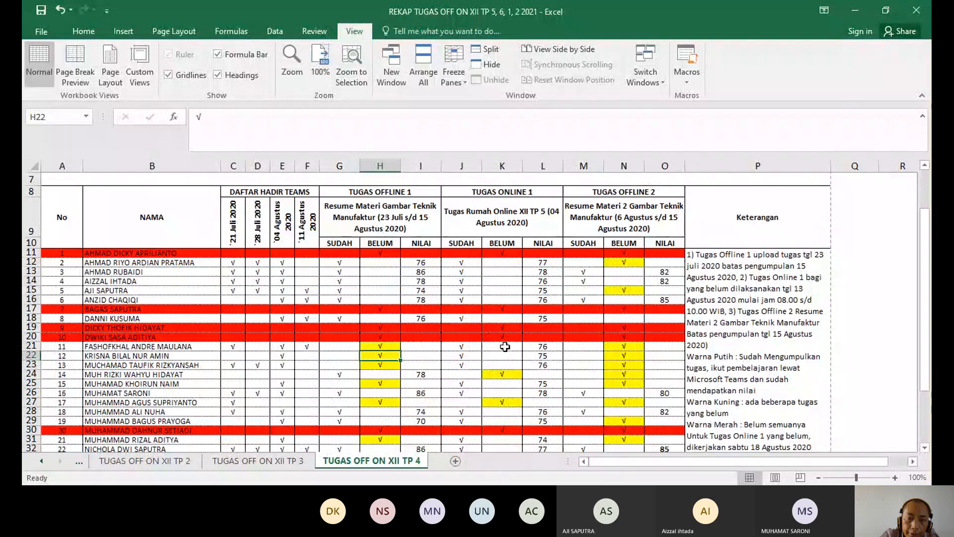
{"action": "scroll", "coordinate": [341, 341], "scroll_direction": "up", "scroll_amount": 2}
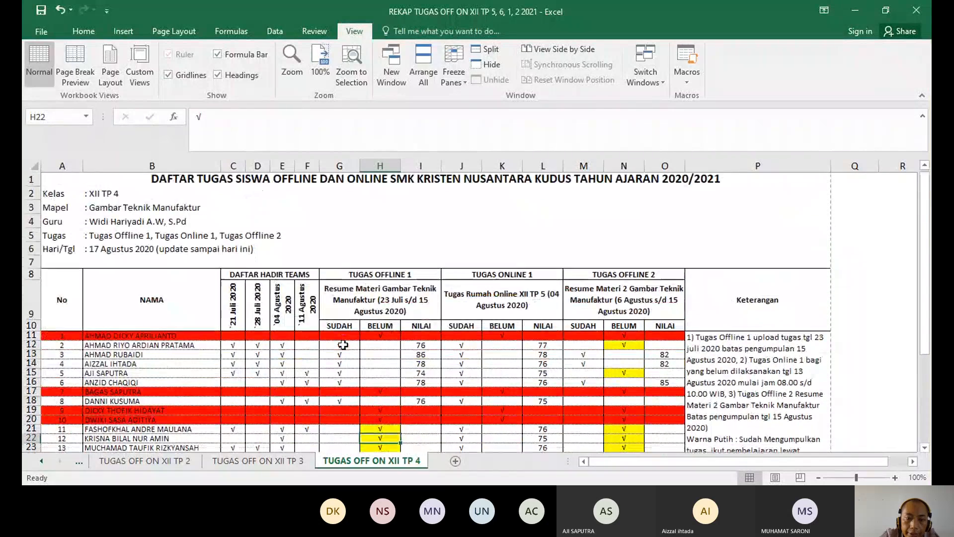
{"action": "scroll", "coordinate": [343, 345], "scroll_direction": "down", "scroll_amount": 2}
{"action": "scroll", "coordinate": [343, 344], "scroll_direction": "down", "scroll_amount": 3}
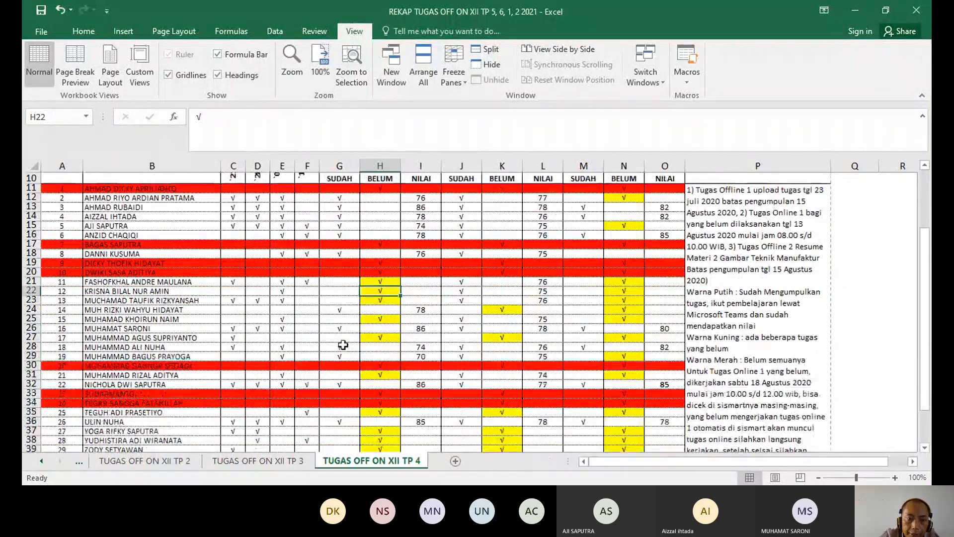
{"action": "scroll", "coordinate": [343, 345], "scroll_direction": "up", "scroll_amount": 3}
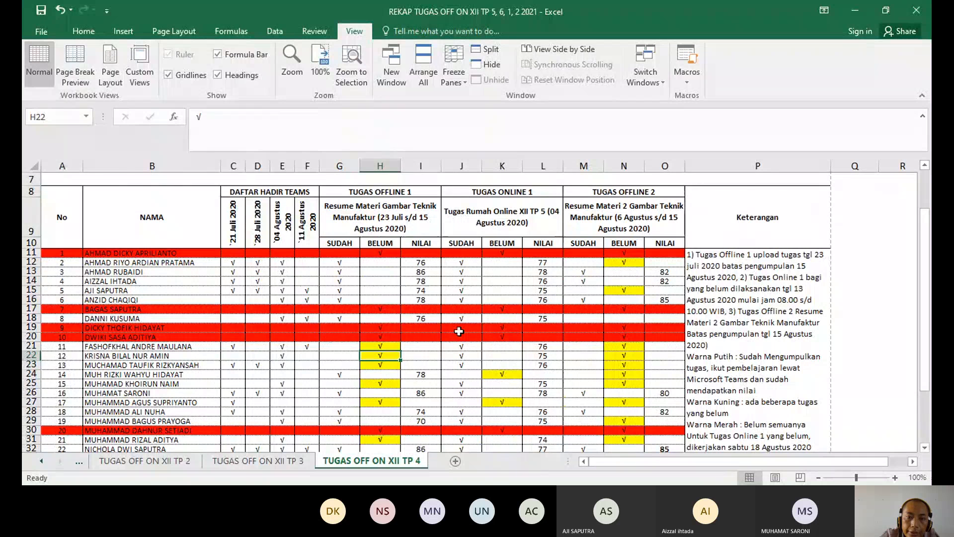
{"action": "scroll", "coordinate": [459, 330], "scroll_direction": "down", "scroll_amount": 1}
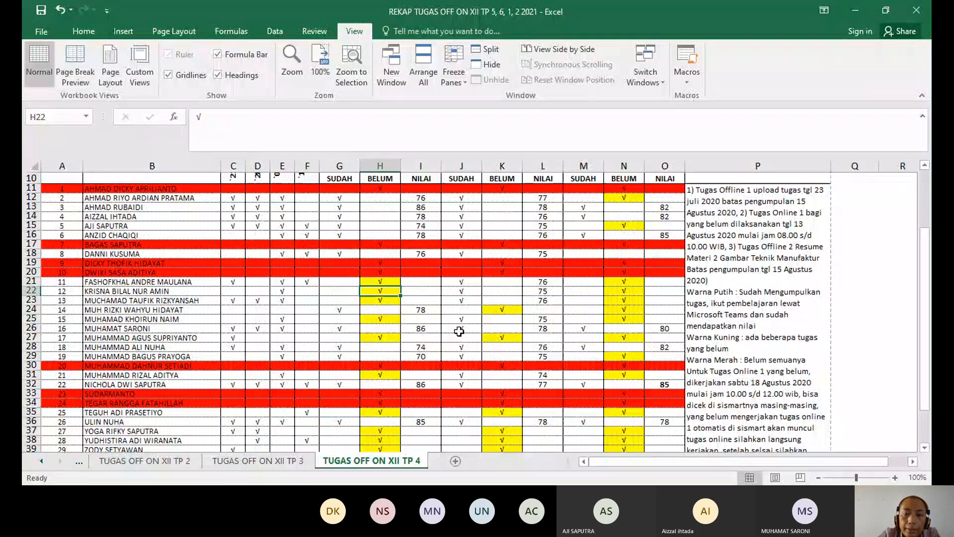
Step: Check the yellow BELUM marks for students 13 and 11 under Tugas Offline 1 and student 14 under Tugas Online 1
{"action": "left_click", "coordinate": [385, 298]}
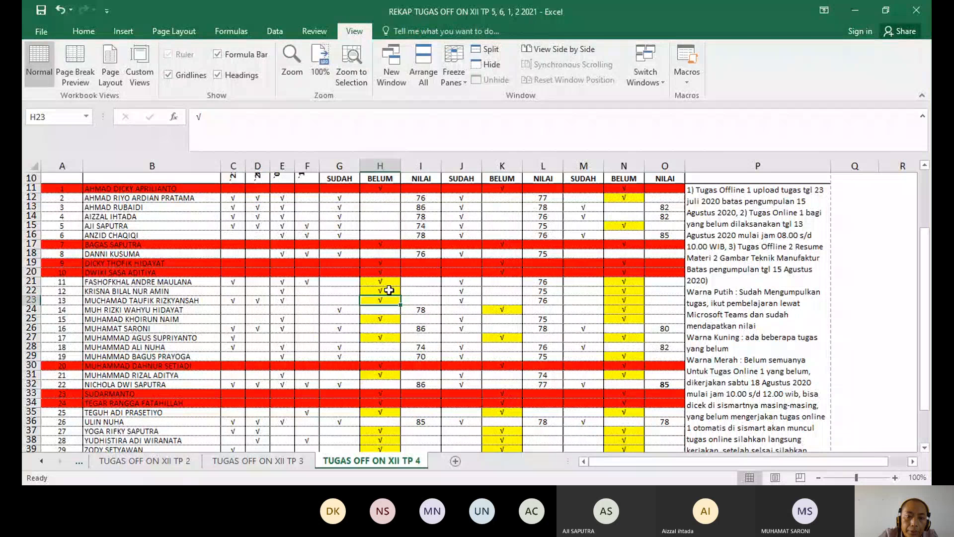
{"action": "left_click", "coordinate": [391, 283]}
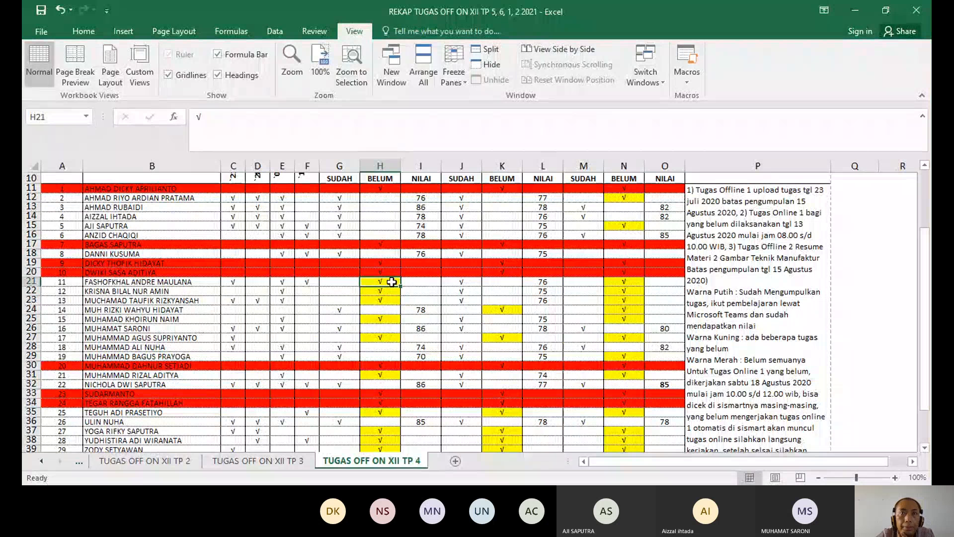
{"action": "left_click", "coordinate": [504, 311]}
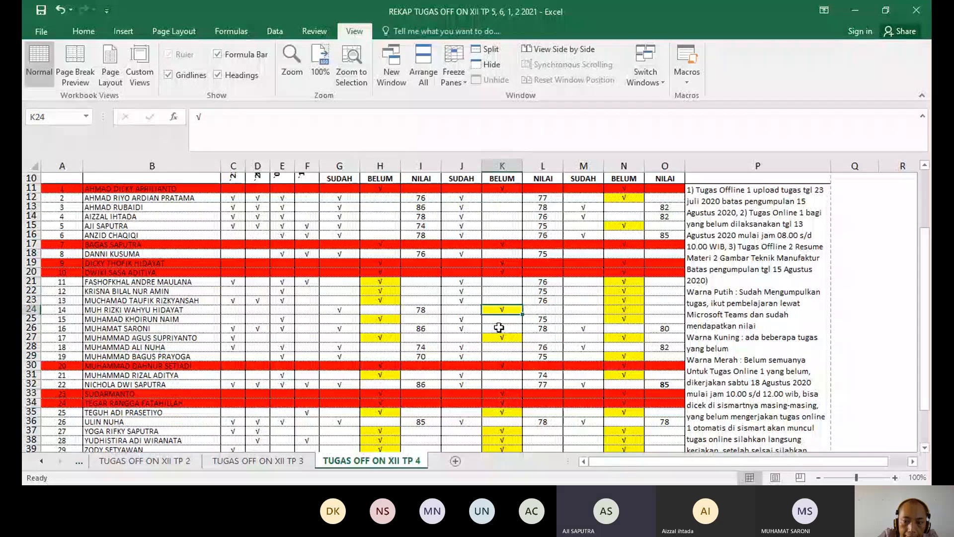
{"action": "scroll", "coordinate": [499, 327], "scroll_direction": "up", "scroll_amount": 3}
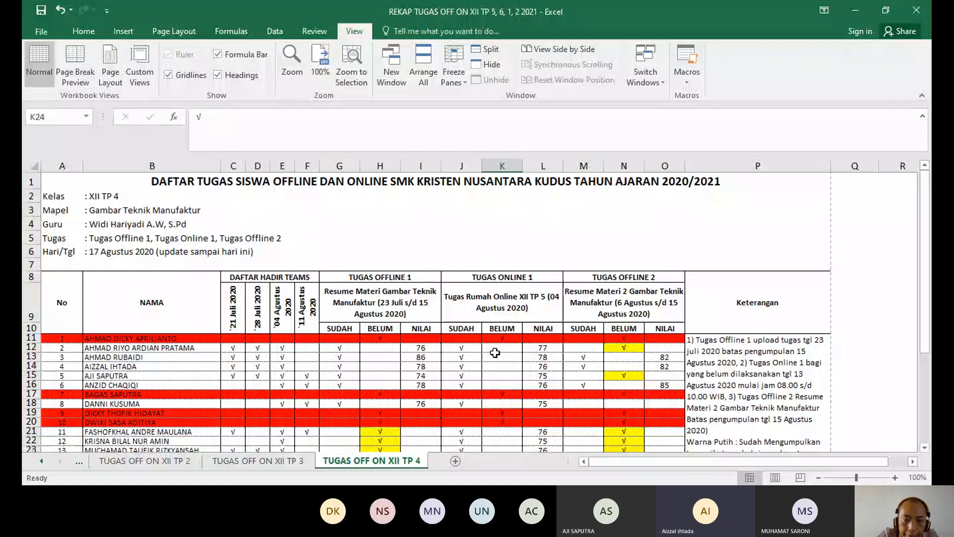
{"action": "scroll", "coordinate": [564, 392], "scroll_direction": "down", "scroll_amount": 1}
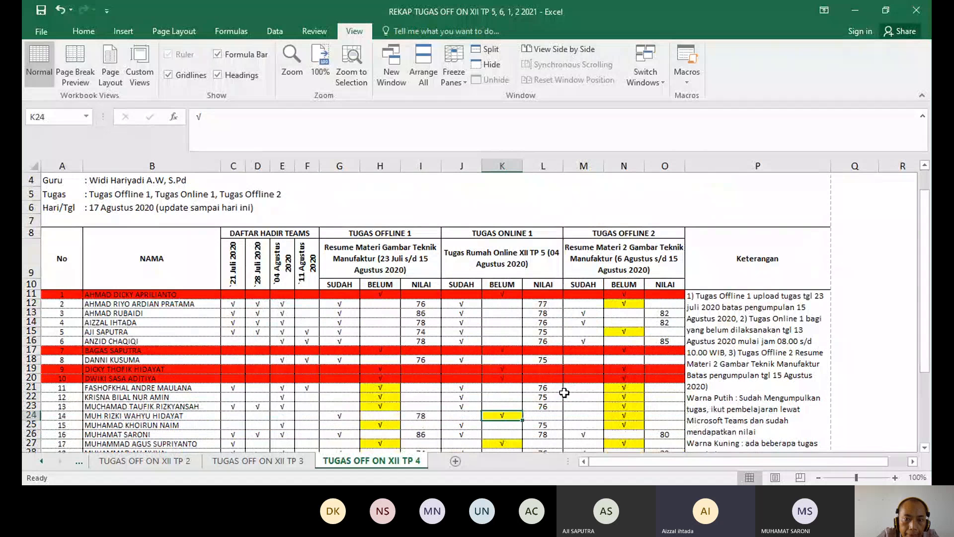
Step: Review the Tugas Offline 1, Tugas Online 1 and Tugas Offline 2 headings and the first student's BELUM mark under Tugas Online 1
{"action": "left_click", "coordinate": [505, 233]}
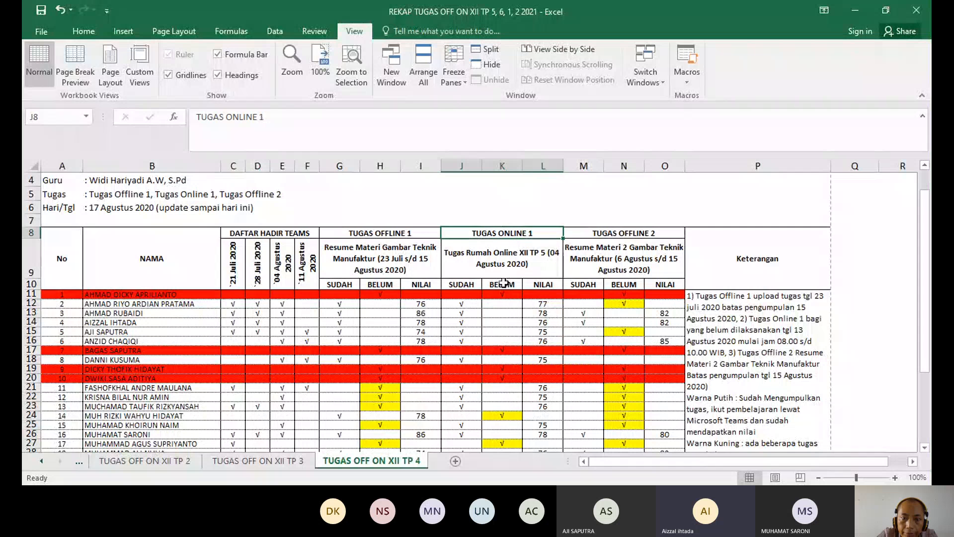
{"action": "left_click", "coordinate": [400, 233]}
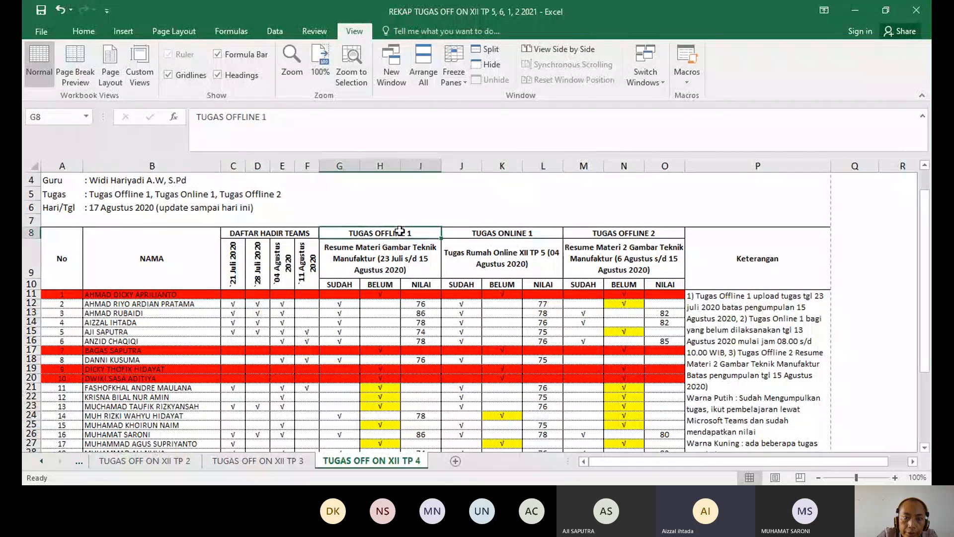
{"action": "left_click", "coordinate": [506, 233]}
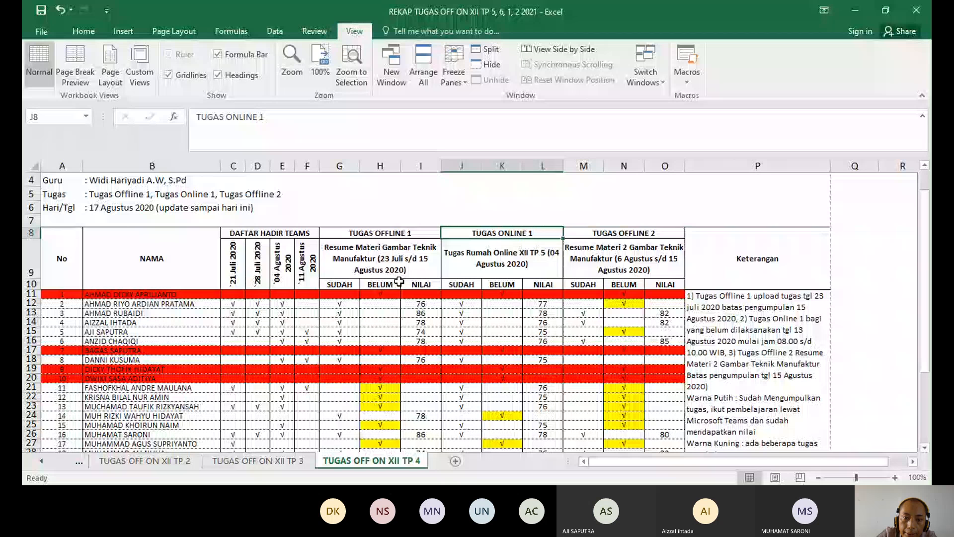
{"action": "left_click", "coordinate": [393, 233]}
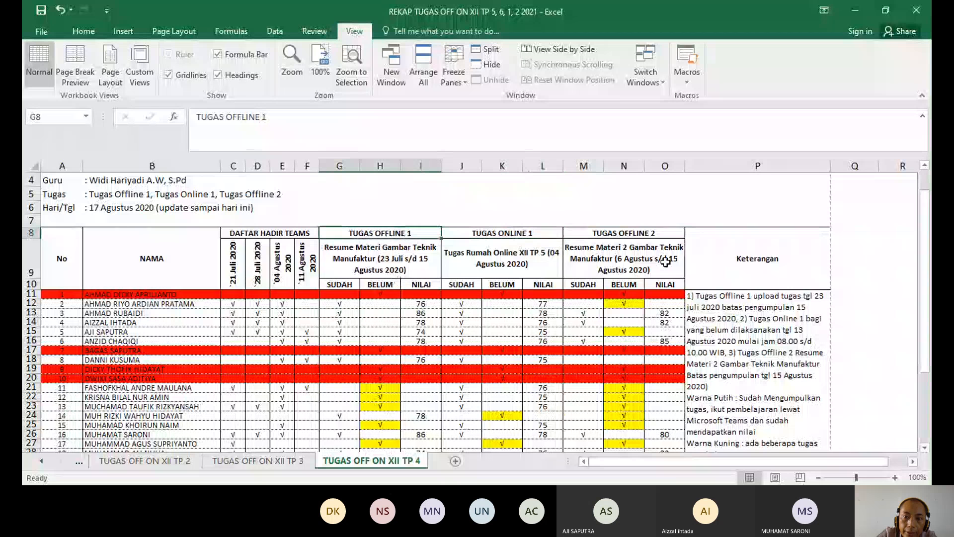
{"action": "left_click", "coordinate": [645, 229]}
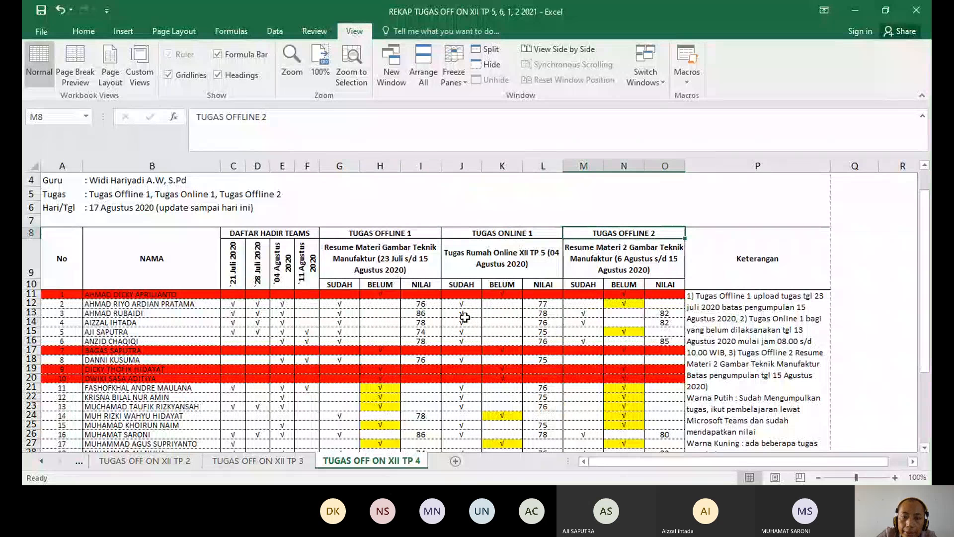
{"action": "left_click", "coordinate": [505, 295]}
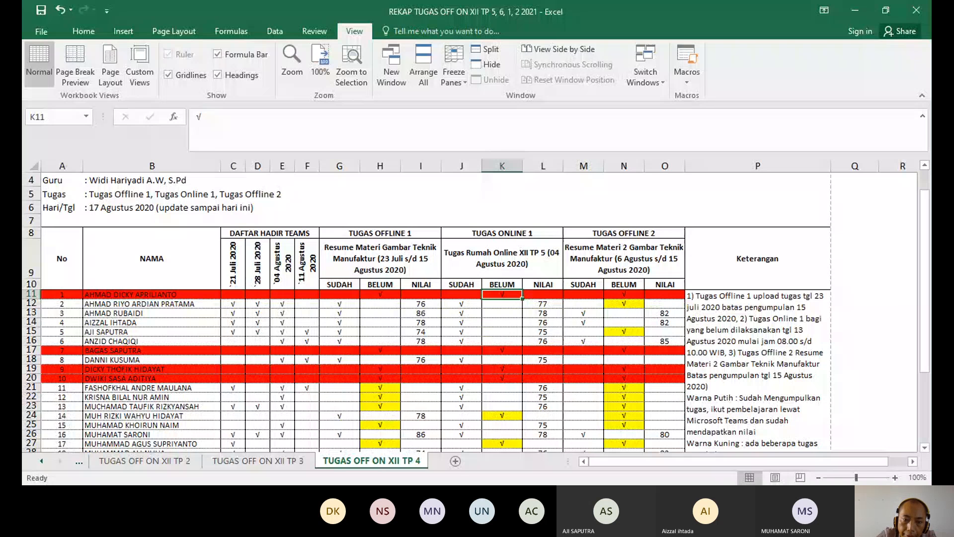
Step: Switch to Autodesk Inventor and close the open documents without saving their changes
{"action": "left_click", "coordinate": [524, 400]}
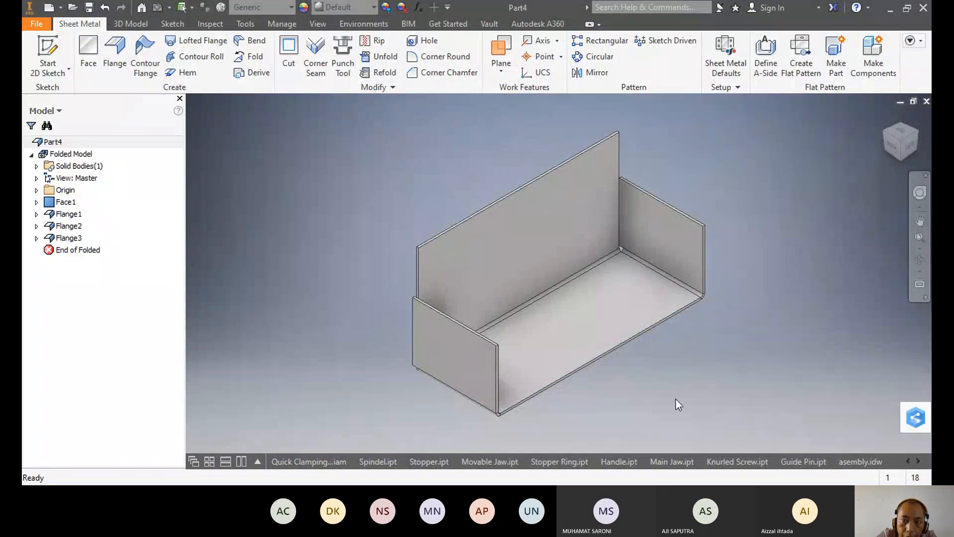
{"action": "left_click", "coordinate": [453, 273]}
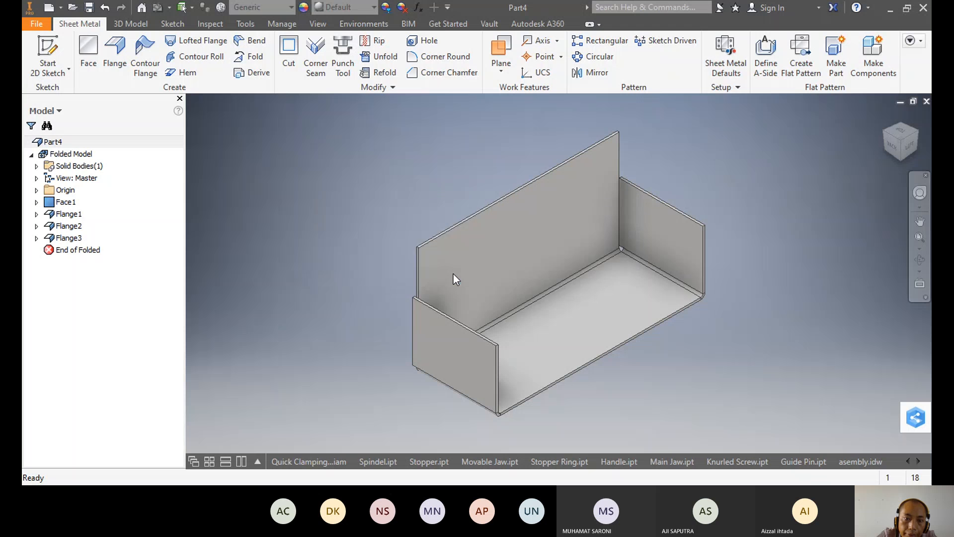
{"action": "left_click", "coordinate": [449, 279]}
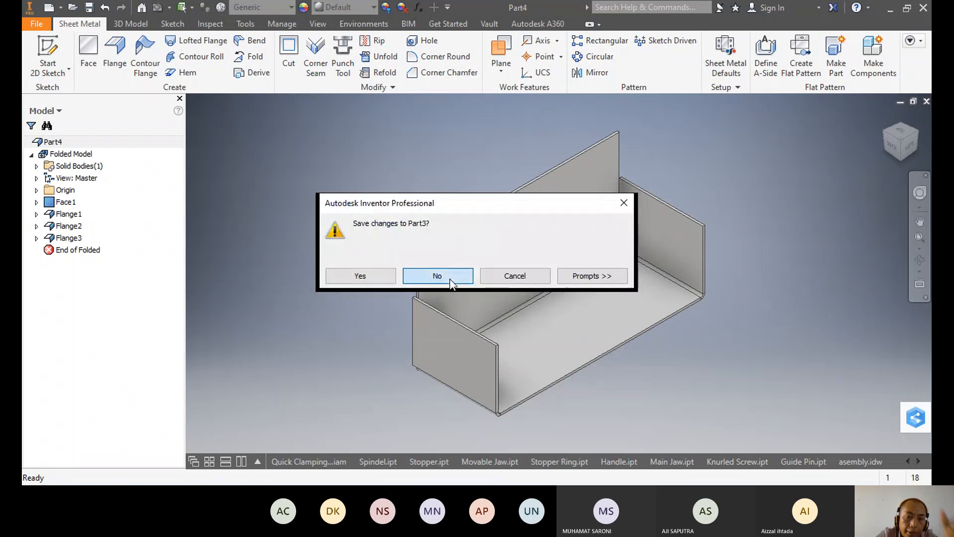
{"action": "left_click", "coordinate": [437, 276]}
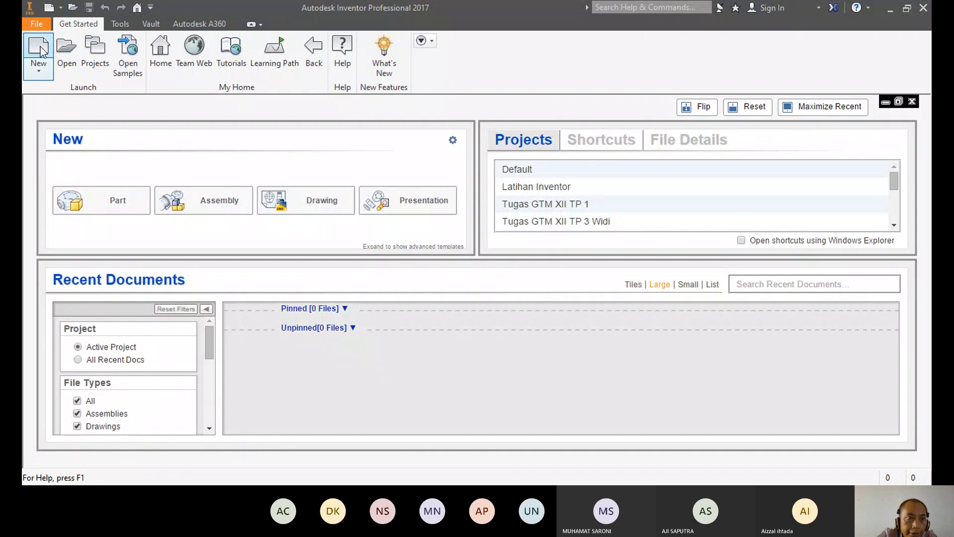
Step: Start a new single-user project and name it TUGAS INVENTOR XII TP 4 followed by the teacher's first name
{"action": "left_click", "coordinate": [97, 54]}
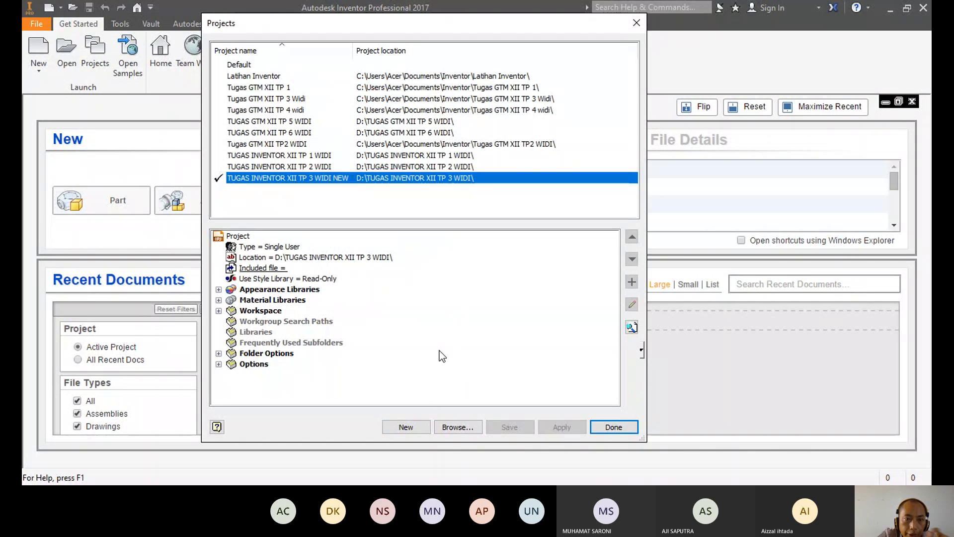
{"action": "left_click", "coordinate": [409, 430]}
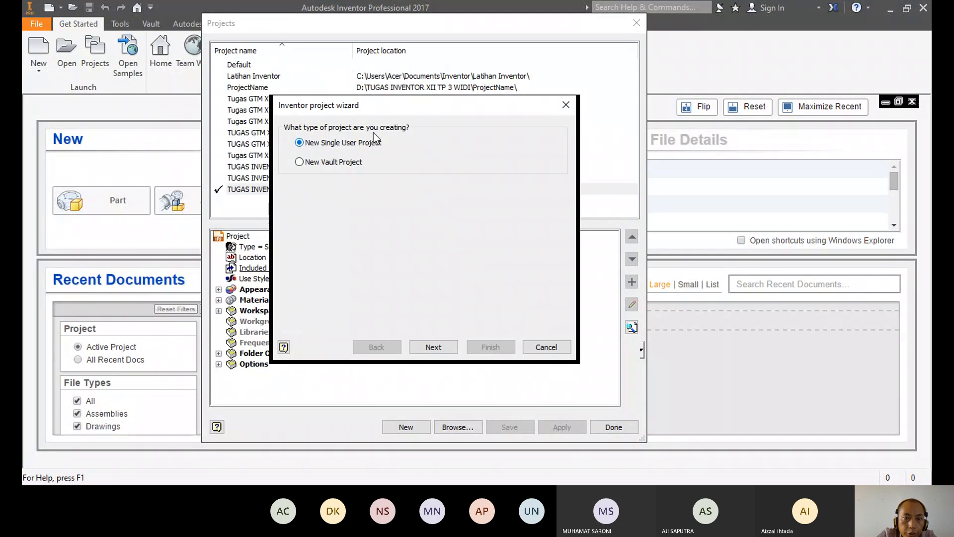
{"action": "left_click", "coordinate": [433, 347]}
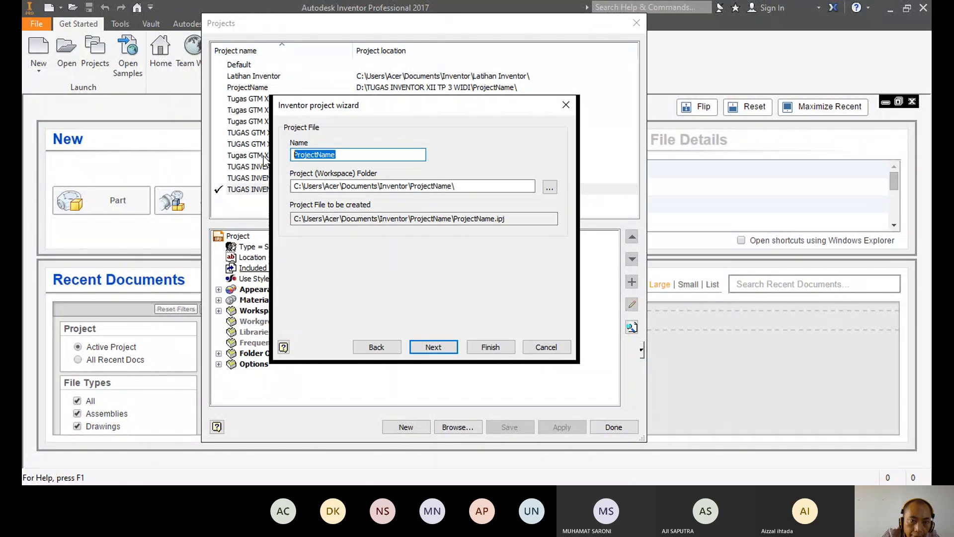
{"action": "key", "text": "BackSpace"}
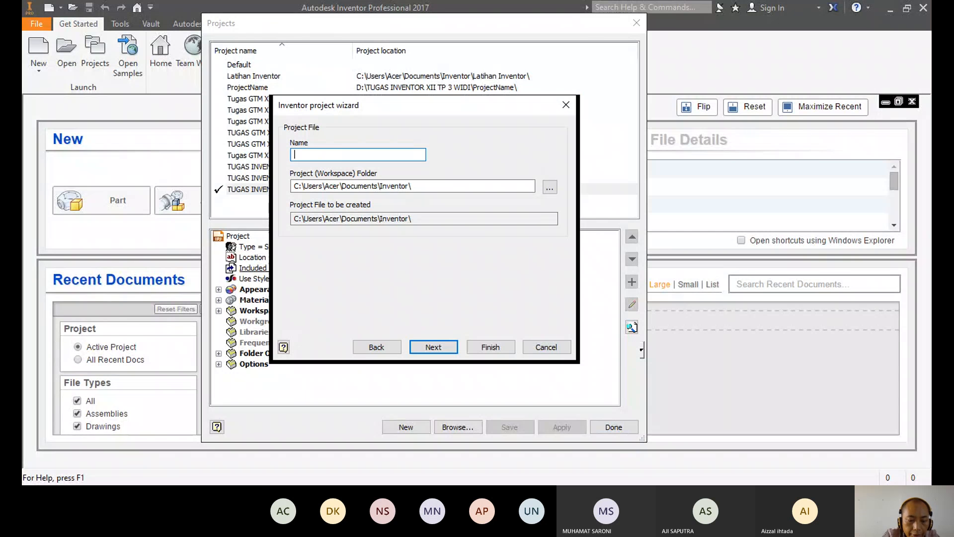
{"action": "type", "text": "TUG"}
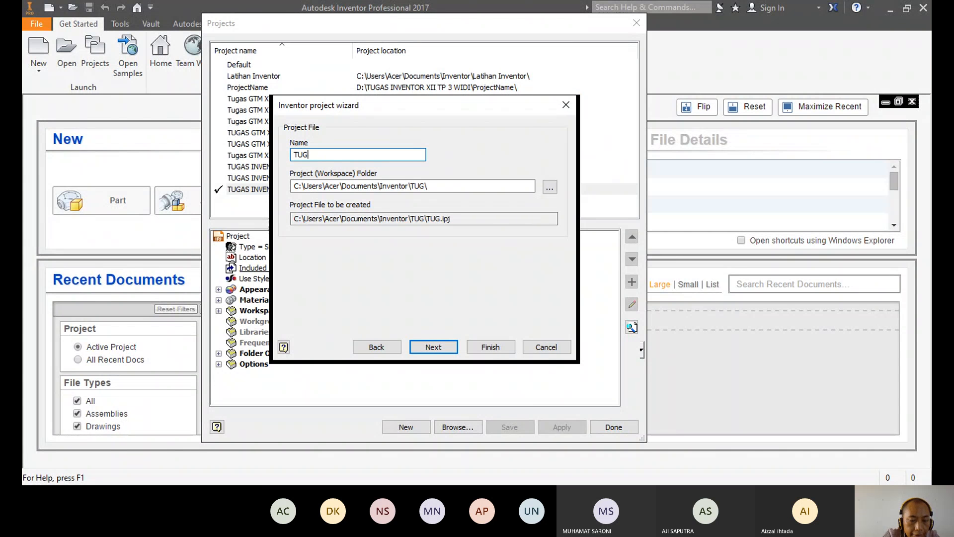
{"action": "type", "text": "AS INV"}
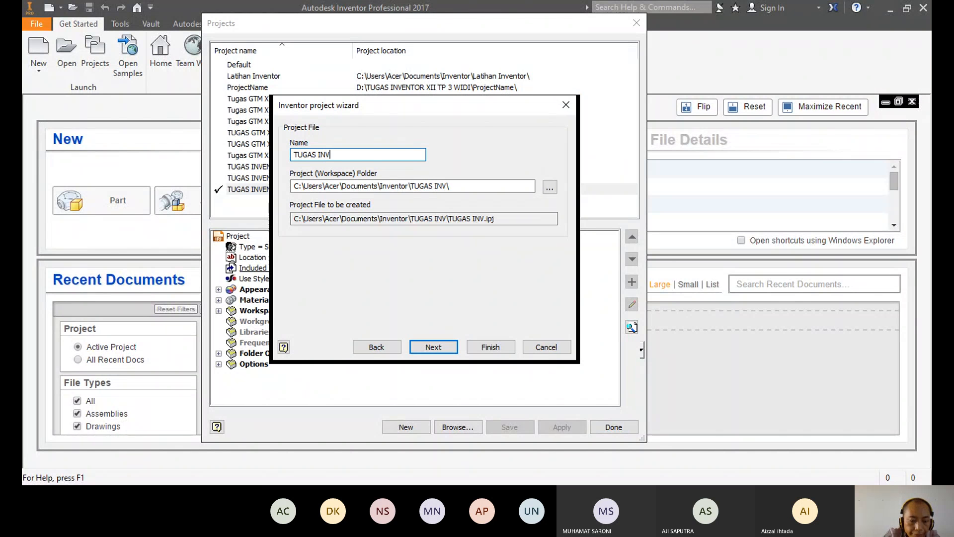
{"action": "type", "text": "ENTOR XII "}
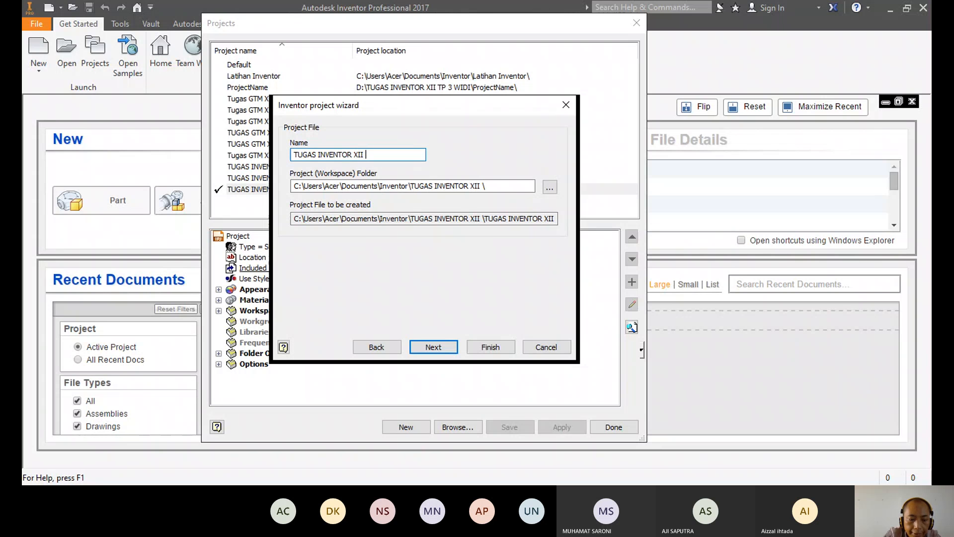
{"action": "type", "text": "TP 4"}
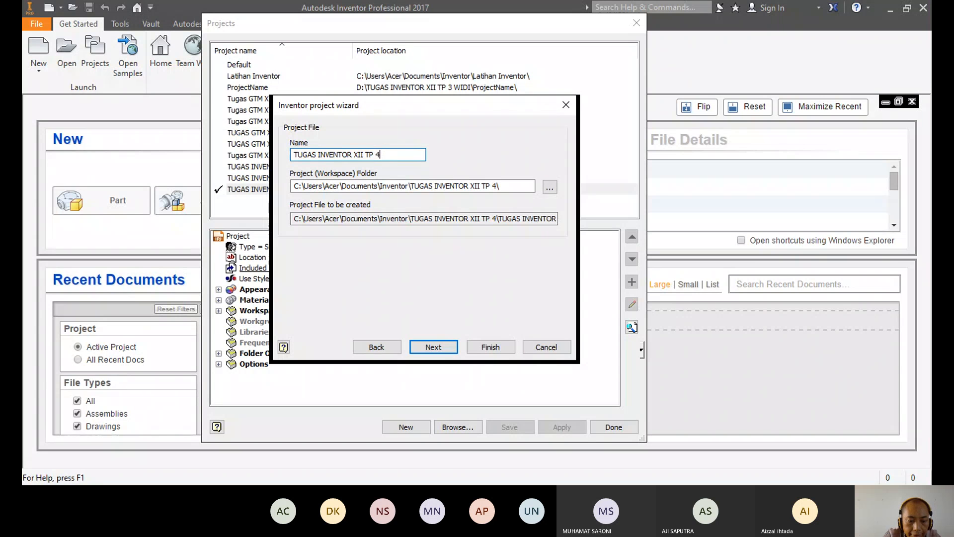
{"action": "type", "text": " WIDI"}
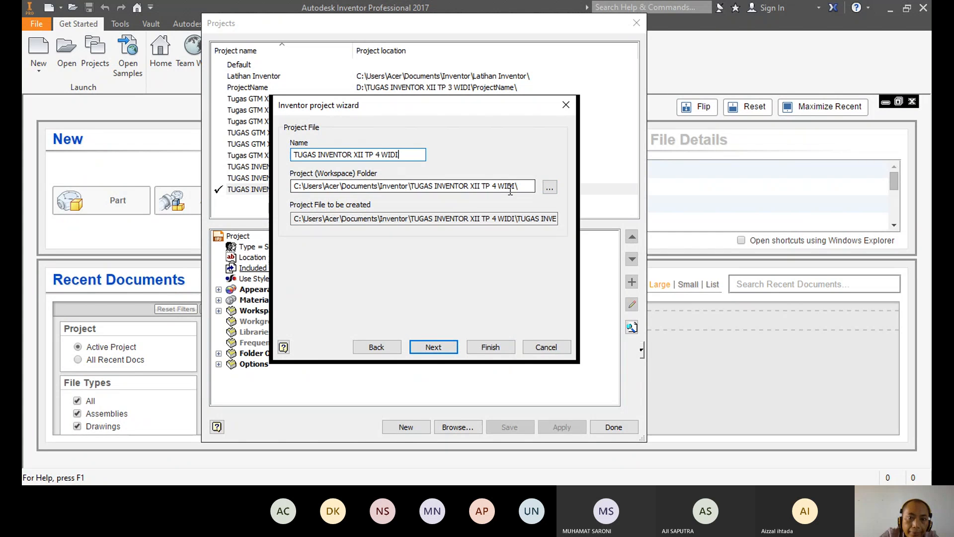
Step: Browse for the project's workspace folder and select New Volume (D:) under This PC as its location
{"action": "left_click", "coordinate": [550, 187]}
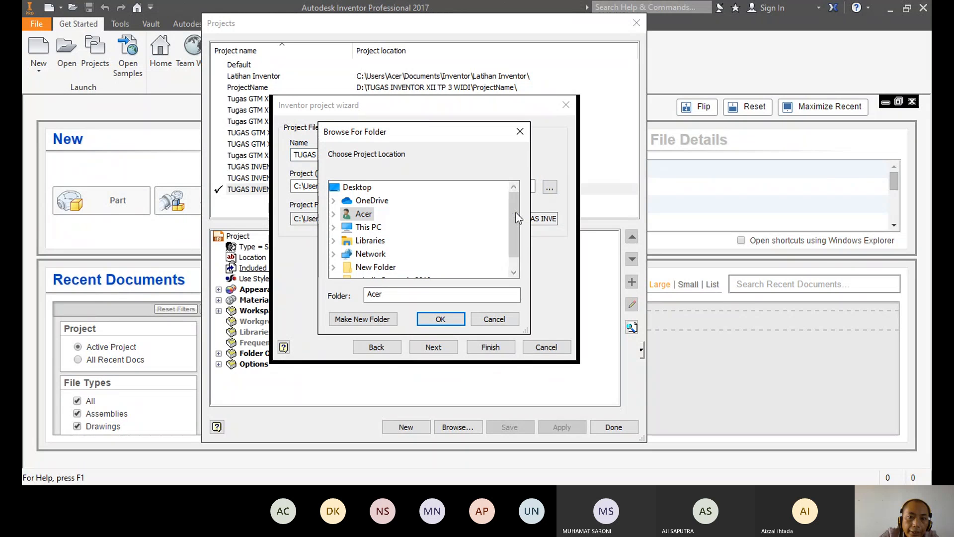
{"action": "left_click", "coordinate": [333, 227]}
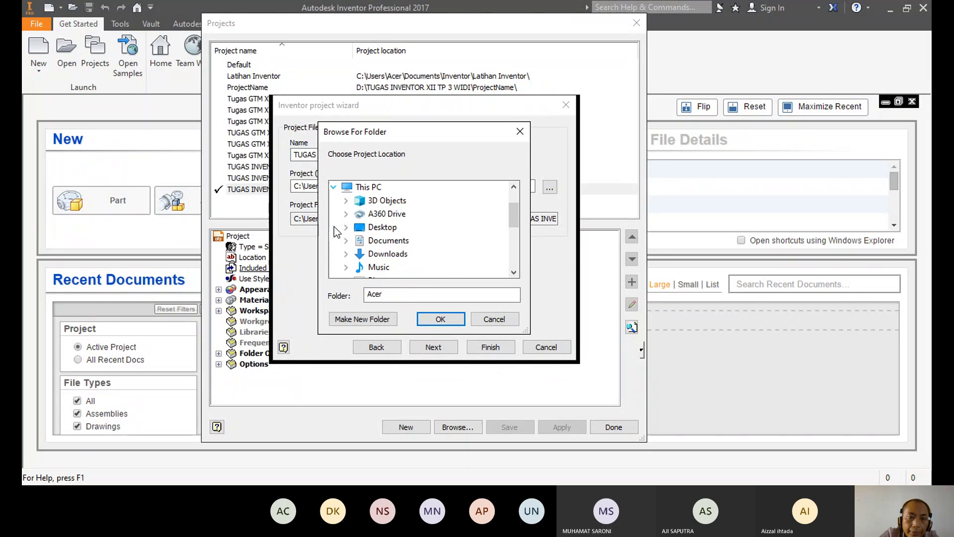
{"action": "left_click_drag", "start_coordinate": [515, 216], "coordinate": [515, 241]}
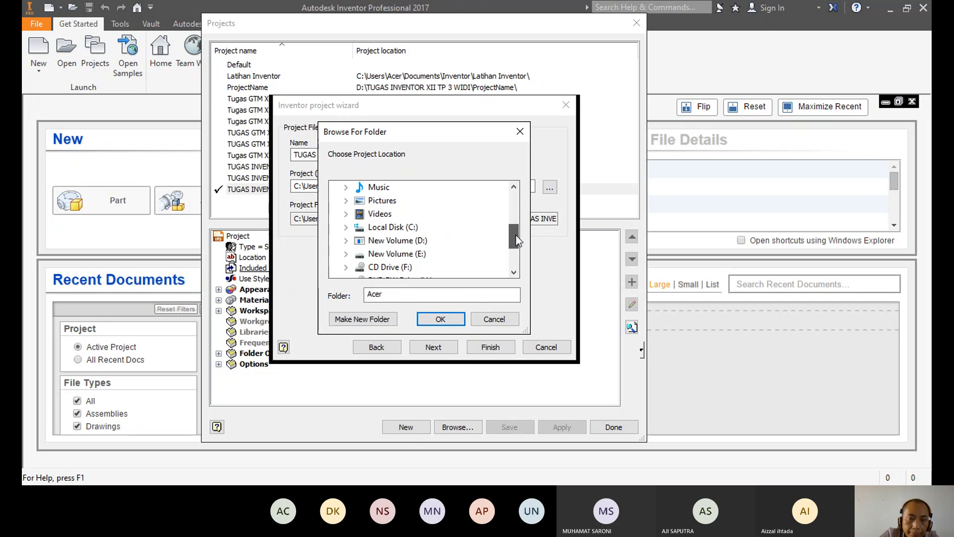
{"action": "left_click", "coordinate": [346, 241]}
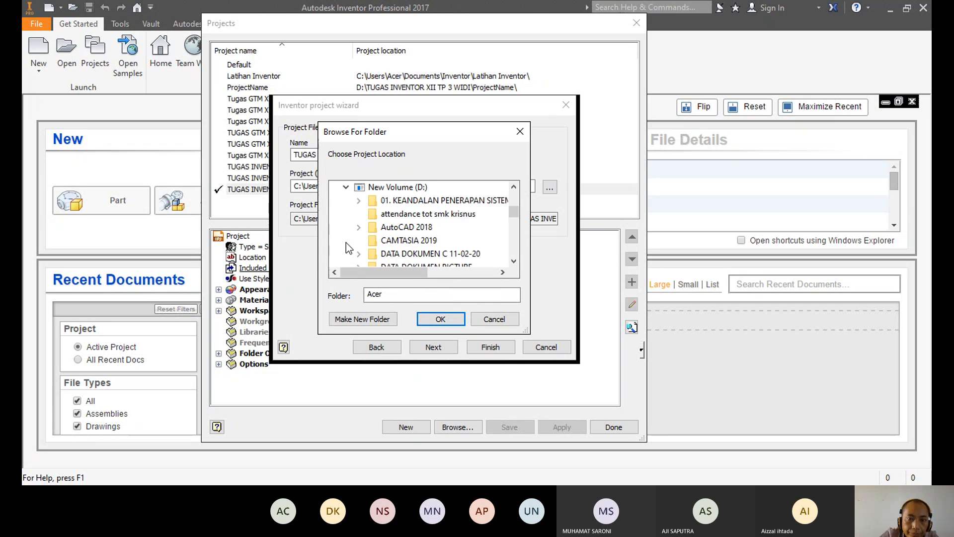
{"action": "left_click", "coordinate": [396, 186]}
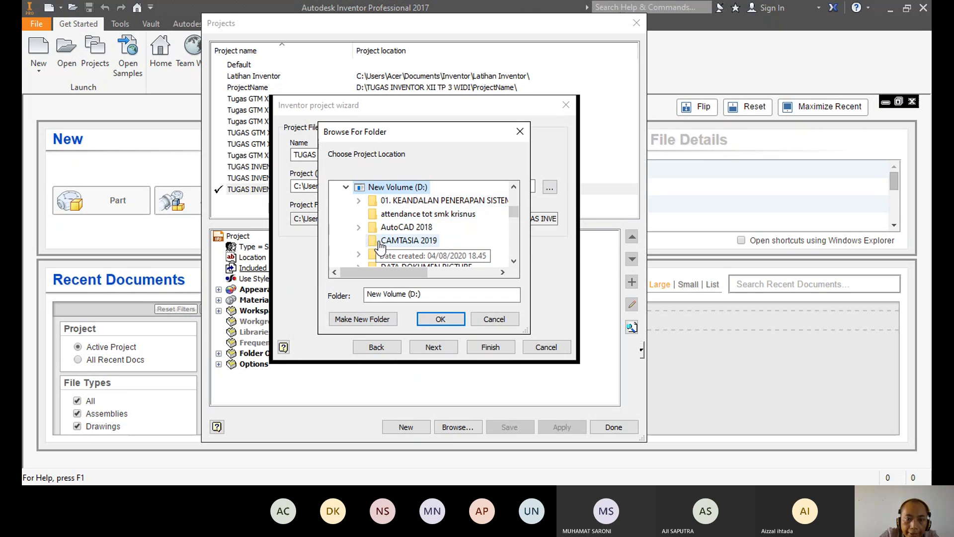
Step: Create a folder on drive D named TUGAS INVENTOR XII TP 4 followed by the teacher's first name and choose it as the project workspace
{"action": "left_click", "coordinate": [368, 319]}
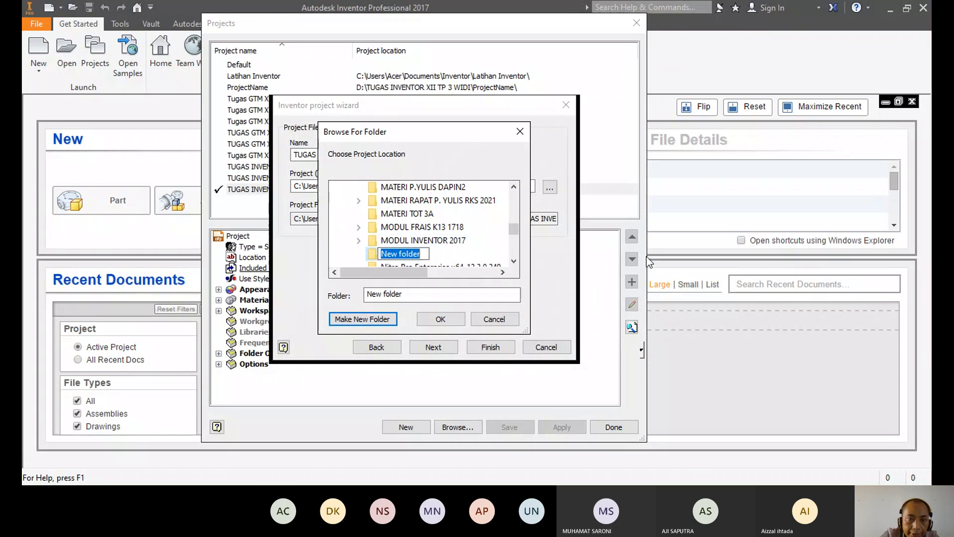
{"action": "type", "text": "TUGA"}
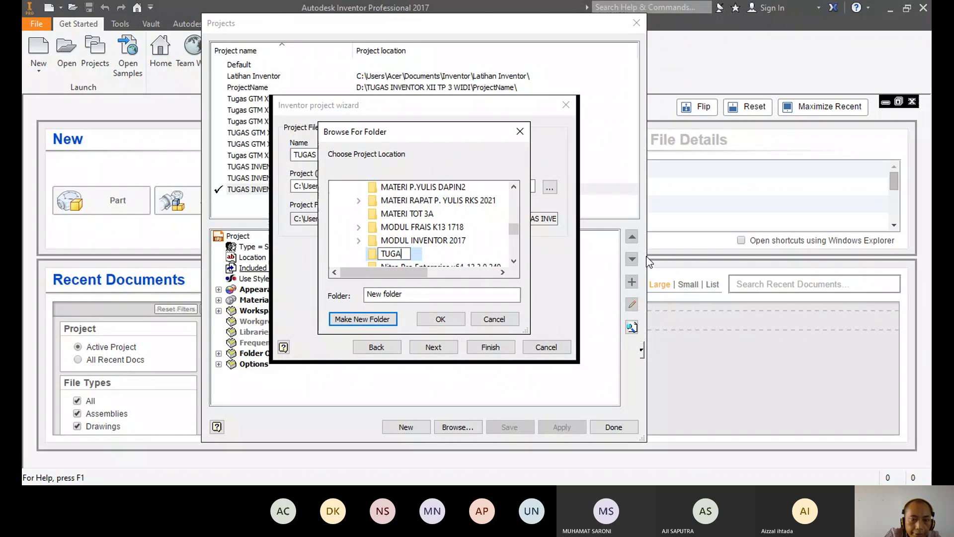
{"action": "type", "text": "S INVE"}
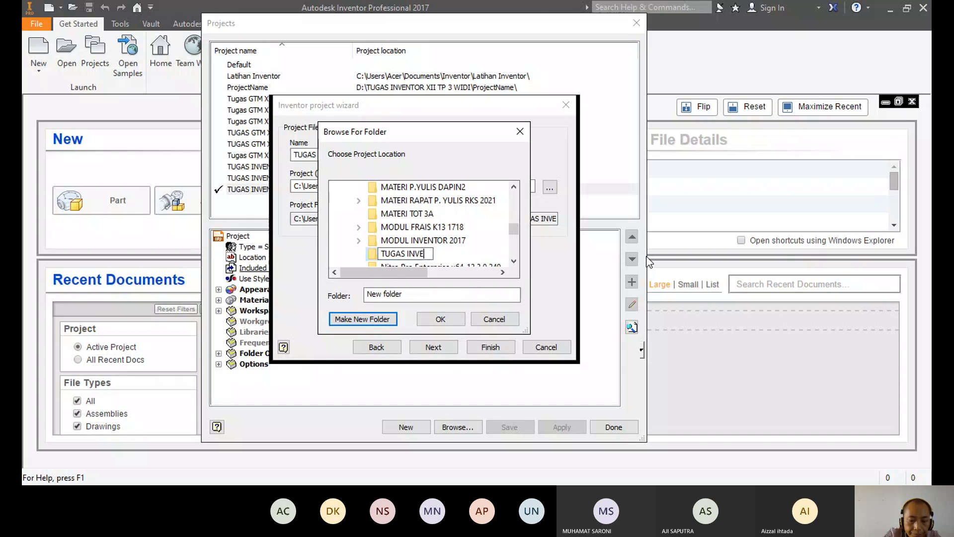
{"action": "type", "text": "NTOR X"}
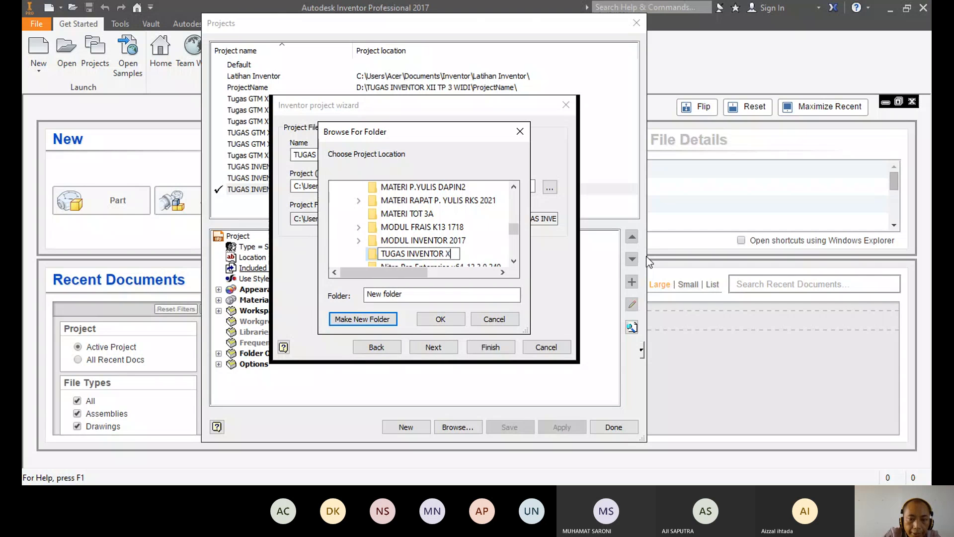
{"action": "type", "text": "II TP "}
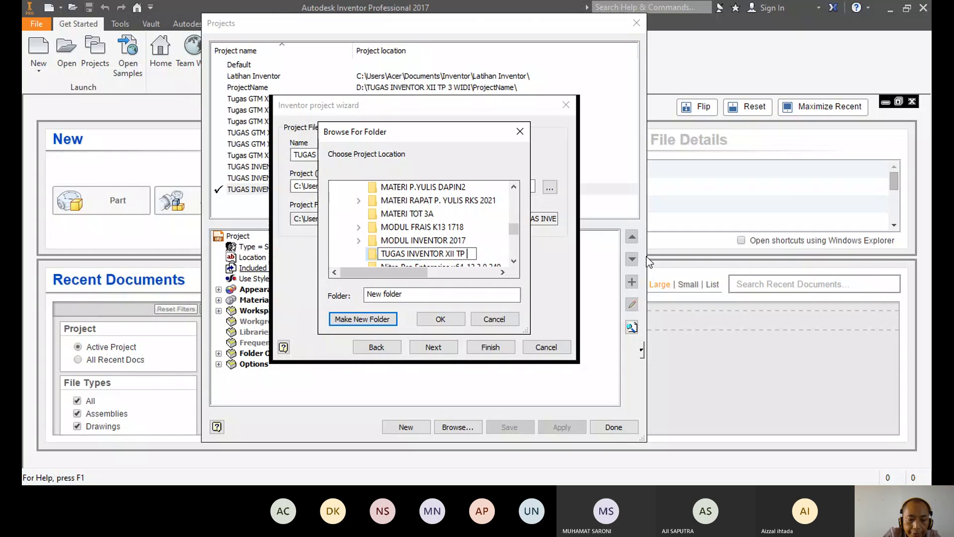
{"action": "type", "text": "4 WIDI"}
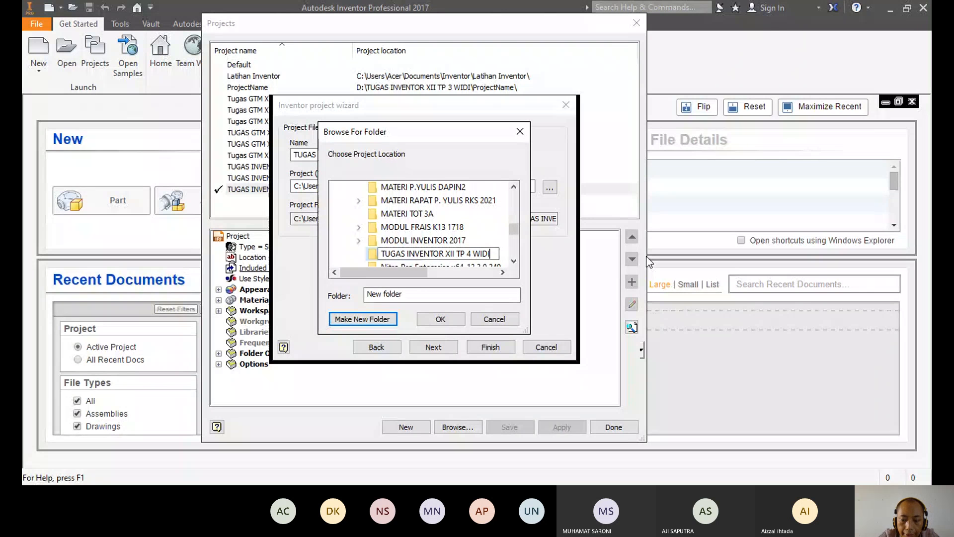
{"action": "key", "text": "Return"}
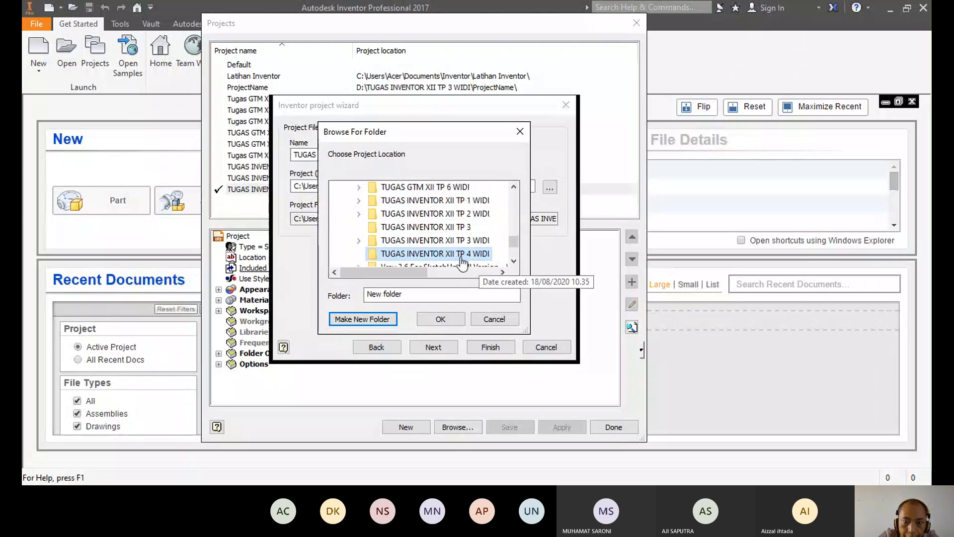
{"action": "left_click", "coordinate": [439, 321]}
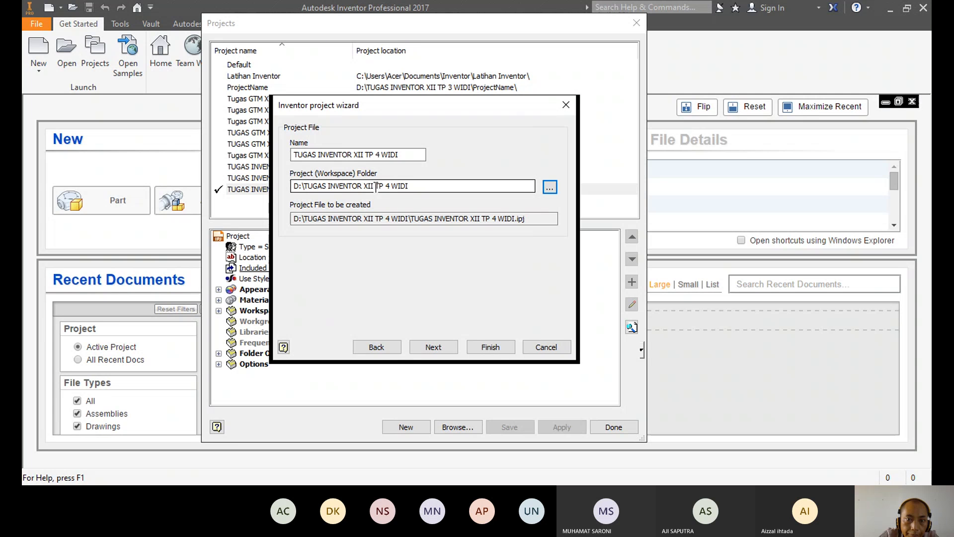
Step: Finish creating the project, close the project list, and check the new workspace folder in the Open dialog without opening a file
{"action": "left_click", "coordinate": [491, 347]}
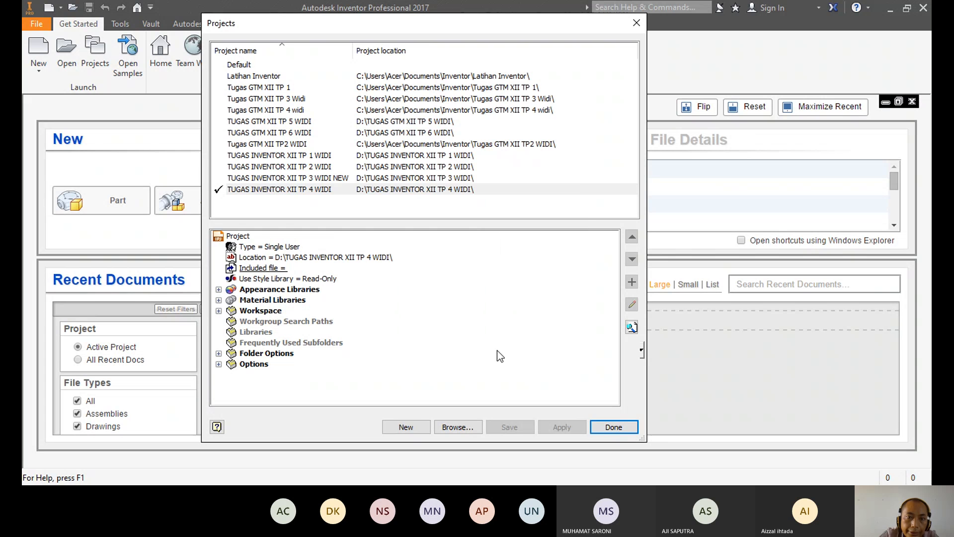
{"action": "left_click", "coordinate": [617, 430]}
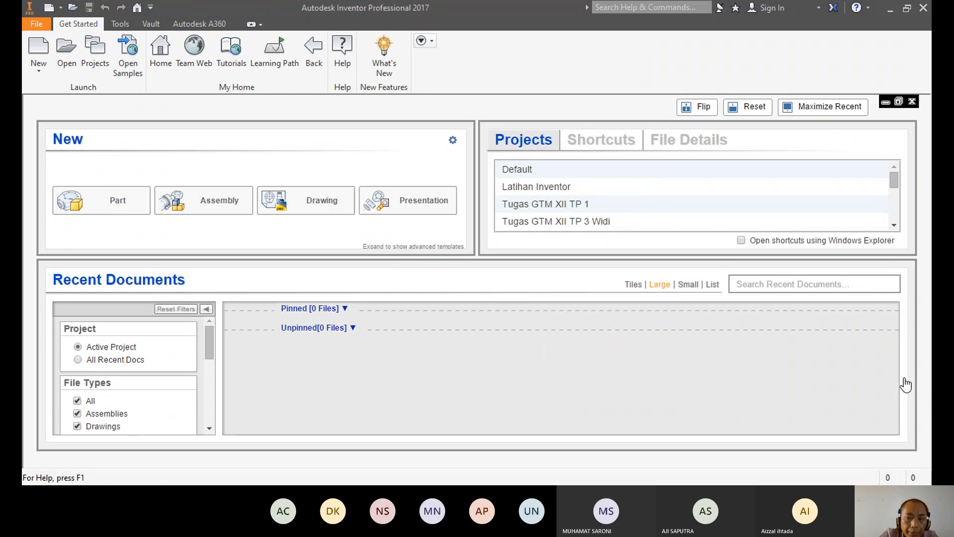
{"action": "left_click", "coordinate": [68, 59]}
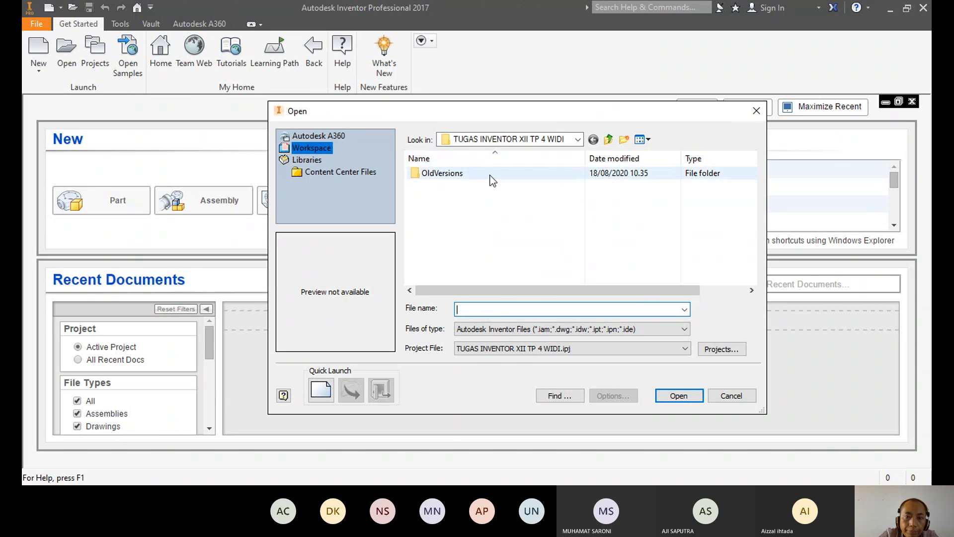
{"action": "left_click", "coordinate": [741, 398]}
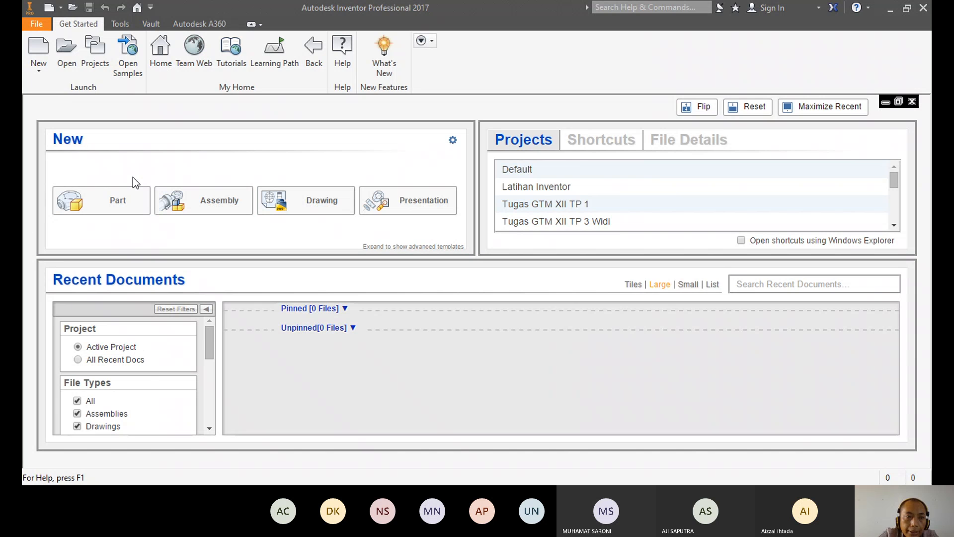
Step: Create a new part from the Metric template Standard (mm).ipt and start a 2D sketch
{"action": "left_click", "coordinate": [39, 46]}
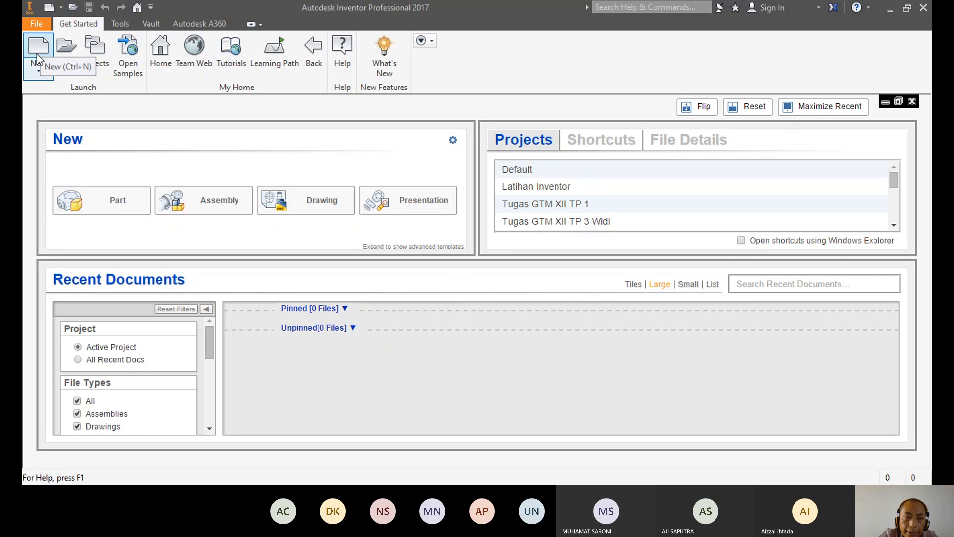
{"action": "left_click", "coordinate": [37, 48]}
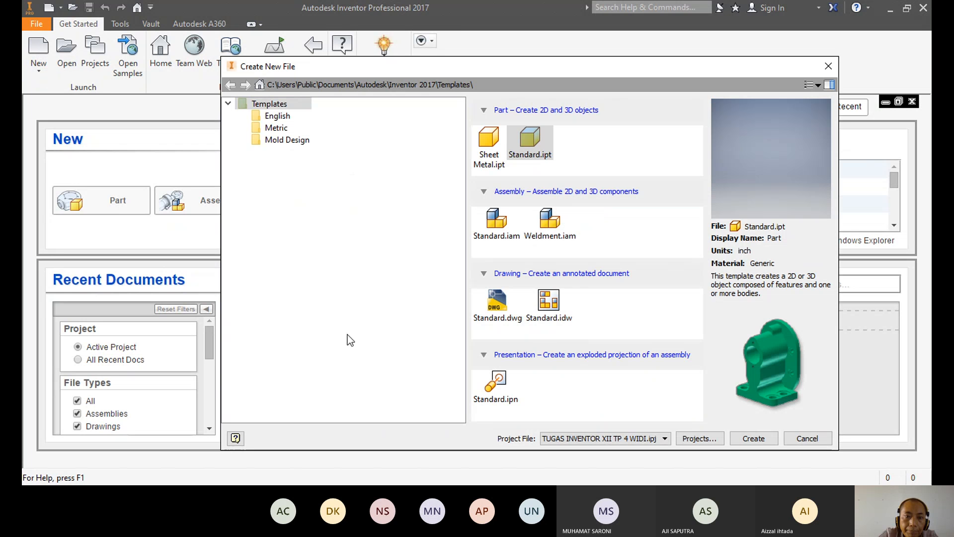
{"action": "left_click", "coordinate": [279, 129]}
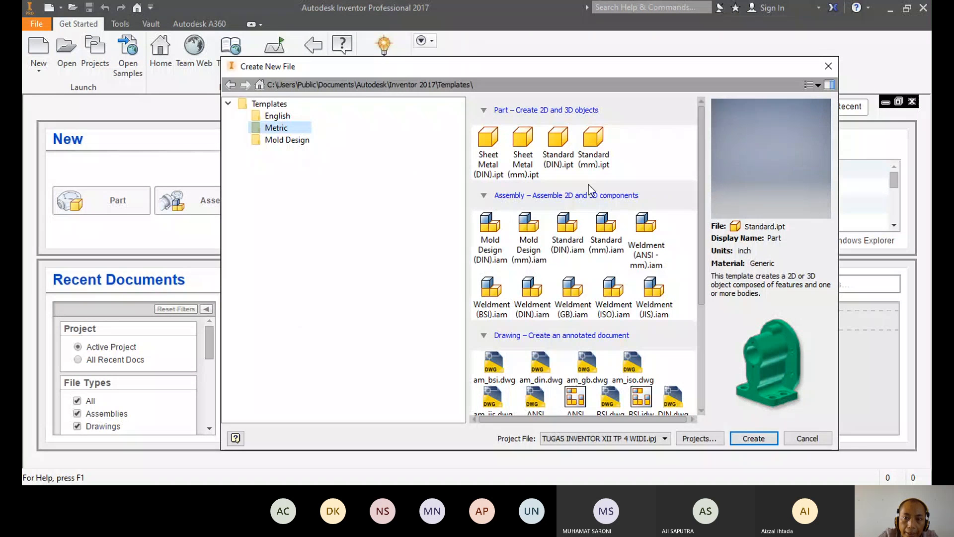
{"action": "left_click", "coordinate": [598, 156]}
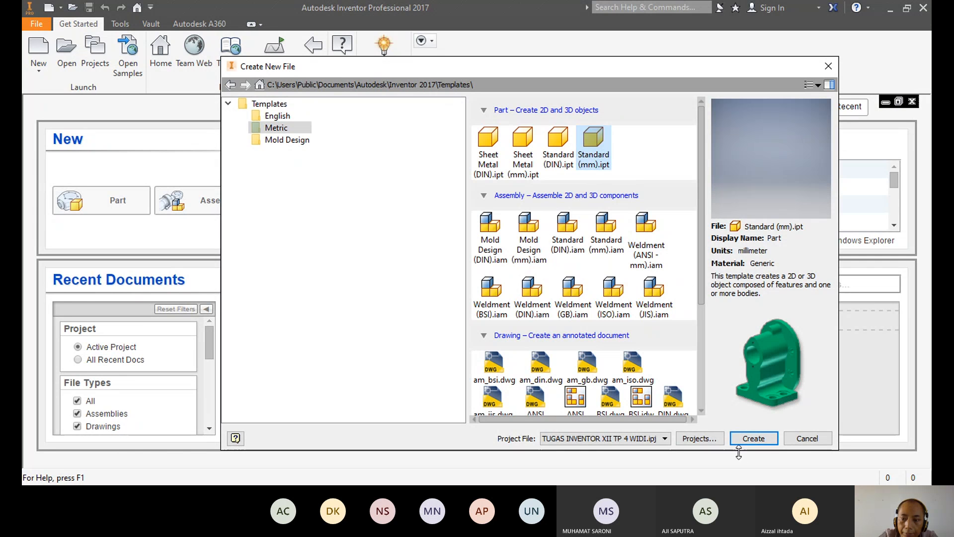
{"action": "left_click", "coordinate": [753, 438]}
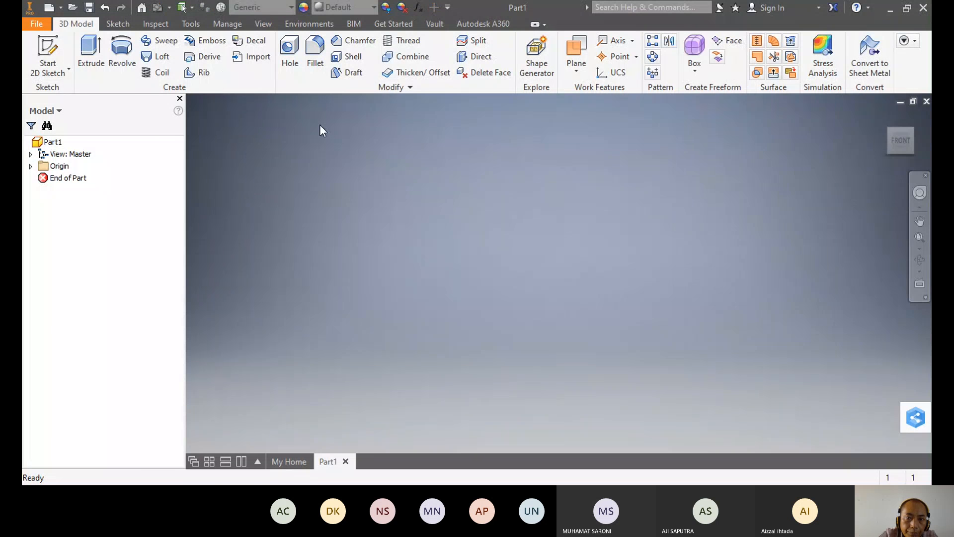
{"action": "left_click", "coordinate": [49, 62]}
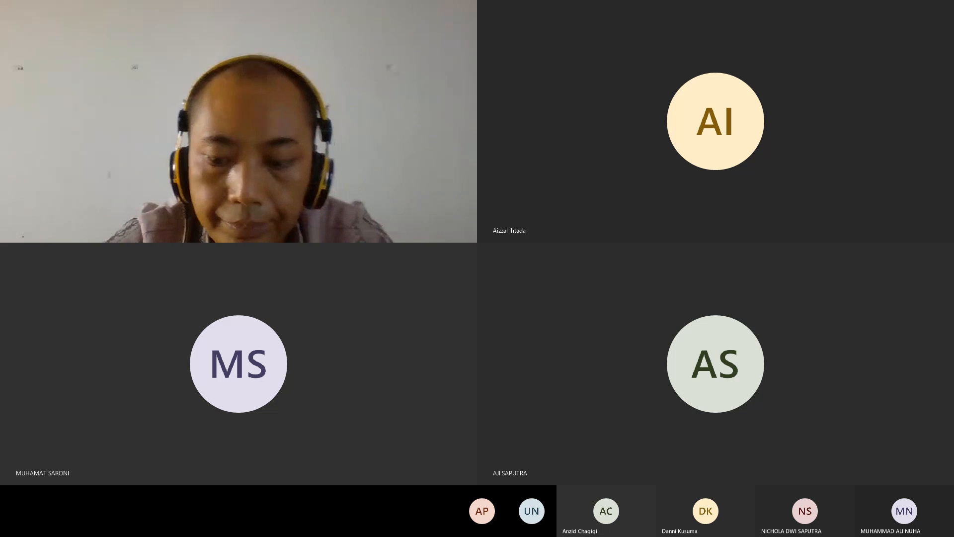
Step: Switch to the MATERI INVENTOR presentation in PowerPoint and go back to slide 2 to review the CAD 3D coordinate system material
{"action": "scroll", "coordinate": [455, 326], "scroll_direction": "up", "scroll_amount": 5}
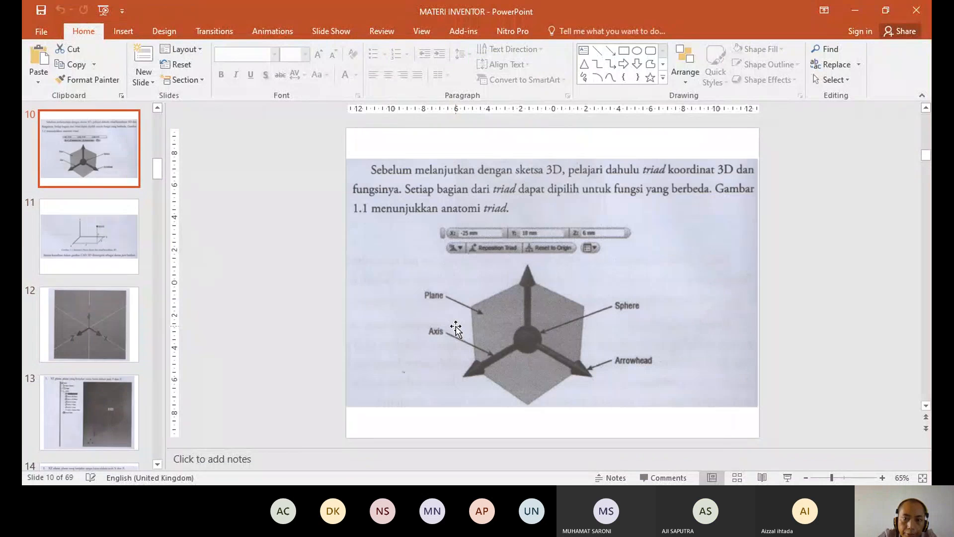
{"action": "scroll", "coordinate": [456, 328], "scroll_direction": "up", "scroll_amount": 2}
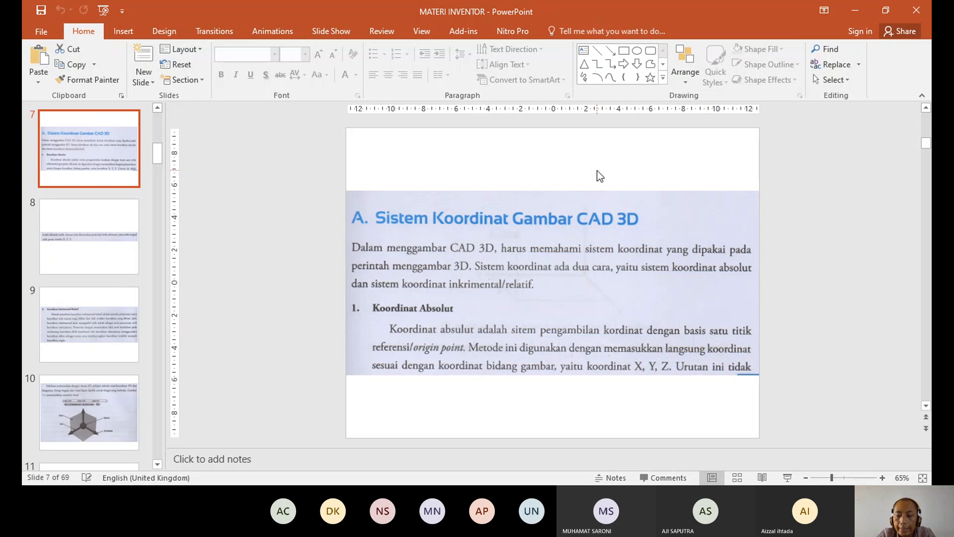
{"action": "scroll", "coordinate": [600, 176], "scroll_direction": "up", "scroll_amount": 1}
{"action": "scroll", "coordinate": [600, 175], "scroll_direction": "up", "scroll_amount": 3}
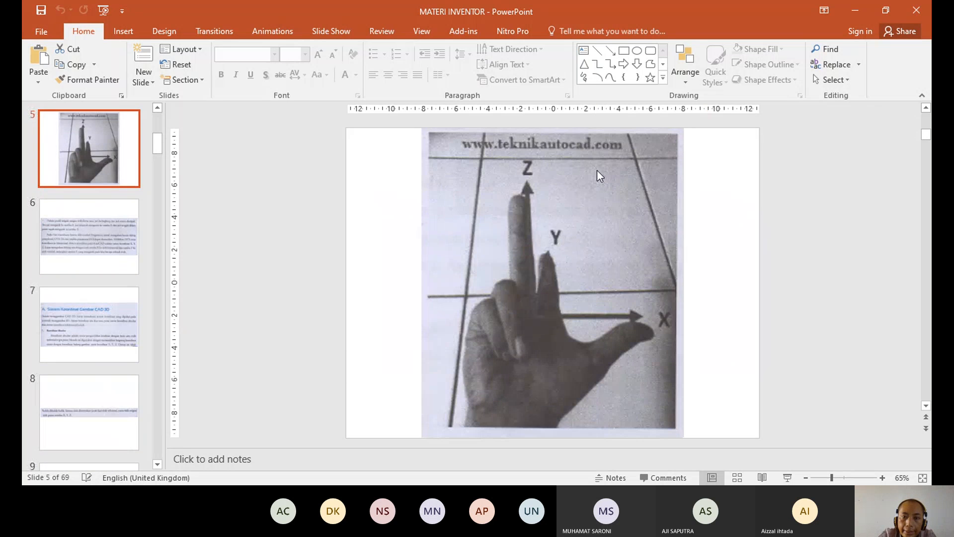
{"action": "scroll", "coordinate": [597, 170], "scroll_direction": "up", "scroll_amount": 1}
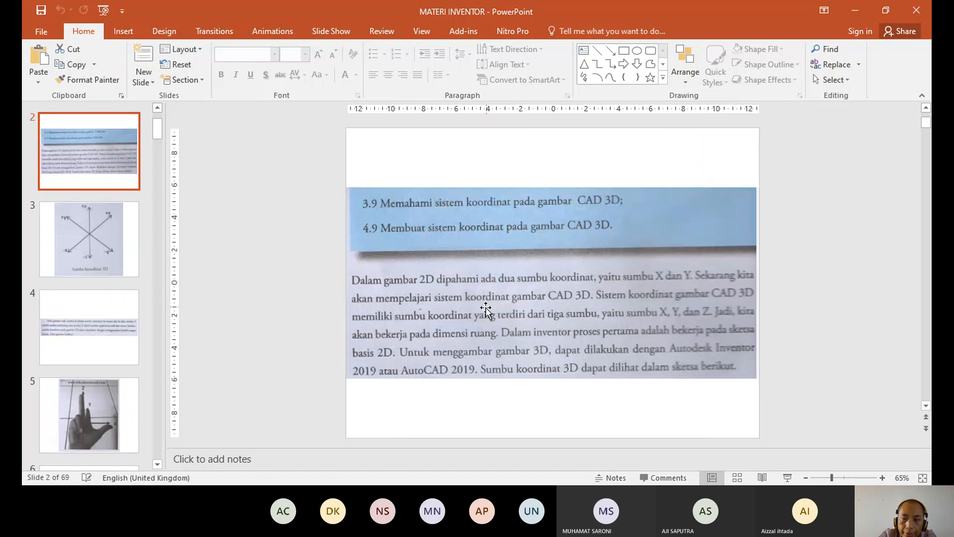
{"action": "scroll", "coordinate": [485, 309], "scroll_direction": "up", "scroll_amount": 1}
{"action": "scroll", "coordinate": [487, 309], "scroll_direction": "down", "scroll_amount": 1}
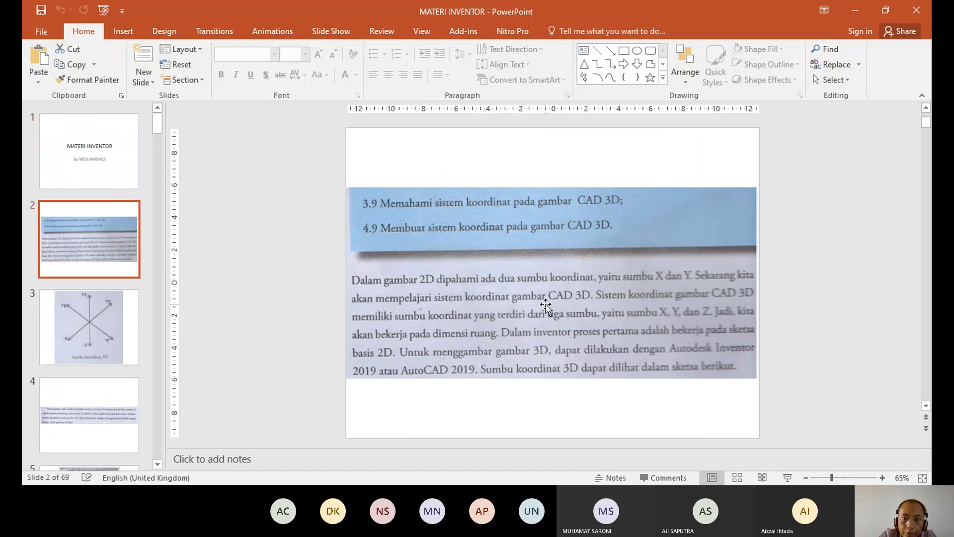
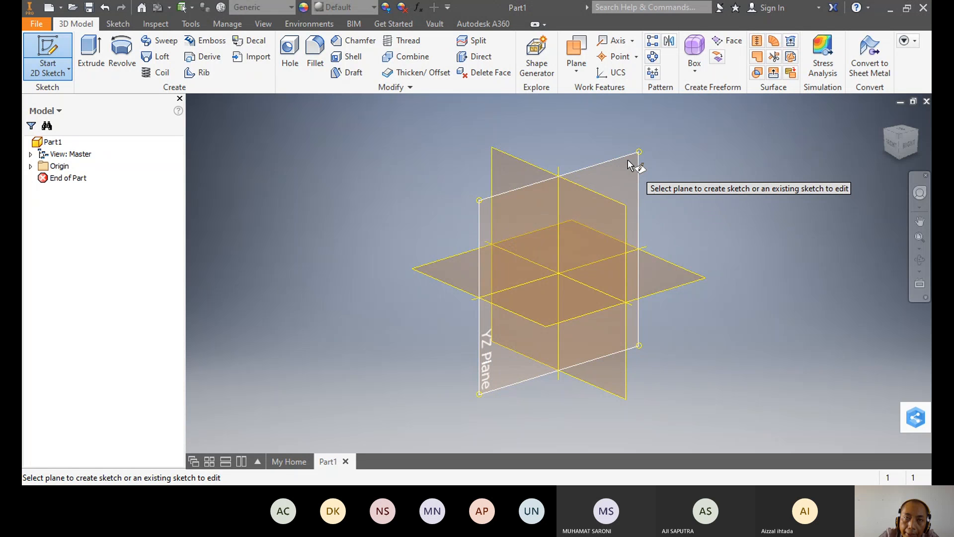
Step: Switch back to Inventor, sketch on the YZ plane and draw a center rectangle about 32.5 by 18.4 mm centered on the origin
{"action": "left_click", "coordinate": [591, 166]}
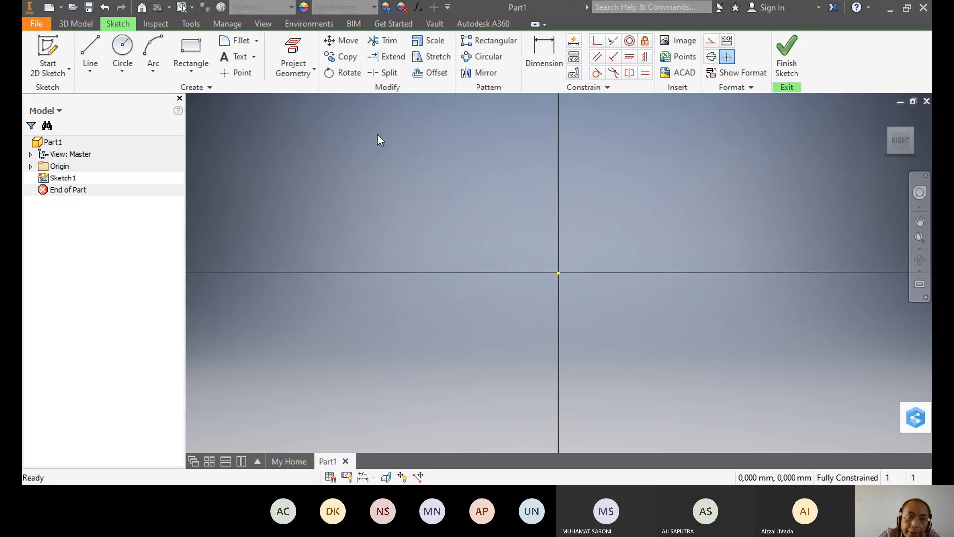
{"action": "left_click", "coordinate": [197, 74]}
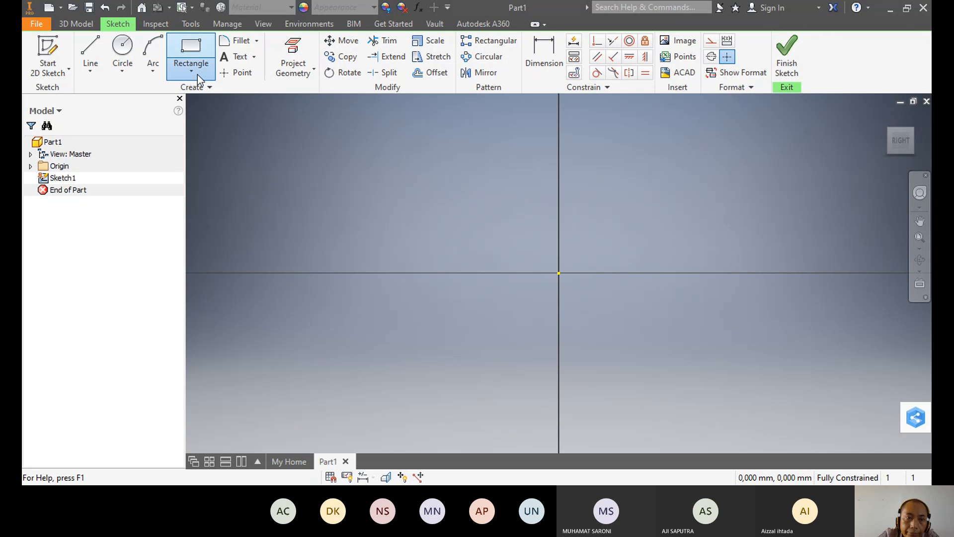
{"action": "left_click", "coordinate": [213, 148]}
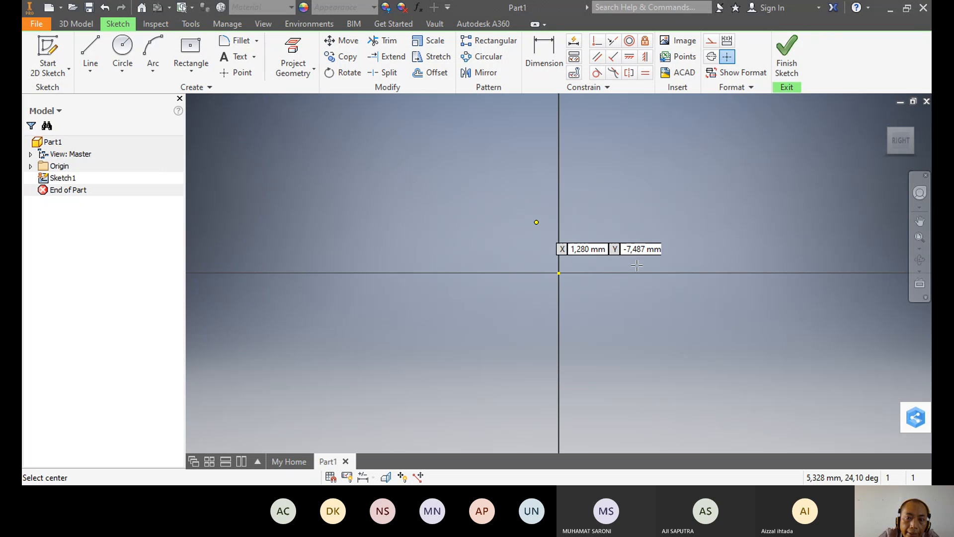
{"action": "left_click", "coordinate": [559, 272]}
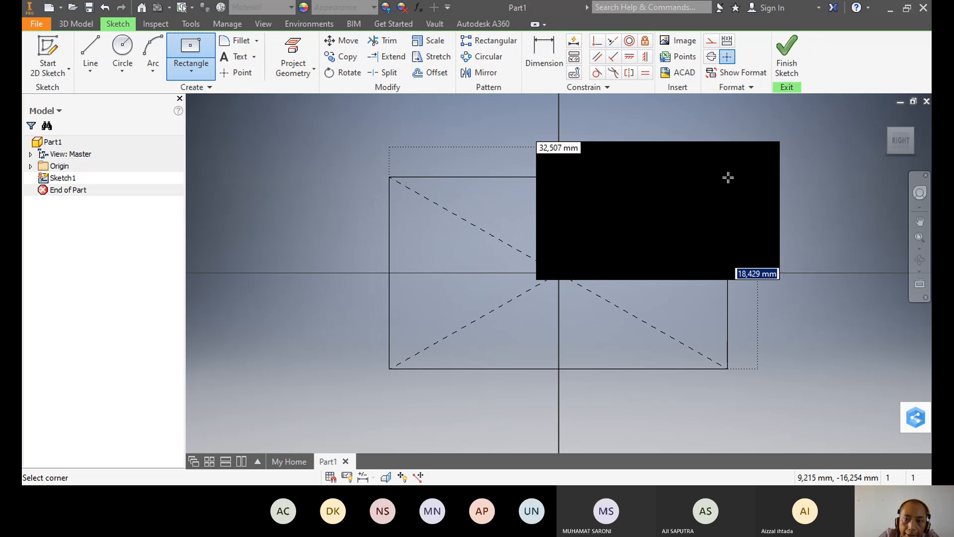
{"action": "left_click", "coordinate": [728, 178]}
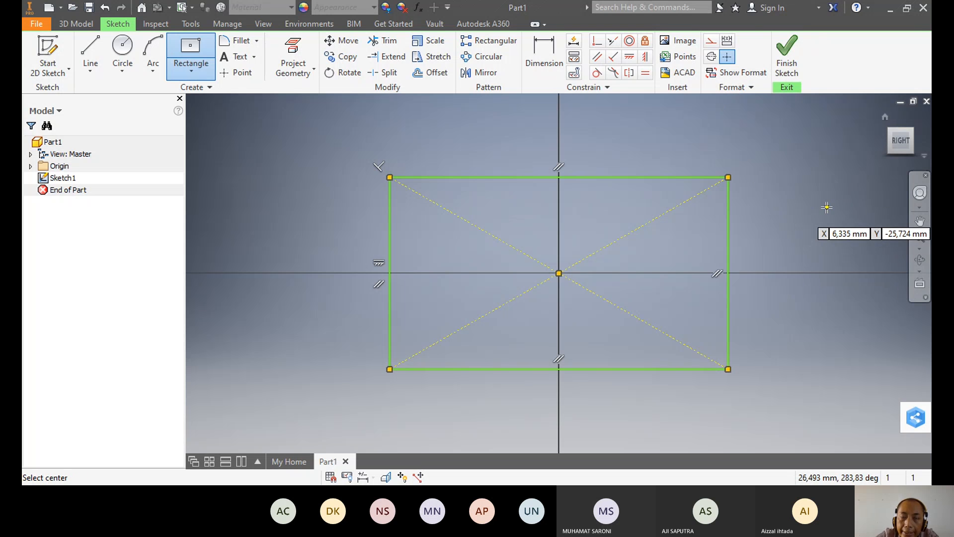
Step: Dimension the rectangle's top edge and set its length to 40 mm
{"action": "left_click", "coordinate": [543, 68]}
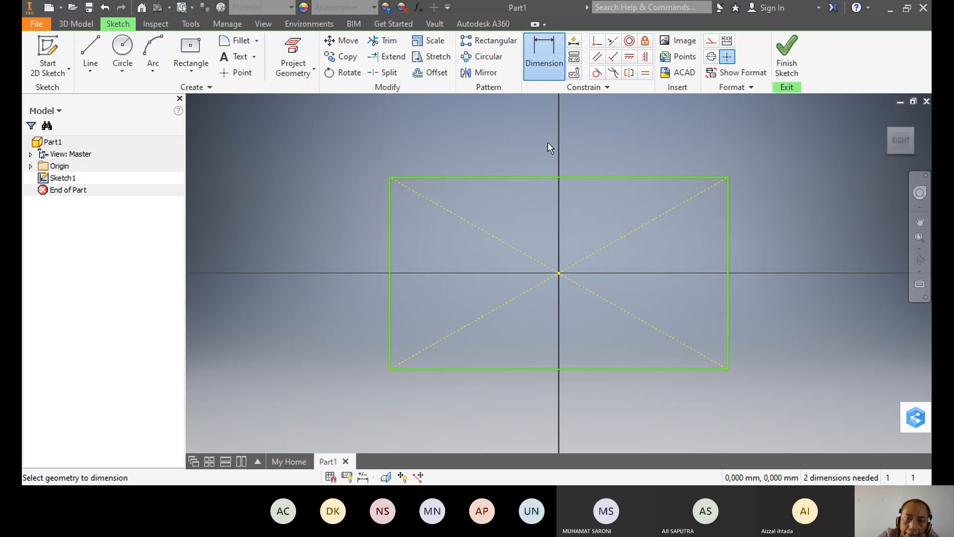
{"action": "left_click", "coordinate": [537, 177]}
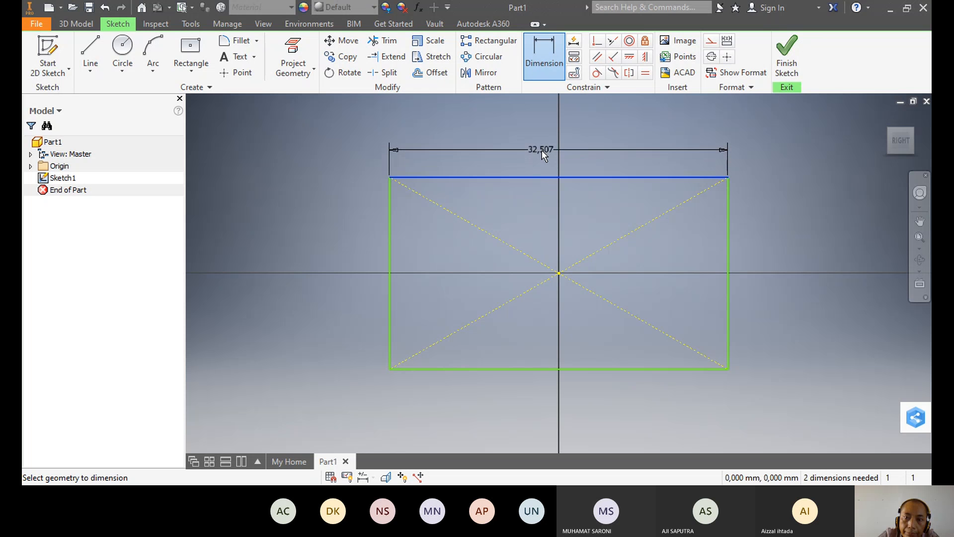
{"action": "left_click", "coordinate": [541, 150]}
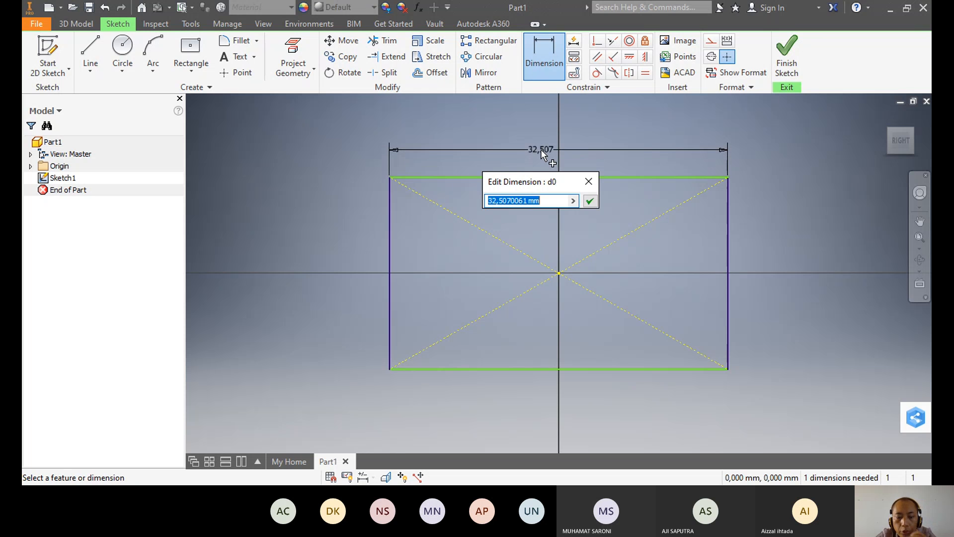
{"action": "type", "text": "40"}
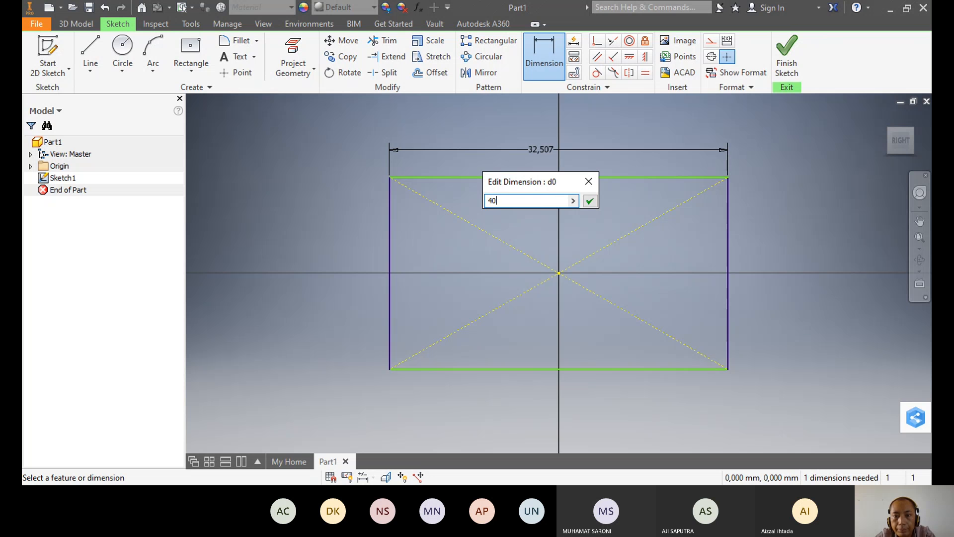
{"action": "key", "text": "Return"}
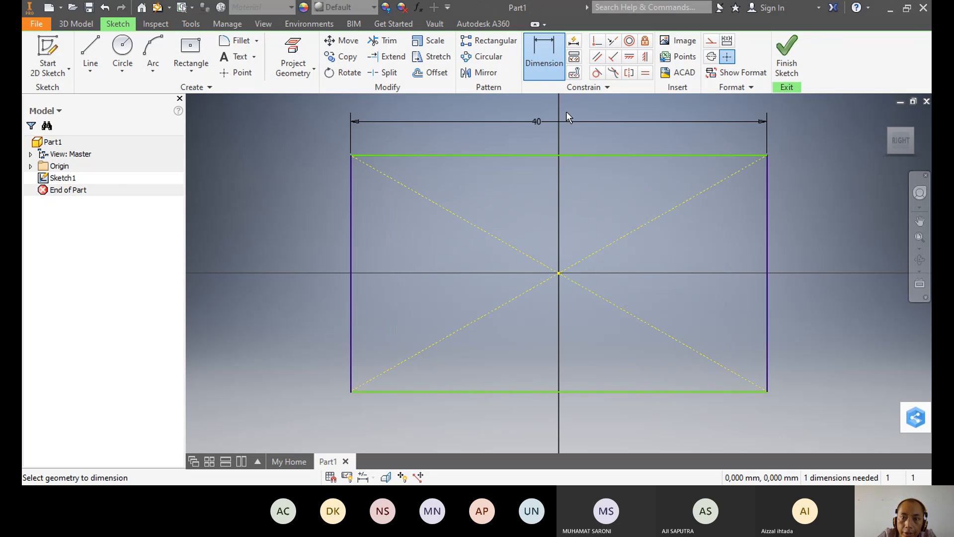
Step: Dimension the rectangle's vertical side edge and set its height to 20 mm
{"action": "left_click", "coordinate": [768, 223]}
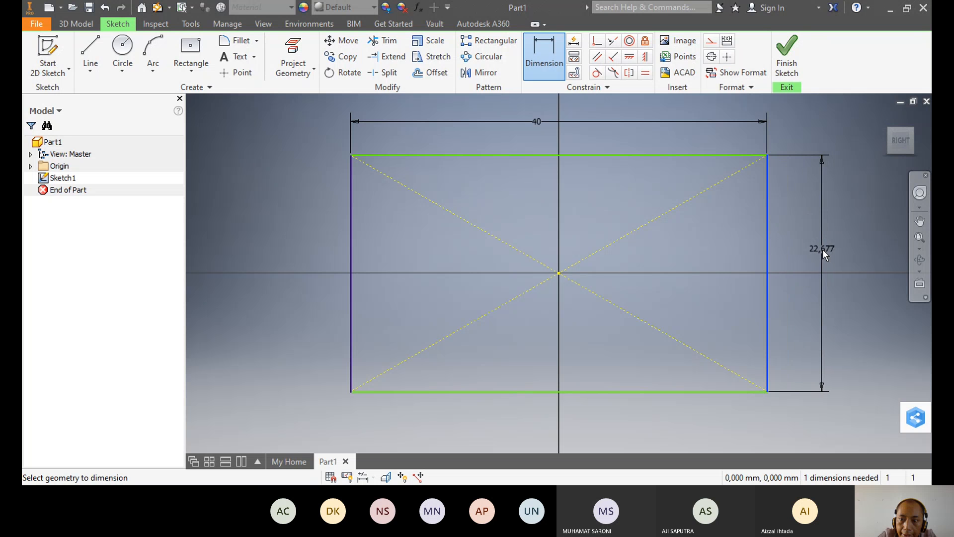
{"action": "left_click", "coordinate": [822, 249]}
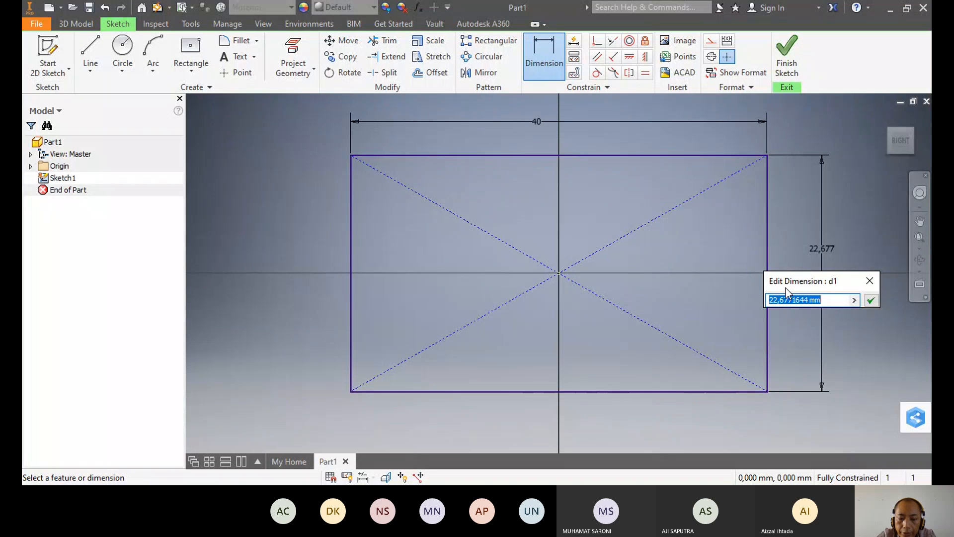
{"action": "type", "text": "20"}
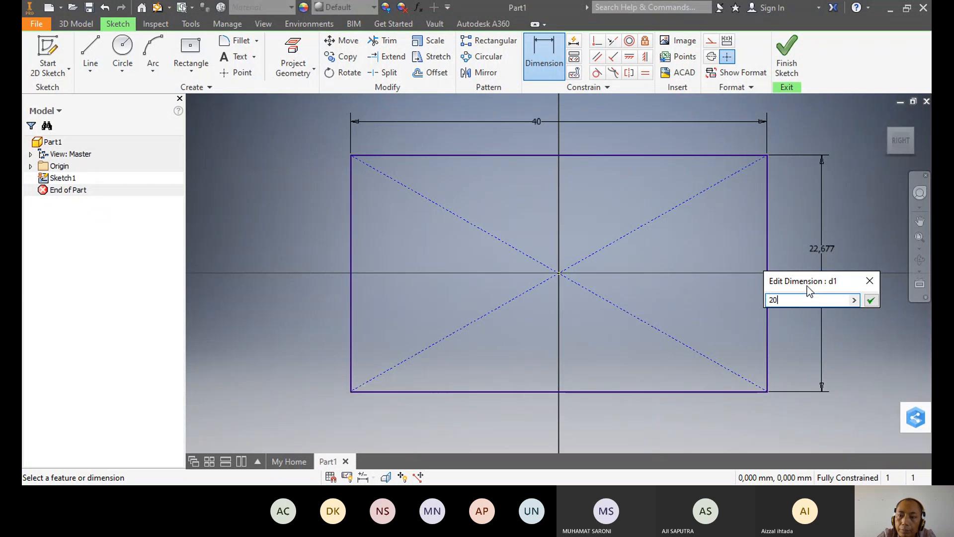
{"action": "key", "text": "Return"}
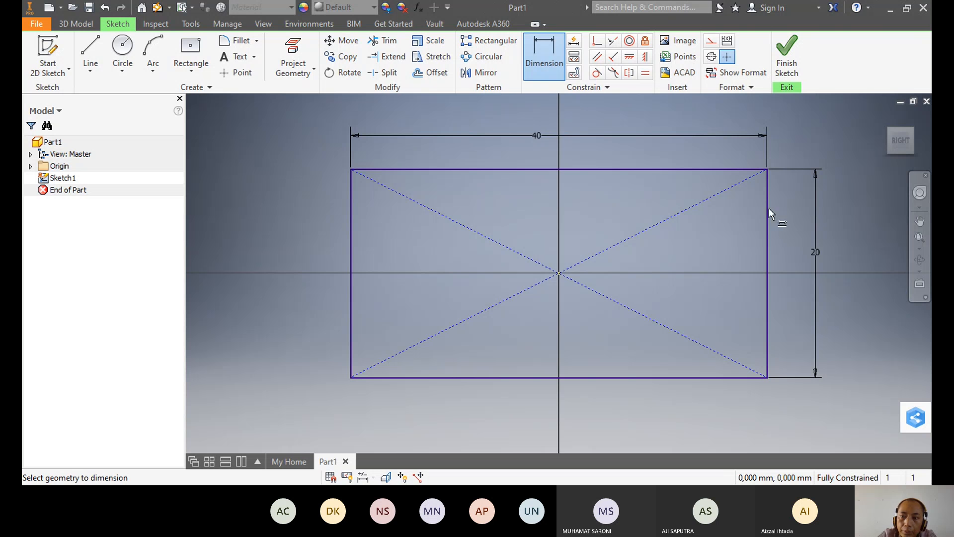
Step: Draw a second center rectangle 40 mm wide and 20 mm high beside the first, centered on the horizontal axis
{"action": "scroll", "coordinate": [719, 277], "scroll_direction": "up", "scroll_amount": 3}
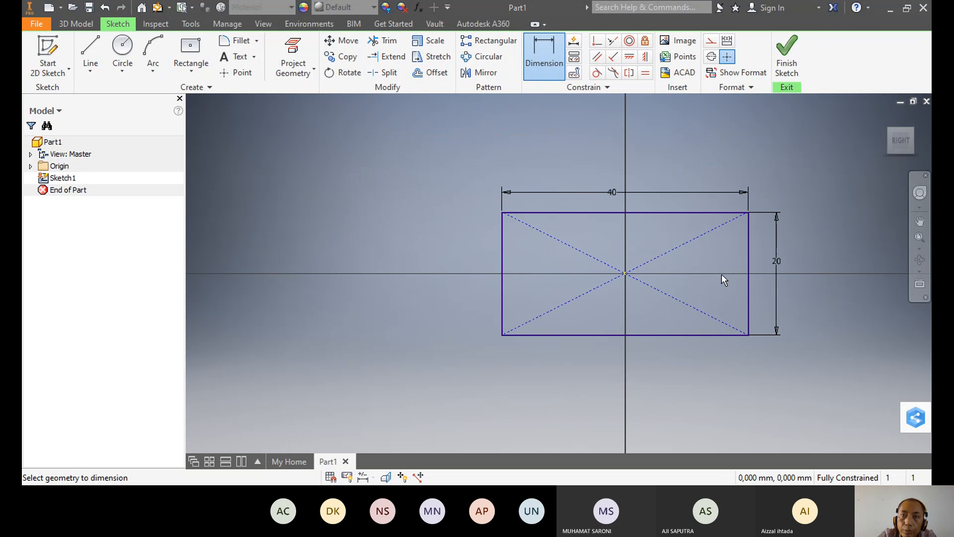
{"action": "middle_click_drag", "start_coordinate": [724, 276], "coordinate": [444, 289]}
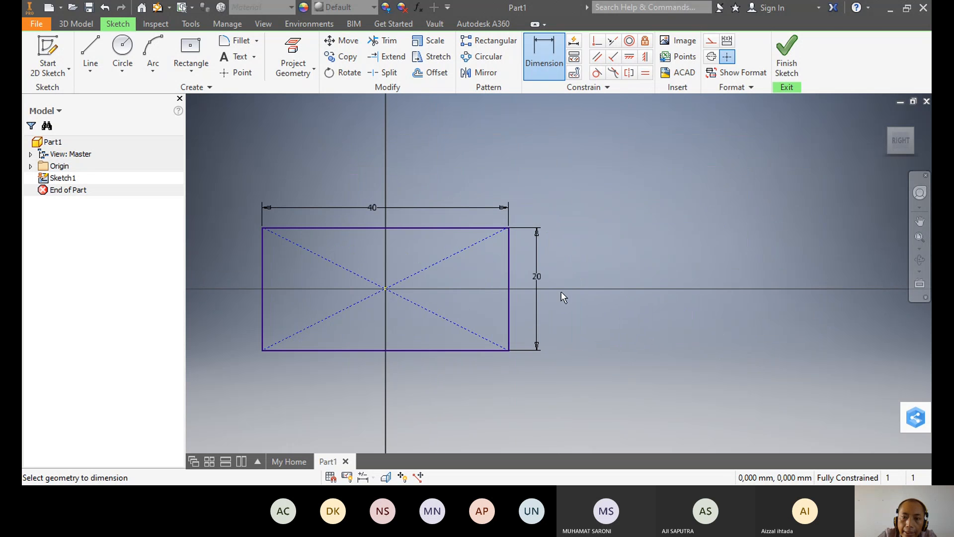
{"action": "left_click", "coordinate": [190, 72]}
{"action": "left_click", "coordinate": [222, 150]}
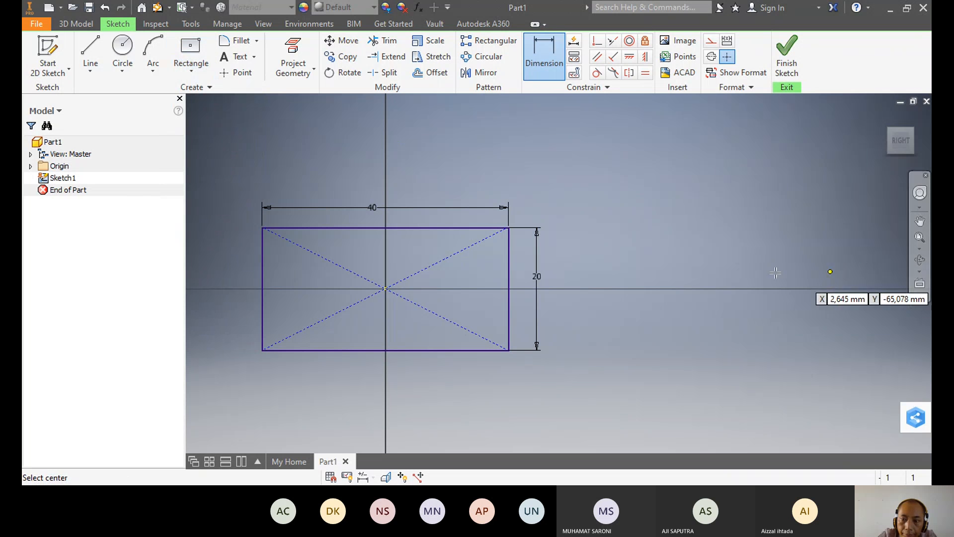
{"action": "left_click", "coordinate": [765, 289]}
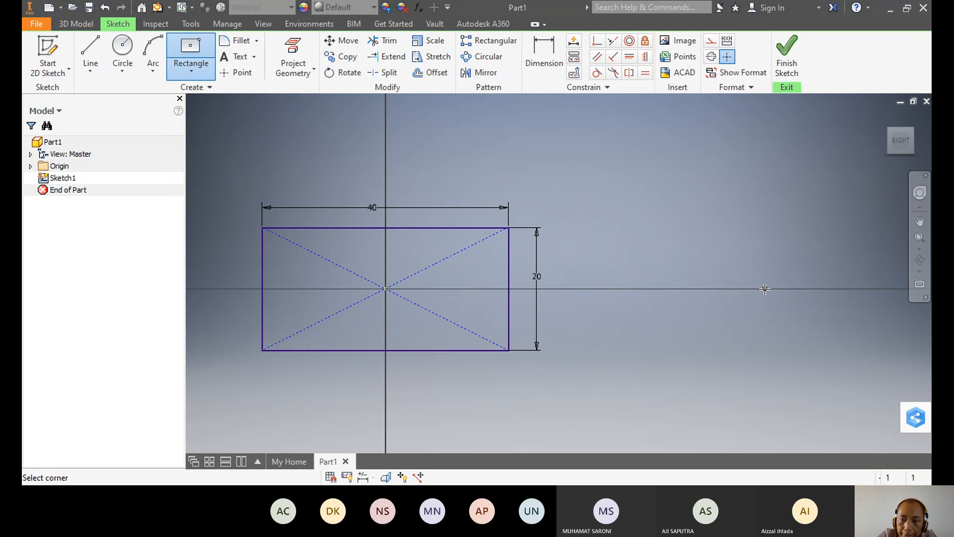
{"action": "middle_click_drag", "start_coordinate": [851, 225], "coordinate": [648, 218]}
{"action": "scroll", "coordinate": [732, 224], "scroll_direction": "up", "scroll_amount": 4}
{"action": "scroll", "coordinate": [733, 224], "scroll_direction": "down", "scroll_amount": 3}
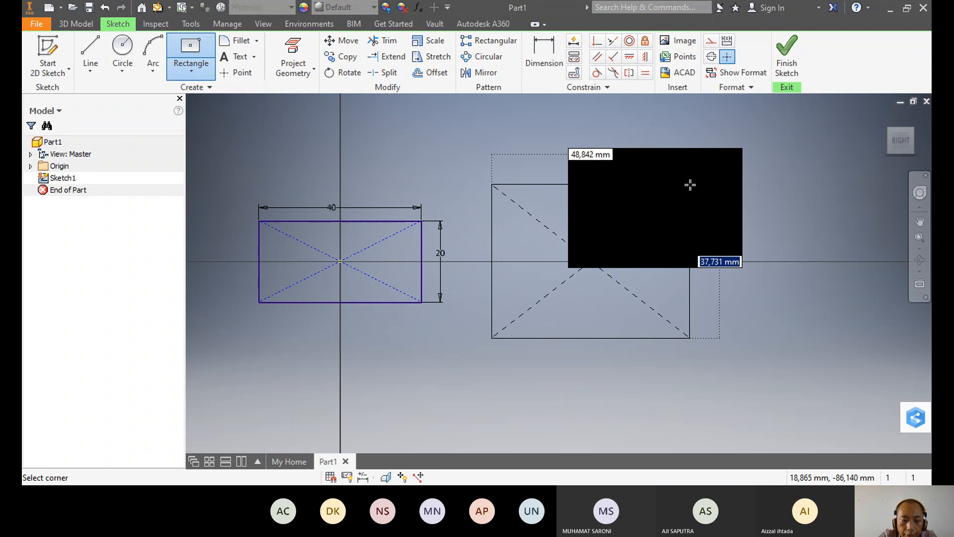
{"action": "type", "text": "20"}
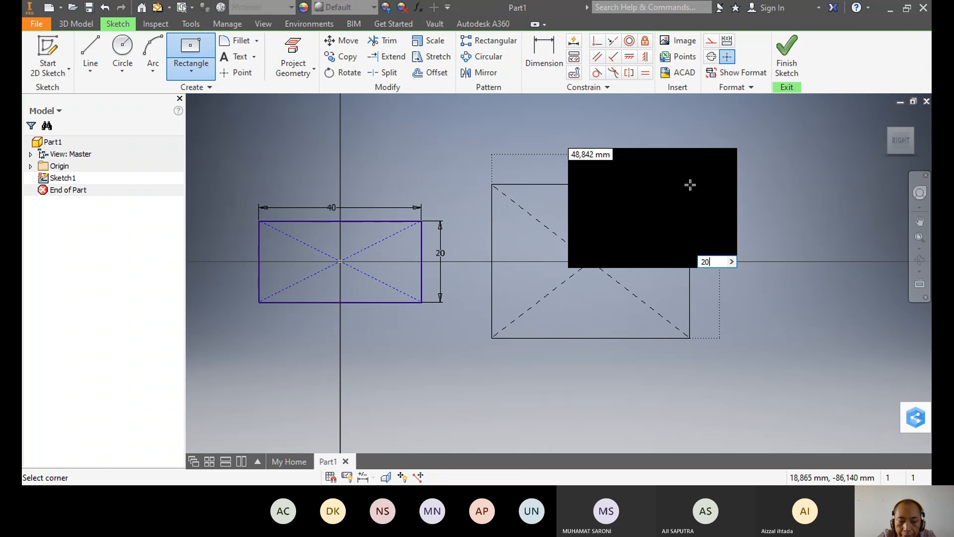
{"action": "key", "text": "Tab"}
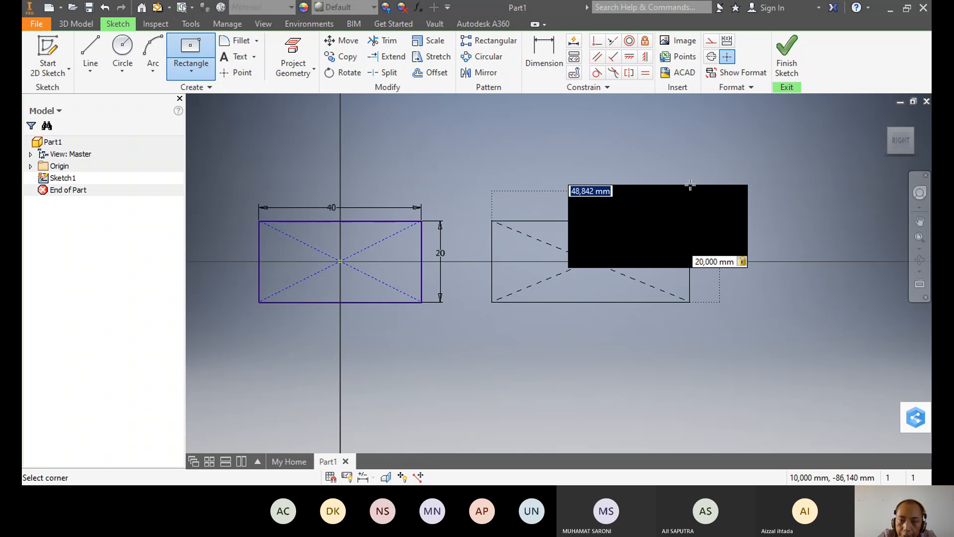
{"action": "type", "text": "4"}
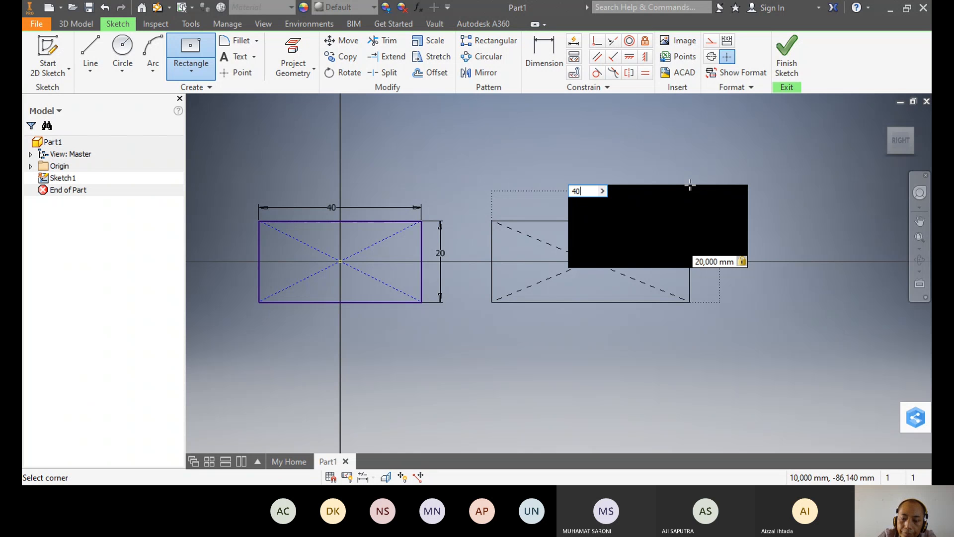
{"action": "type", "text": "0"}
{"action": "key", "text": "Return"}
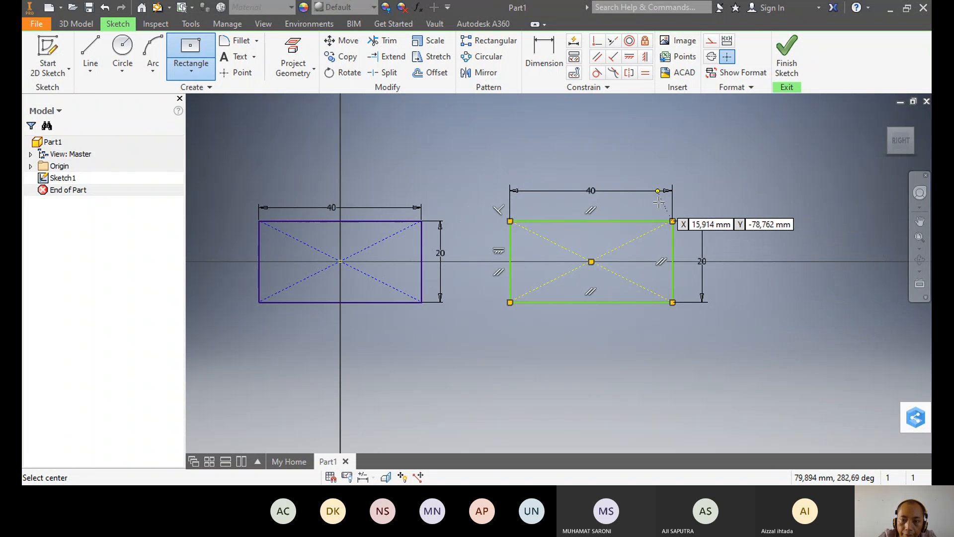
{"action": "key", "text": "Escape"}
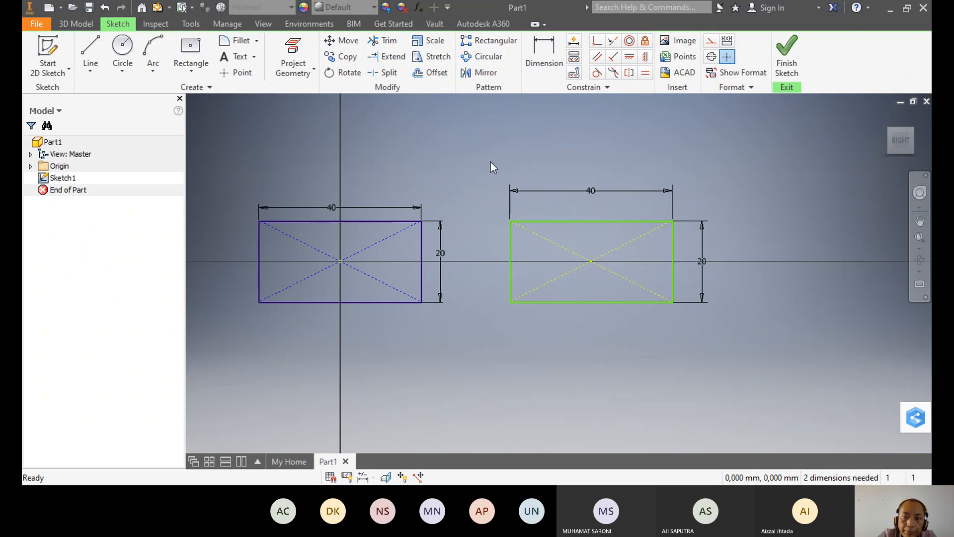
Step: Delete the second rectangle together with its dimensions
{"action": "left_click_drag", "start_coordinate": [490, 162], "coordinate": [725, 332]}
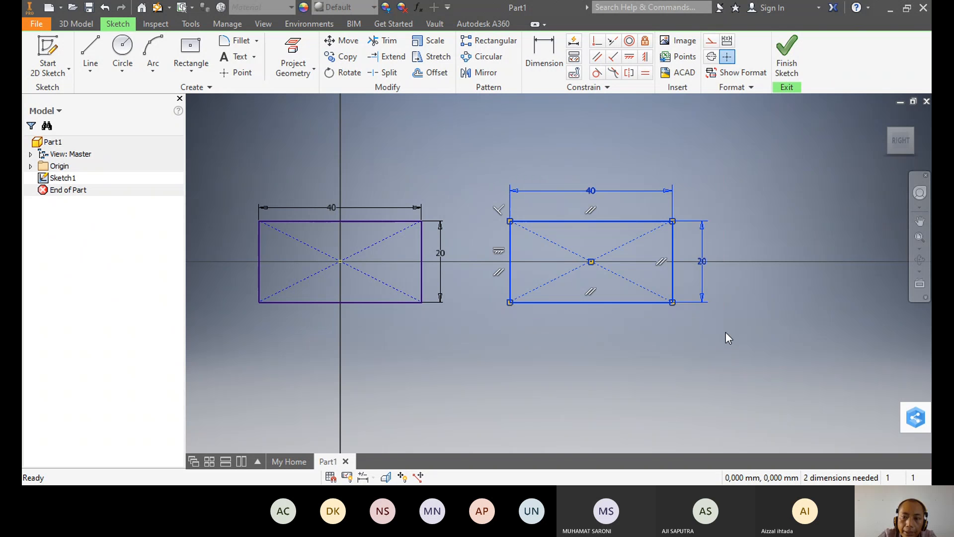
{"action": "key", "text": "Delete"}
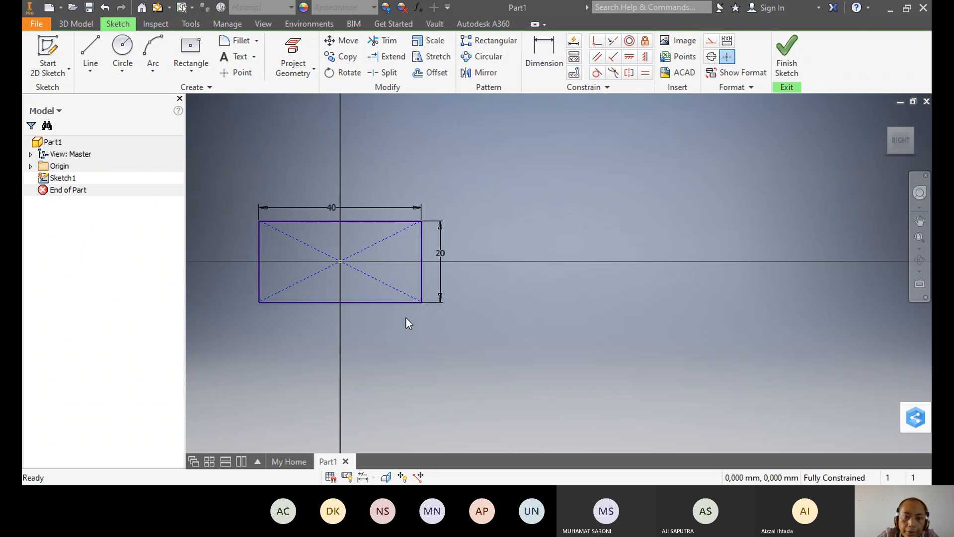
{"action": "middle_click_drag", "start_coordinate": [425, 335], "coordinate": [615, 342]}
{"action": "scroll", "coordinate": [616, 341], "scroll_direction": "up", "scroll_amount": 2}
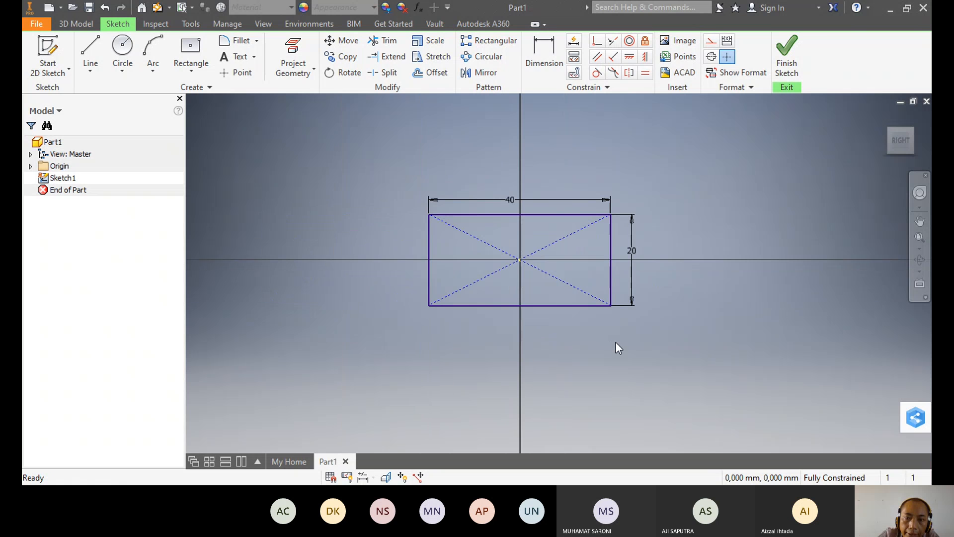
Step: Finish the sketch and extrude the rectangle 25 mm into a solid block
{"action": "left_click", "coordinate": [789, 63]}
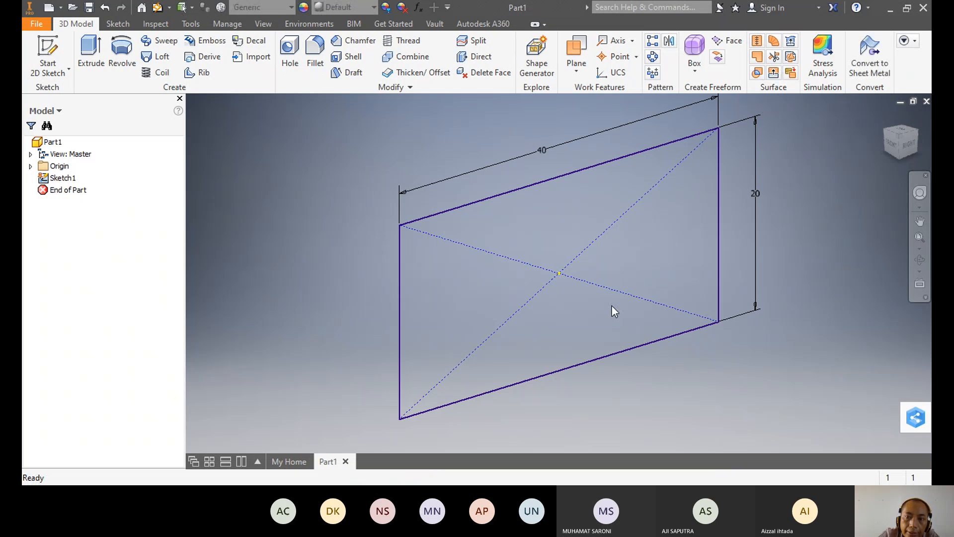
{"action": "scroll", "coordinate": [612, 305], "scroll_direction": "down", "scroll_amount": 3}
{"action": "scroll", "coordinate": [612, 305], "scroll_direction": "up", "scroll_amount": 3}
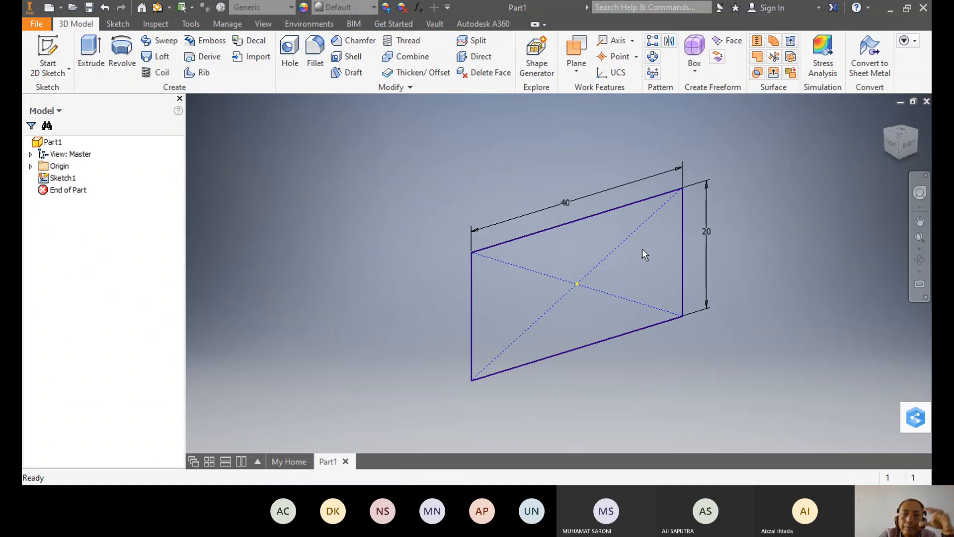
{"action": "left_click", "coordinate": [86, 57]}
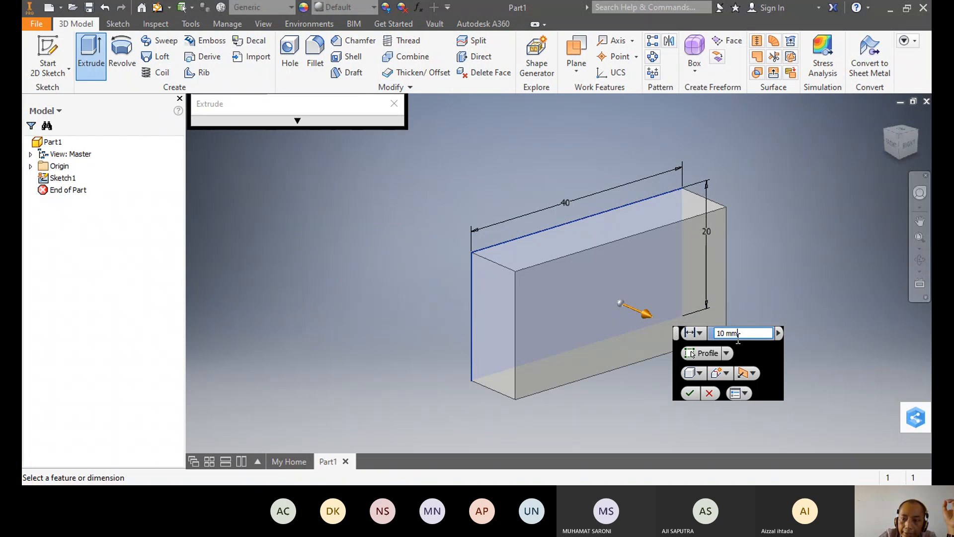
{"action": "type", "text": "25"}
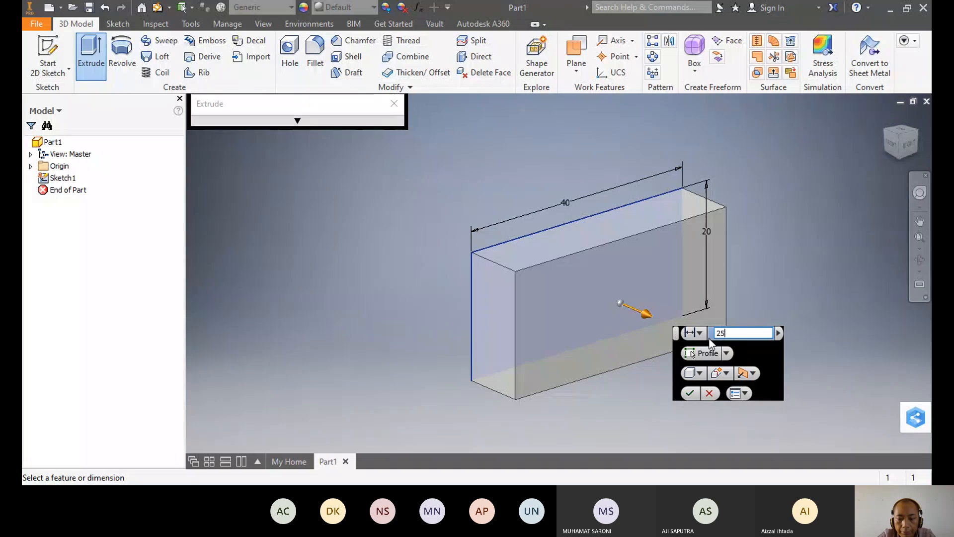
{"action": "key", "text": "Return"}
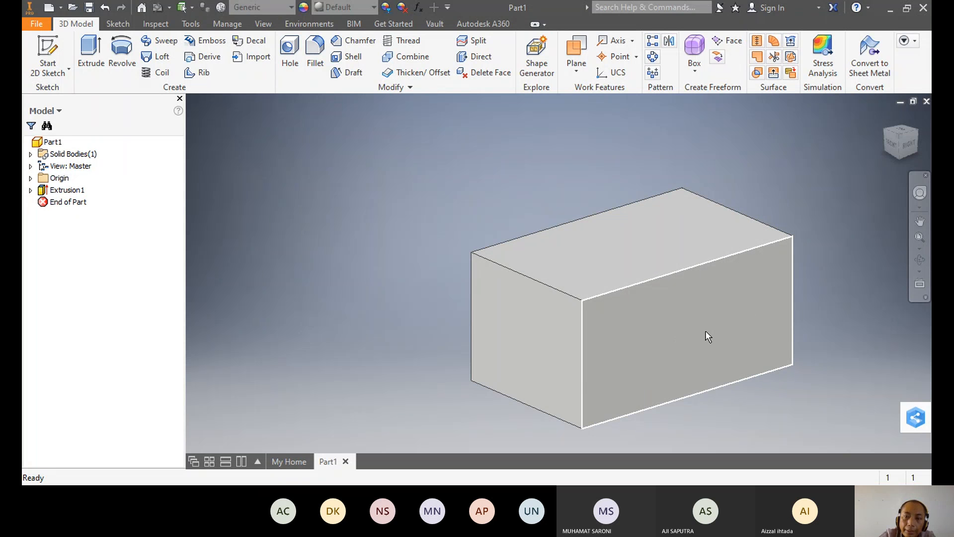
Step: Start a sketch on the block's large front face and draw a 12 mm diameter circle centered on the origin
{"action": "scroll", "coordinate": [708, 336], "scroll_direction": "down", "scroll_amount": 3}
{"action": "key", "text": "F2"}
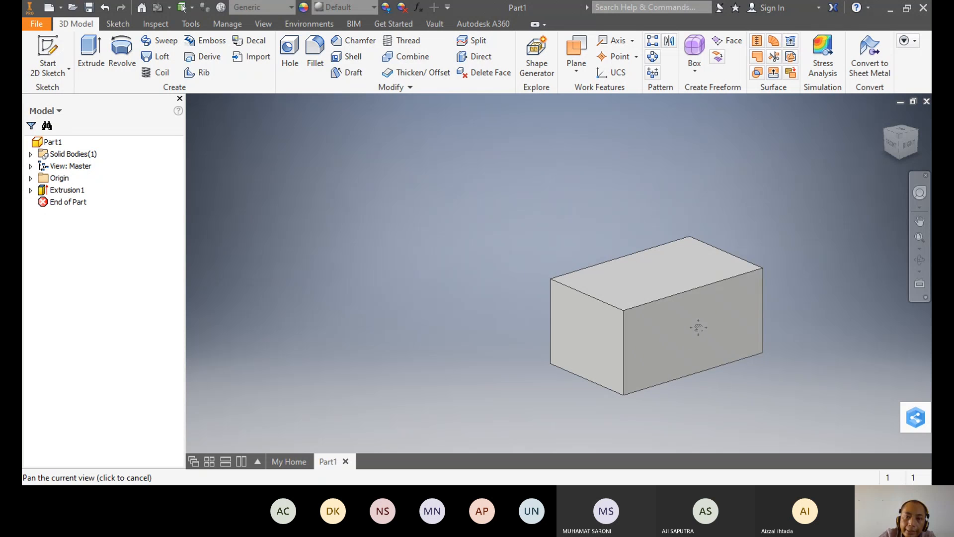
{"action": "left_click_drag", "start_coordinate": [694, 326], "coordinate": [625, 278]}
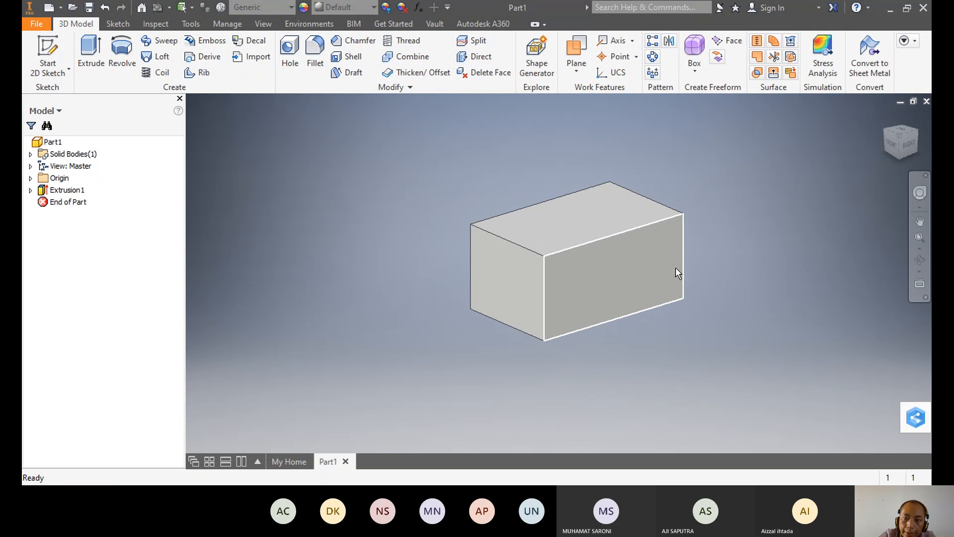
{"action": "left_click", "coordinate": [659, 280]}
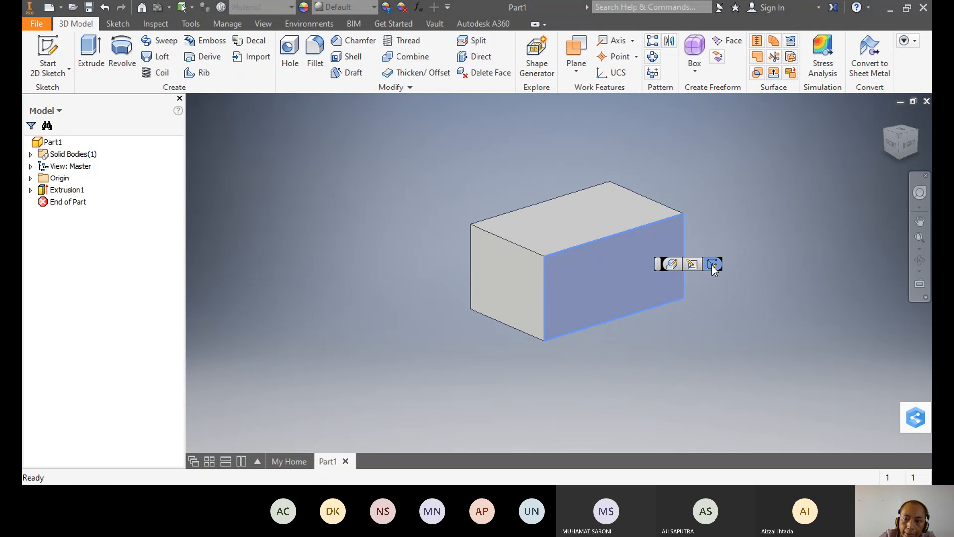
{"action": "left_click", "coordinate": [711, 264]}
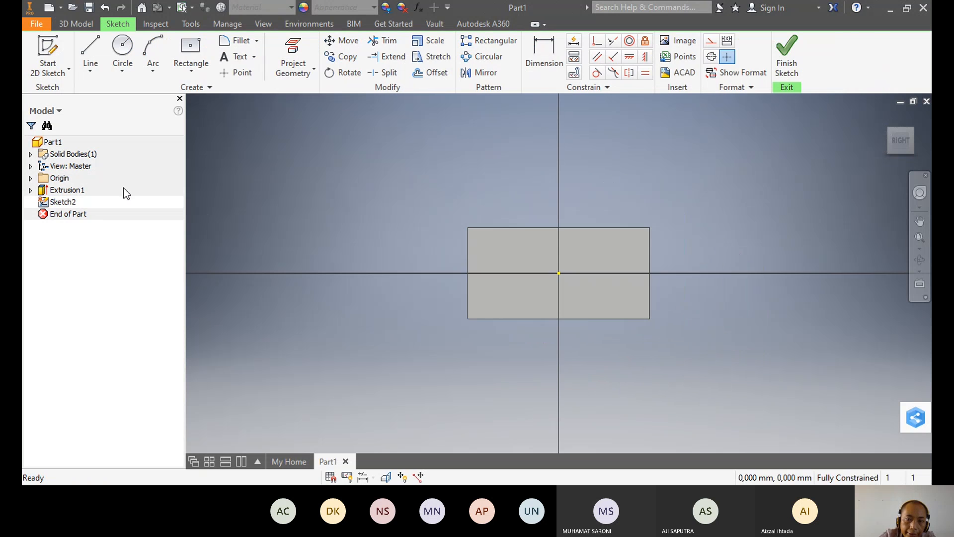
{"action": "left_click", "coordinate": [122, 71]}
{"action": "left_click", "coordinate": [139, 95]}
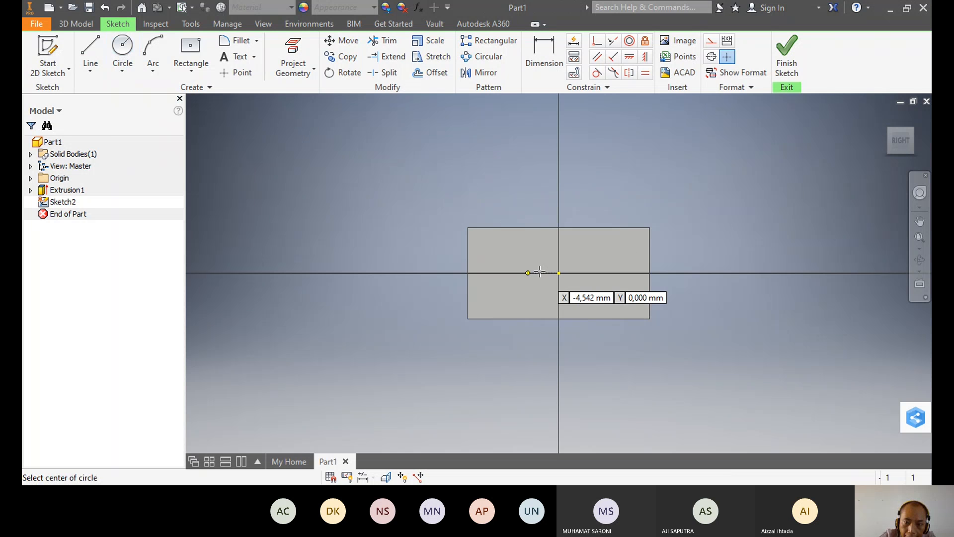
{"action": "left_click", "coordinate": [558, 272]}
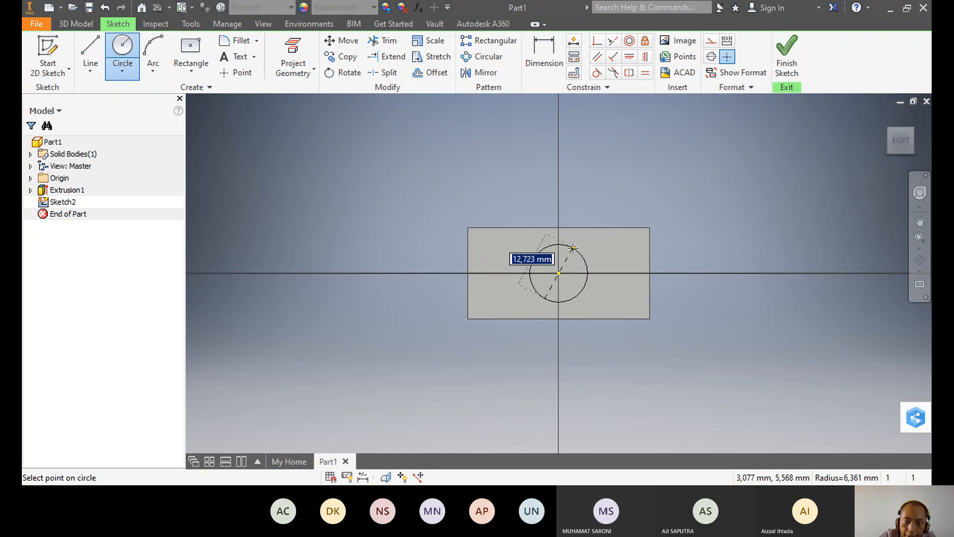
{"action": "type", "text": "1"}
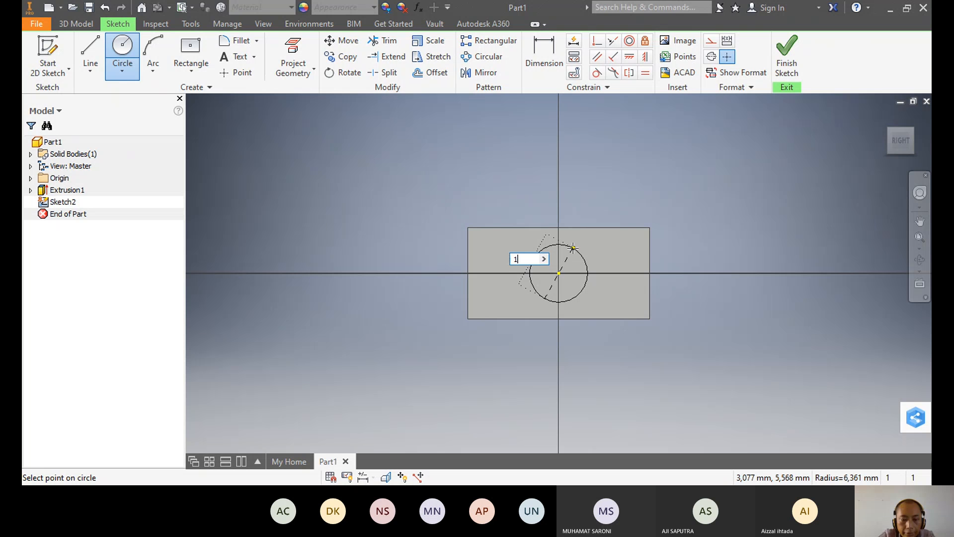
{"action": "type", "text": "2"}
{"action": "key", "text": "Return"}
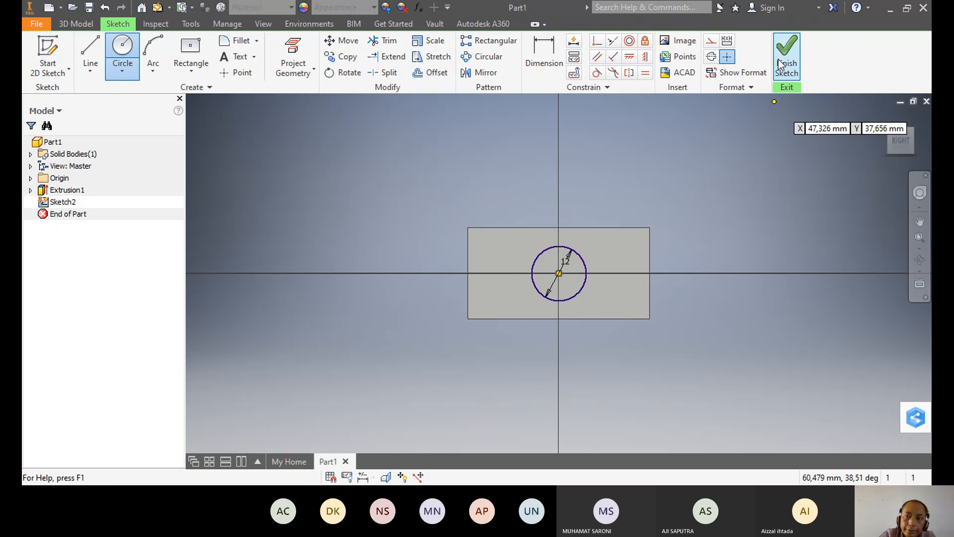
Step: Finish the sketch and extrude the circle 25 mm outward from the block's face, joined to the block
{"action": "left_click", "coordinate": [786, 55]}
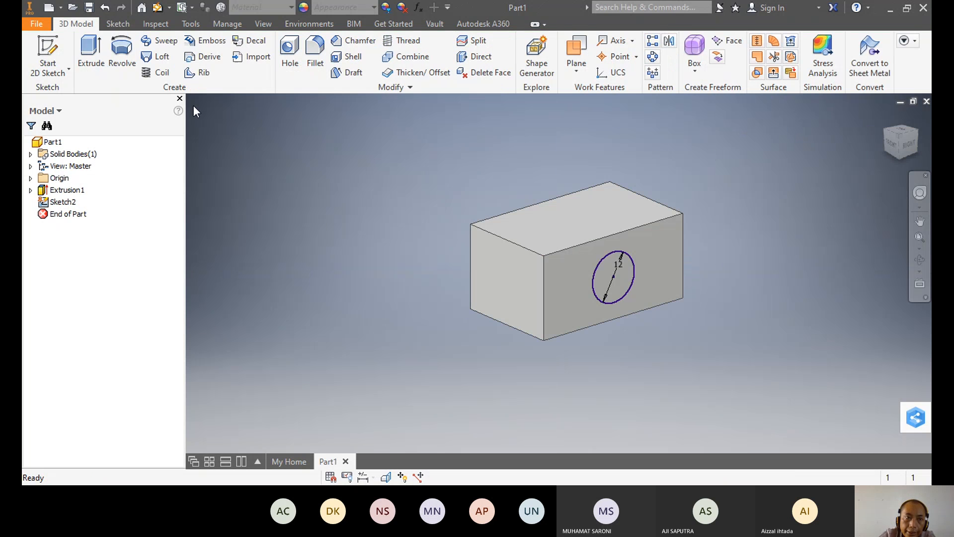
{"action": "left_click", "coordinate": [91, 55]}
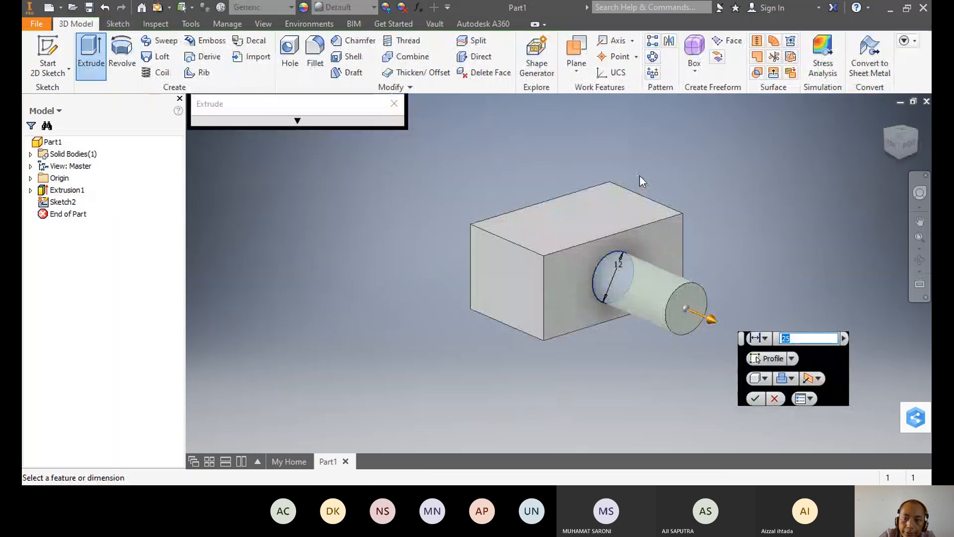
{"action": "left_click", "coordinate": [755, 397]}
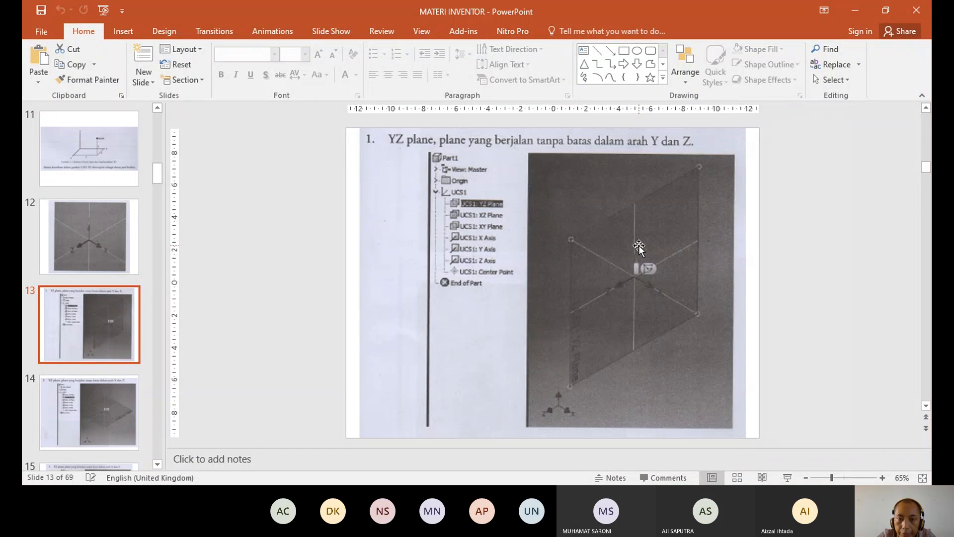
Step: Switch to the MATERI INVENTOR presentation in PowerPoint and review the work plane slides from slide 13, on the YZ plane
{"action": "scroll", "coordinate": [638, 247], "scroll_direction": "down", "scroll_amount": 1}
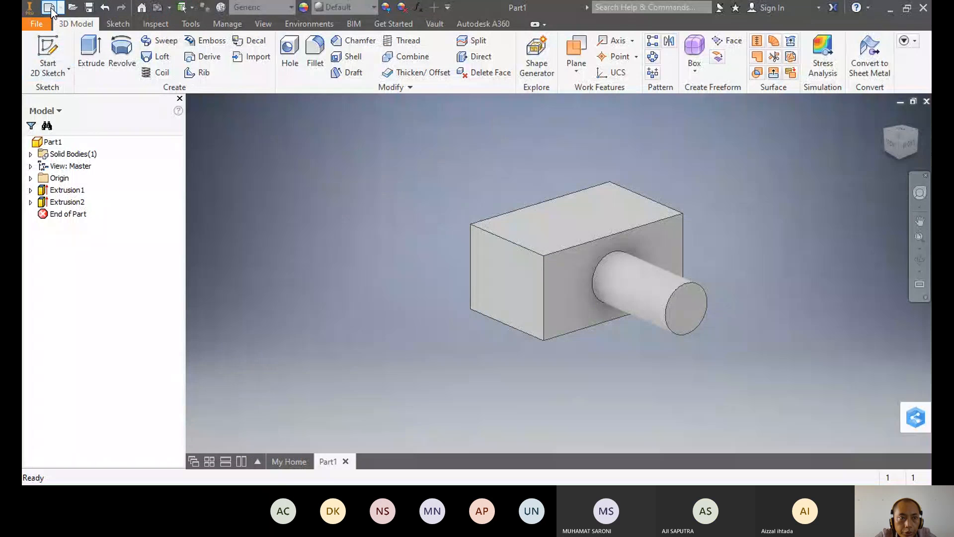
Step: Create a new metric part from the Standard (mm).ipt template and start a 2D sketch on the XZ plane
{"action": "left_click", "coordinate": [50, 8]}
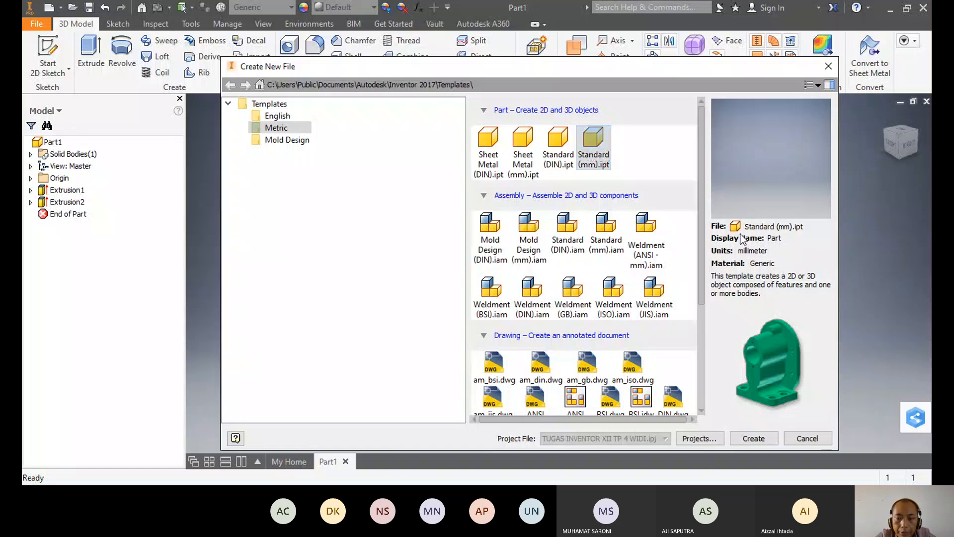
{"action": "left_click", "coordinate": [753, 438]}
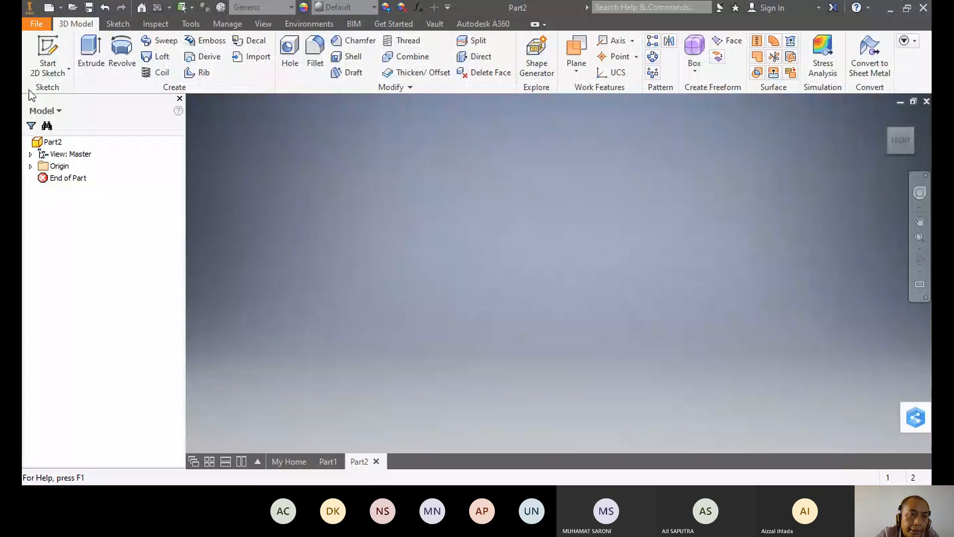
{"action": "left_click", "coordinate": [53, 54]}
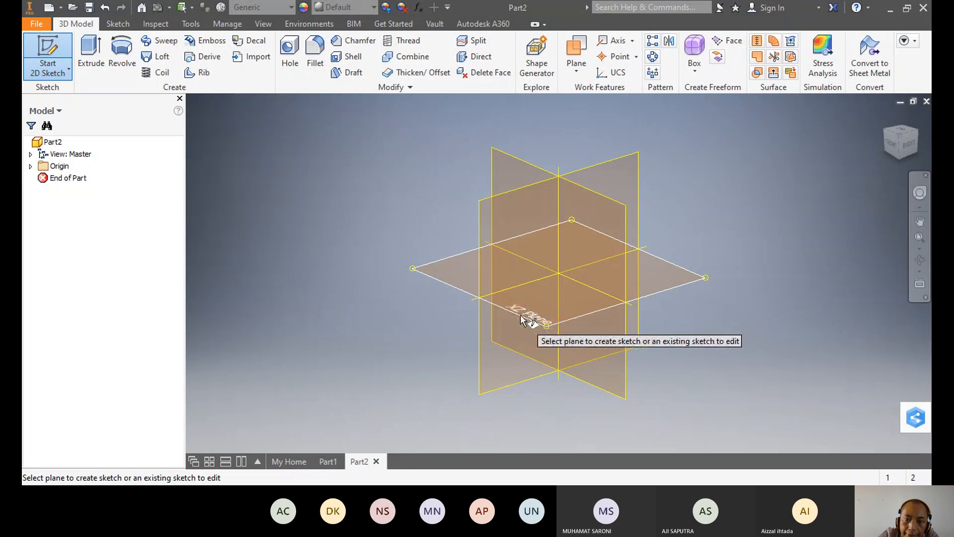
{"action": "left_click", "coordinate": [448, 265]}
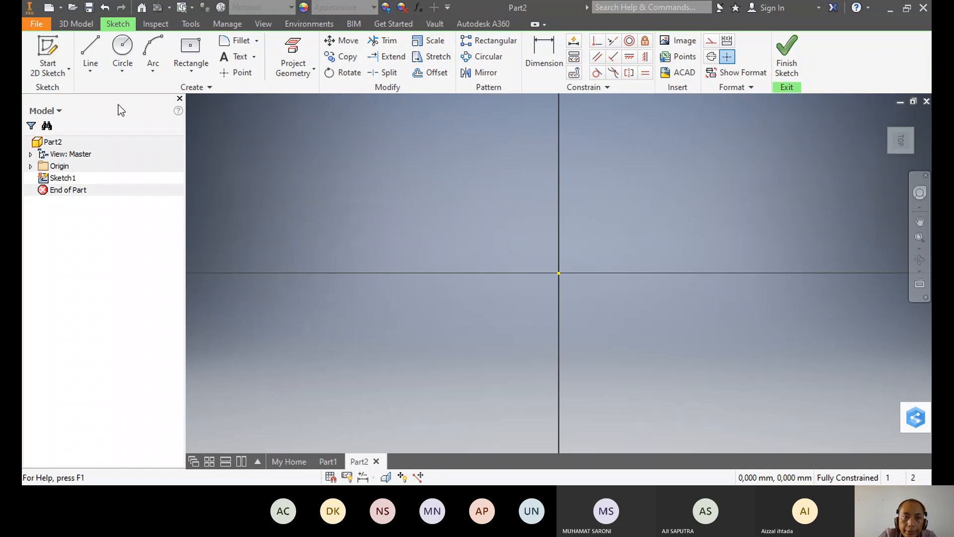
Step: Draw a two-point center rectangle centered on the origin, 40 mm wide and 20 mm high
{"action": "left_click", "coordinate": [191, 73]}
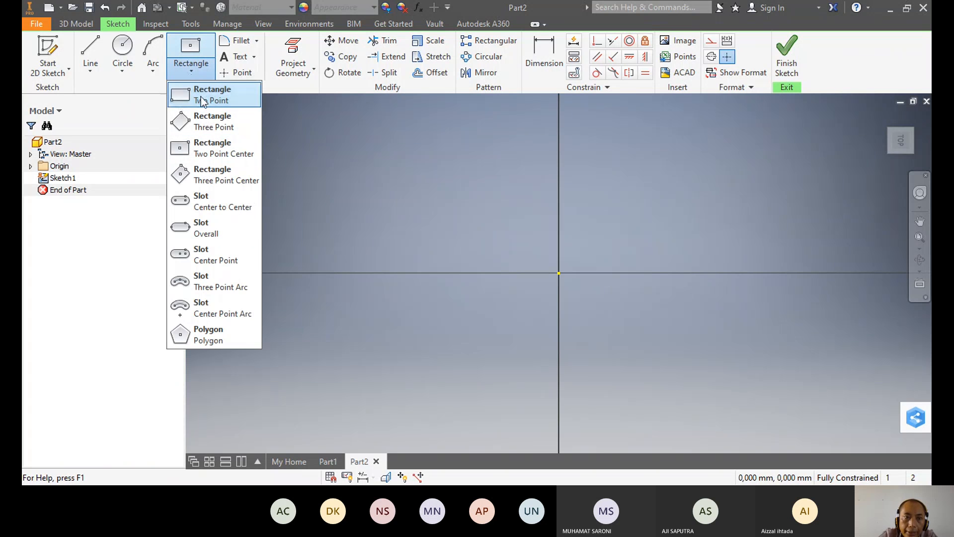
{"action": "left_click", "coordinate": [228, 153]}
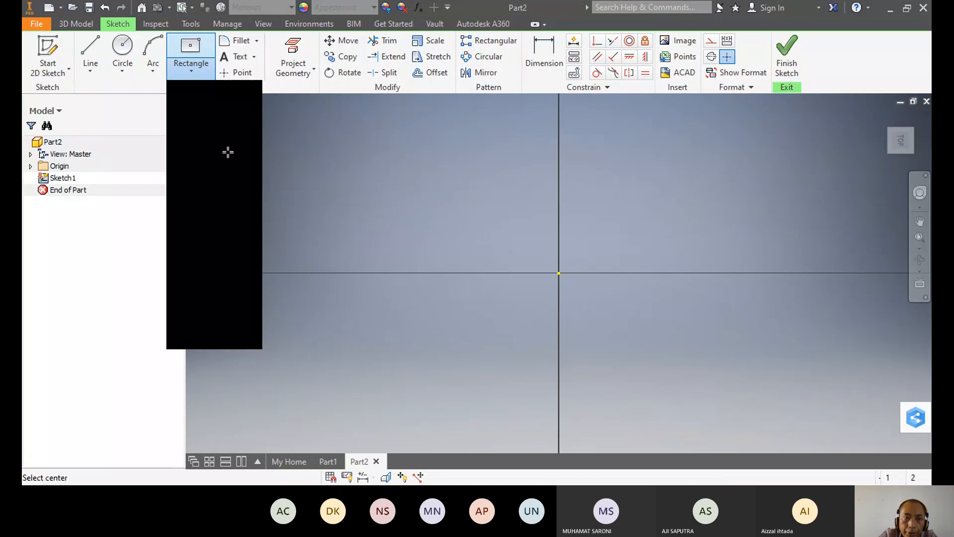
{"action": "left_click", "coordinate": [558, 273]}
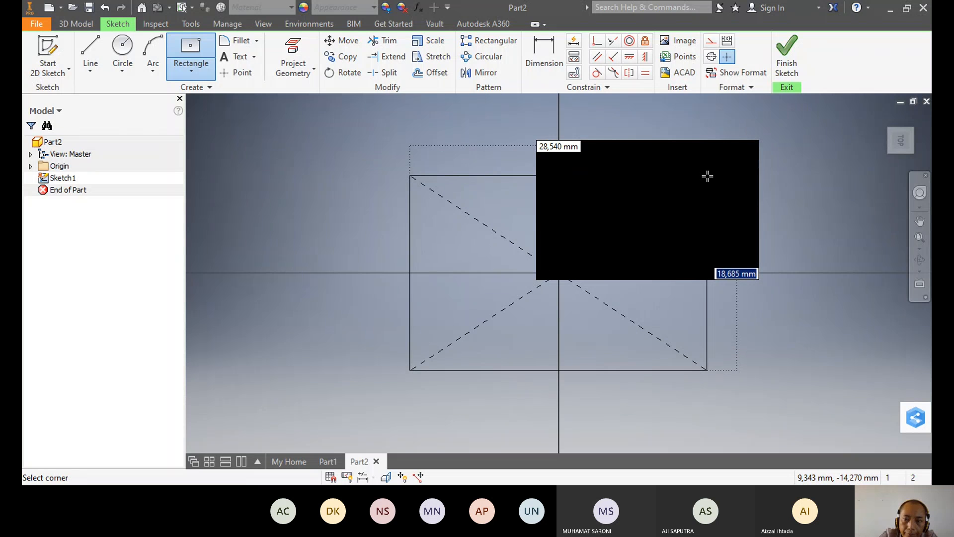
{"action": "type", "text": "2"}
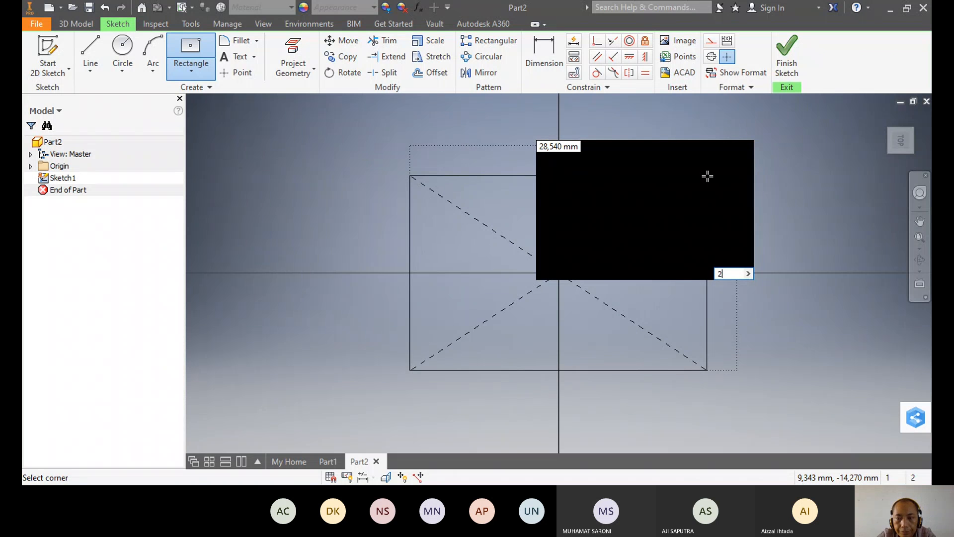
{"action": "type", "text": "0"}
{"action": "key", "text": "Tab"}
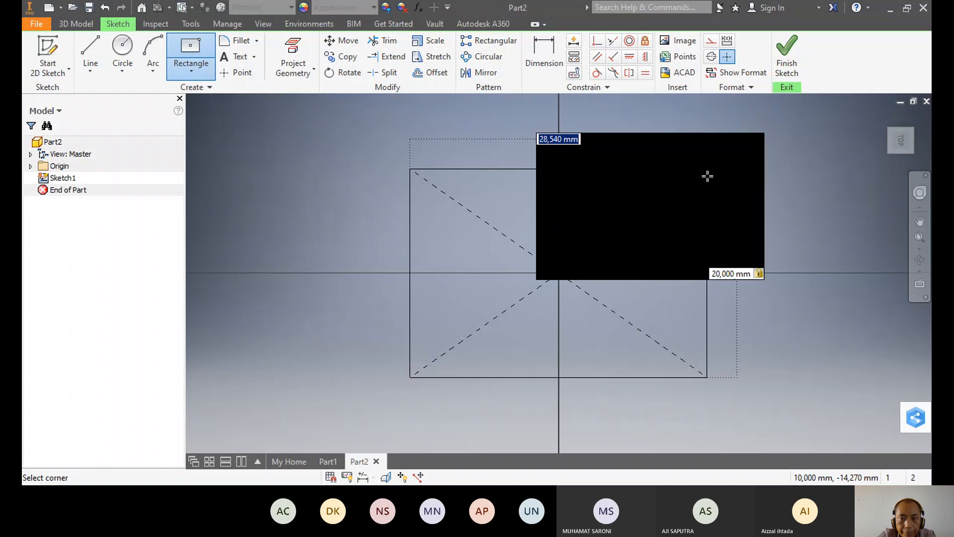
{"action": "type", "text": "4"}
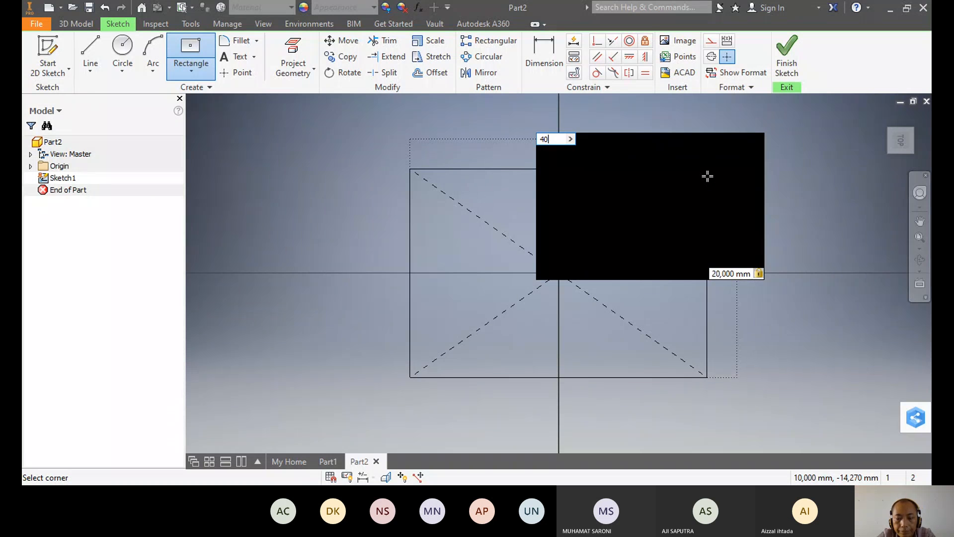
{"action": "type", "text": "000"}
{"action": "key", "text": "Return"}
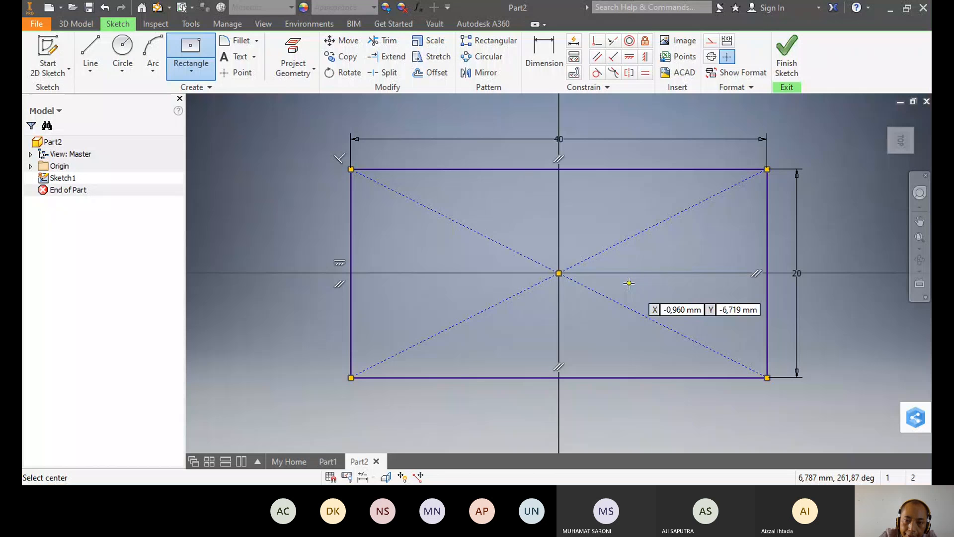
Step: Finish the sketch and start an extrusion of the rectangle profile
{"action": "left_click", "coordinate": [786, 68]}
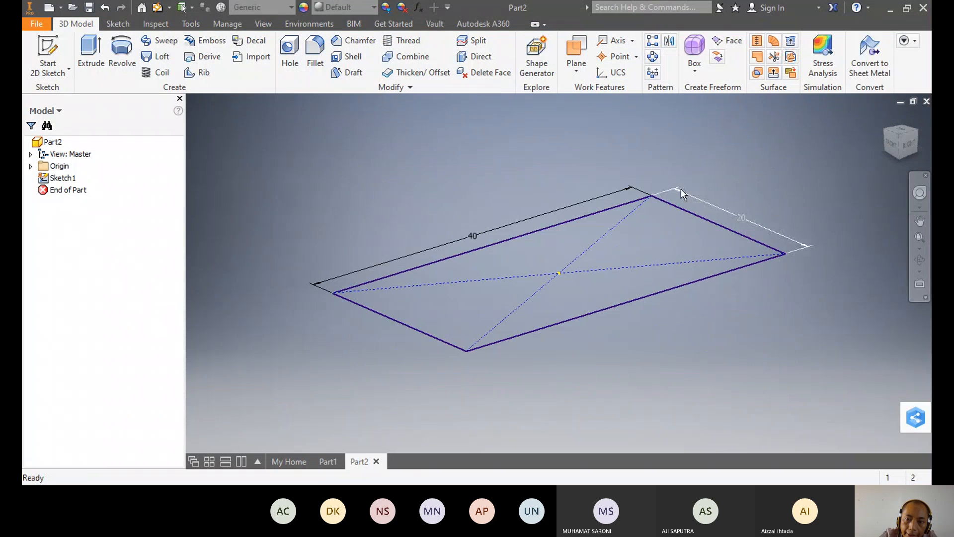
{"action": "middle_click_drag", "start_coordinate": [726, 198], "coordinate": [719, 240]}
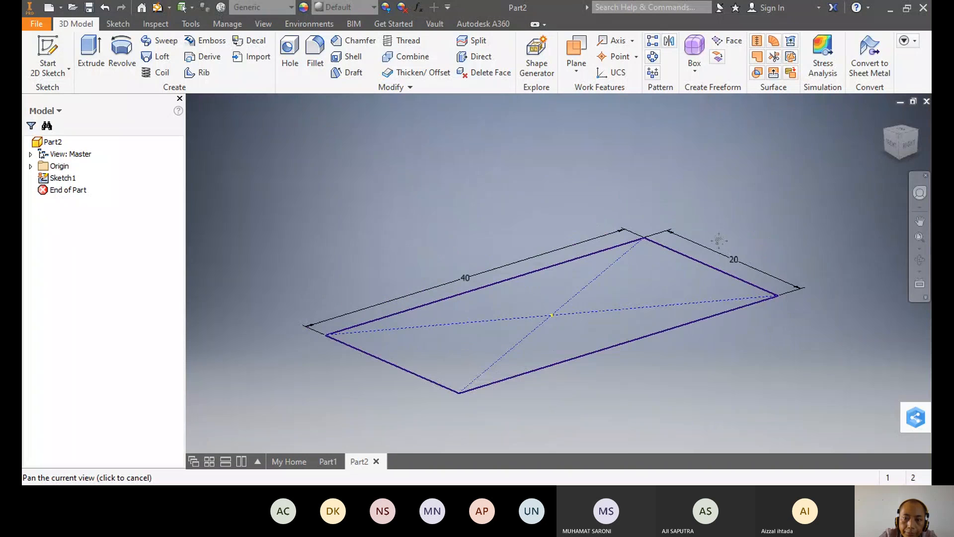
{"action": "left_click", "coordinate": [89, 56]}
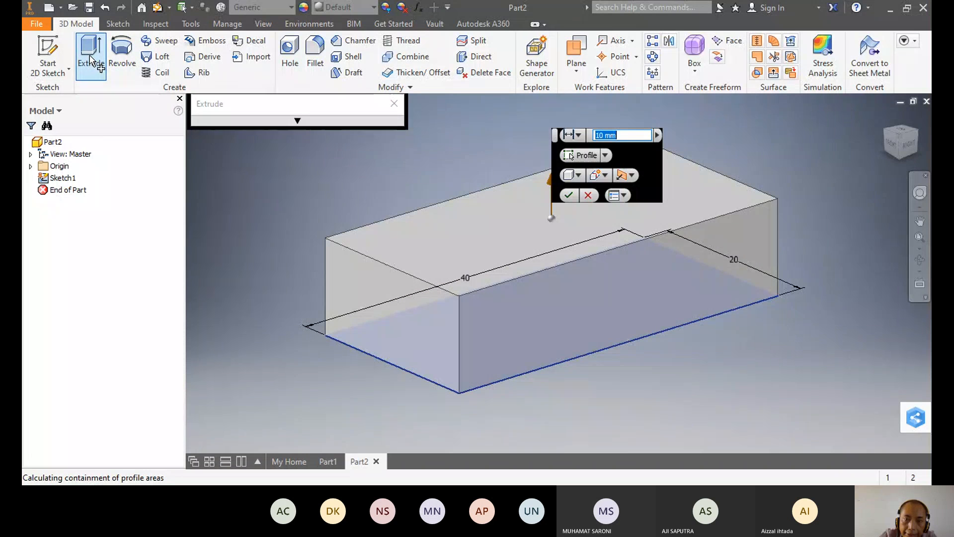
Step: Extrude the 40 by 20 mm rectangle 15 mm upward into a solid block
{"action": "type", "text": "1"}
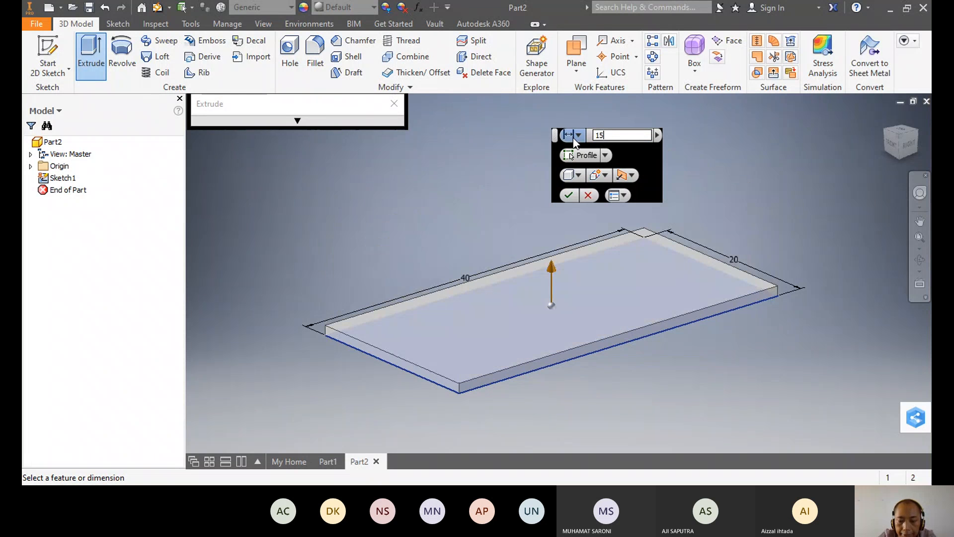
{"action": "type", "text": "5"}
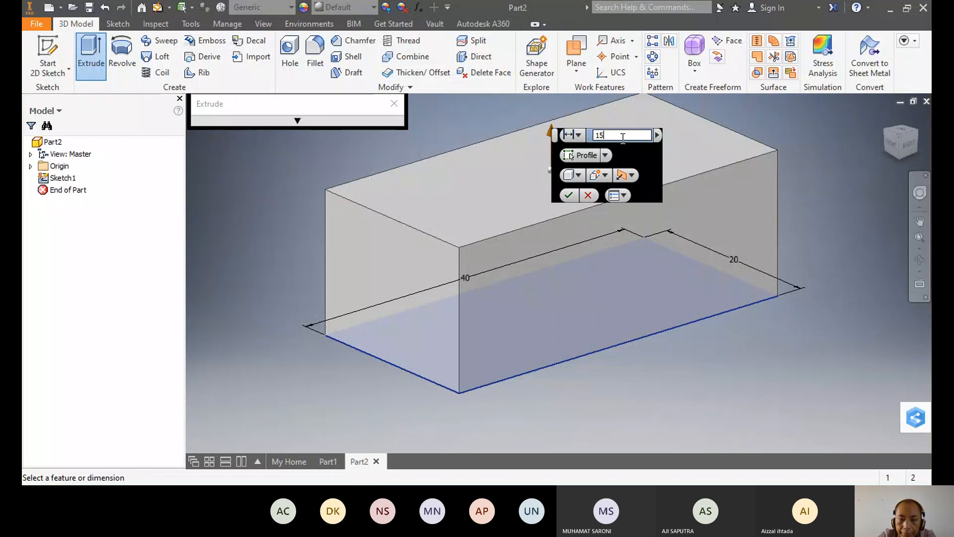
{"action": "left_click", "coordinate": [569, 195]}
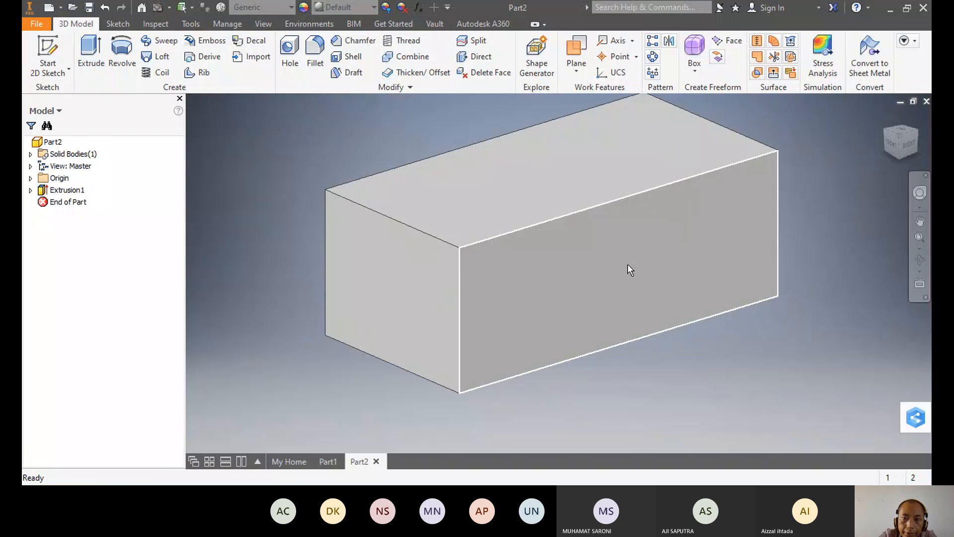
Step: Sketch a 12 mm diameter circle centred on the block's top face and finish the sketch
{"action": "scroll", "coordinate": [627, 265], "scroll_direction": "up", "scroll_amount": 3}
{"action": "middle_click_drag", "start_coordinate": [627, 265], "coordinate": [609, 323]}
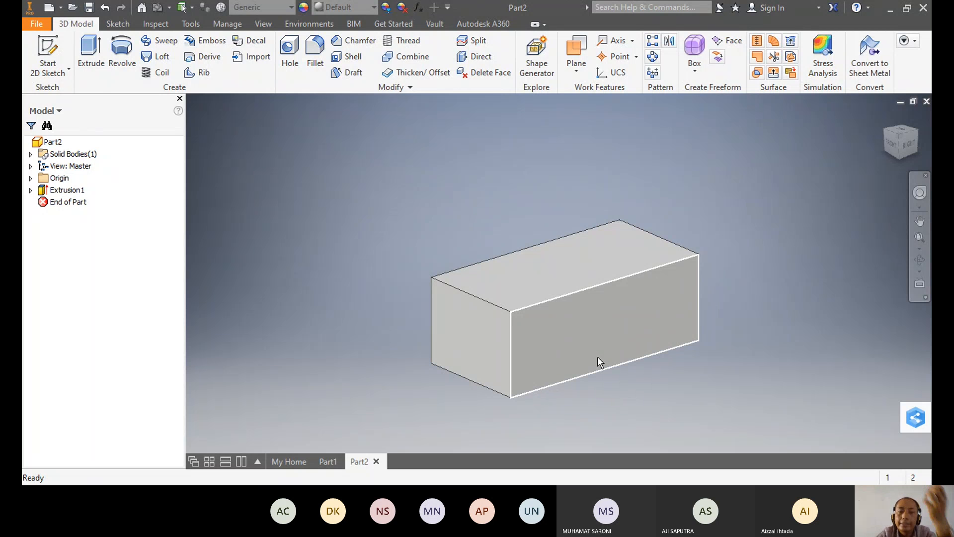
{"action": "mouse_move", "coordinate": [597, 356]}
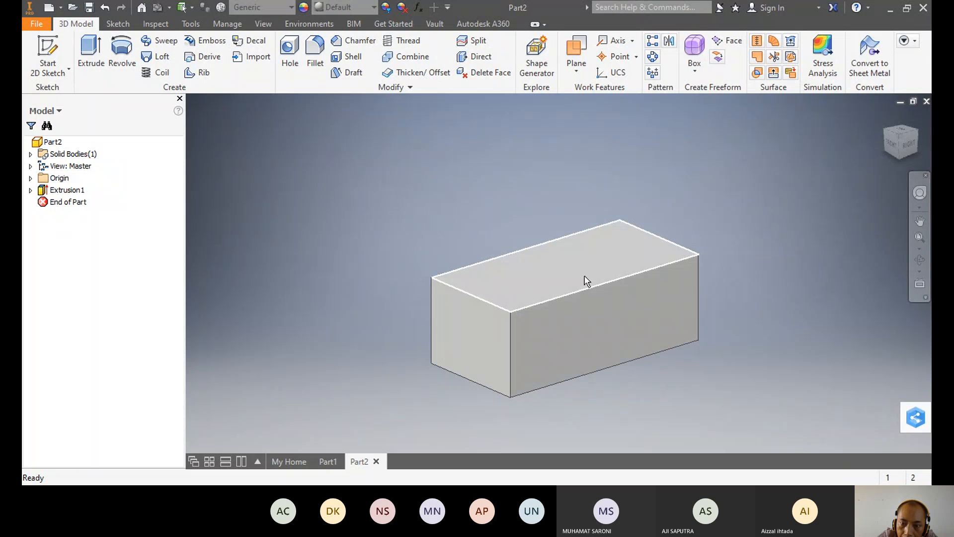
{"action": "left_click", "coordinate": [610, 251]}
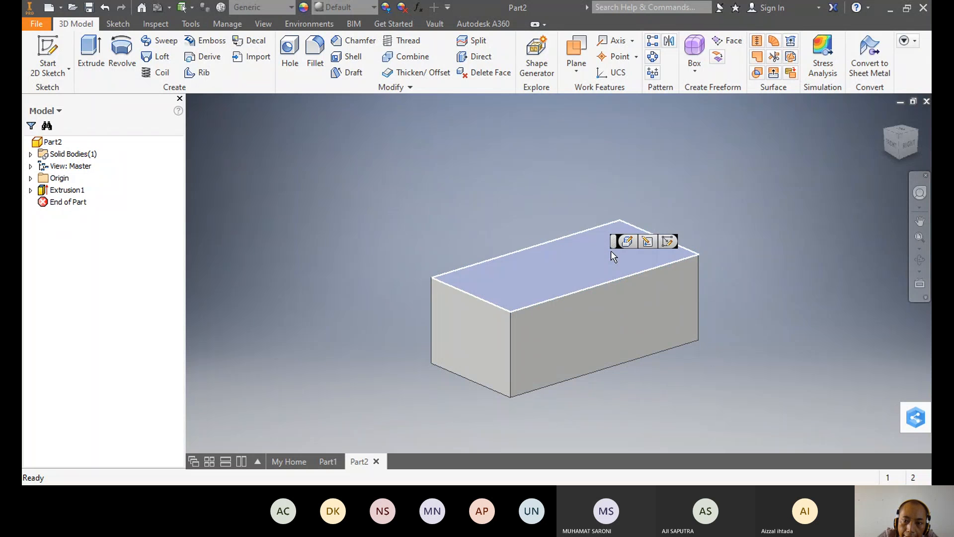
{"action": "left_click", "coordinate": [666, 240]}
{"action": "left_click", "coordinate": [120, 72]}
{"action": "left_click", "coordinate": [140, 92]}
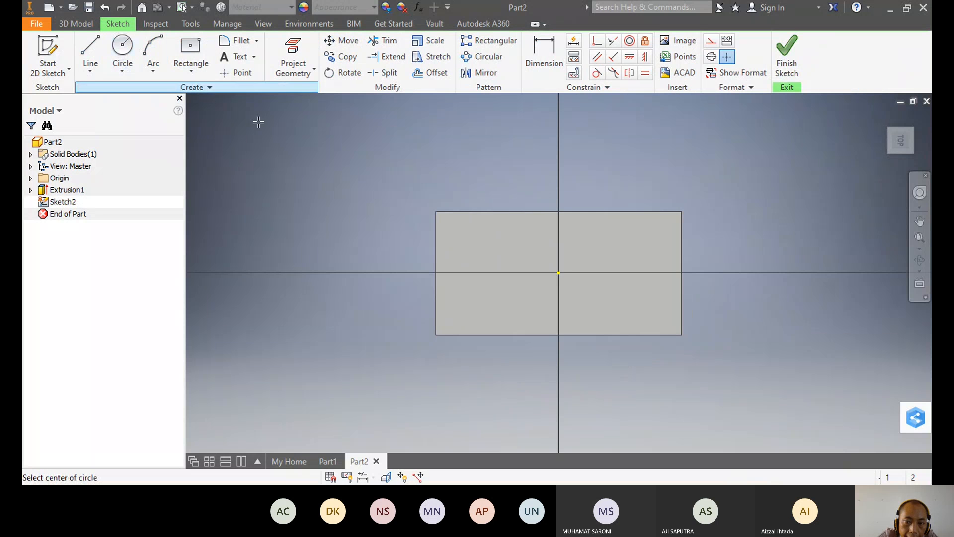
{"action": "left_click", "coordinate": [559, 273]}
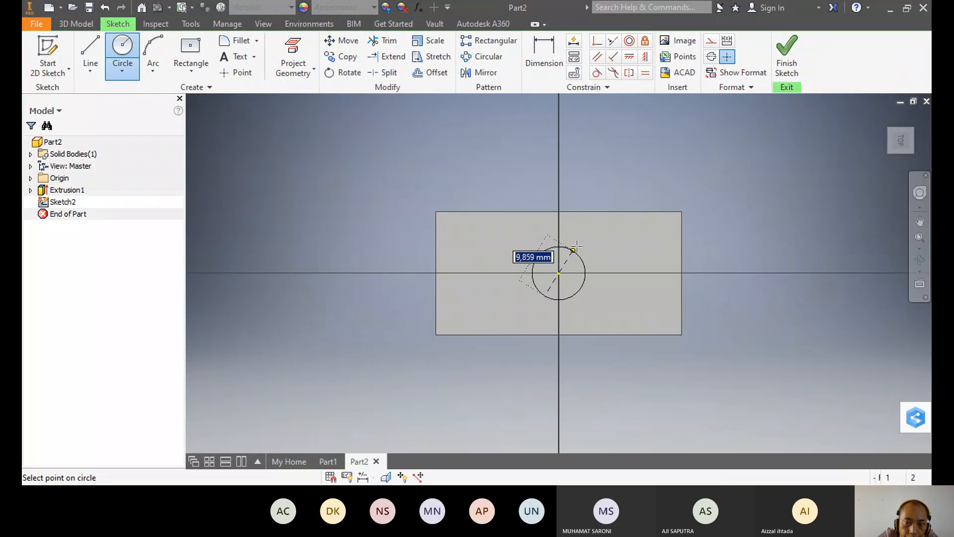
{"action": "type", "text": "12"}
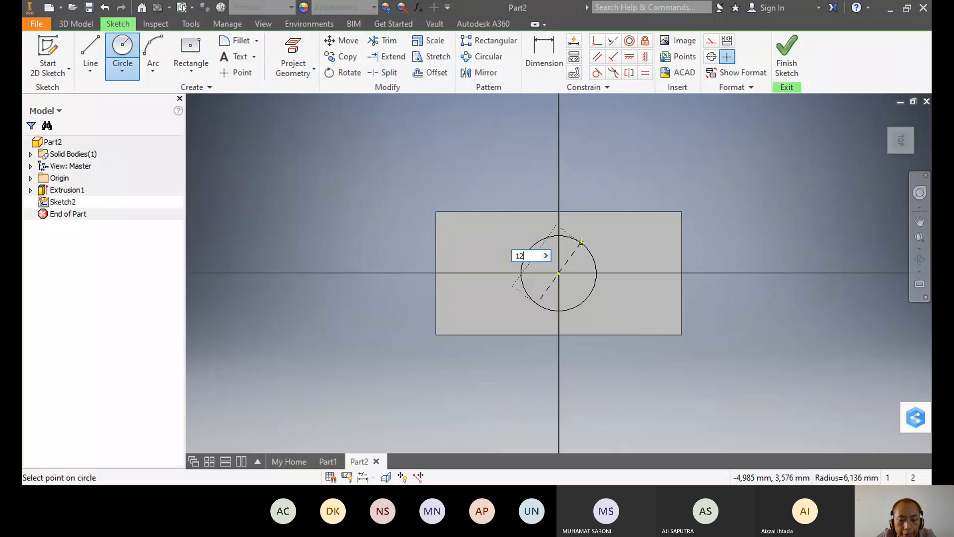
{"action": "key", "text": "Return"}
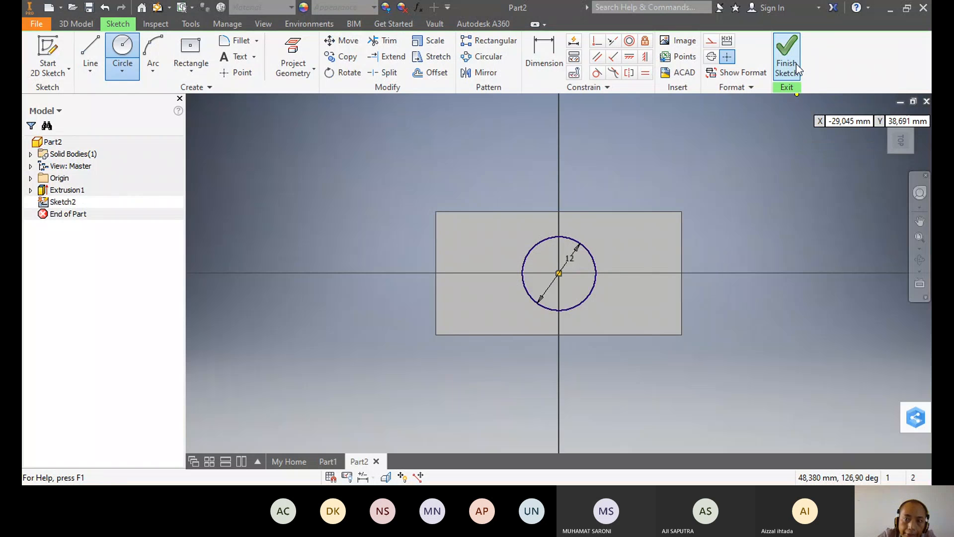
{"action": "left_click", "coordinate": [797, 70]}
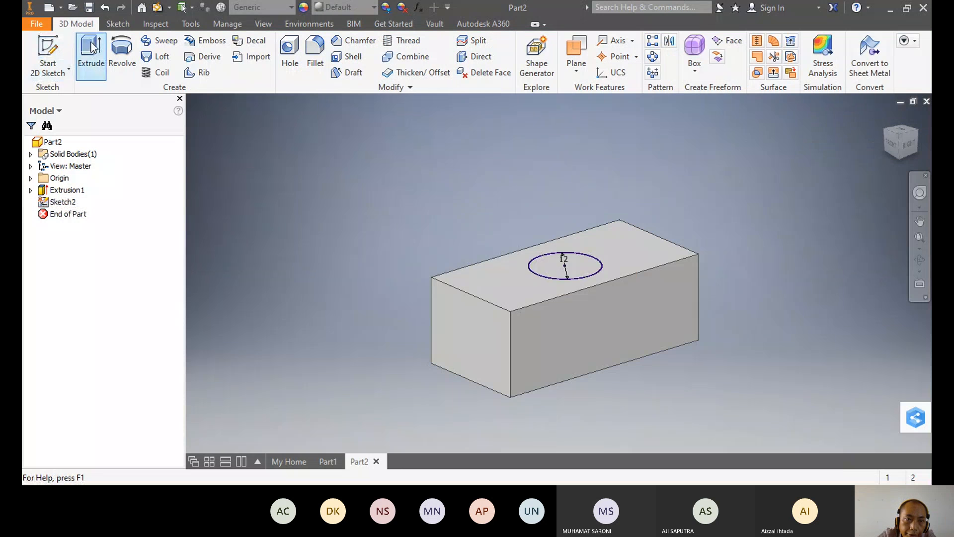
Step: Extrude the circle 15 mm upward from the block's top face as a joined cylinder
{"action": "left_click", "coordinate": [91, 48]}
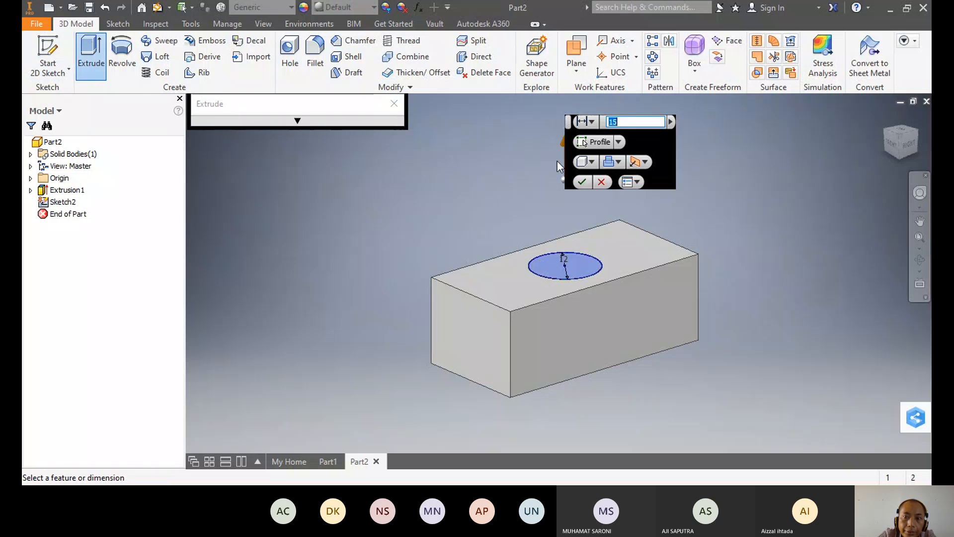
{"action": "left_click", "coordinate": [583, 180]}
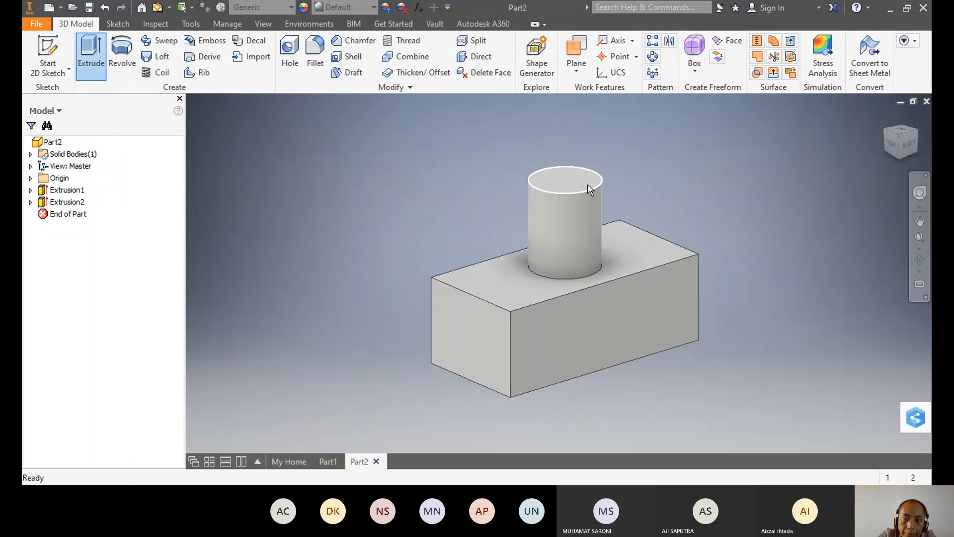
{"action": "scroll", "coordinate": [660, 235], "scroll_direction": "up", "scroll_amount": 1}
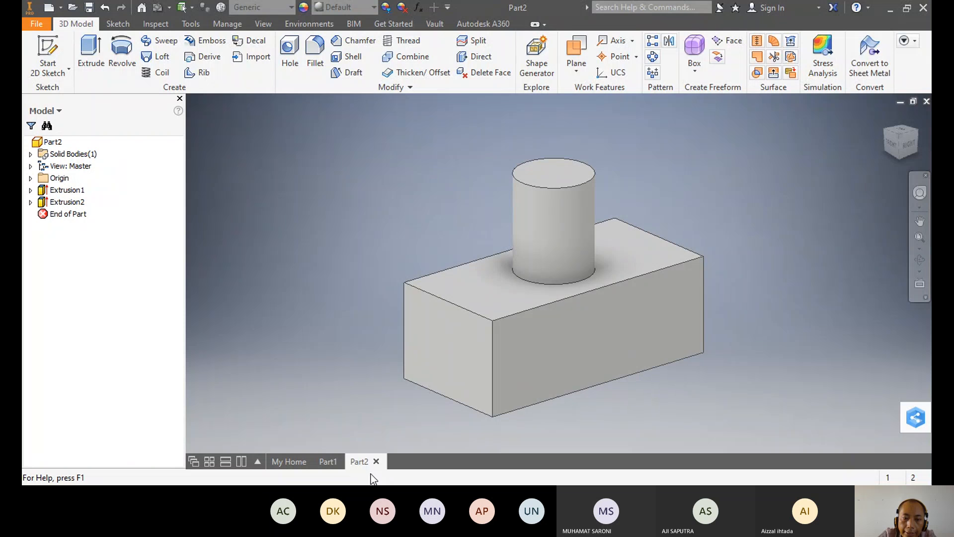
Step: Compare the cylinder's direction on the blocks in Part1 and Part2, and review the work-plane slide in PowerPoint
{"action": "left_click", "coordinate": [328, 461]}
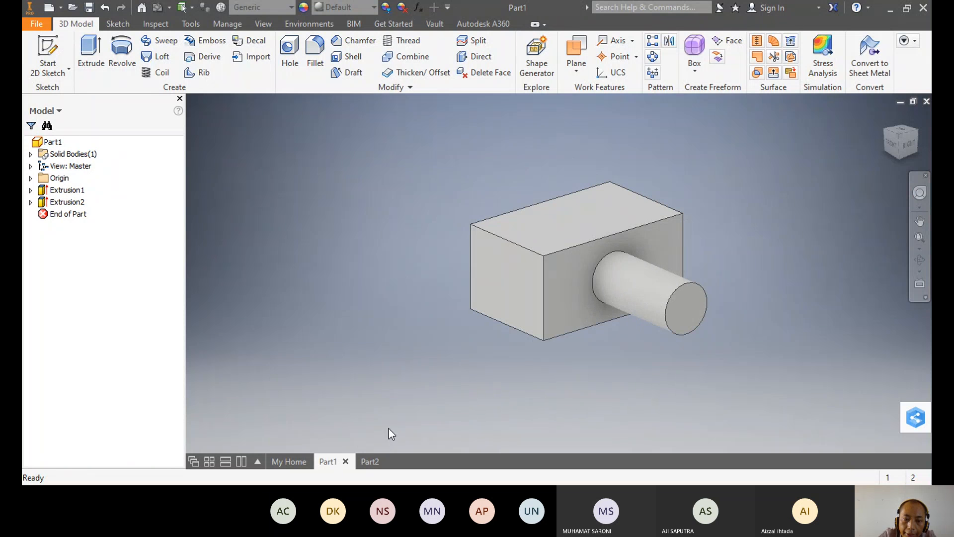
{"action": "left_click", "coordinate": [369, 461]}
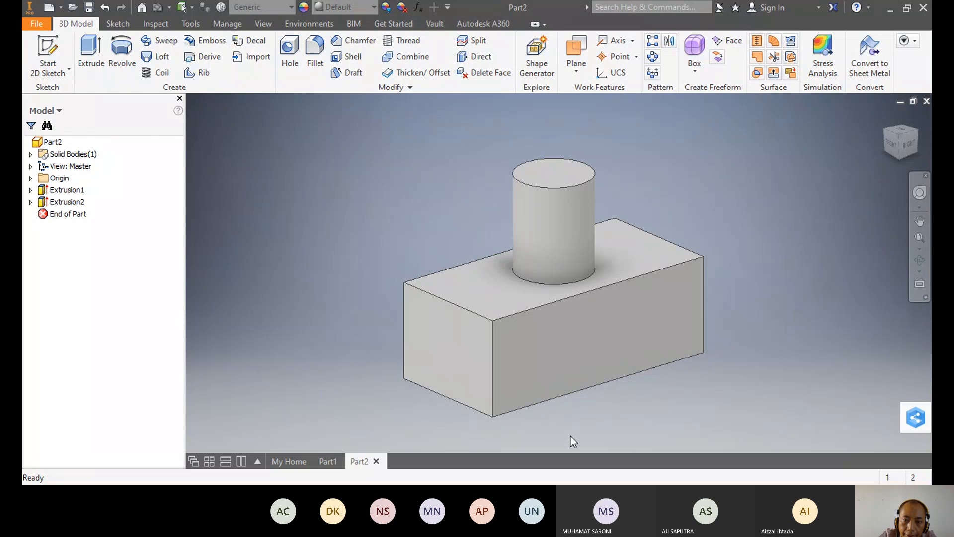
{"action": "left_click", "coordinate": [333, 457]}
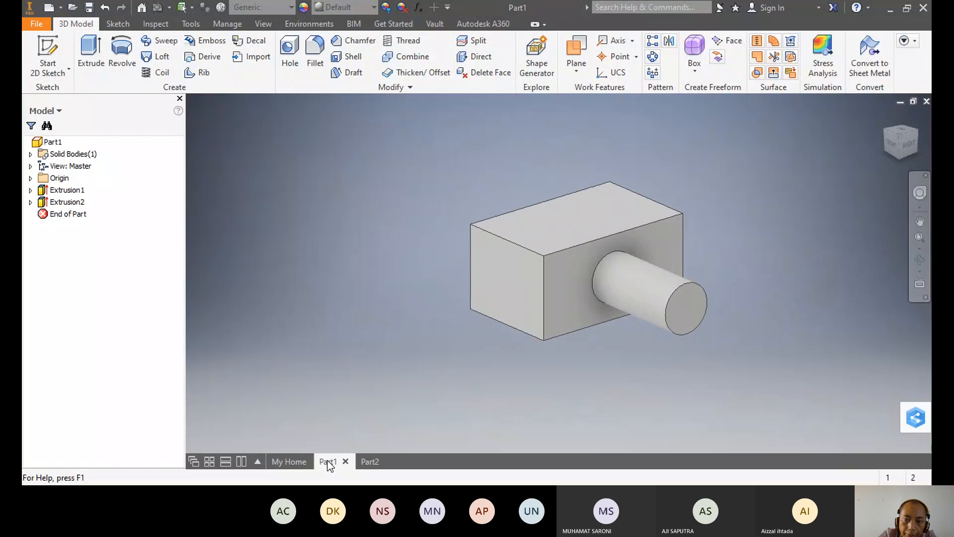
{"action": "left_click", "coordinate": [367, 461]}
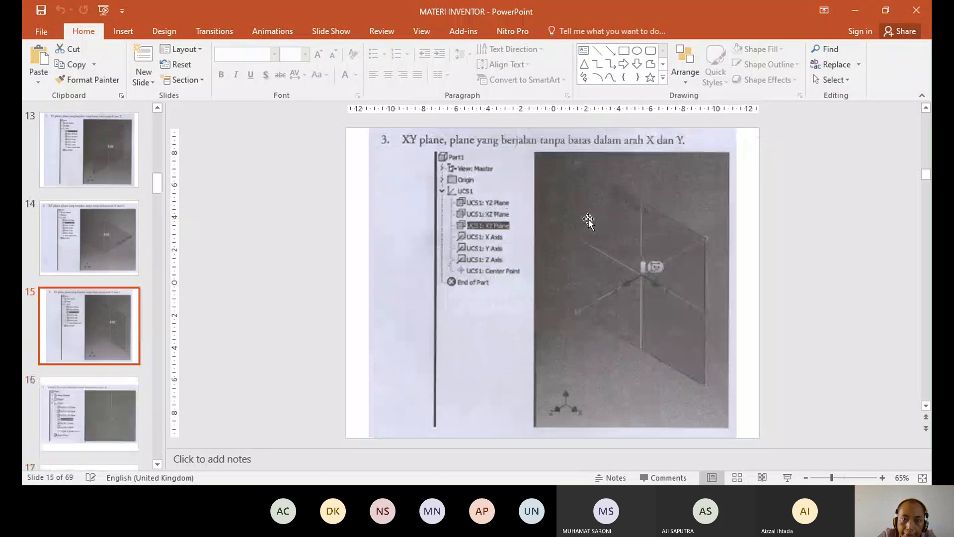
{"action": "scroll", "coordinate": [589, 219], "scroll_direction": "down", "scroll_amount": 1}
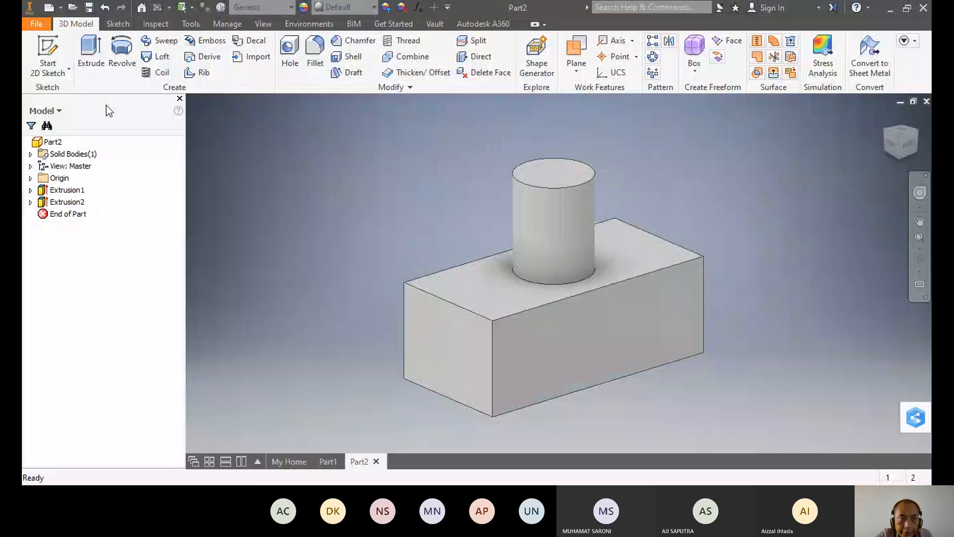
Step: Create a new part in Inventor from the metric Standard (mm).ipt template and start a sketch on the front XY plane
{"action": "left_click", "coordinate": [49, 8]}
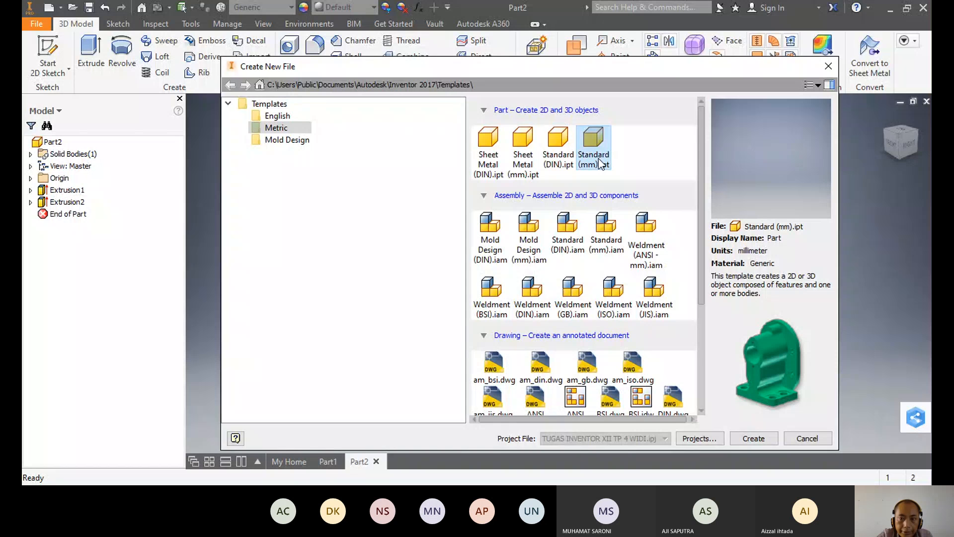
{"action": "left_click", "coordinate": [753, 438]}
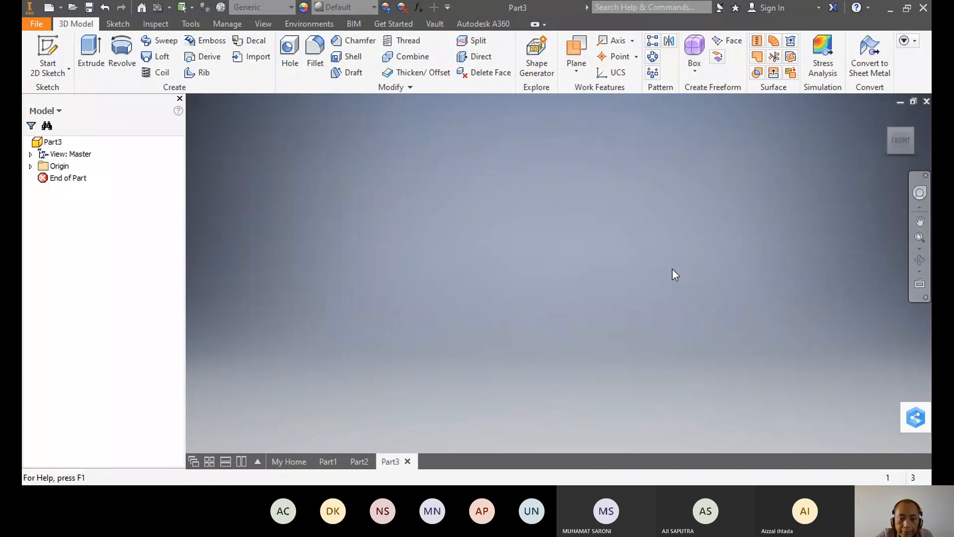
{"action": "left_click", "coordinate": [42, 58]}
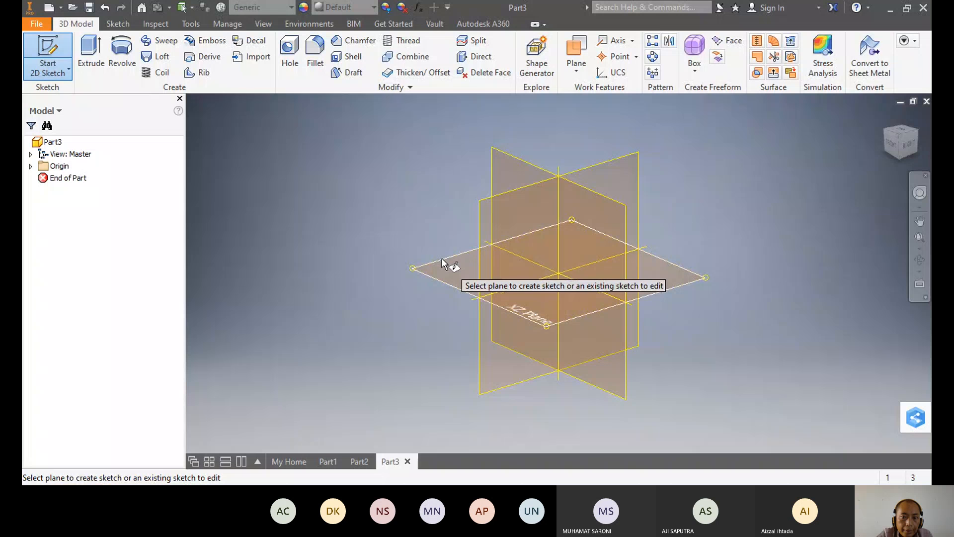
{"action": "left_click", "coordinate": [523, 161]}
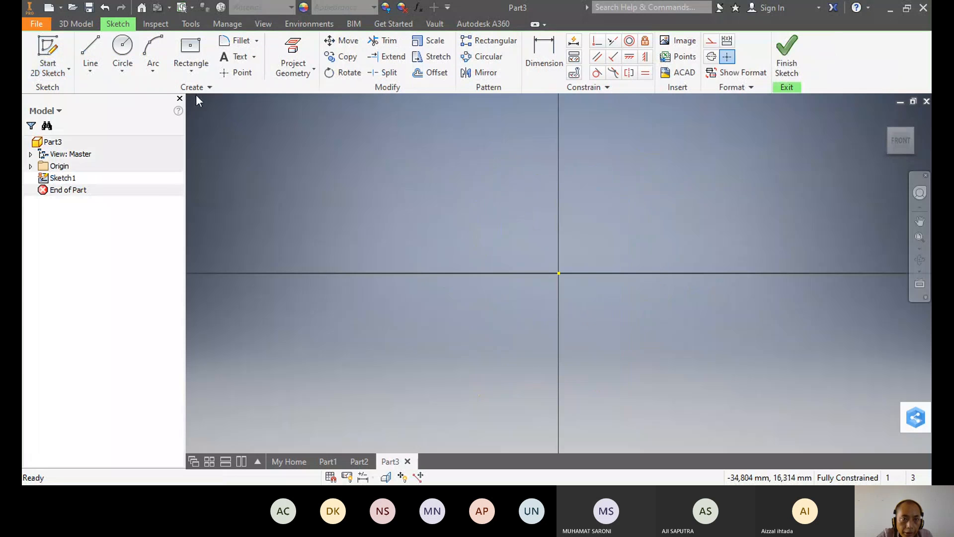
Step: Draw a two-point center rectangle 40 mm wide and 20 mm high at the origin, and finish the sketch
{"action": "left_click", "coordinate": [192, 73]}
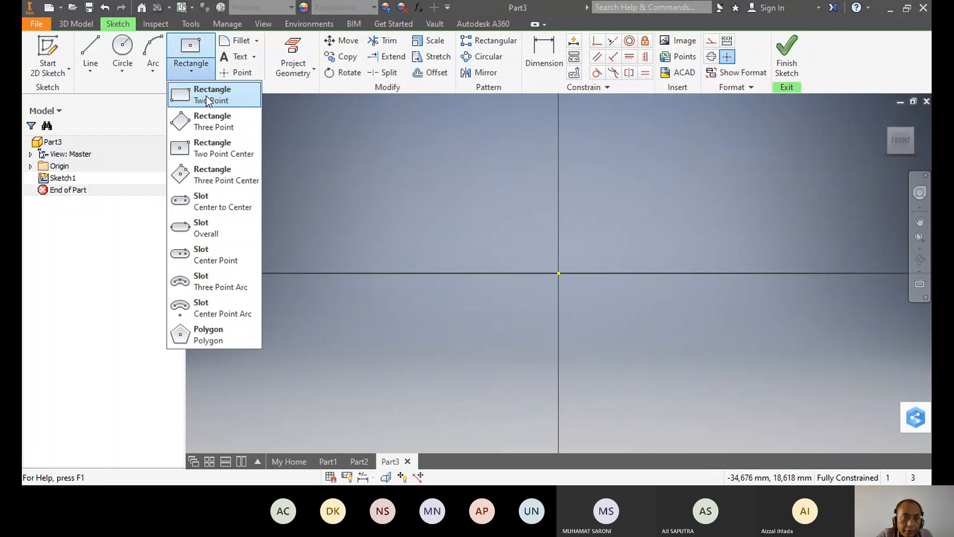
{"action": "left_click", "coordinate": [217, 147]}
{"action": "left_click", "coordinate": [556, 272]}
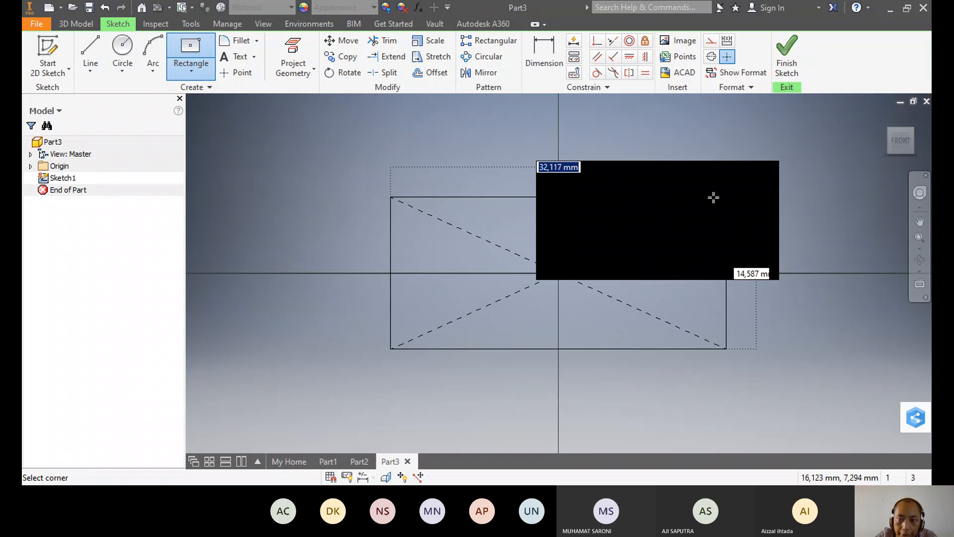
{"action": "type", "text": "40"}
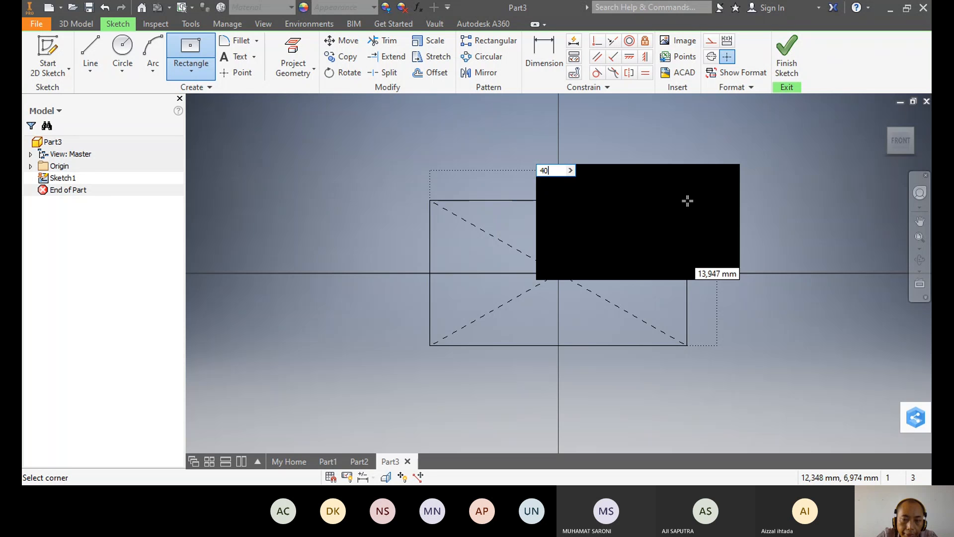
{"action": "key", "text": "Tab"}
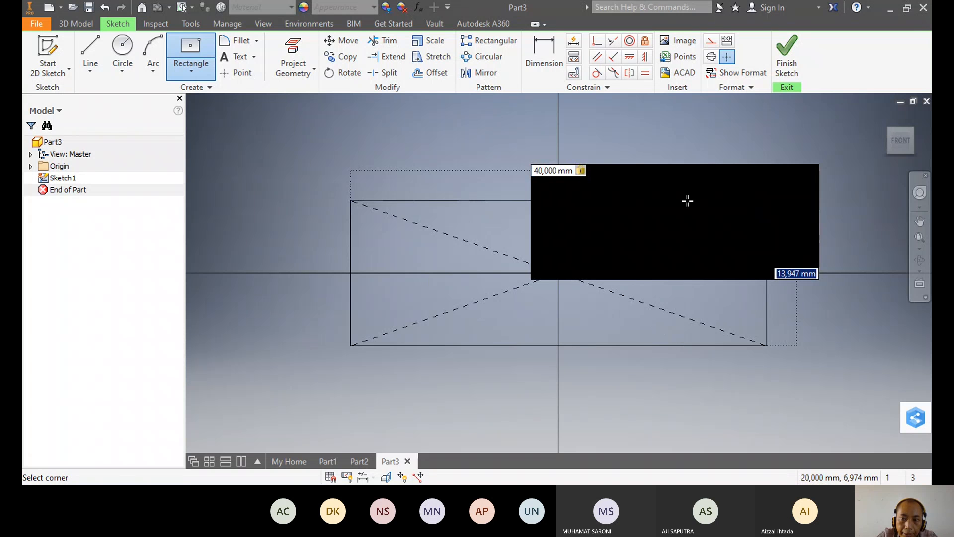
{"action": "type", "text": "20"}
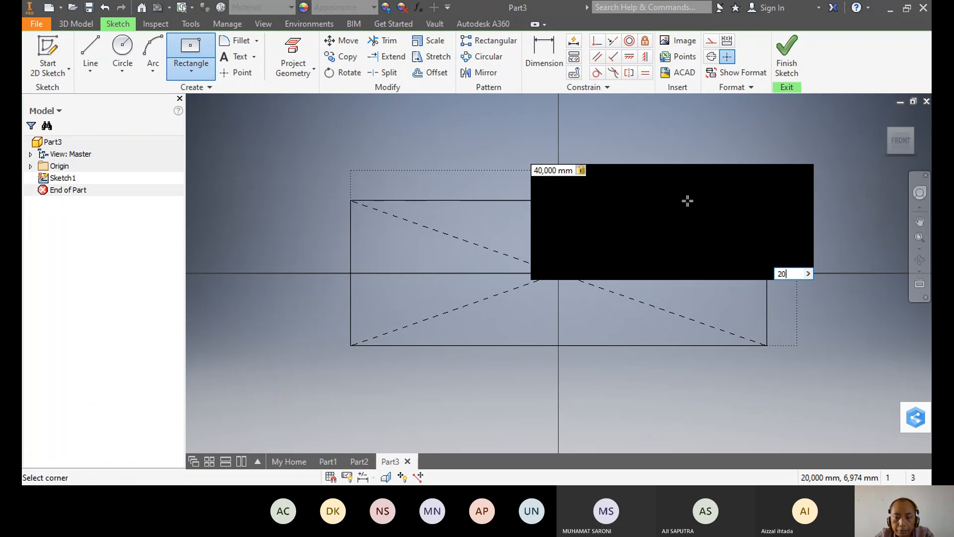
{"action": "key", "text": "Return"}
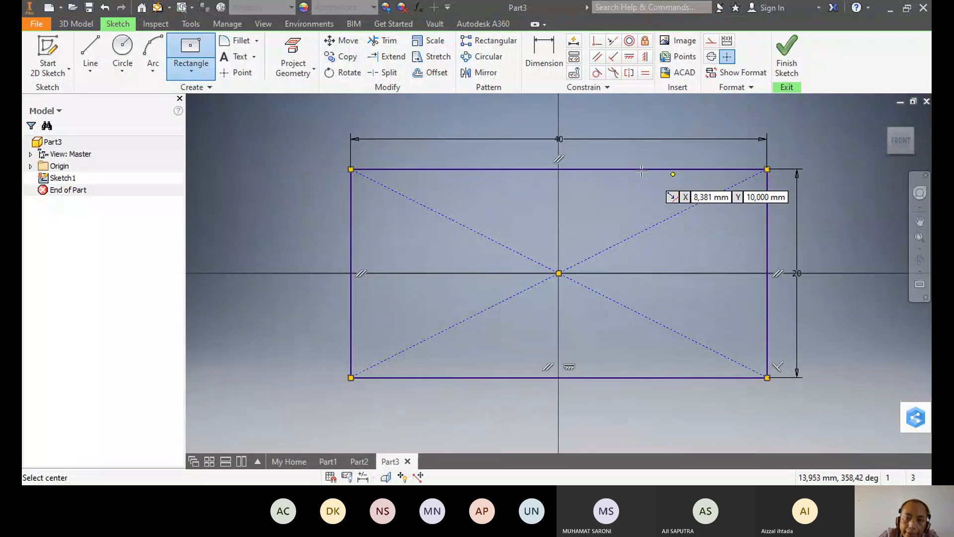
{"action": "left_click", "coordinate": [788, 65]}
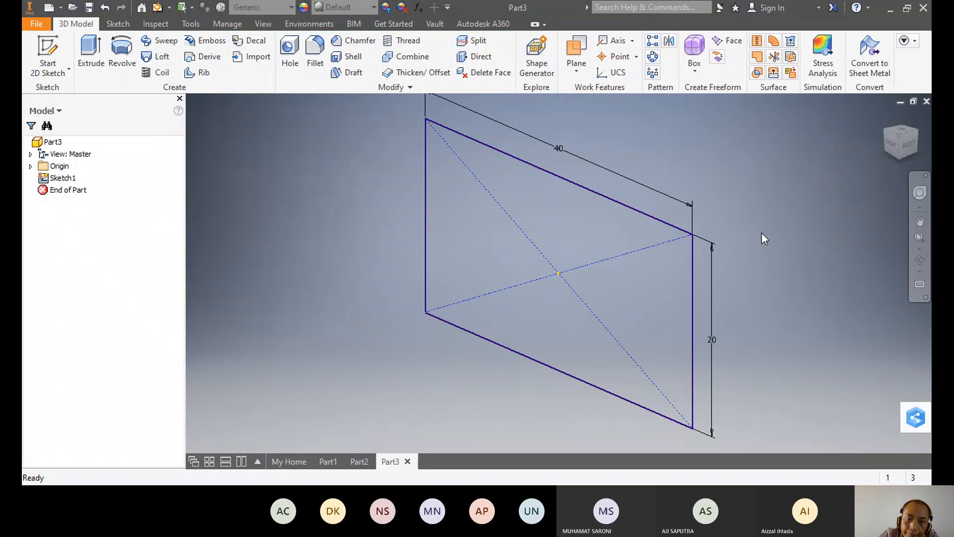
Step: Extrude the rectangle 15 mm forward into a solid block
{"action": "left_click", "coordinate": [86, 50]}
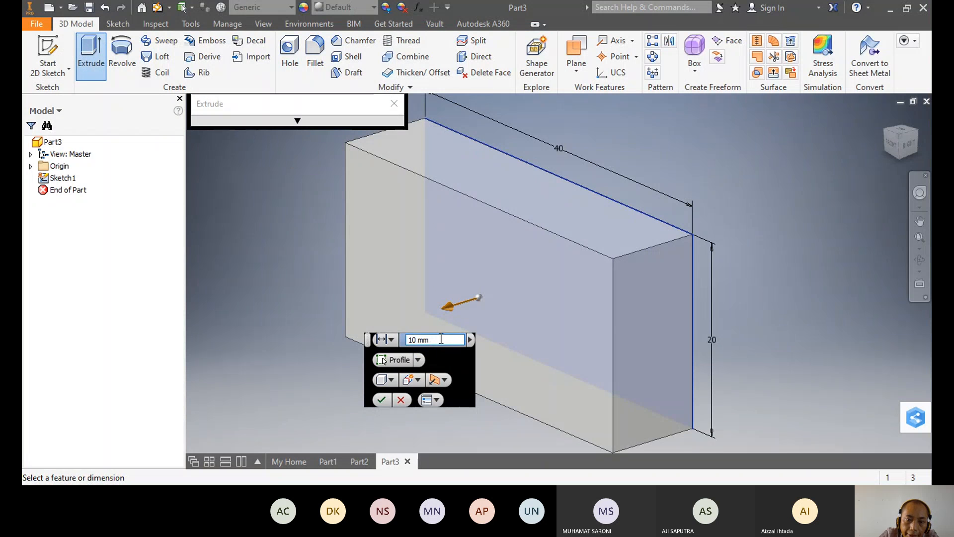
{"action": "type", "text": "15"}
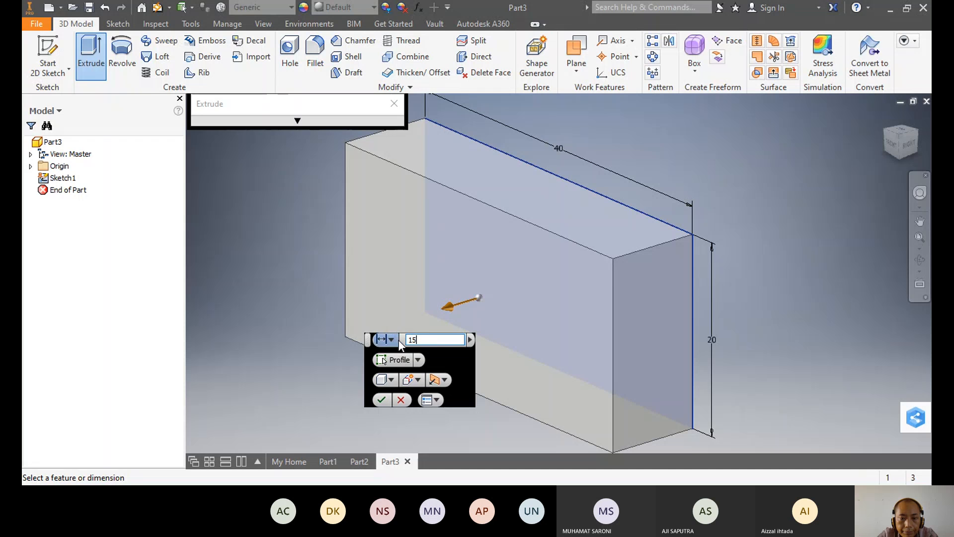
{"action": "left_click", "coordinate": [381, 399]}
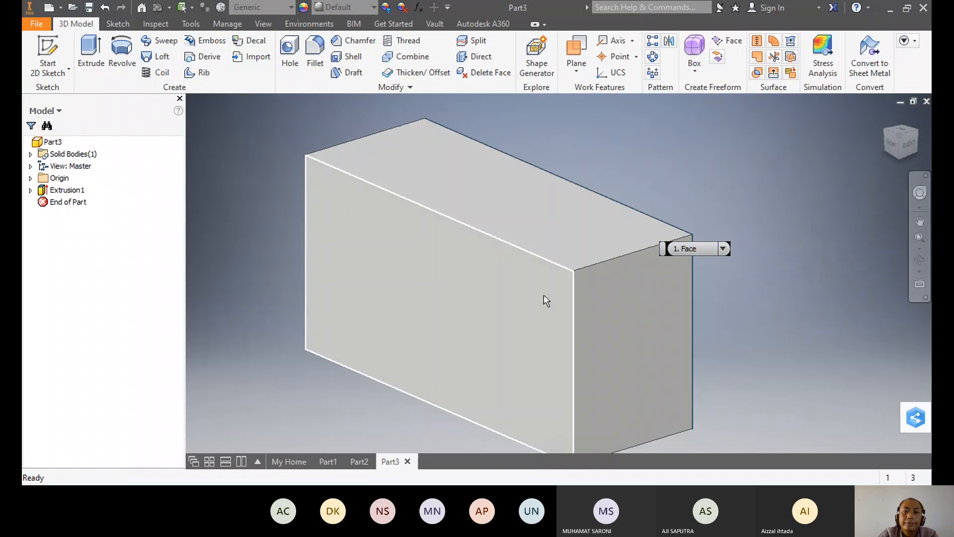
Step: Start a sketch on the block's front face and draw a 12 mm diameter circle centered on the origin
{"action": "scroll", "coordinate": [664, 340], "scroll_direction": "down", "scroll_amount": 3}
{"action": "scroll", "coordinate": [664, 341], "scroll_direction": "up", "scroll_amount": 3}
{"action": "scroll", "coordinate": [665, 342], "scroll_direction": "down", "scroll_amount": 2}
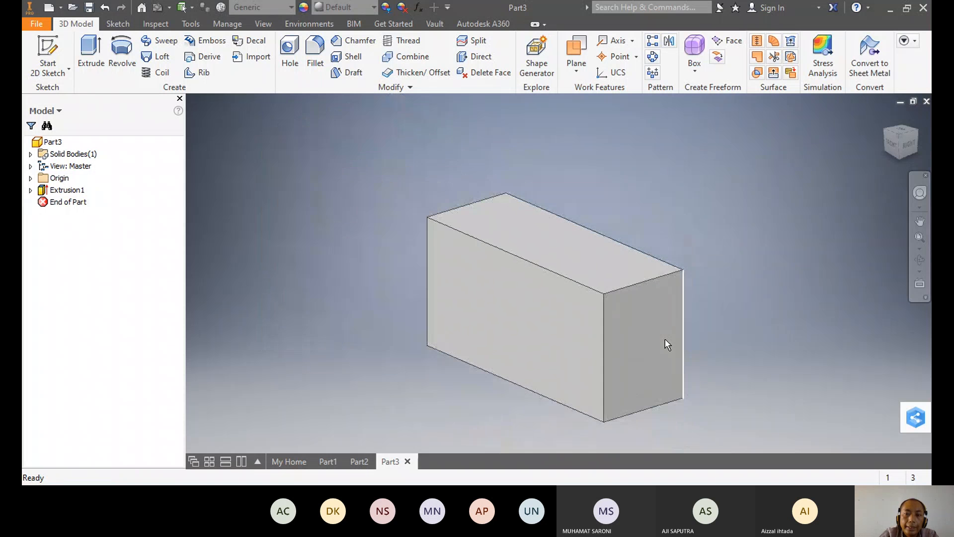
{"action": "left_click", "coordinate": [537, 312]}
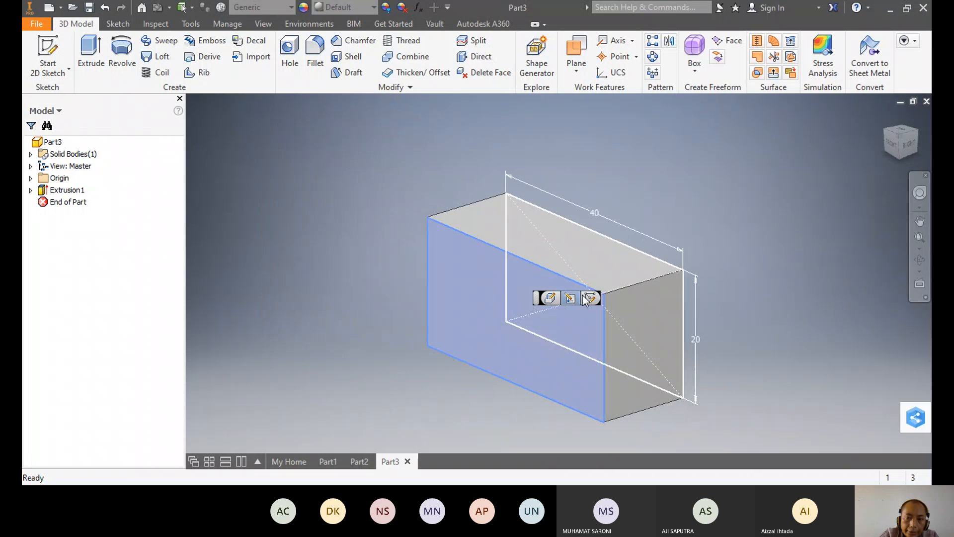
{"action": "left_click", "coordinate": [591, 298]}
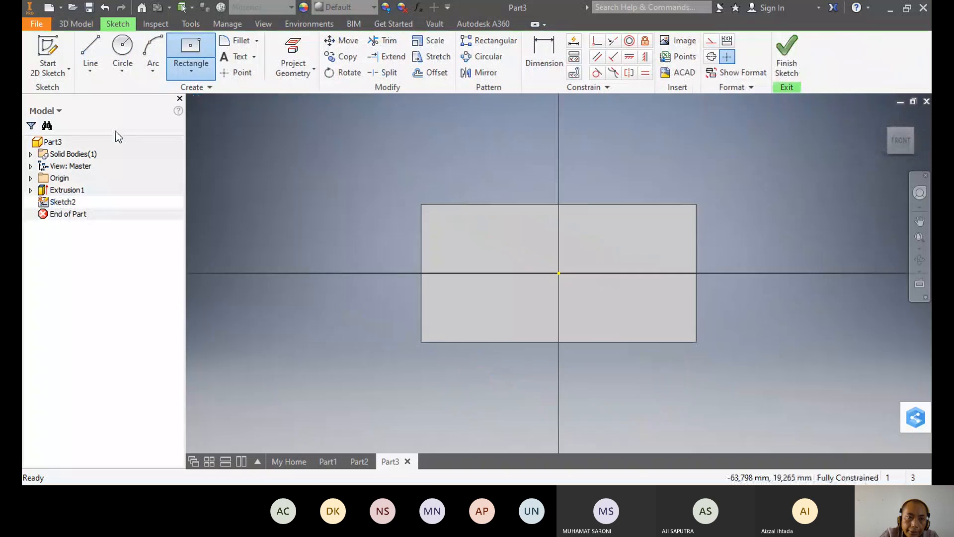
{"action": "left_click", "coordinate": [126, 73]}
{"action": "left_click", "coordinate": [138, 94]}
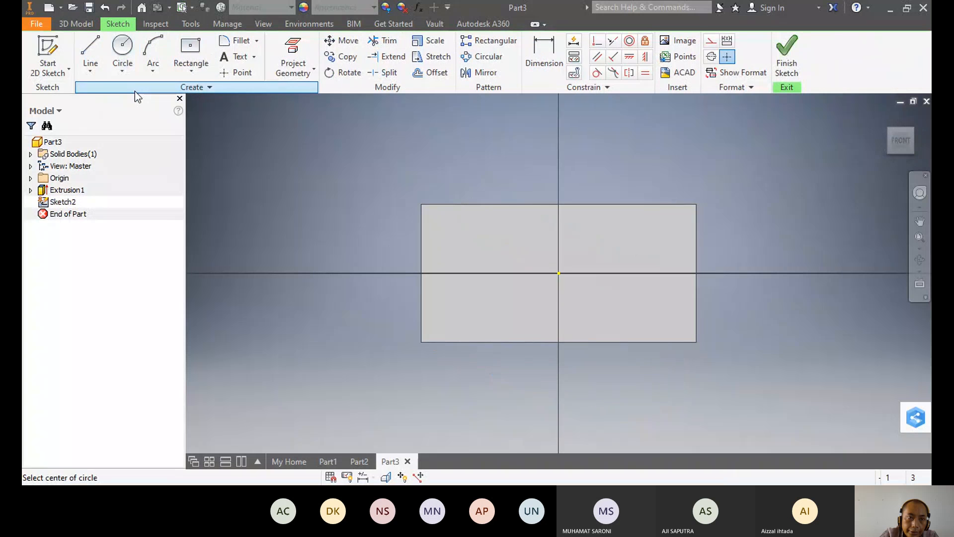
{"action": "left_click", "coordinate": [559, 273]}
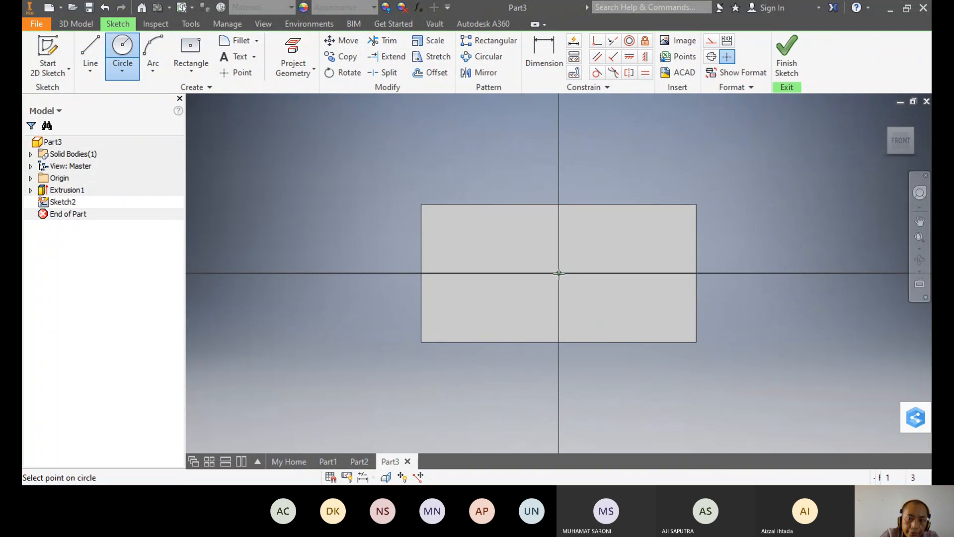
{"action": "type", "text": "12"}
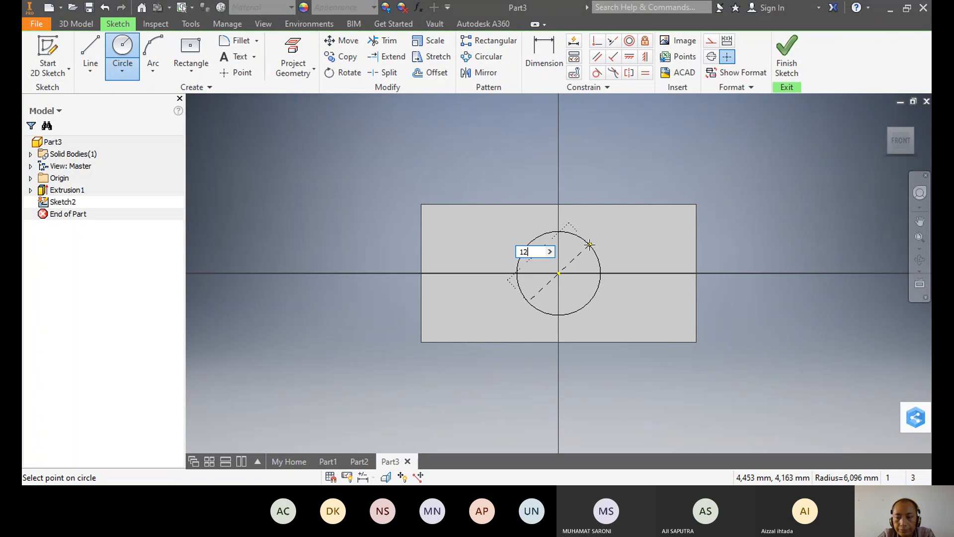
{"action": "key", "text": "Return"}
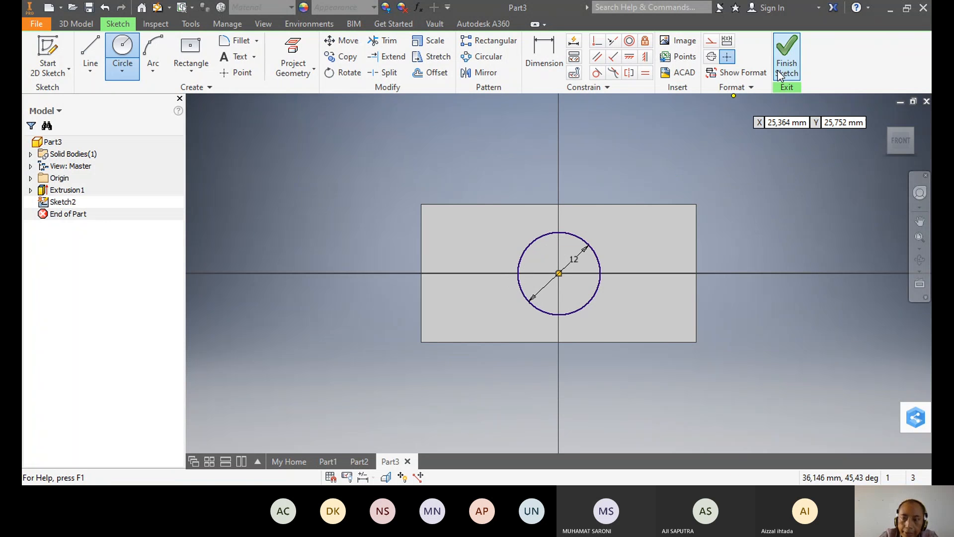
Step: Finish the sketch and extrude the circle 15 mm outward from the block as a cylindrical boss
{"action": "left_click", "coordinate": [791, 71]}
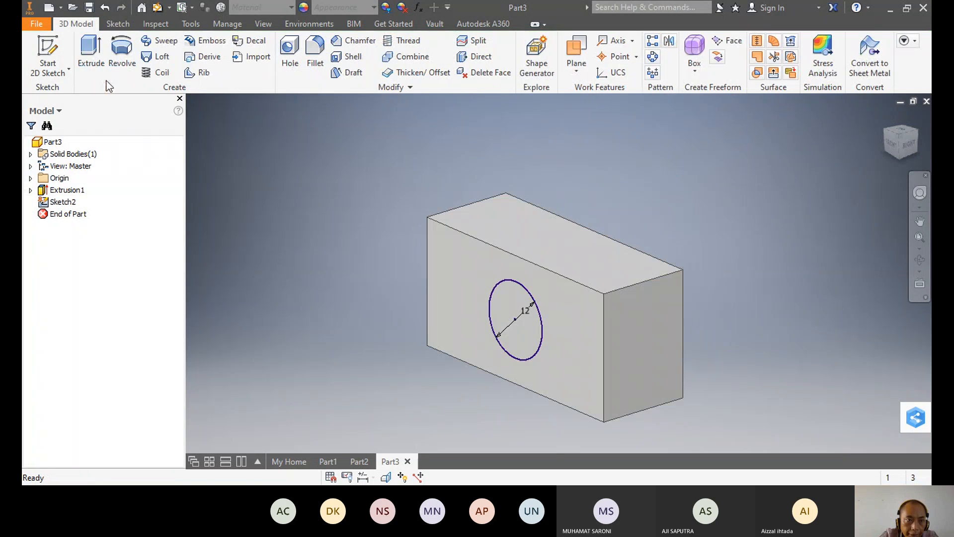
{"action": "left_click", "coordinate": [88, 59]}
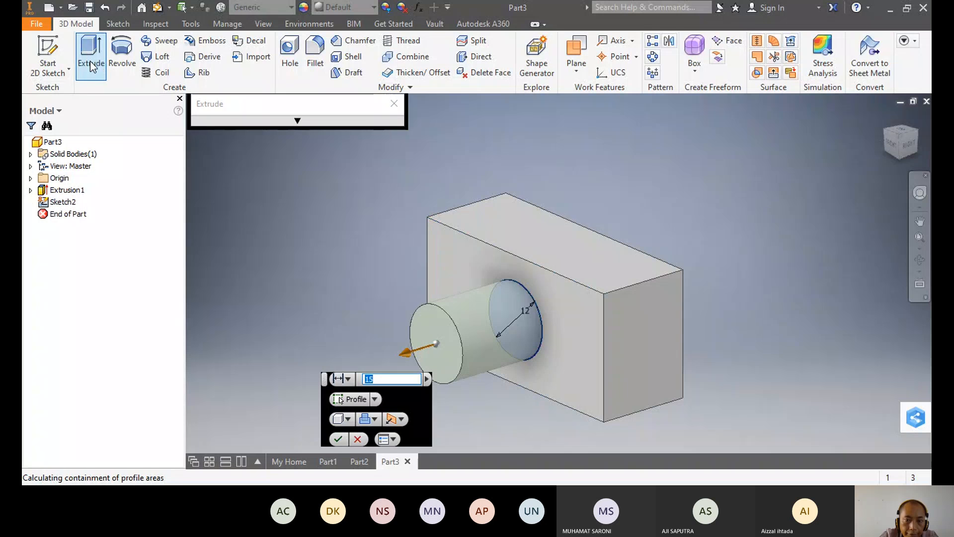
{"action": "left_click", "coordinate": [338, 439]}
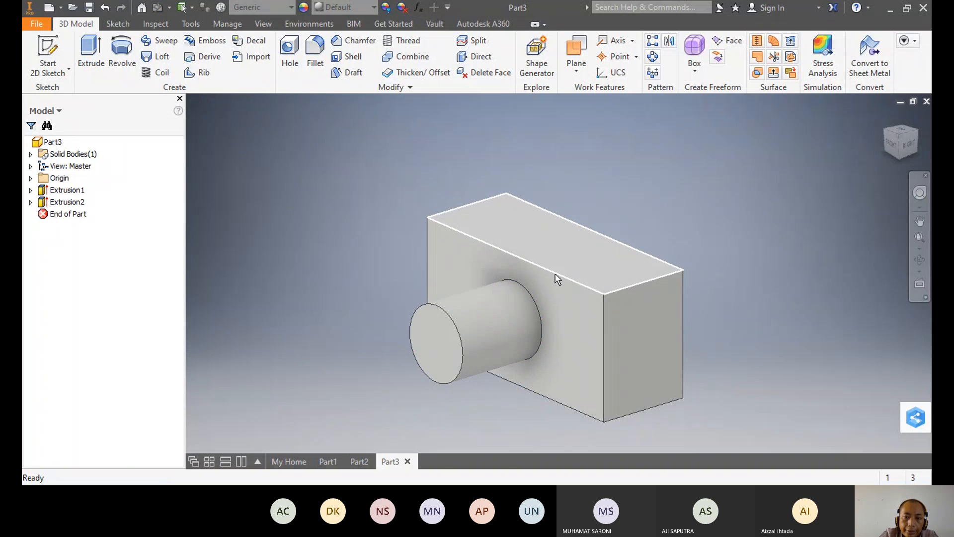
Step: Compare the direction of the cylindrical boss on the blocks in Part1, Part2 and Part3
{"action": "left_click", "coordinate": [330, 461]}
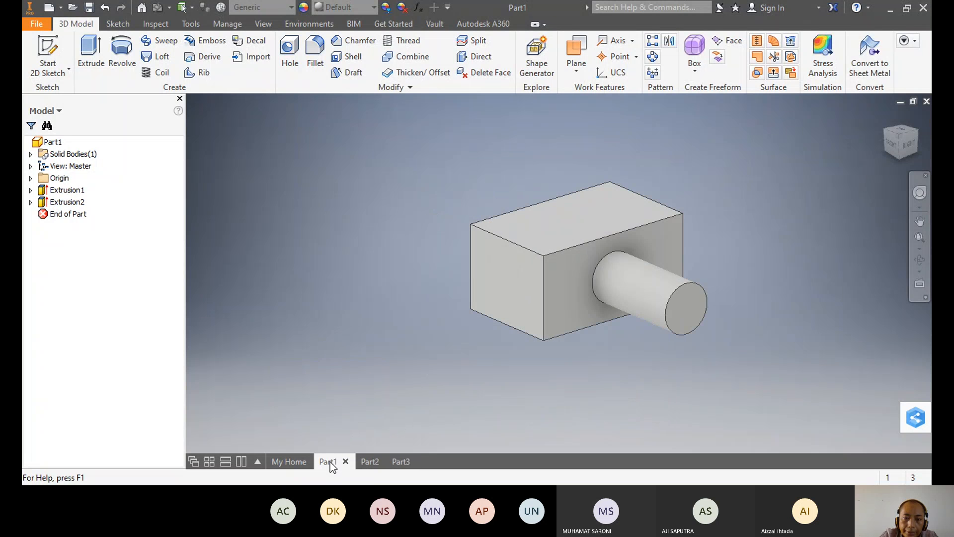
{"action": "left_click", "coordinate": [370, 461]}
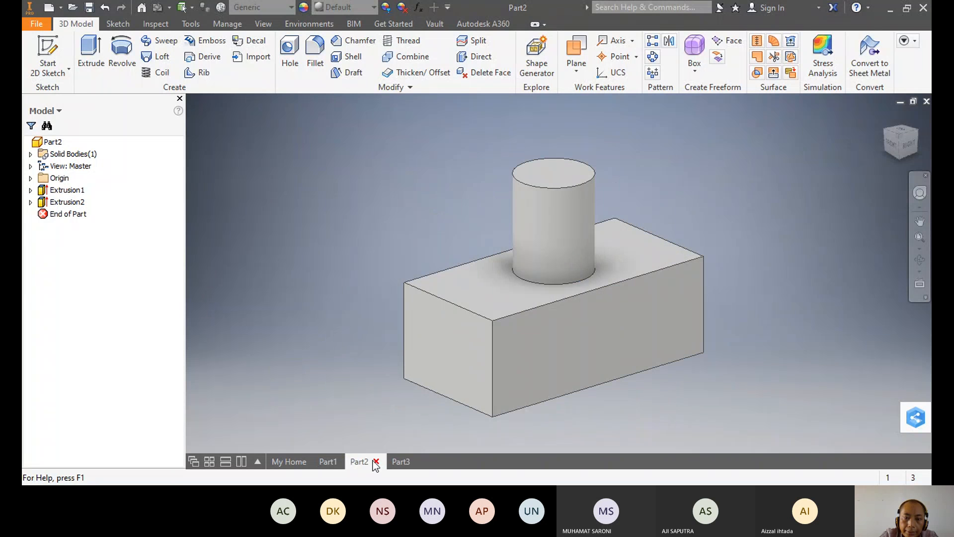
{"action": "left_click", "coordinate": [403, 461]}
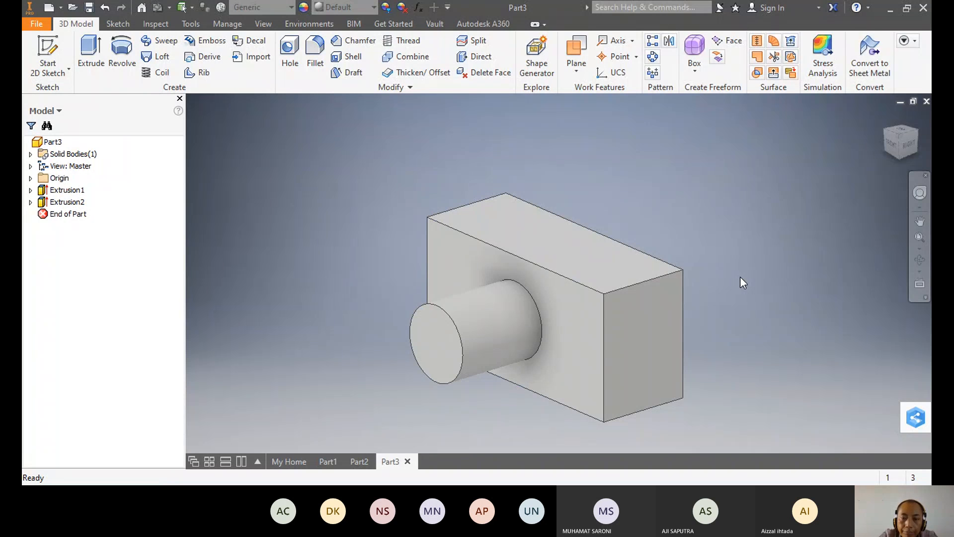
{"action": "left_click", "coordinate": [327, 461]}
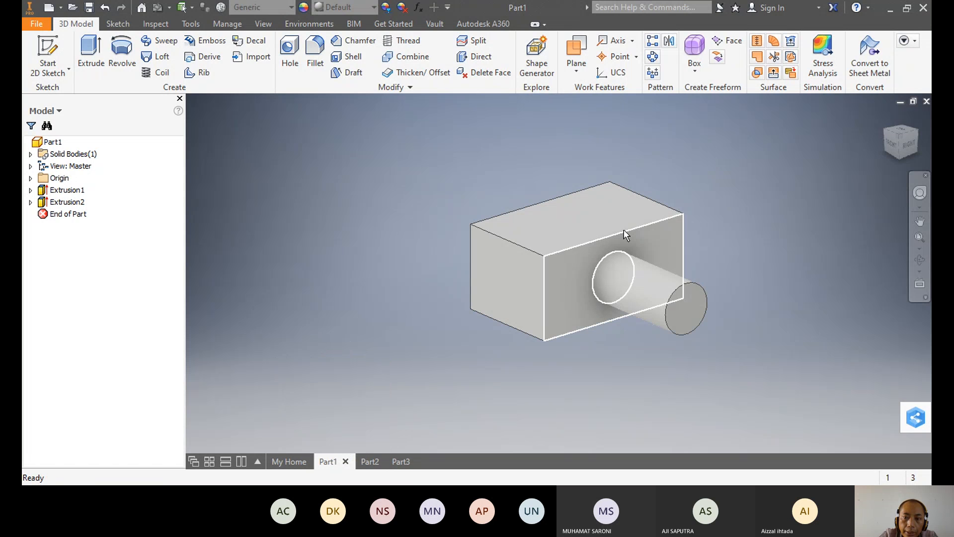
{"action": "left_click", "coordinate": [368, 462]}
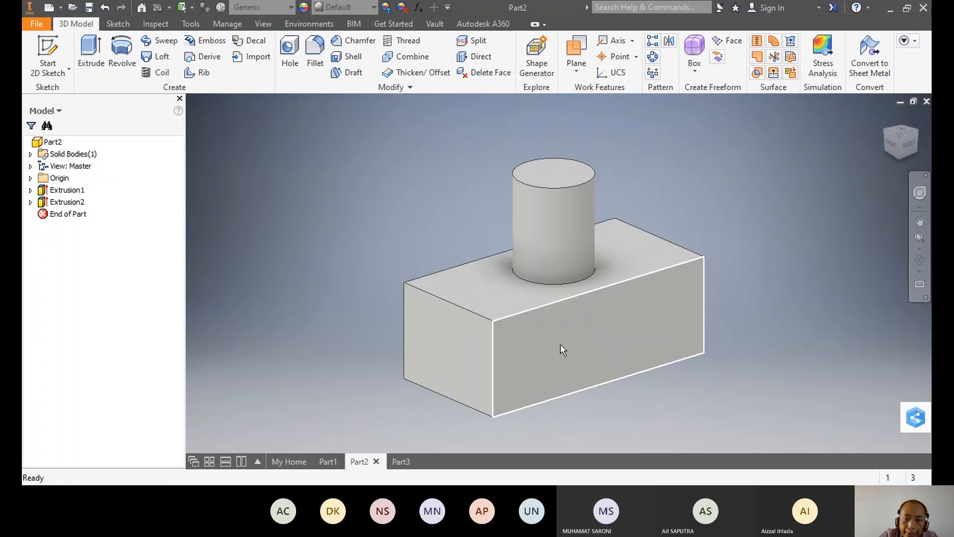
{"action": "left_click", "coordinate": [401, 462]}
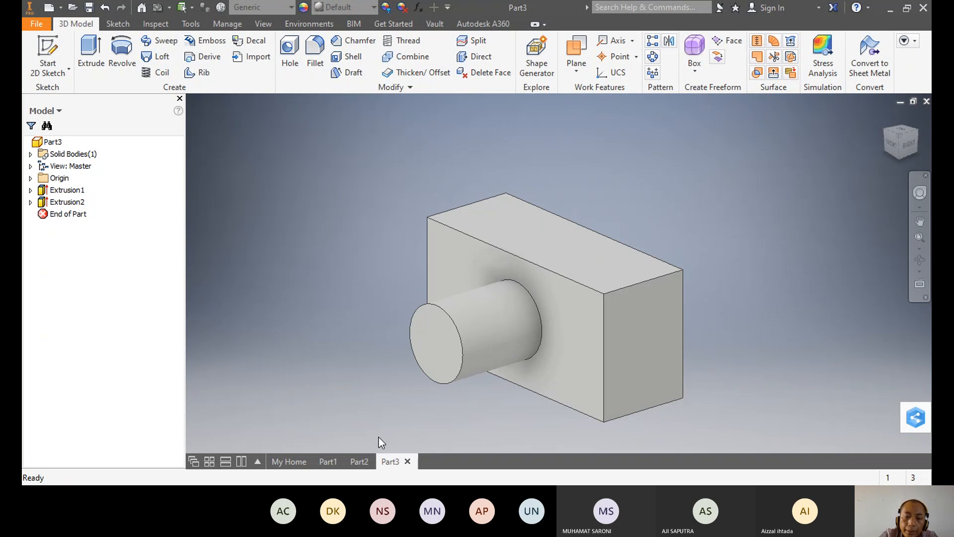
{"action": "left_click", "coordinate": [329, 461]}
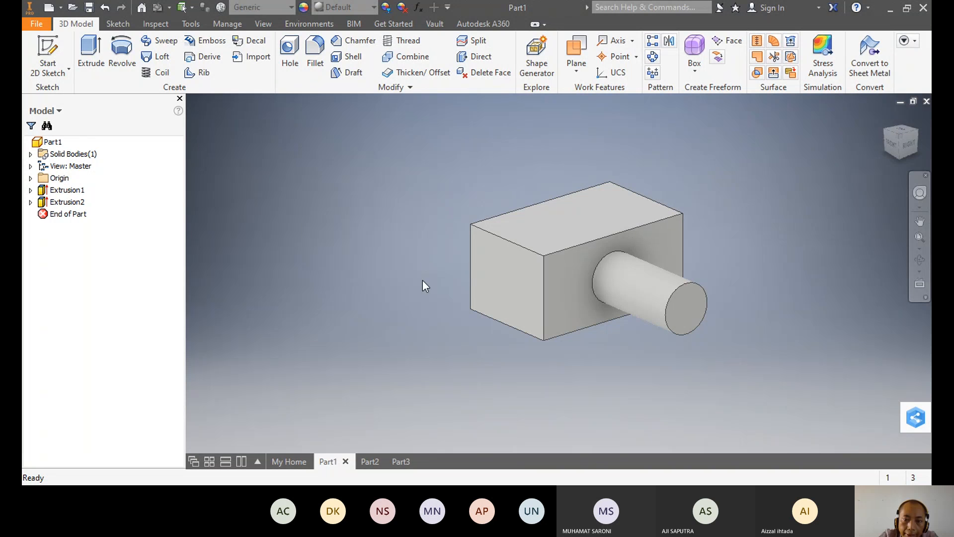
{"action": "left_click", "coordinate": [366, 461]}
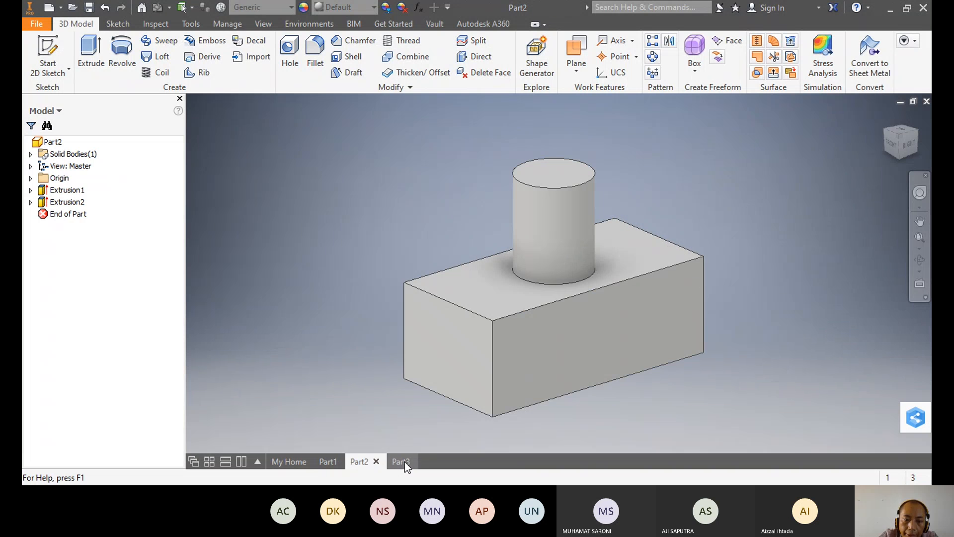
{"action": "left_click", "coordinate": [404, 461]}
{"action": "left_click", "coordinate": [336, 464]}
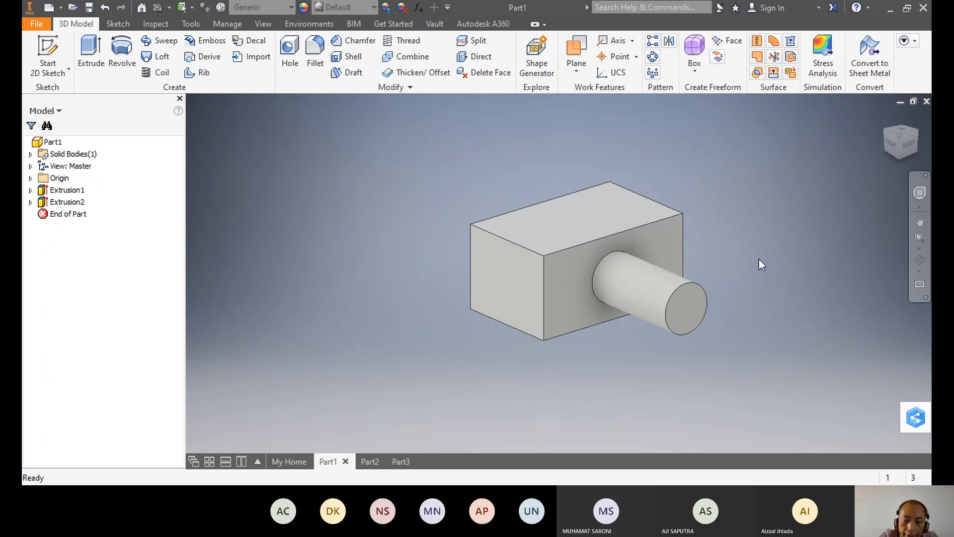
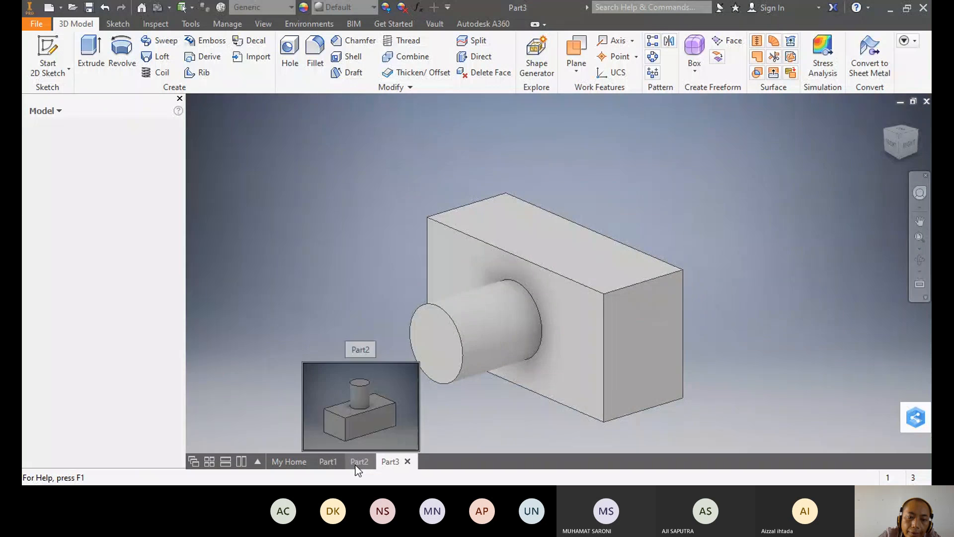
{"action": "left_click", "coordinate": [357, 465]}
{"action": "left_click", "coordinate": [328, 462]}
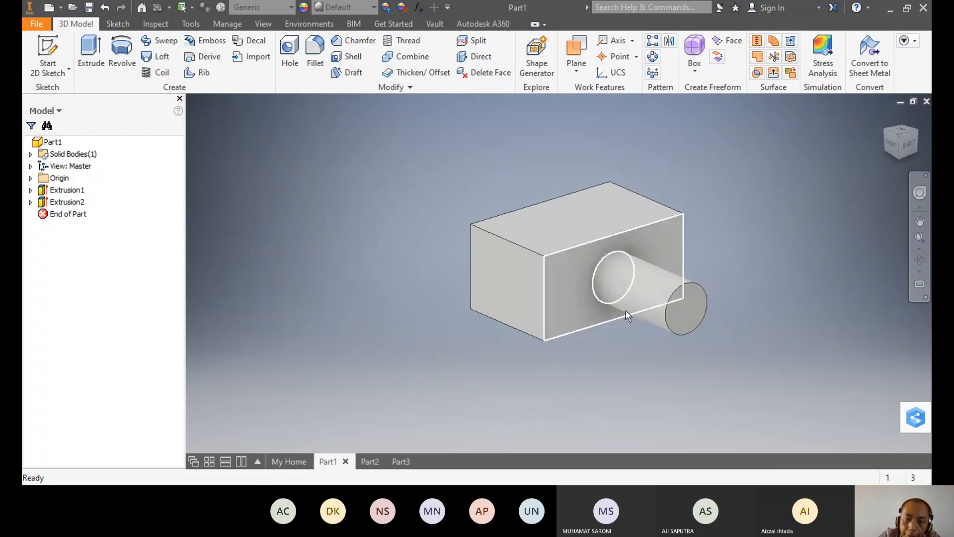
Step: Create a new part from the metric Sheet Metal (mm).ipt template and start a sketch on the horizontal origin plane
{"action": "left_click", "coordinate": [46, 9]}
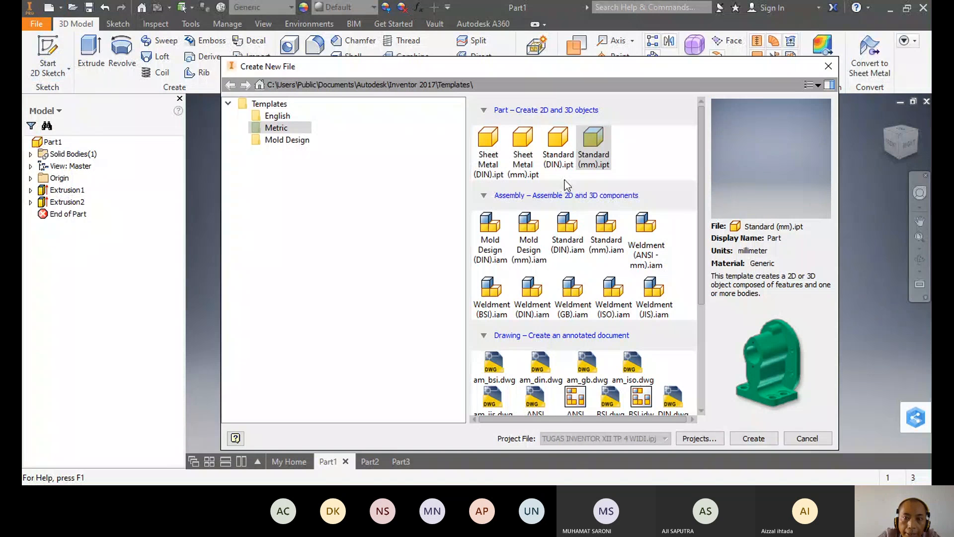
{"action": "left_click", "coordinate": [524, 159]}
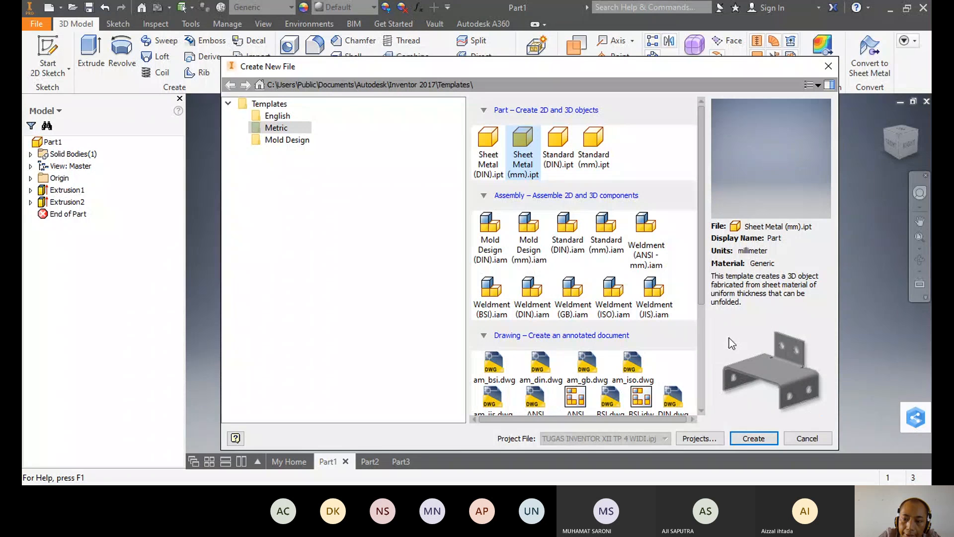
{"action": "left_click", "coordinate": [765, 441]}
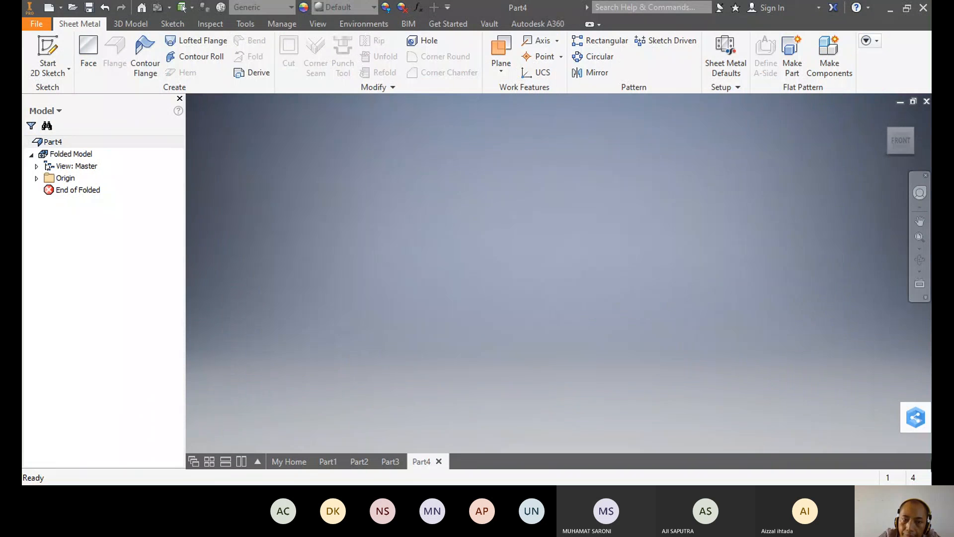
{"action": "left_click", "coordinate": [53, 58]}
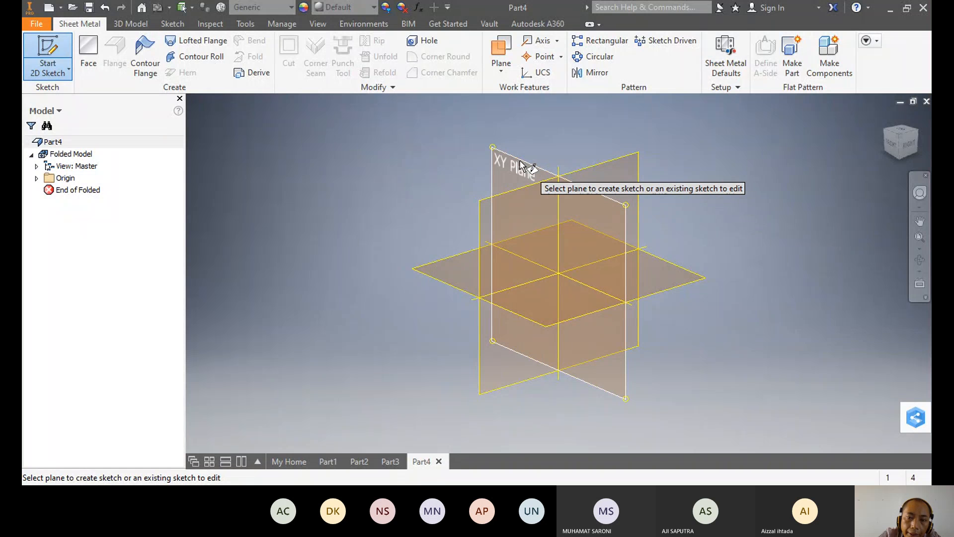
{"action": "left_click", "coordinate": [457, 253]}
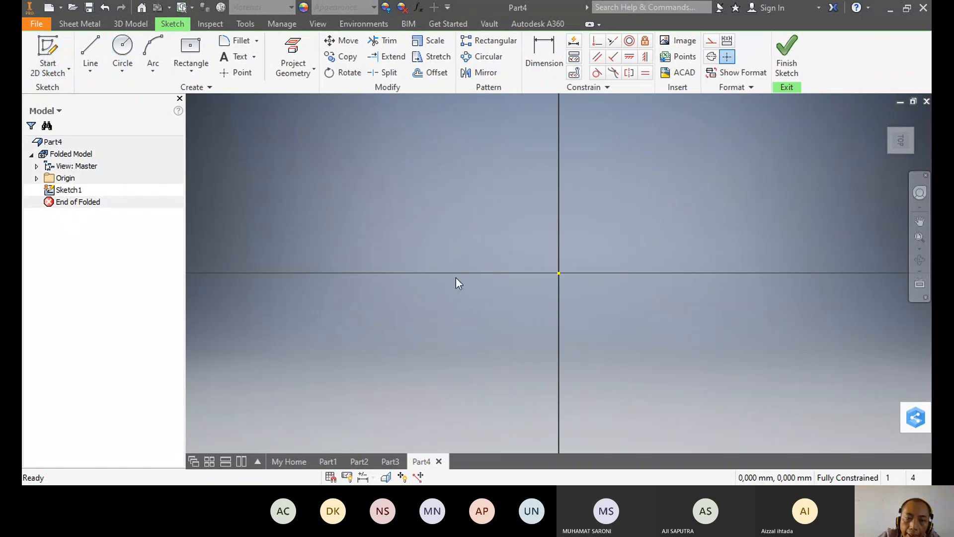
Step: Draw a two-point center rectangle 40 mm long and 20 mm wide at the origin, and finish the sketch
{"action": "left_click", "coordinate": [199, 72]}
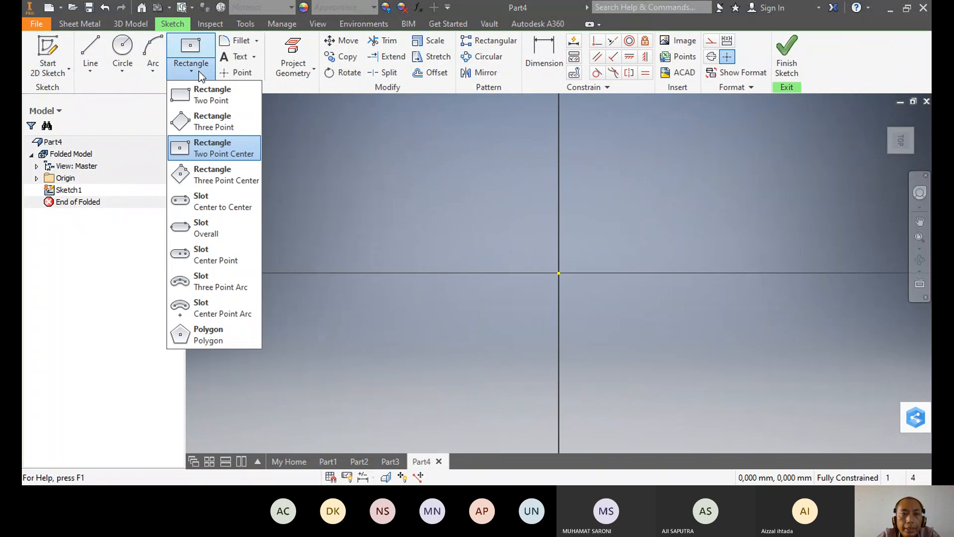
{"action": "left_click", "coordinate": [214, 151]}
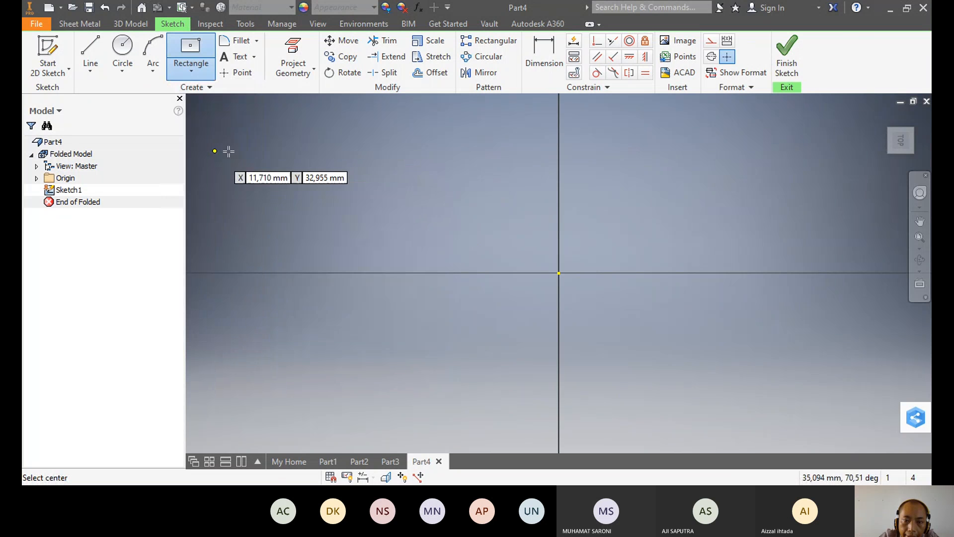
{"action": "left_click", "coordinate": [559, 273]}
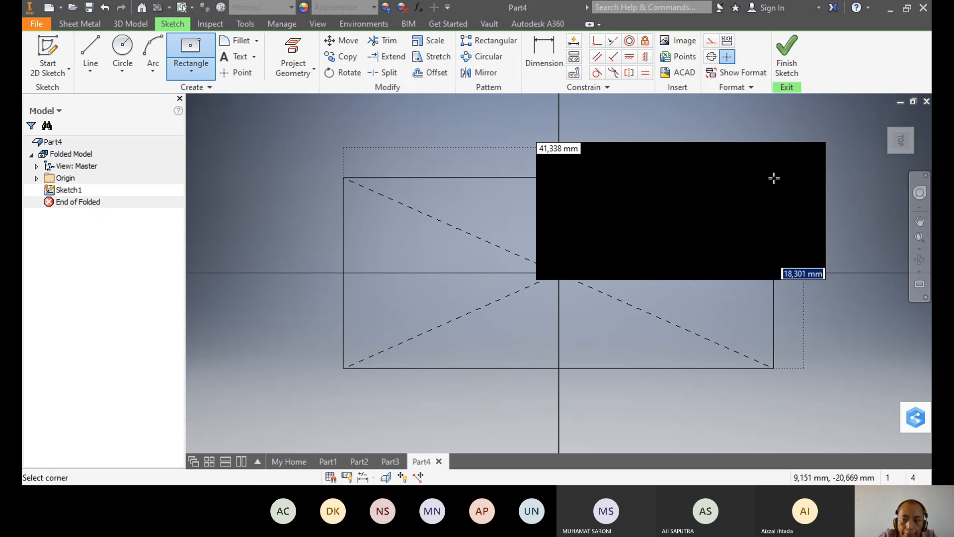
{"action": "type", "text": "2"}
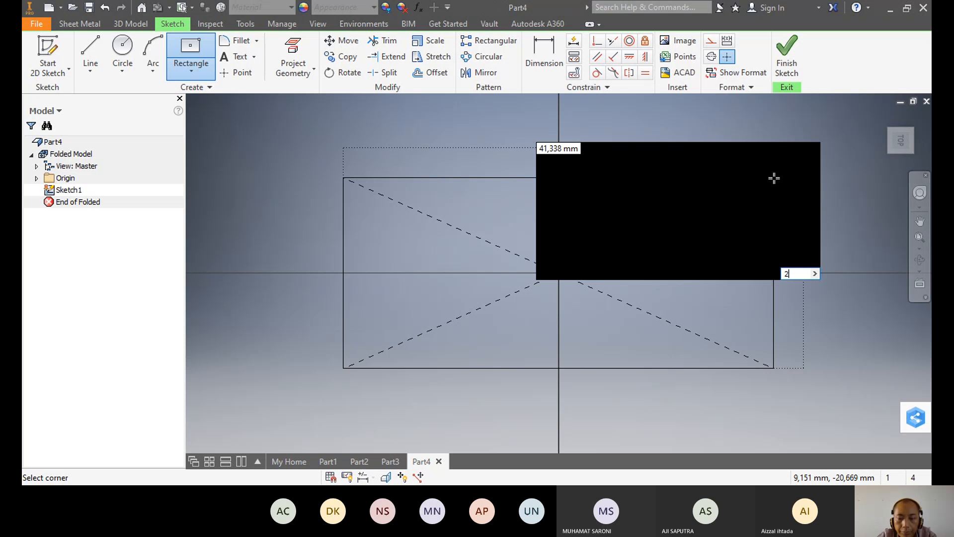
{"action": "type", "text": "0"}
{"action": "key", "text": "Tab"}
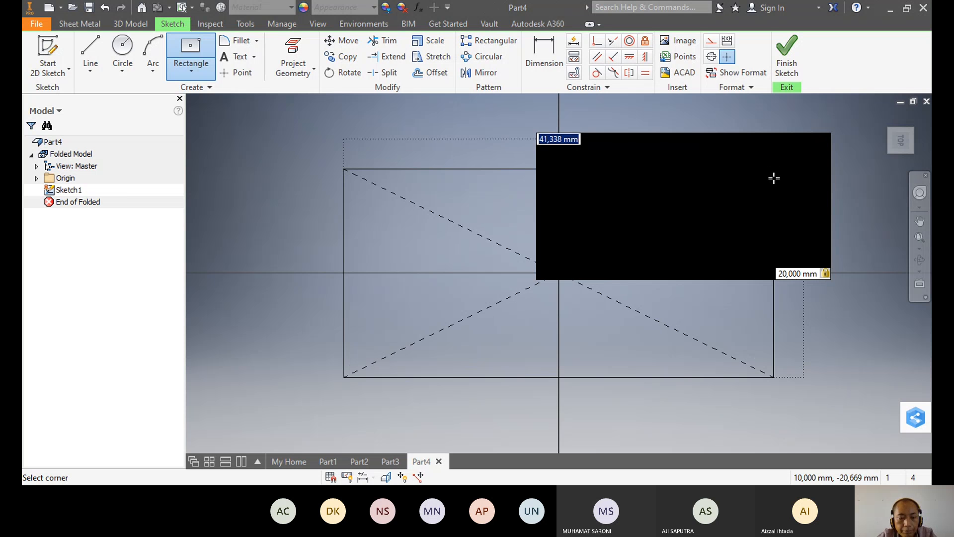
{"action": "type", "text": "40"}
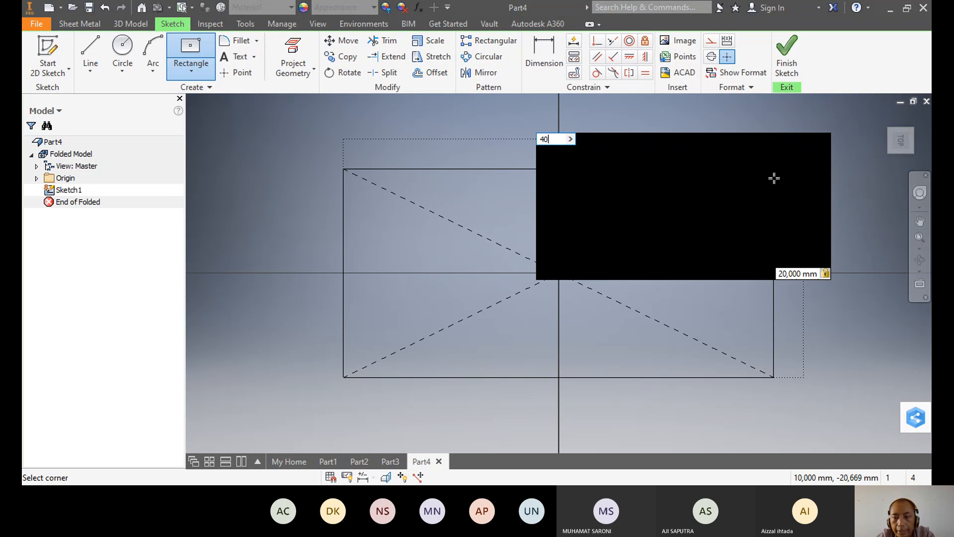
{"action": "key", "text": "Return"}
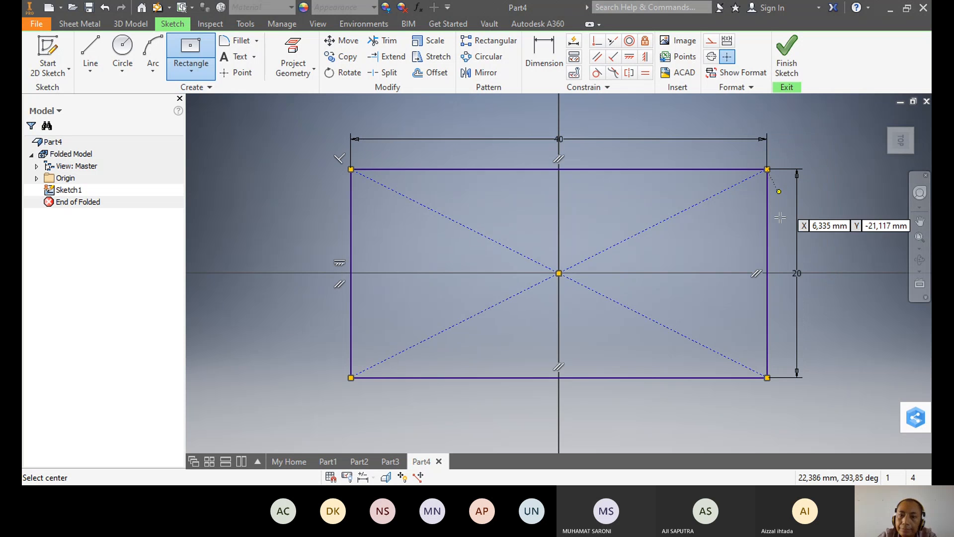
{"action": "left_click", "coordinate": [786, 64]}
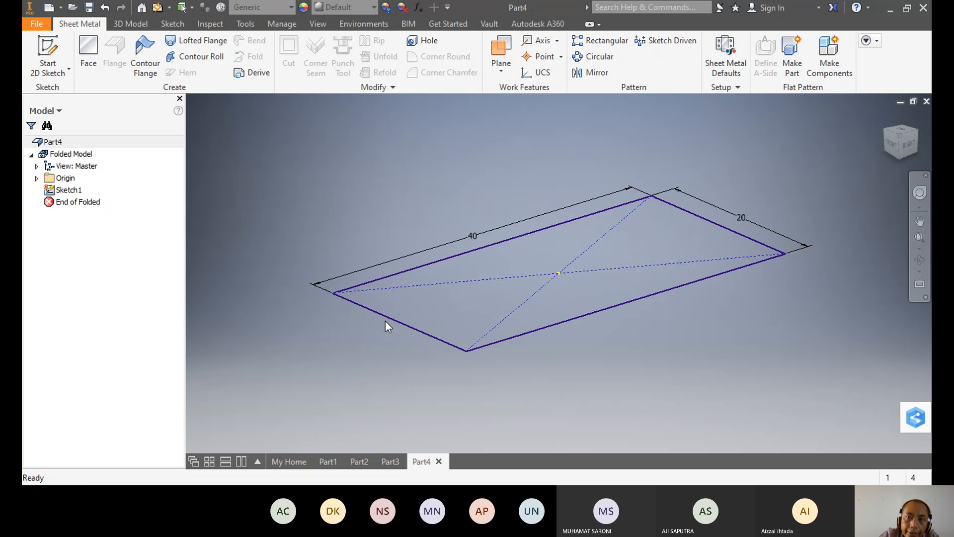
Step: Create a sheet metal face from the rectangle and add a 15 mm high, 90° flange along its rear short edge
{"action": "left_click", "coordinate": [91, 53]}
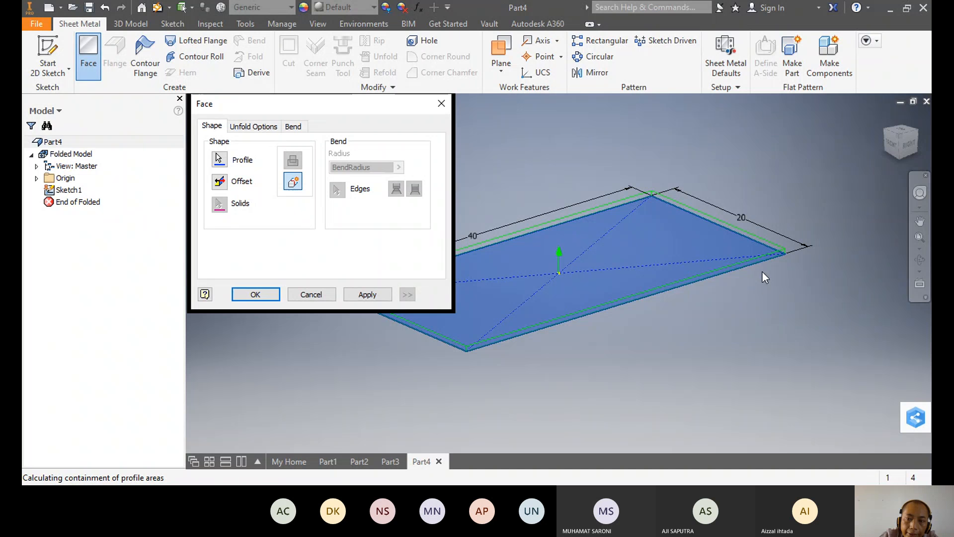
{"action": "left_click", "coordinate": [255, 294]}
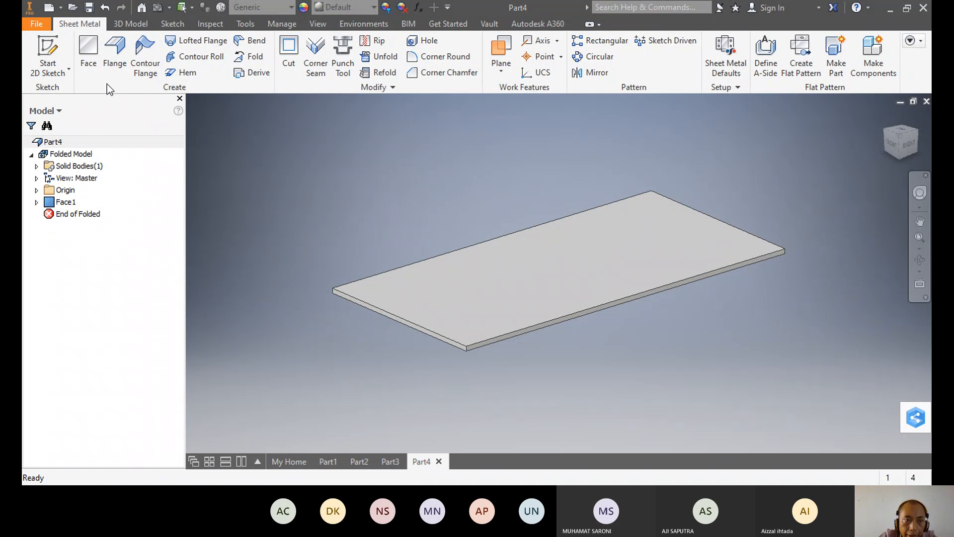
{"action": "left_click", "coordinate": [119, 65]}
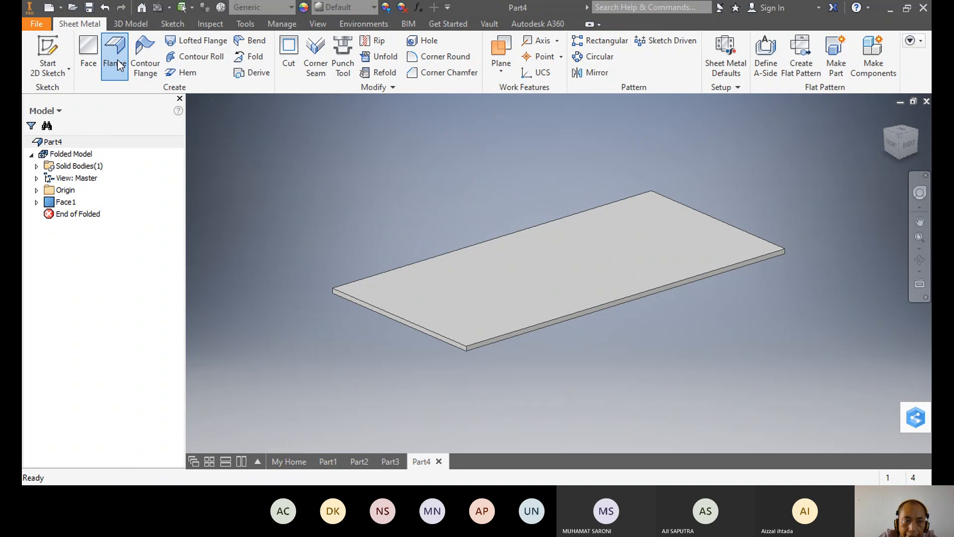
{"action": "left_click", "coordinate": [749, 234]}
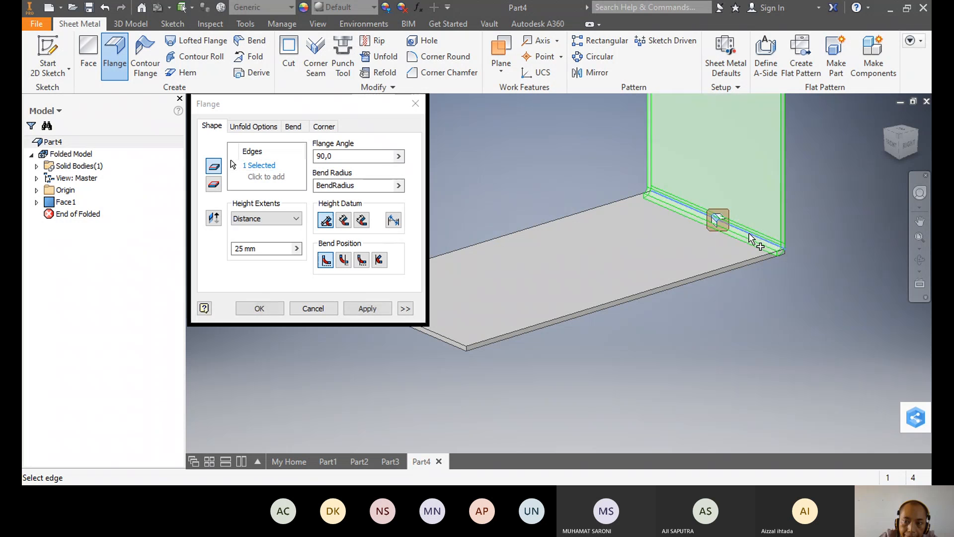
{"action": "scroll", "coordinate": [748, 233], "scroll_direction": "up", "scroll_amount": 5}
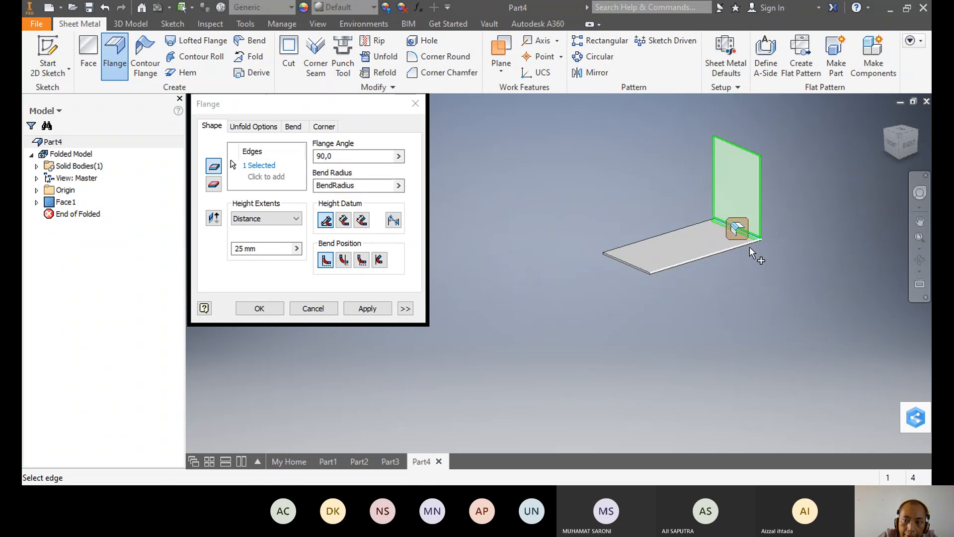
{"action": "scroll", "coordinate": [747, 247], "scroll_direction": "down", "scroll_amount": 3}
{"action": "middle_click_drag", "start_coordinate": [751, 257], "coordinate": [727, 352]}
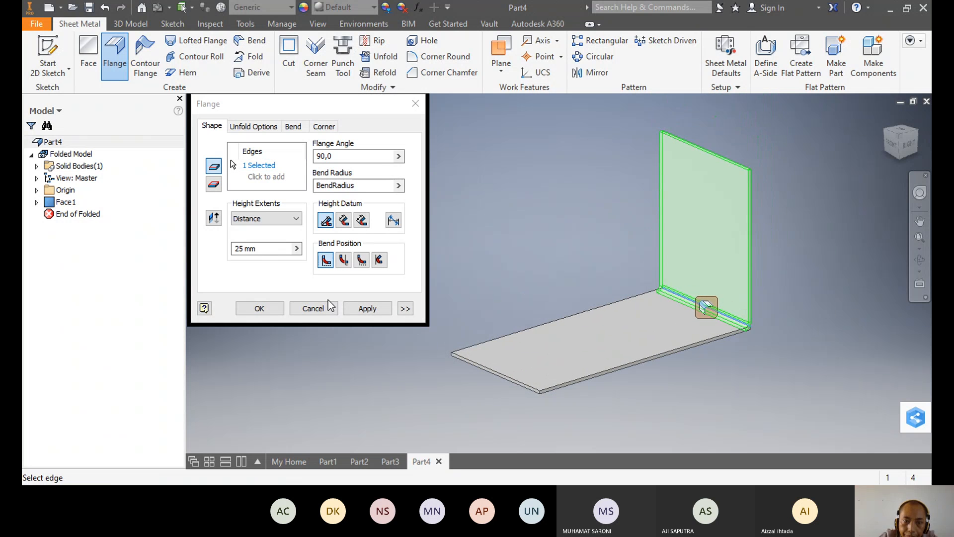
{"action": "left_click", "coordinate": [268, 249]}
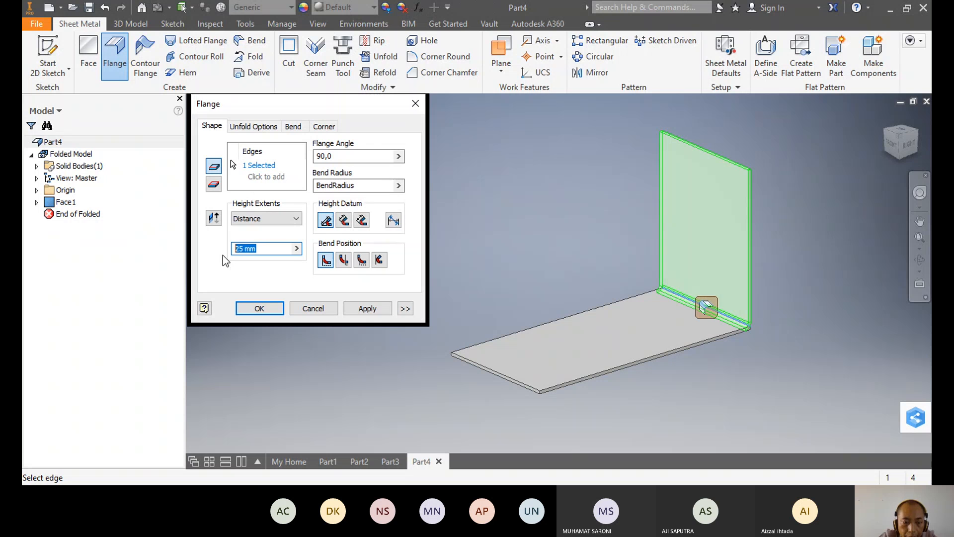
{"action": "type", "text": "15"}
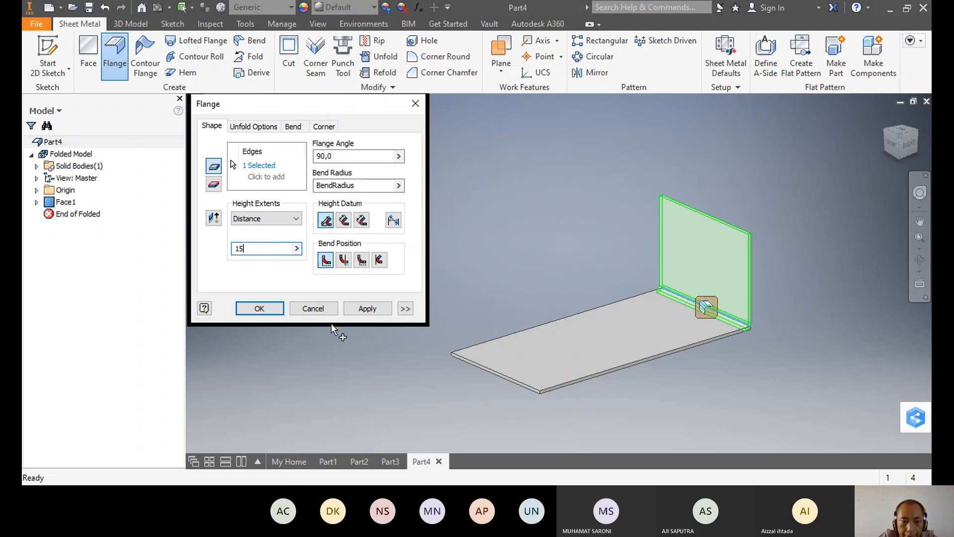
{"action": "left_click", "coordinate": [259, 308]}
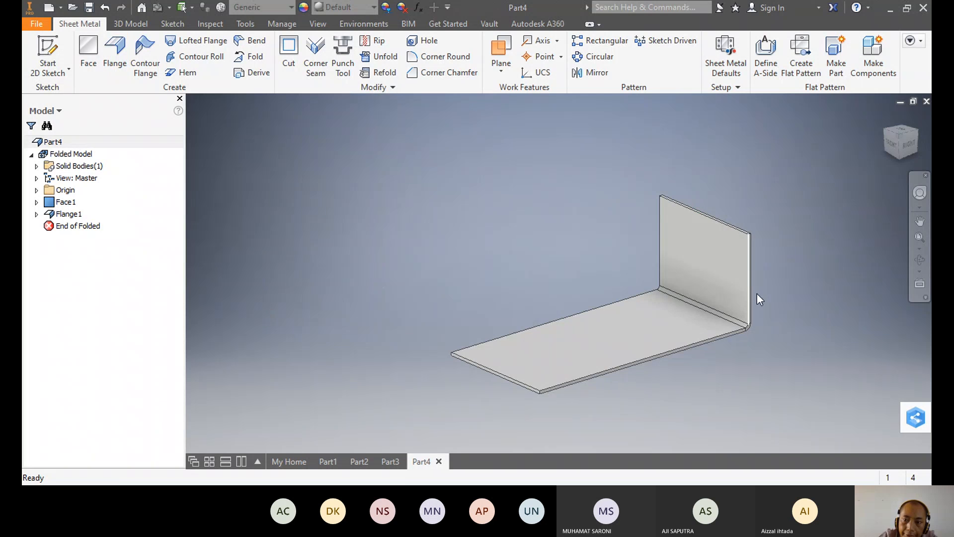
Step: Examine the new flange and its bend on the plate from several sides
{"action": "scroll", "coordinate": [763, 334], "scroll_direction": "up", "scroll_amount": 5}
{"action": "scroll", "coordinate": [764, 341], "scroll_direction": "down", "scroll_amount": 5}
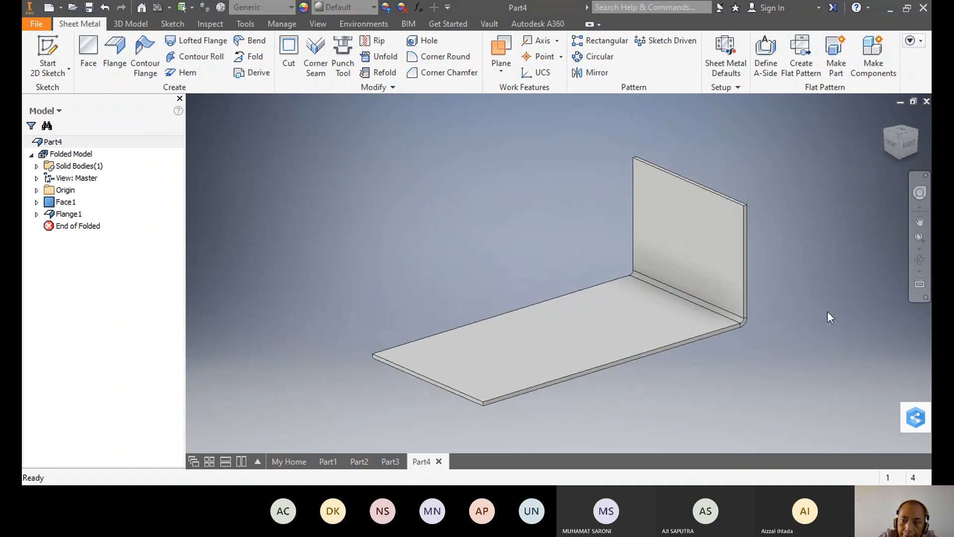
{"action": "left_click", "coordinate": [919, 259]}
{"action": "left_click_drag", "start_coordinate": [714, 317], "coordinate": [635, 330]}
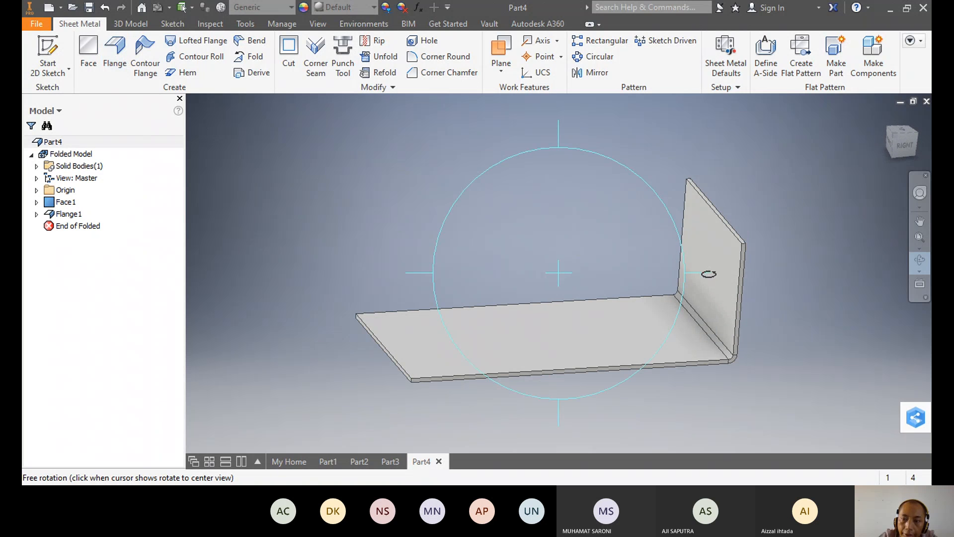
{"action": "left_click", "coordinate": [839, 246]}
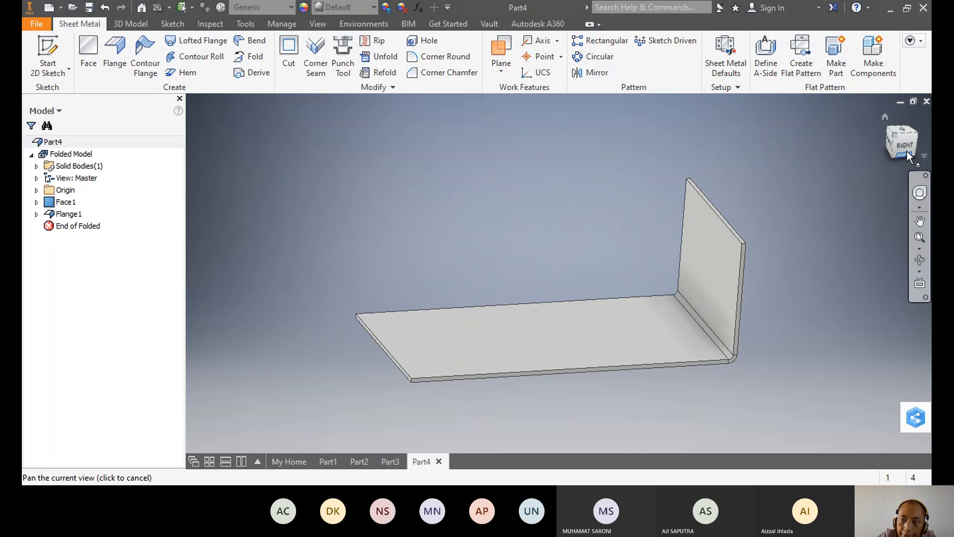
{"action": "left_click", "coordinate": [917, 132]}
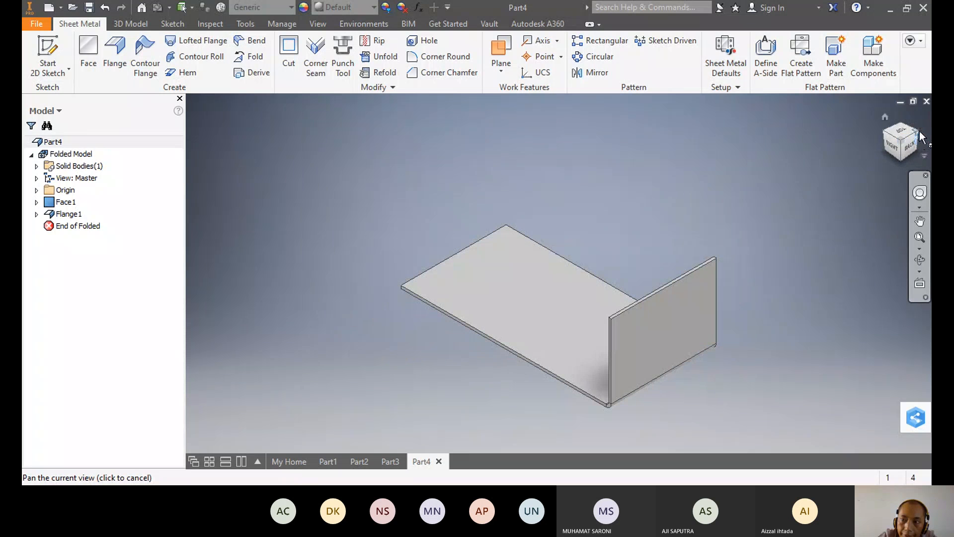
{"action": "left_click", "coordinate": [919, 131]}
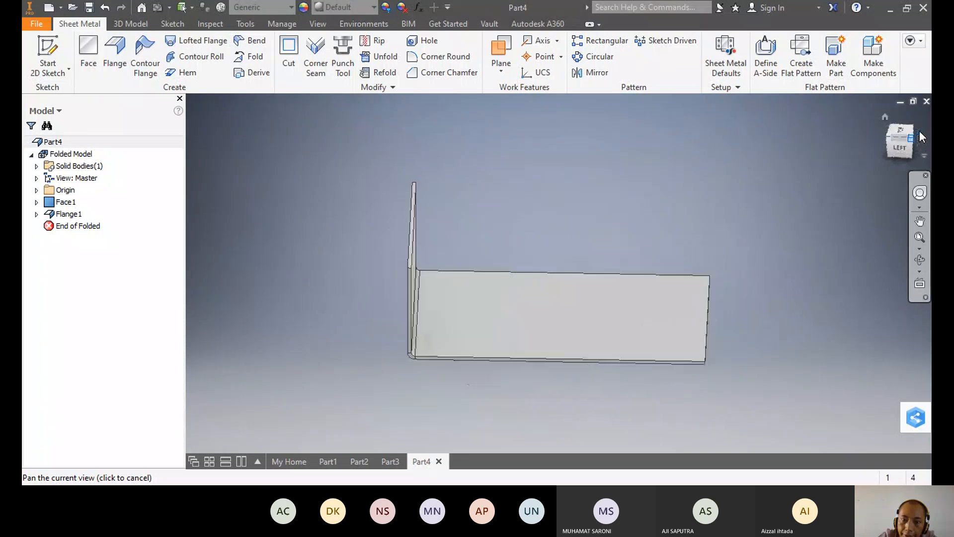
{"action": "left_click", "coordinate": [919, 130]}
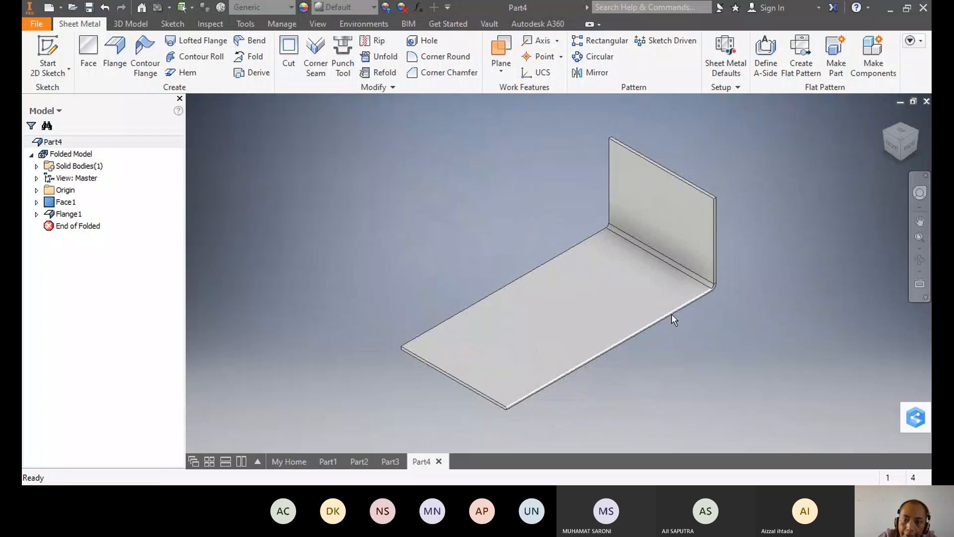
{"action": "scroll", "coordinate": [462, 420], "scroll_direction": "up", "scroll_amount": 3}
{"action": "scroll", "coordinate": [462, 420], "scroll_direction": "down", "scroll_amount": 2}
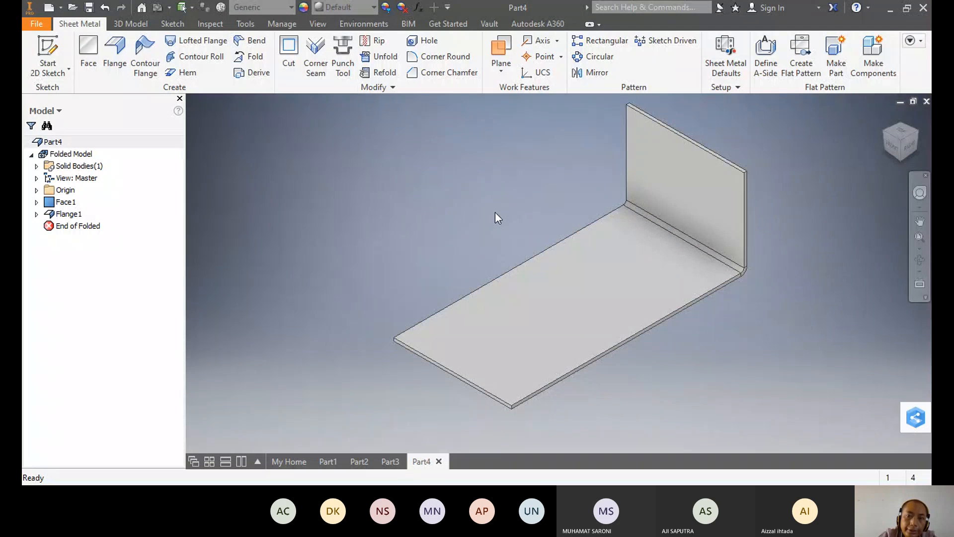
Step: Add a 15 mm high, 90° flange along the plate's opposite short edge
{"action": "left_click", "coordinate": [111, 61]}
{"action": "left_click", "coordinate": [473, 385]}
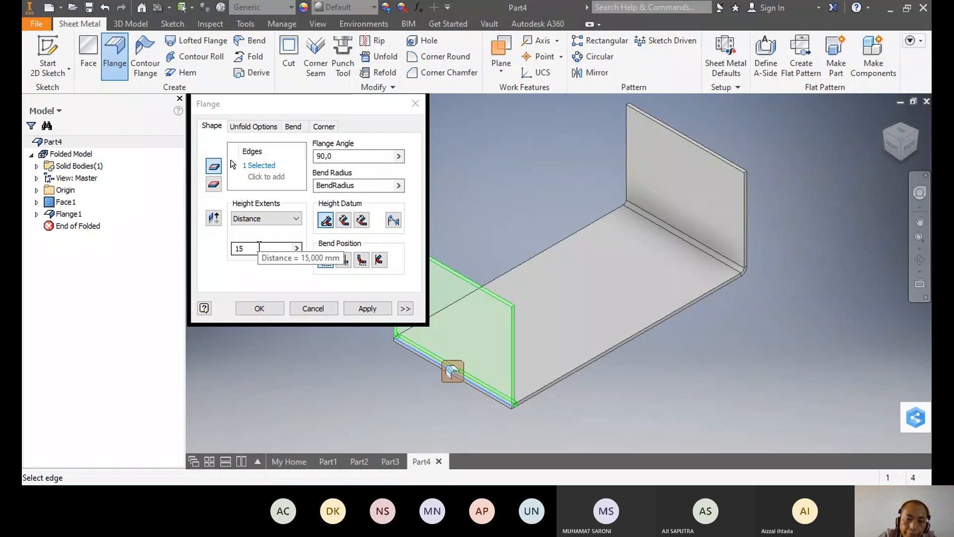
{"action": "left_click", "coordinate": [259, 308]}
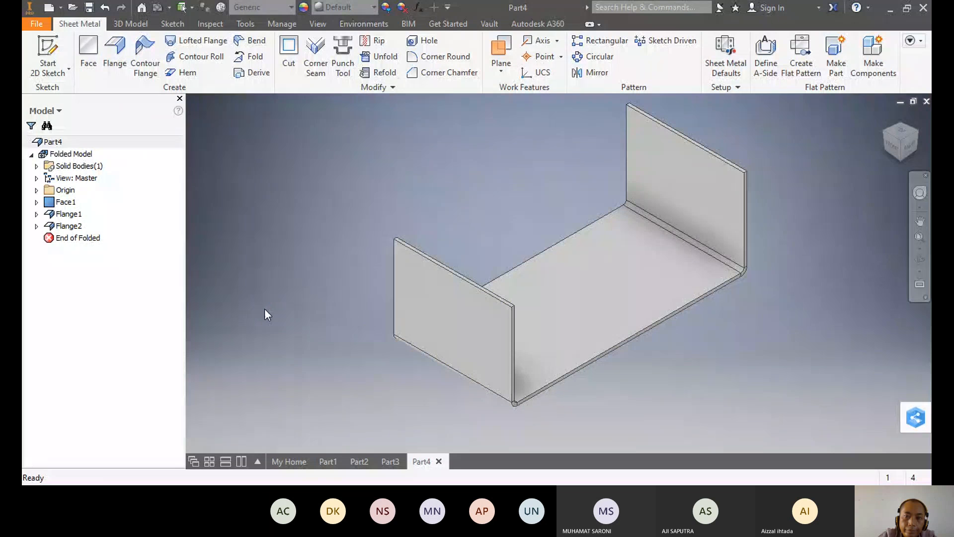
Step: Add a 25 mm high, 90° flange along the plate's back long edge, between the two short flanges
{"action": "left_click", "coordinate": [114, 54]}
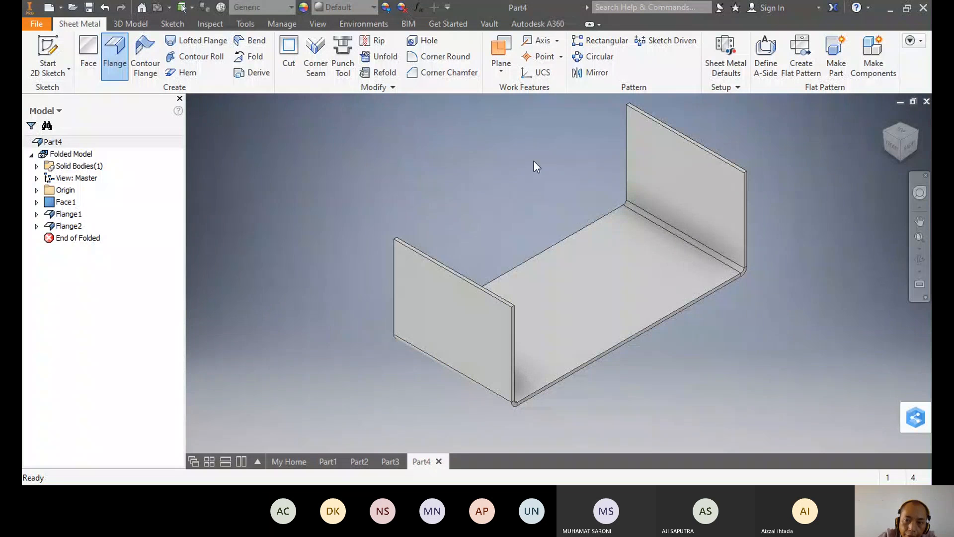
{"action": "left_click", "coordinate": [579, 236]}
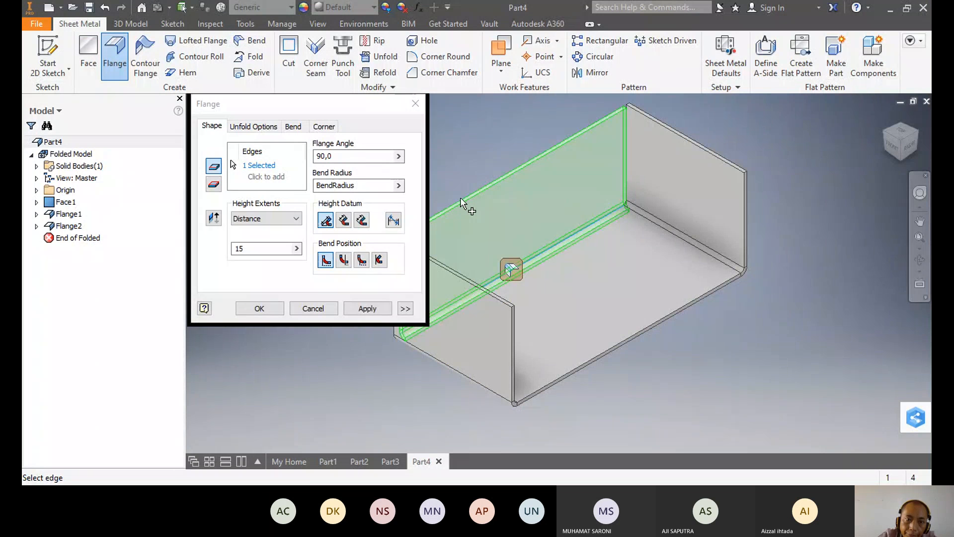
{"action": "double_click", "coordinate": [248, 248]}
{"action": "type", "text": "25"}
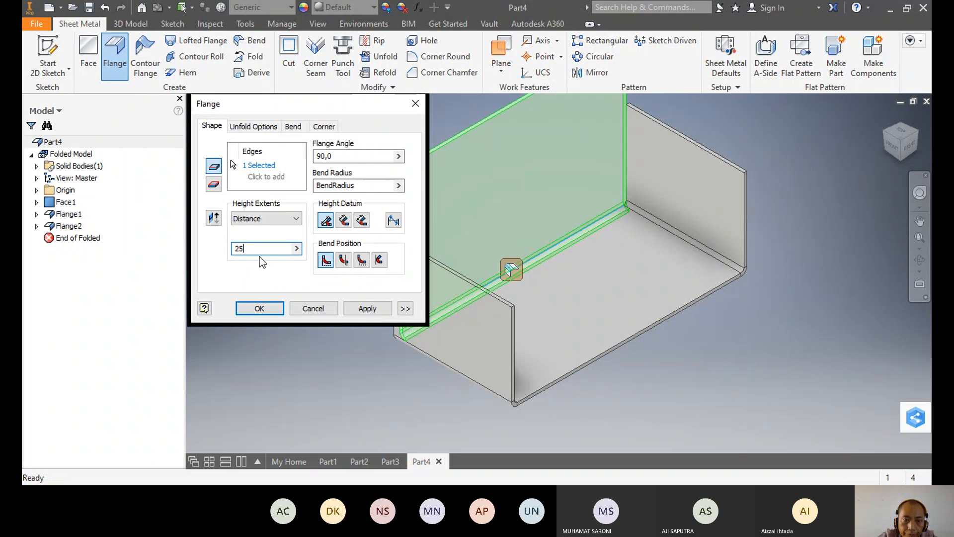
{"action": "left_click", "coordinate": [257, 307]}
{"action": "key", "text": "F6"}
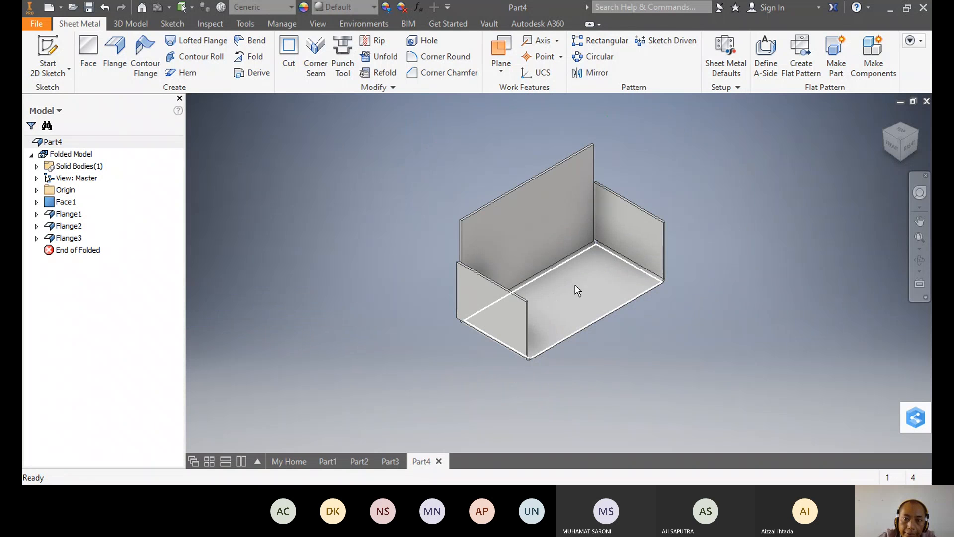
Step: Inspect how the three flanges and their bends meet at the corners of the plate
{"action": "left_click", "coordinate": [920, 259]}
{"action": "left_click_drag", "start_coordinate": [547, 272], "coordinate": [671, 236]}
{"action": "scroll", "coordinate": [532, 276], "scroll_direction": "up", "scroll_amount": 6}
{"action": "left_click_drag", "start_coordinate": [509, 244], "coordinate": [496, 283]}
{"action": "left_click_drag", "start_coordinate": [635, 228], "coordinate": [666, 190]}
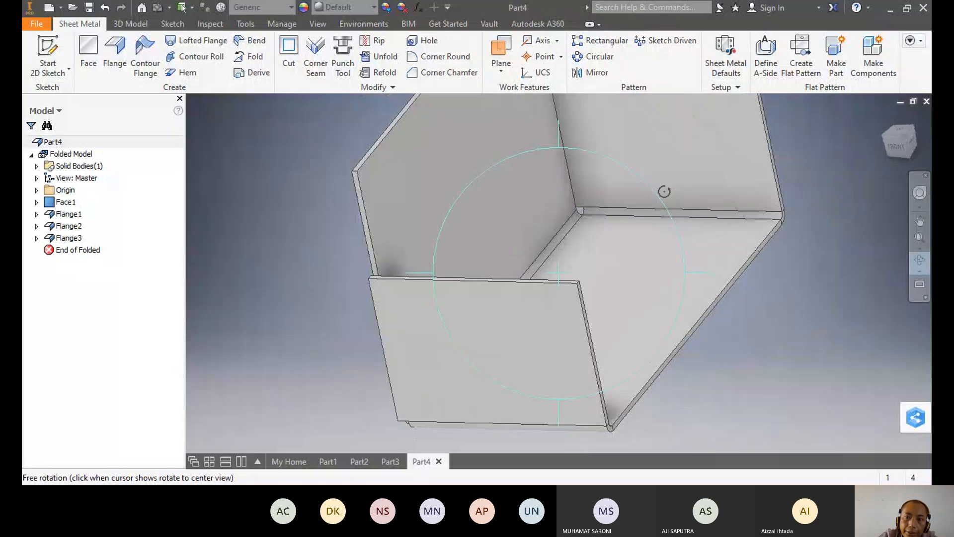
{"action": "scroll", "coordinate": [664, 192], "scroll_direction": "up", "scroll_amount": 3}
{"action": "scroll", "coordinate": [665, 192], "scroll_direction": "down", "scroll_amount": 3}
{"action": "scroll", "coordinate": [664, 191], "scroll_direction": "up", "scroll_amount": 3}
{"action": "middle_click_drag", "start_coordinate": [664, 191], "coordinate": [548, 263]}
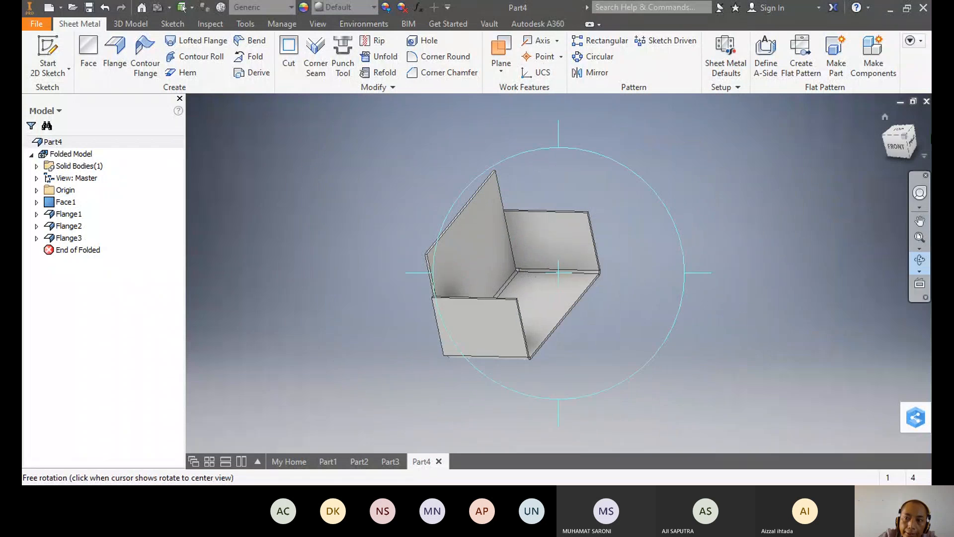
{"action": "left_click", "coordinate": [905, 144]}
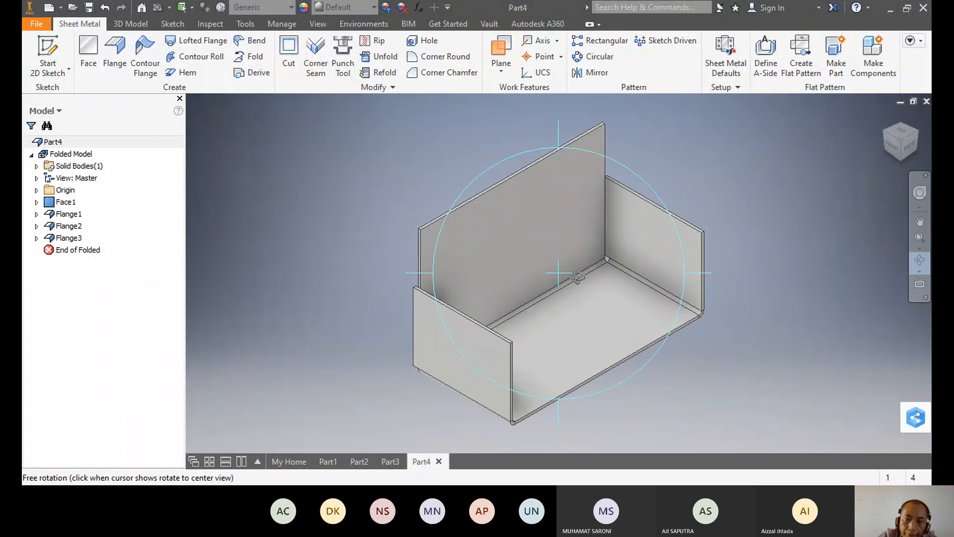
{"action": "key", "text": "Escape"}
Step: Sketch a 3 mm diameter circle near an upper corner on the inner face of the tall long flange, and finish the sketch
{"action": "left_click", "coordinate": [538, 232]}
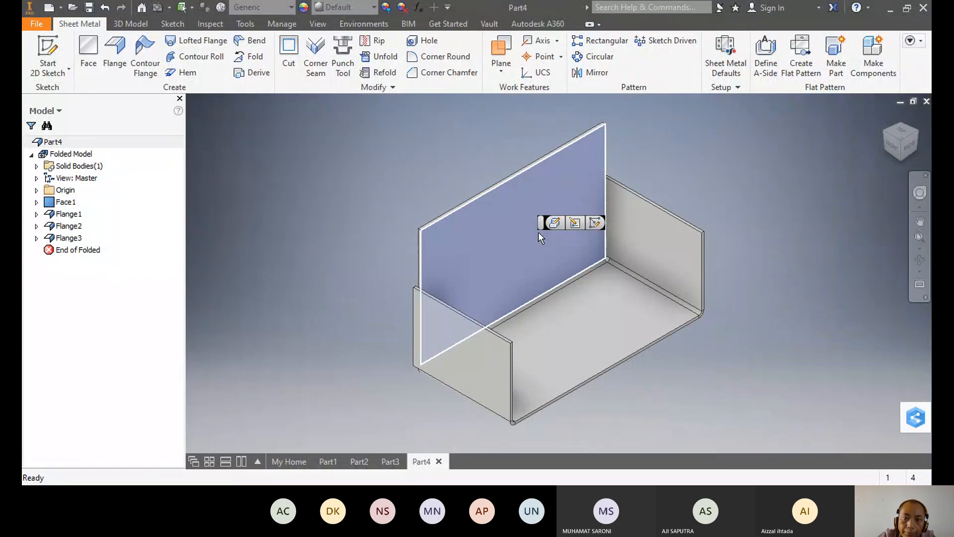
{"action": "left_click", "coordinate": [596, 222]}
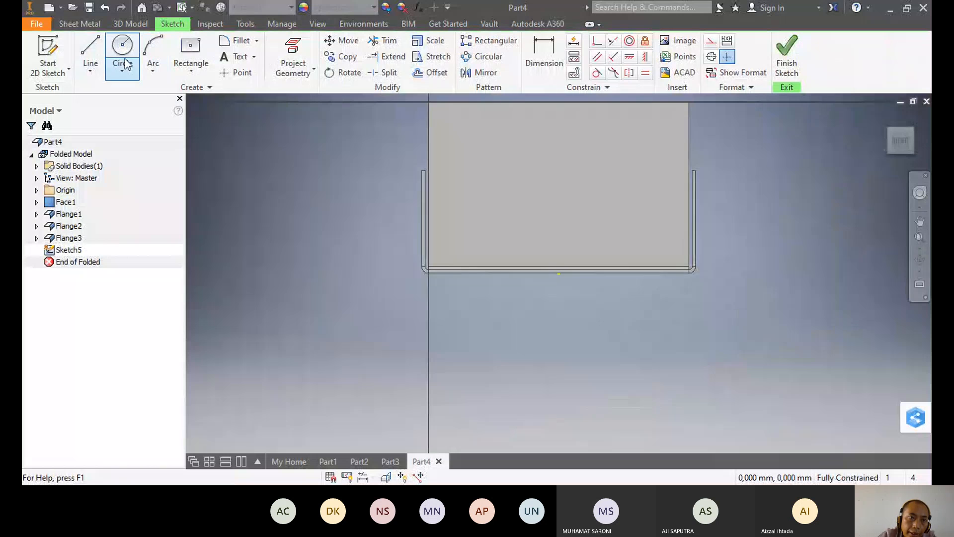
{"action": "left_click", "coordinate": [124, 70]}
{"action": "left_click", "coordinate": [133, 95]}
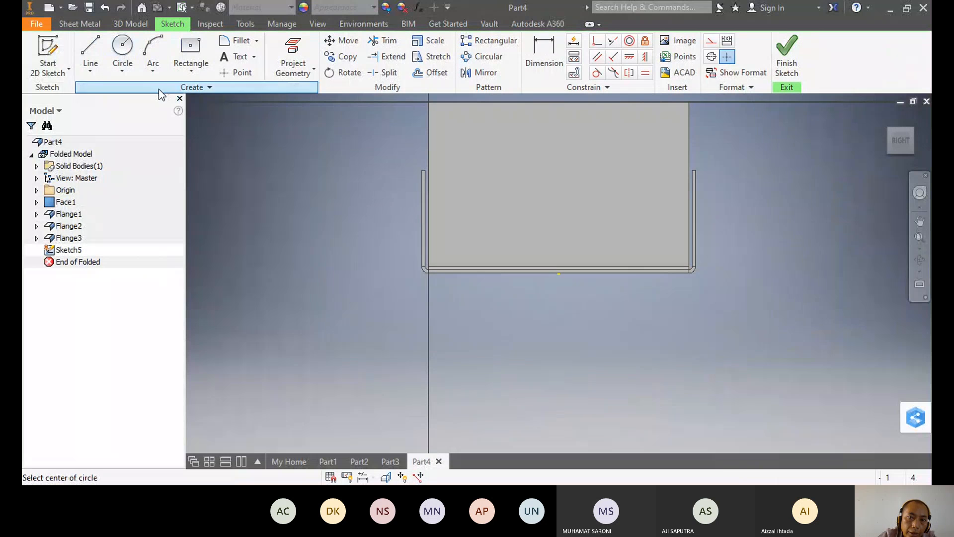
{"action": "left_click", "coordinate": [465, 133]}
{"action": "type", "text": "3"}
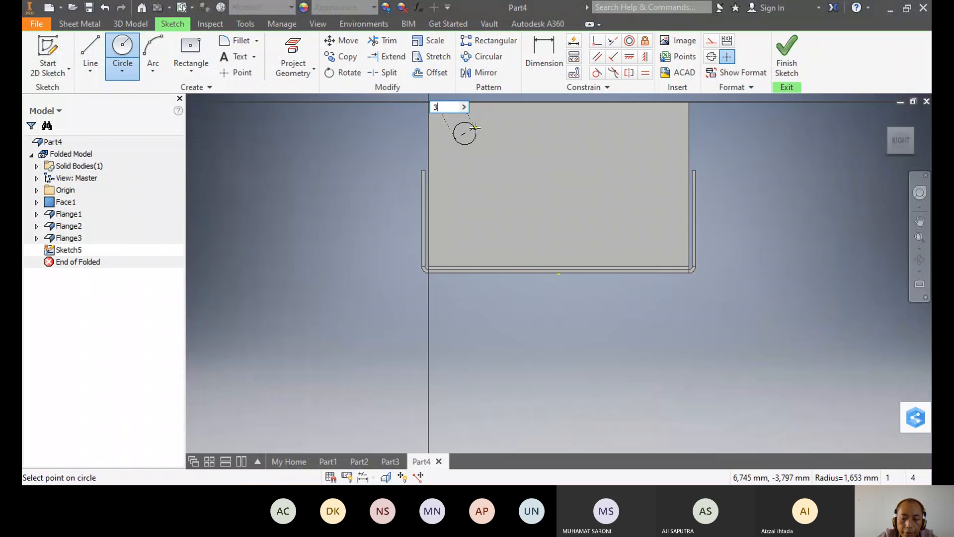
{"action": "key", "text": "Return"}
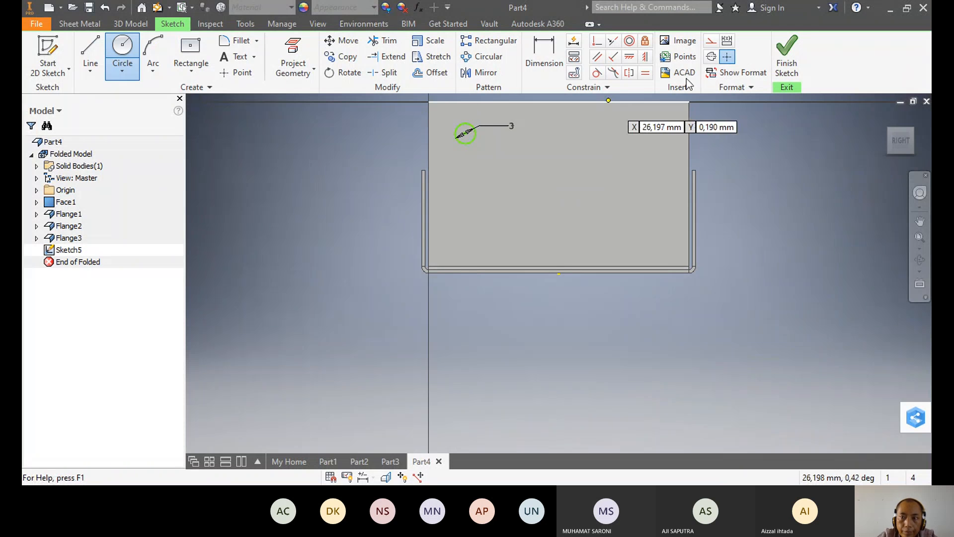
{"action": "left_click", "coordinate": [784, 63]}
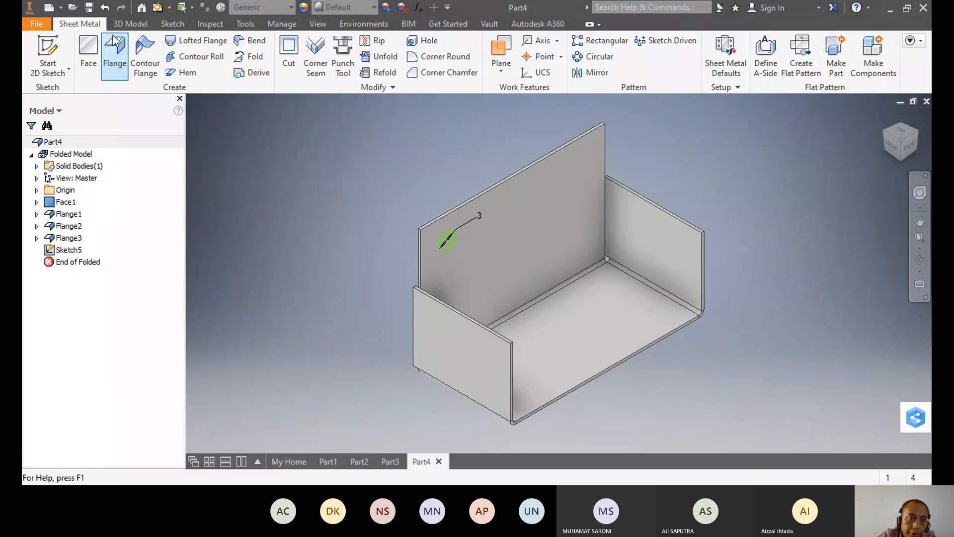
Step: Extrude the circle as a 15 mm cut through the tall flange to make a round hole
{"action": "left_click", "coordinate": [130, 24]}
{"action": "left_click", "coordinate": [91, 55]}
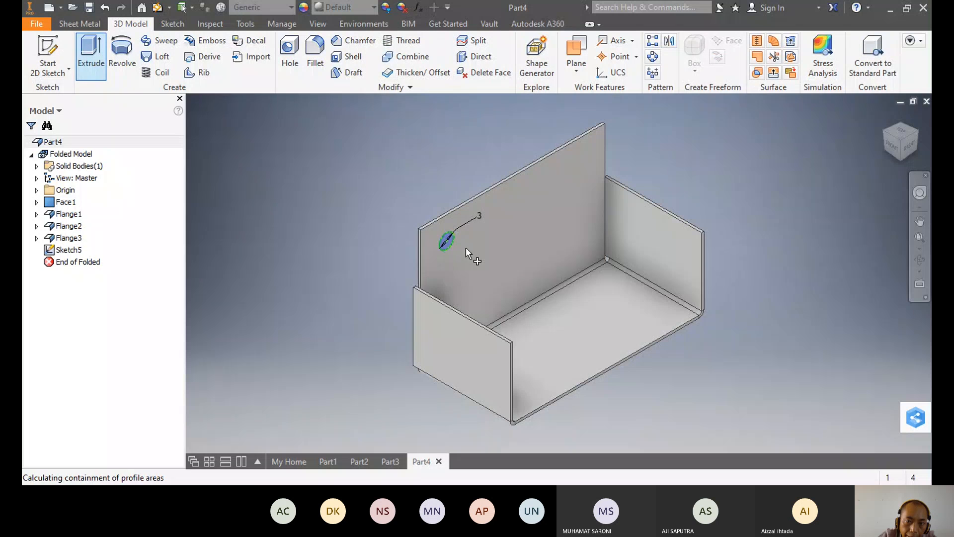
{"action": "left_click_drag", "start_coordinate": [526, 285], "coordinate": [392, 237]}
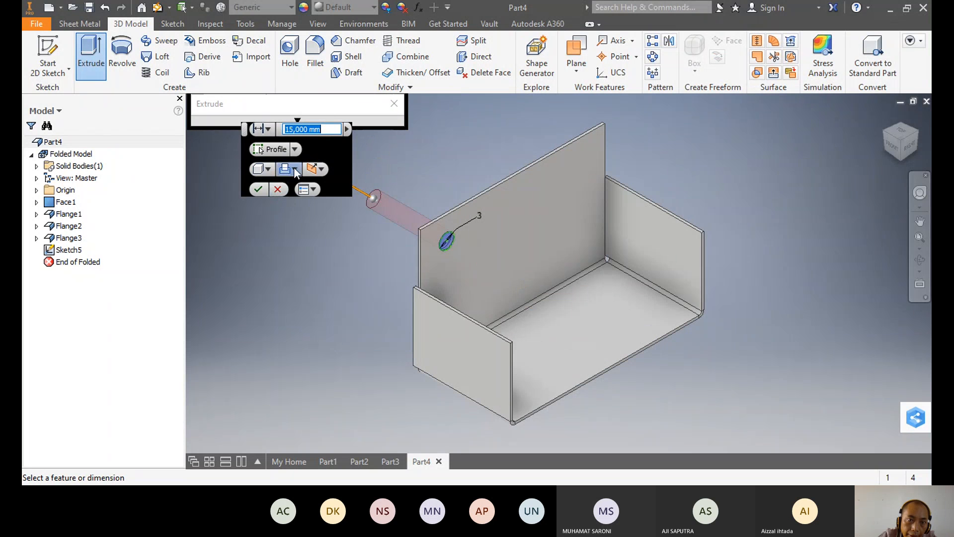
{"action": "left_click", "coordinate": [258, 189]}
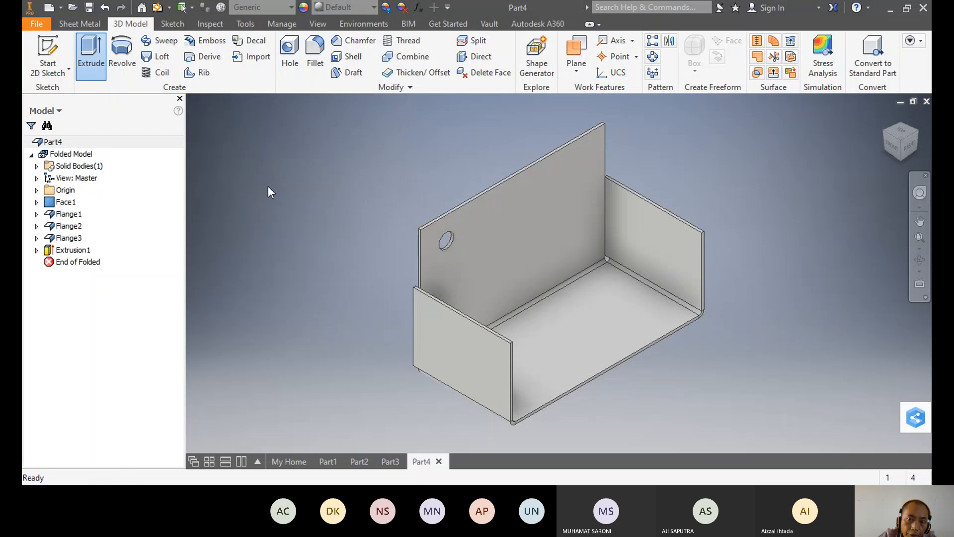
{"action": "left_click", "coordinate": [920, 259]}
{"action": "left_click_drag", "start_coordinate": [573, 251], "coordinate": [591, 216]}
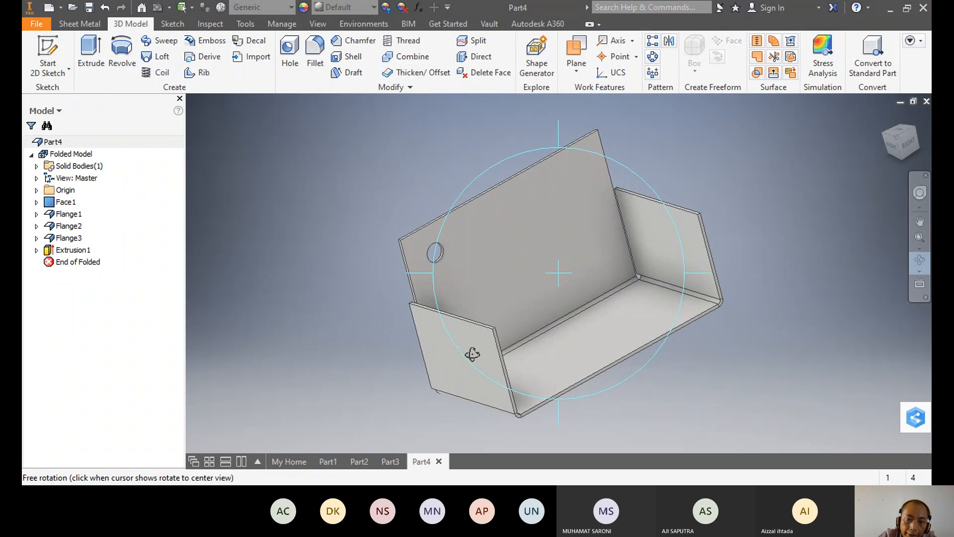
Step: Leave free orbit and inspect the finished sheet metal part from an isometric view of its inner side
{"action": "right_click", "coordinate": [648, 273]}
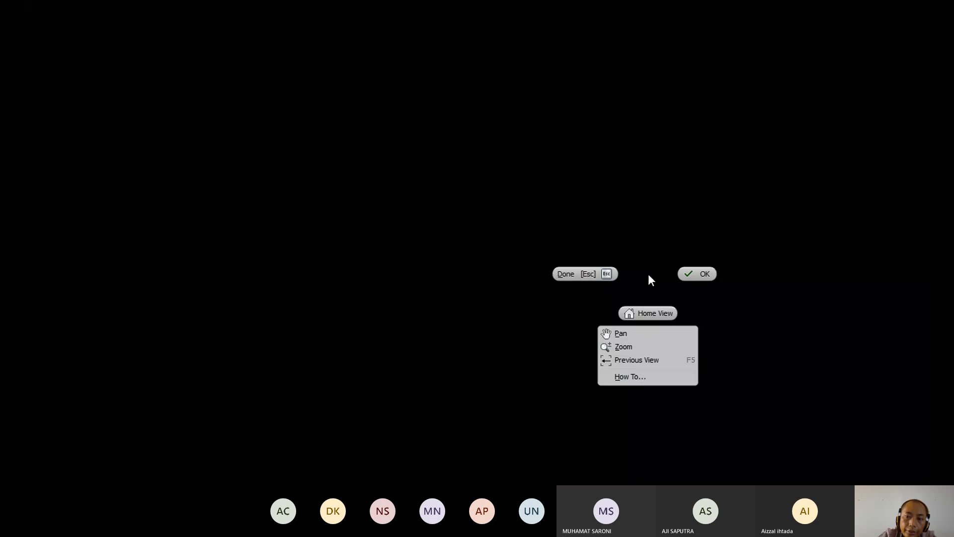
{"action": "left_click", "coordinate": [694, 275]}
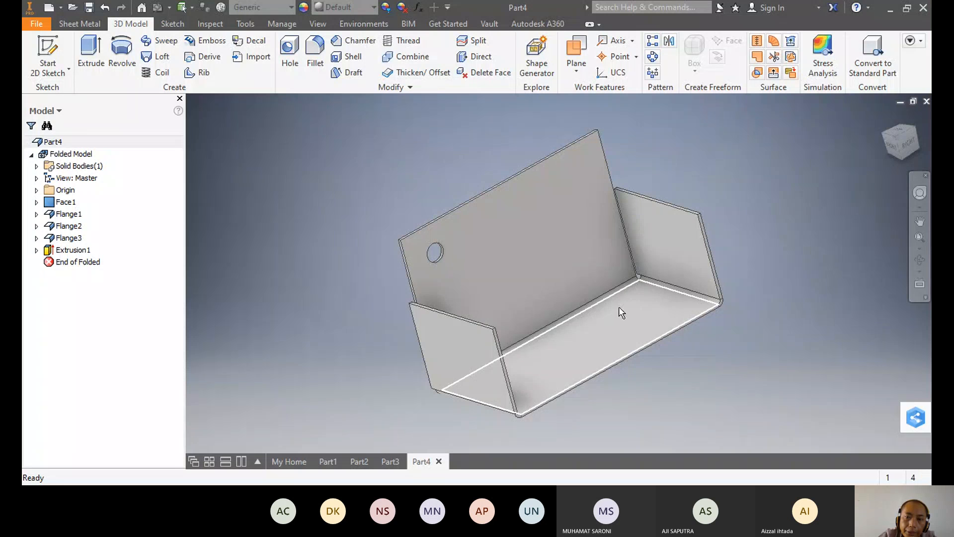
{"action": "left_click", "coordinate": [915, 131]}
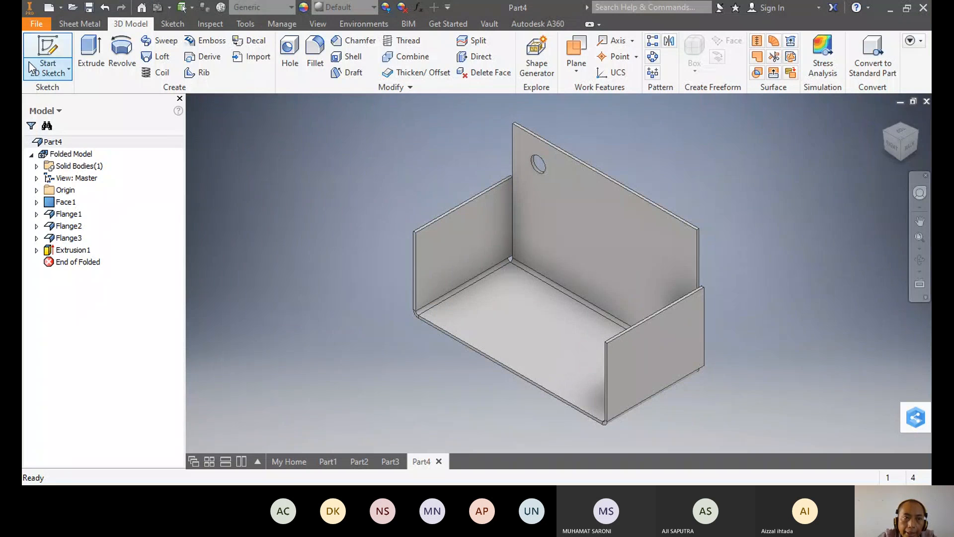
Step: Create a new assembly file from the metric Standard (mm).iam template
{"action": "left_click", "coordinate": [49, 7]}
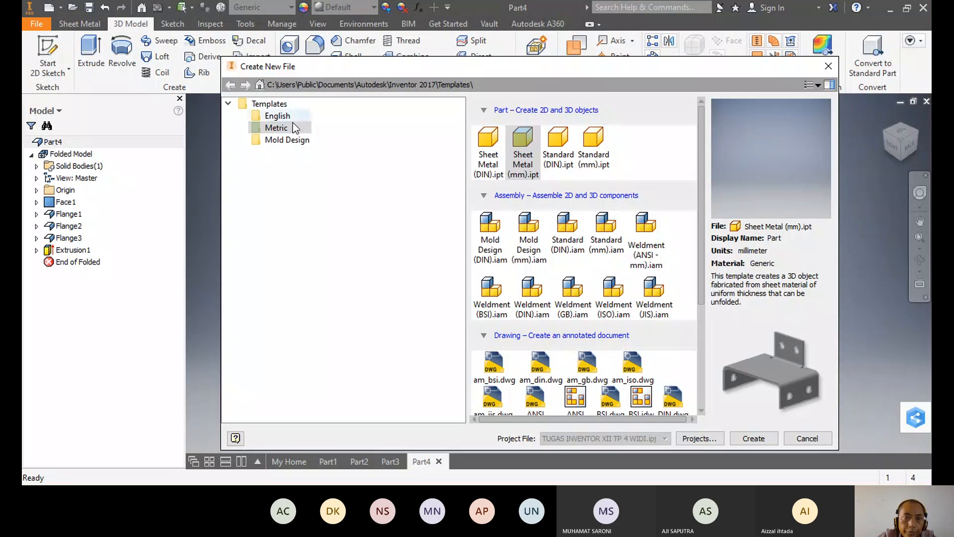
{"action": "left_click_drag", "start_coordinate": [702, 206], "coordinate": [699, 303]}
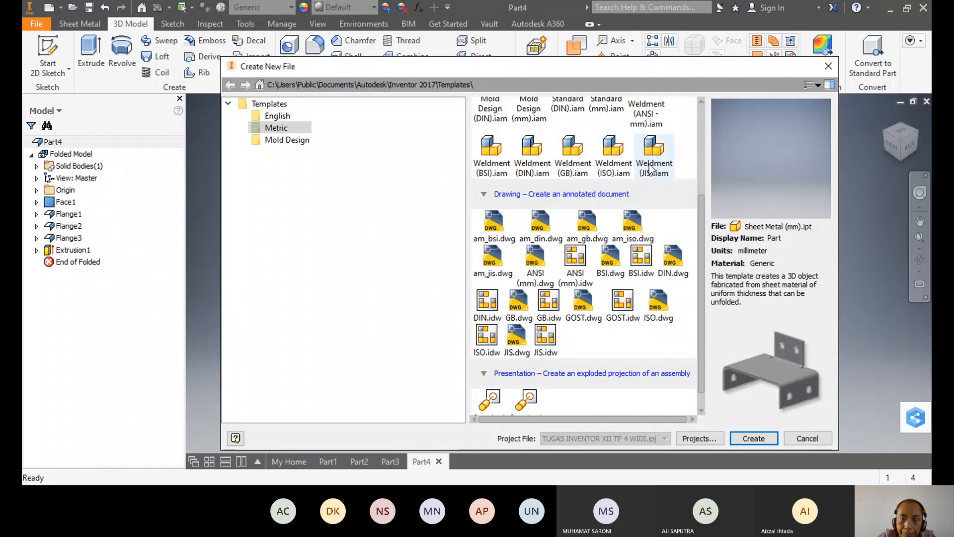
{"action": "left_click_drag", "start_coordinate": [702, 286], "coordinate": [703, 243]}
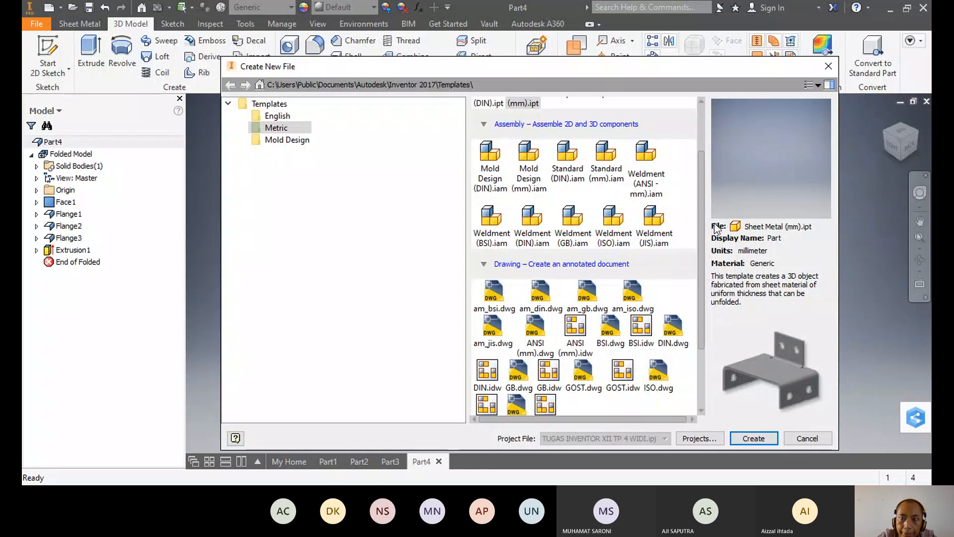
{"action": "left_click", "coordinate": [607, 175]}
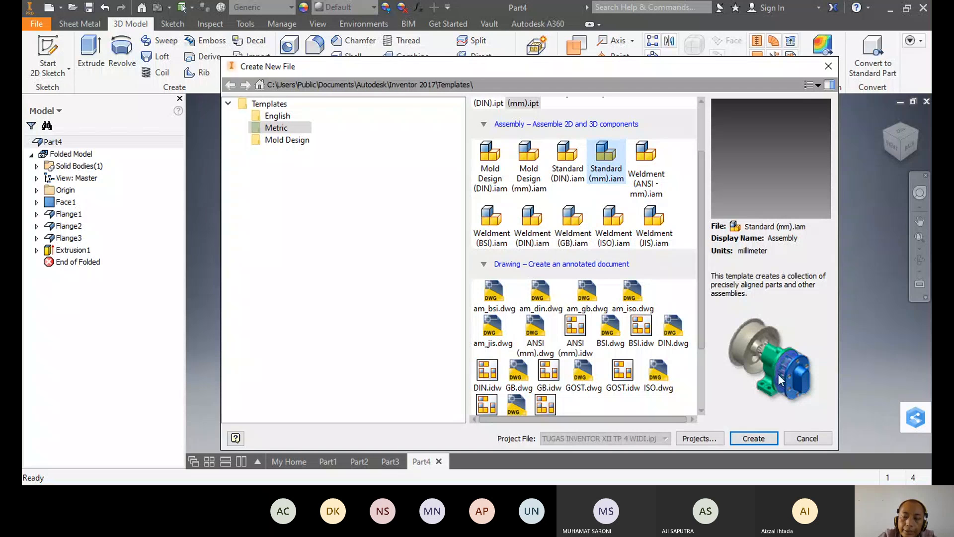
{"action": "left_click", "coordinate": [754, 439]}
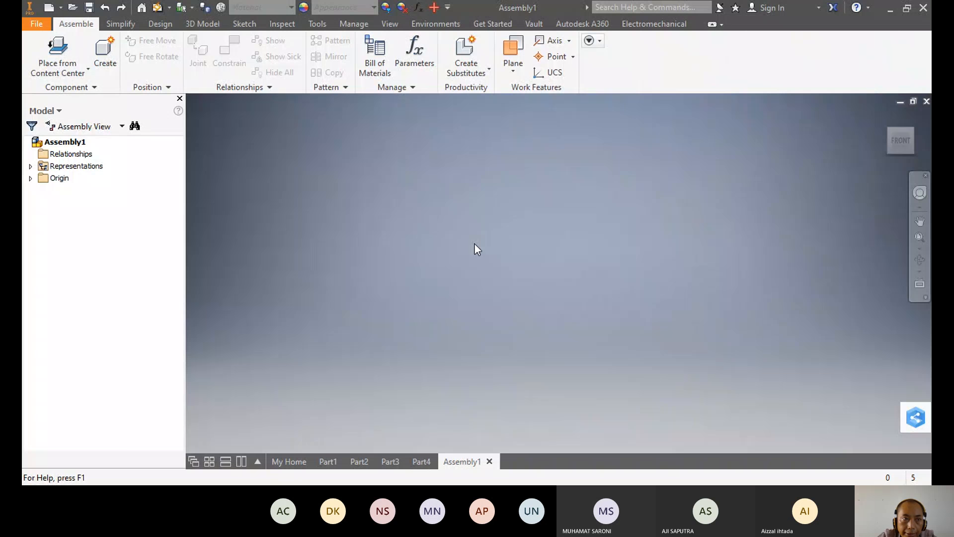
Step: Open the recent Quick Clamping Devise assembly from its current location and show it in an isometric view
{"action": "left_click", "coordinate": [37, 24]}
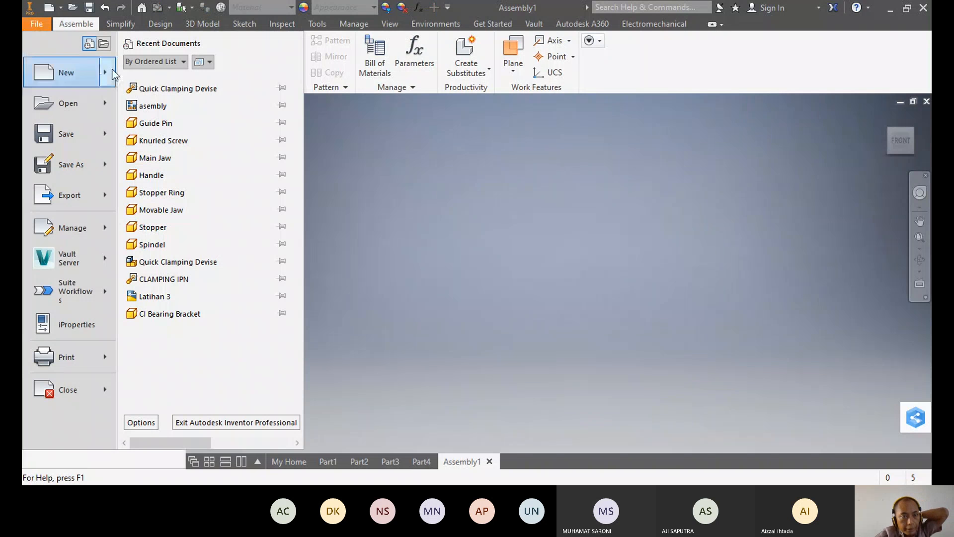
{"action": "left_click", "coordinate": [179, 261]}
{"action": "left_click", "coordinate": [416, 280]}
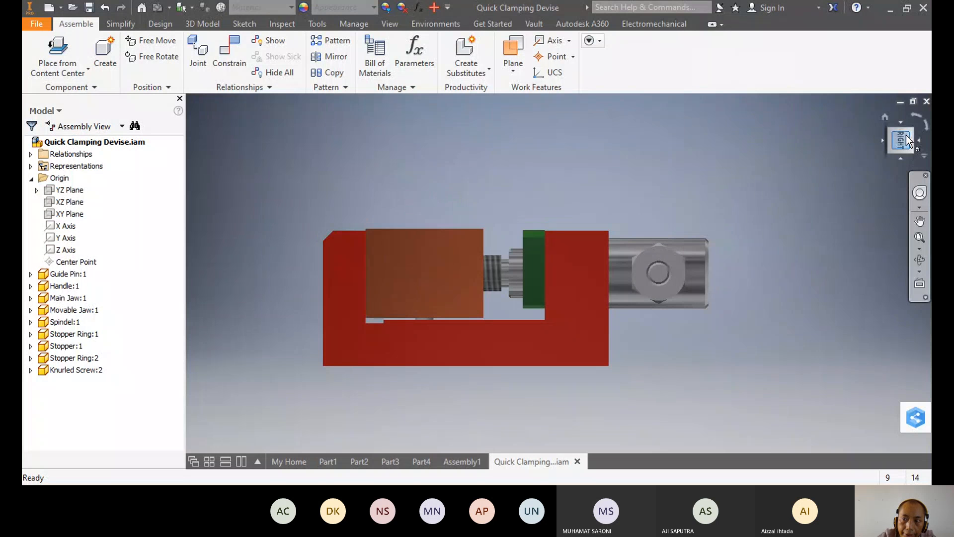
{"action": "left_click", "coordinate": [907, 142]}
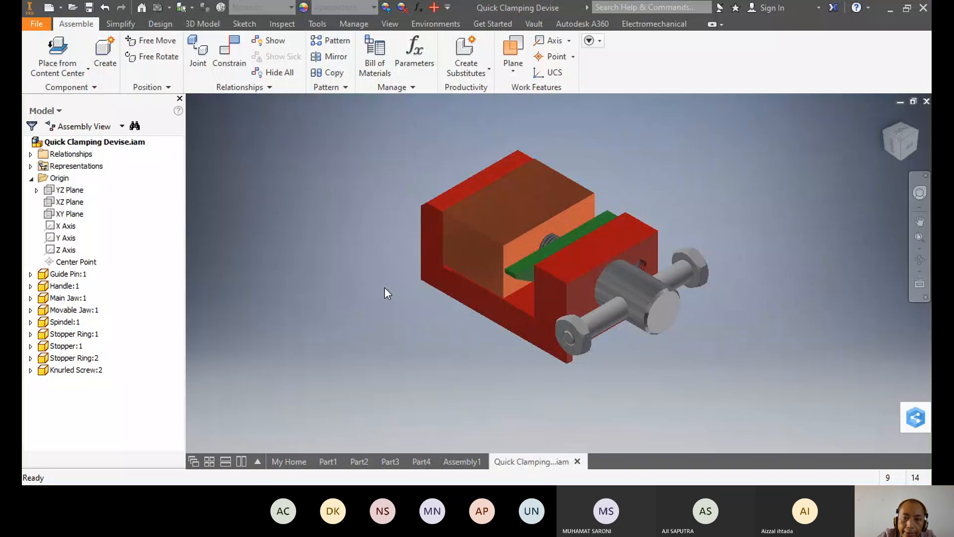
Step: Open the recent Guide Pin and Knurled Screw parts from their current locations
{"action": "left_click", "coordinate": [43, 23]}
{"action": "left_click", "coordinate": [182, 140]}
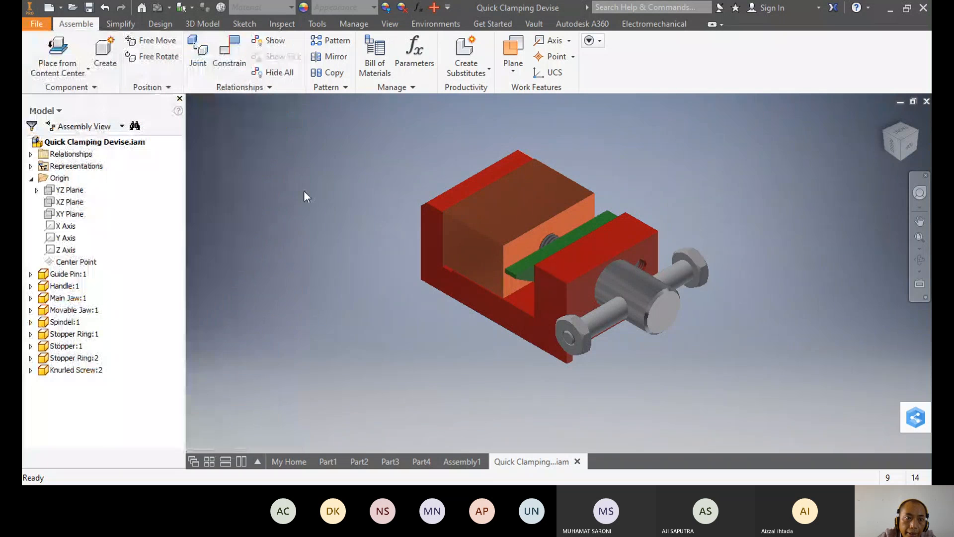
{"action": "left_click", "coordinate": [402, 280]}
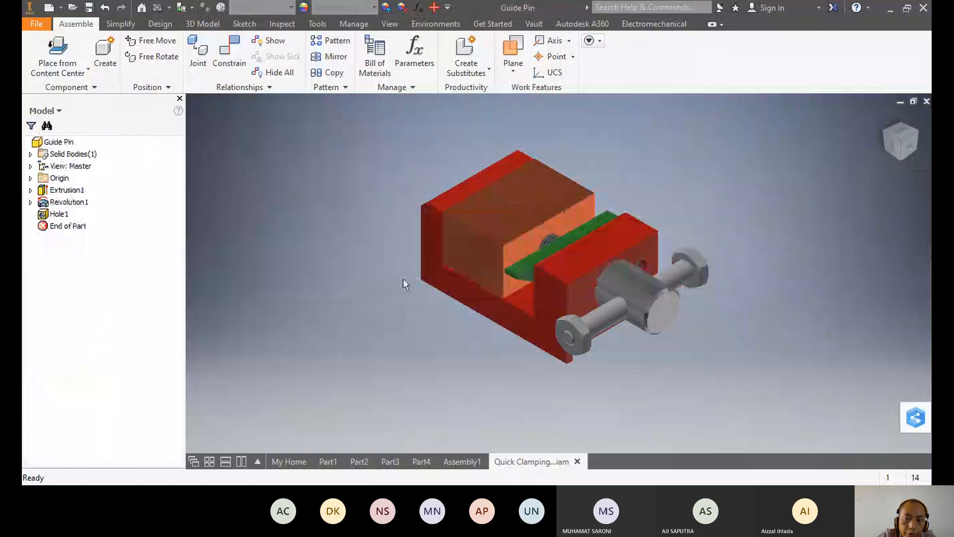
{"action": "left_click", "coordinate": [32, 24]}
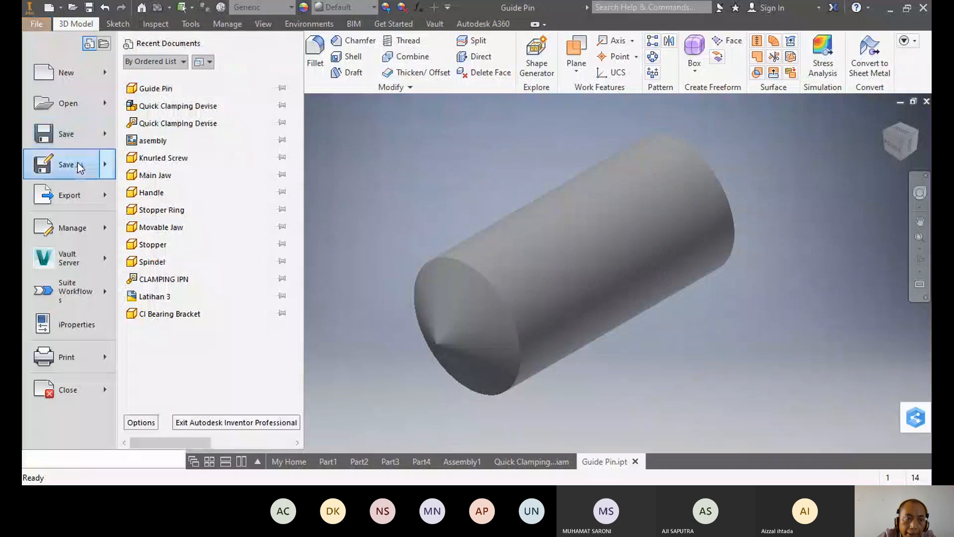
{"action": "left_click", "coordinate": [168, 159]}
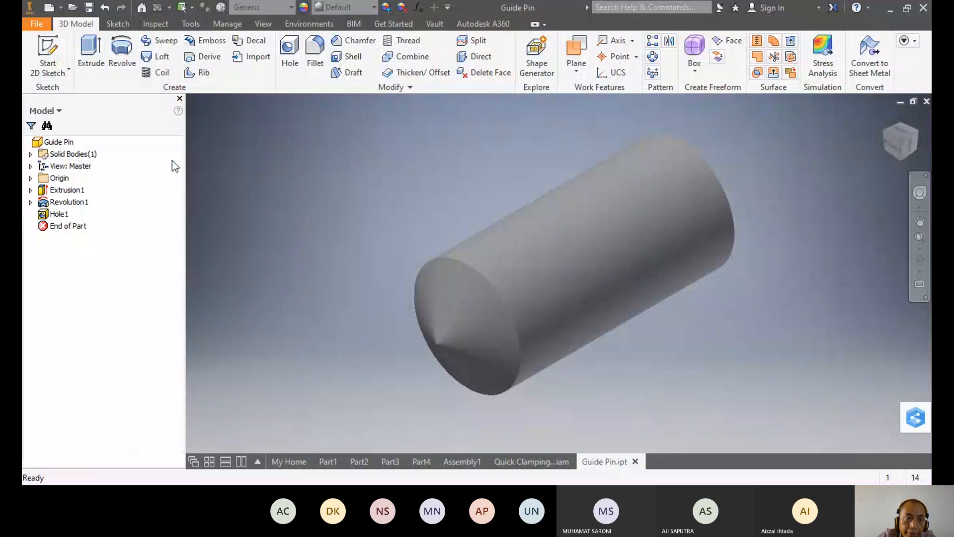
{"action": "left_click", "coordinate": [389, 279]}
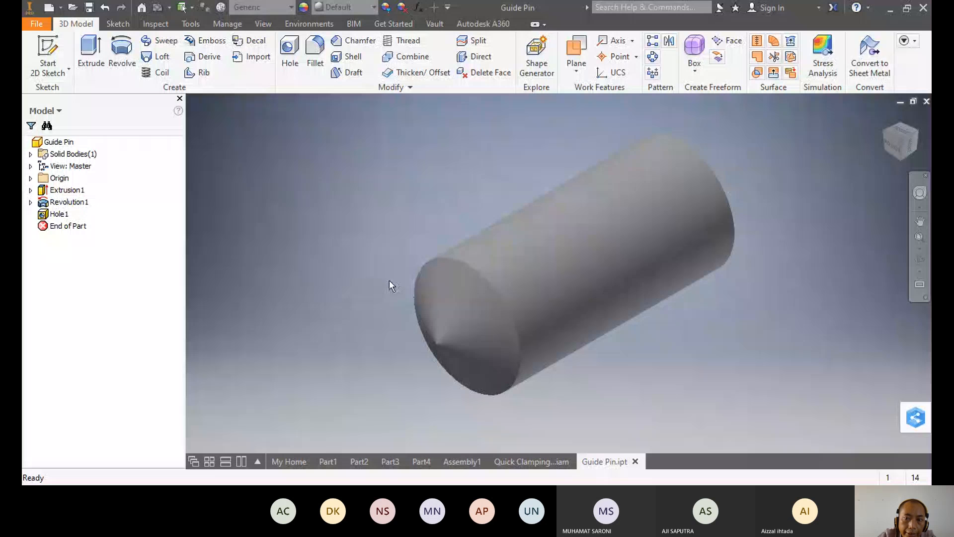
Step: Open the recent Main Jaw part from its current location and examine its holes and slot up close in an isometric view
{"action": "left_click", "coordinate": [44, 23]}
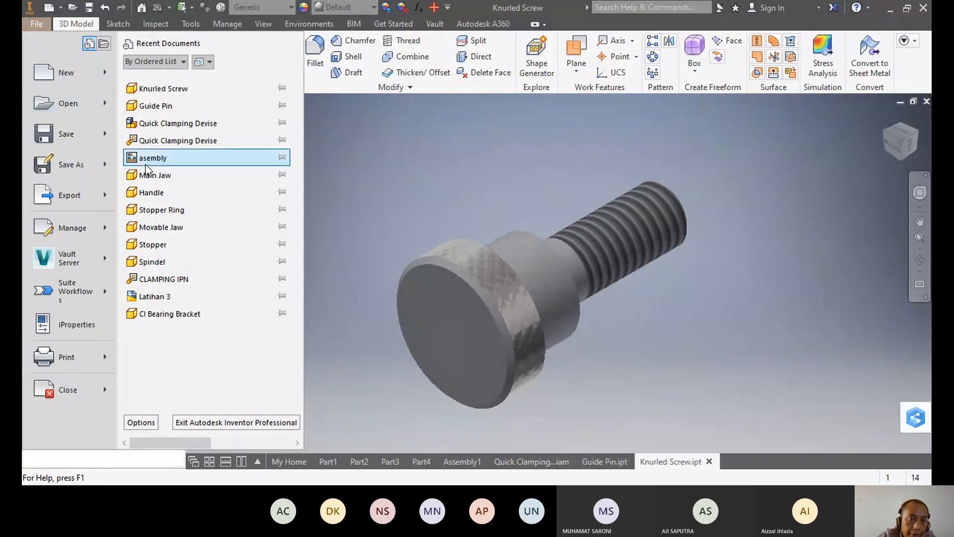
{"action": "left_click", "coordinate": [174, 179]}
{"action": "left_click", "coordinate": [382, 281]}
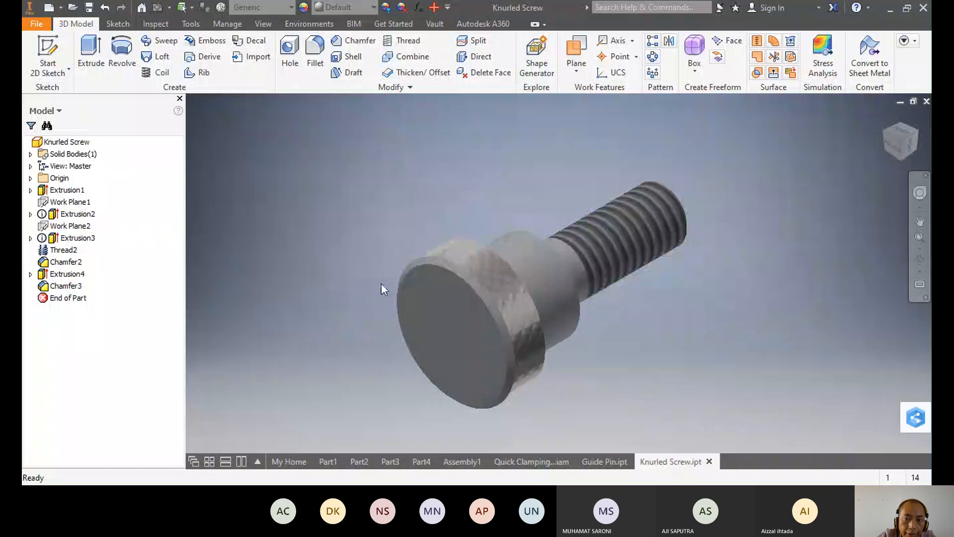
{"action": "left_click", "coordinate": [905, 135]}
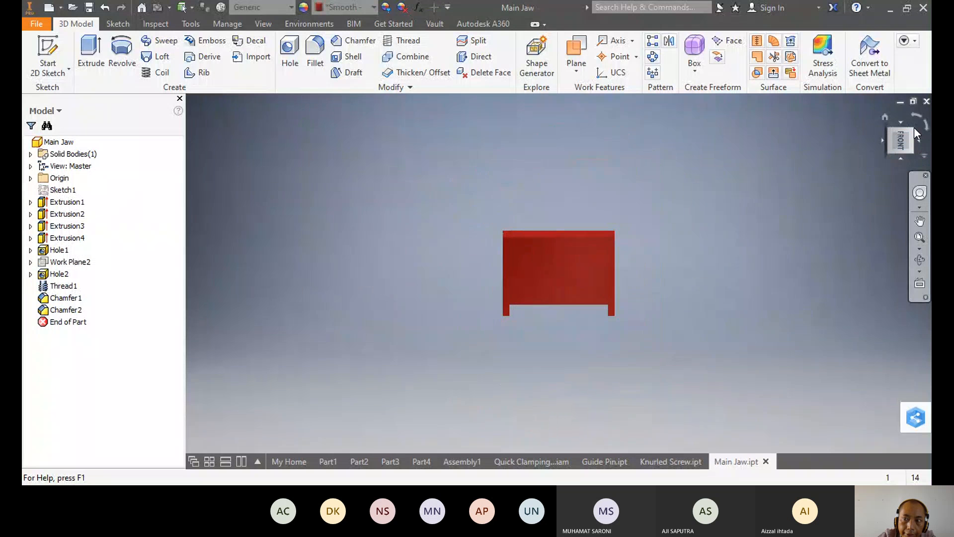
{"action": "left_click", "coordinate": [913, 133]}
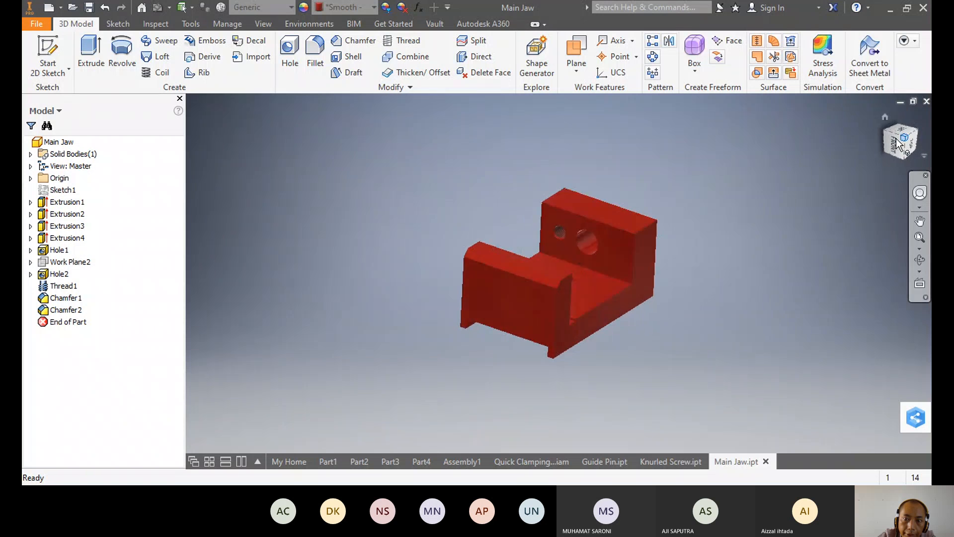
{"action": "scroll", "coordinate": [664, 232], "scroll_direction": "up", "scroll_amount": 3}
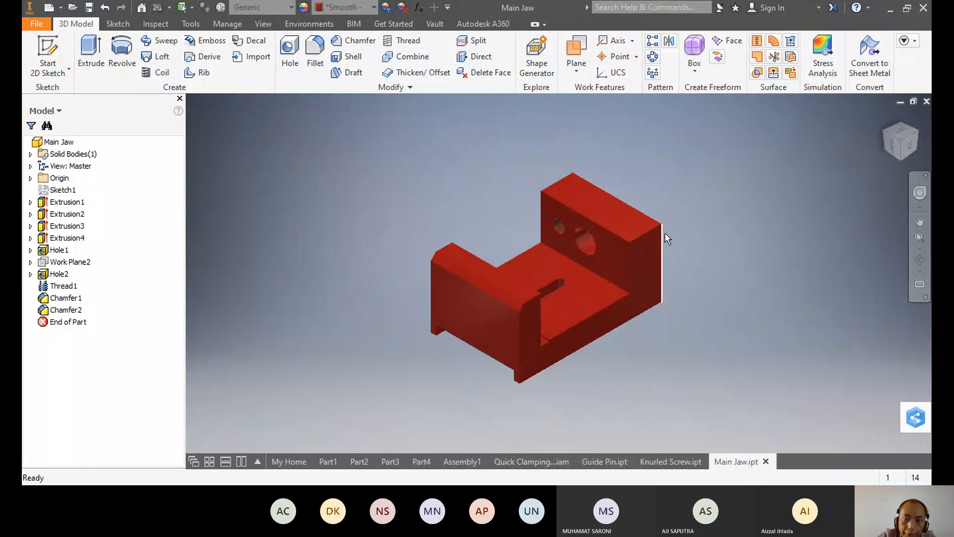
{"action": "scroll", "coordinate": [665, 233], "scroll_direction": "down", "scroll_amount": 4}
{"action": "middle_click_drag", "start_coordinate": [614, 260], "coordinate": [651, 230]}
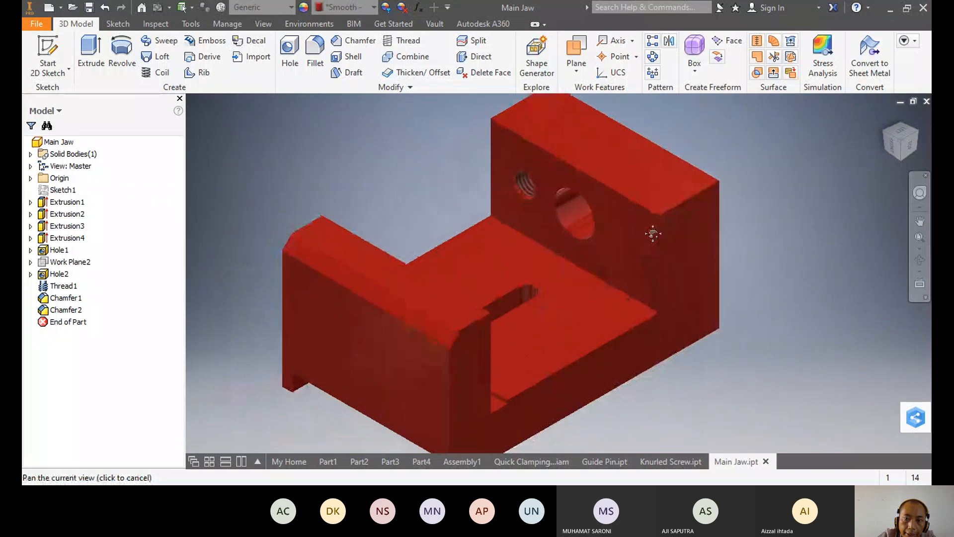
Step: Open the recent Handle and Stopper Ring parts from their current locations
{"action": "left_click", "coordinate": [41, 20]}
{"action": "left_click", "coordinate": [169, 196]}
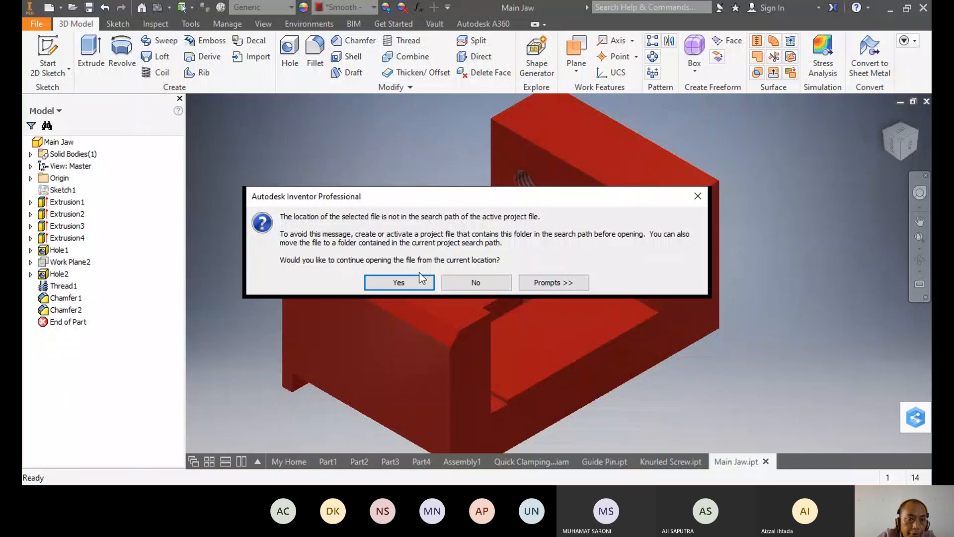
{"action": "left_click", "coordinate": [425, 280]}
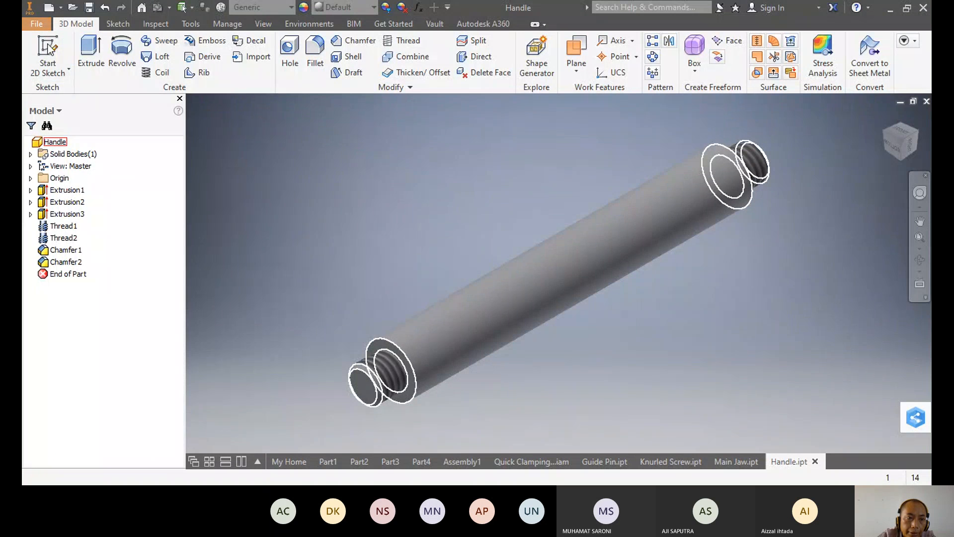
{"action": "left_click", "coordinate": [37, 24]}
{"action": "left_click", "coordinate": [192, 208]}
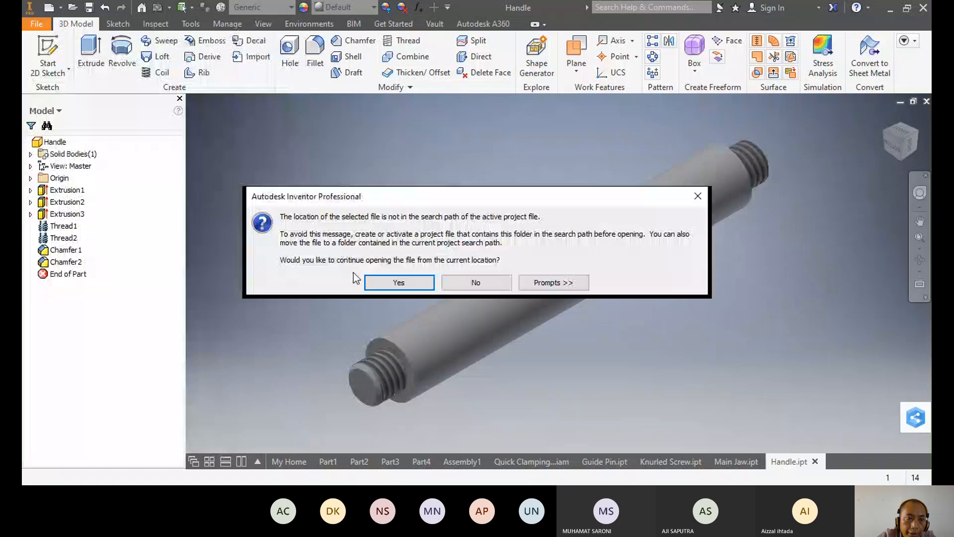
{"action": "left_click", "coordinate": [419, 282]}
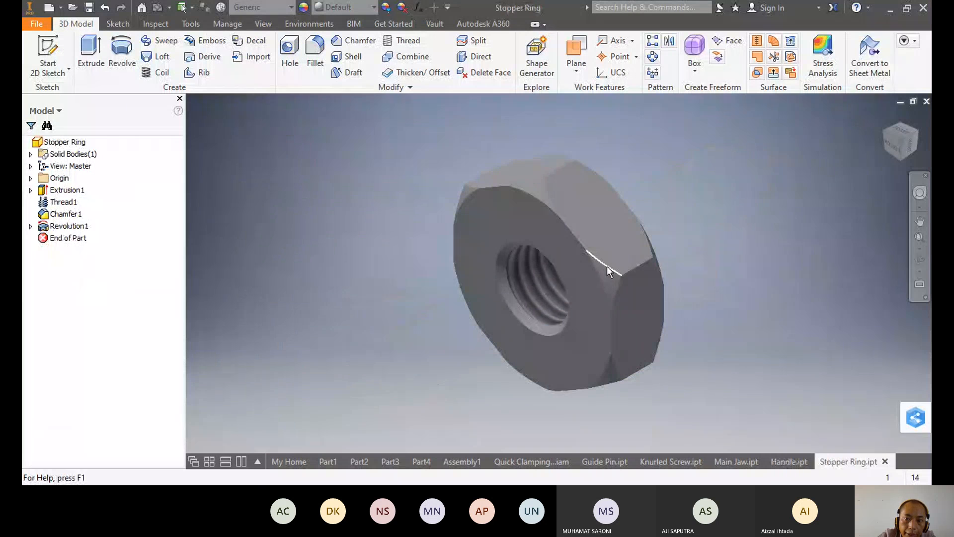
Step: Open the recent Movable Jaw and Stopper parts from their current locations
{"action": "left_click", "coordinate": [39, 25]}
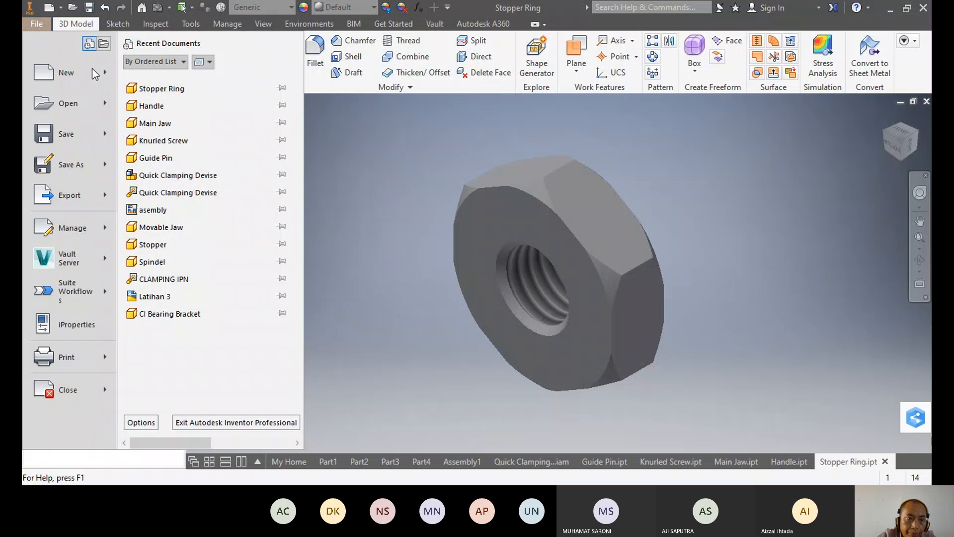
{"action": "left_click", "coordinate": [184, 223]}
{"action": "left_click", "coordinate": [410, 285]}
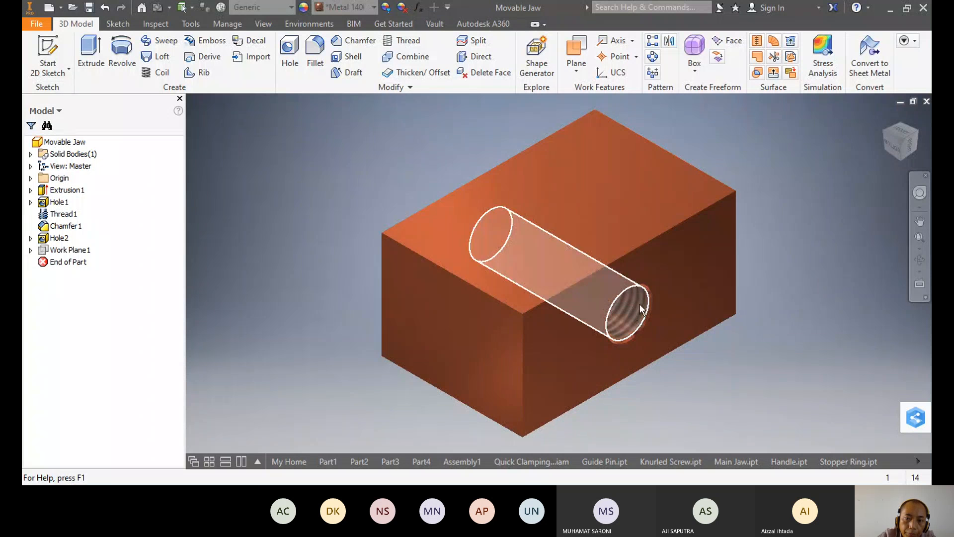
{"action": "left_click", "coordinate": [41, 25]}
{"action": "left_click", "coordinate": [180, 245]}
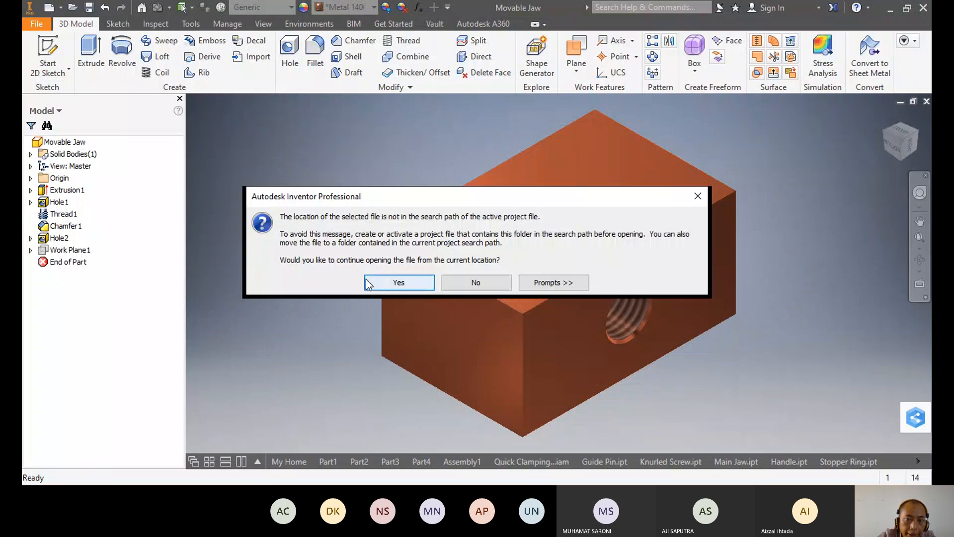
{"action": "left_click", "coordinate": [398, 282]}
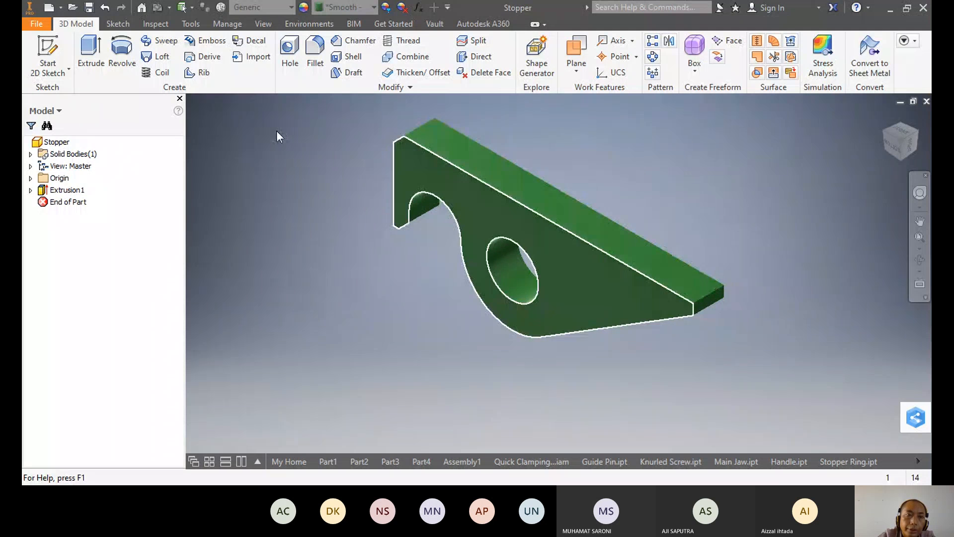
Step: Open the recent Spindel part and the asembly drawing from their current locations
{"action": "left_click", "coordinate": [44, 23]}
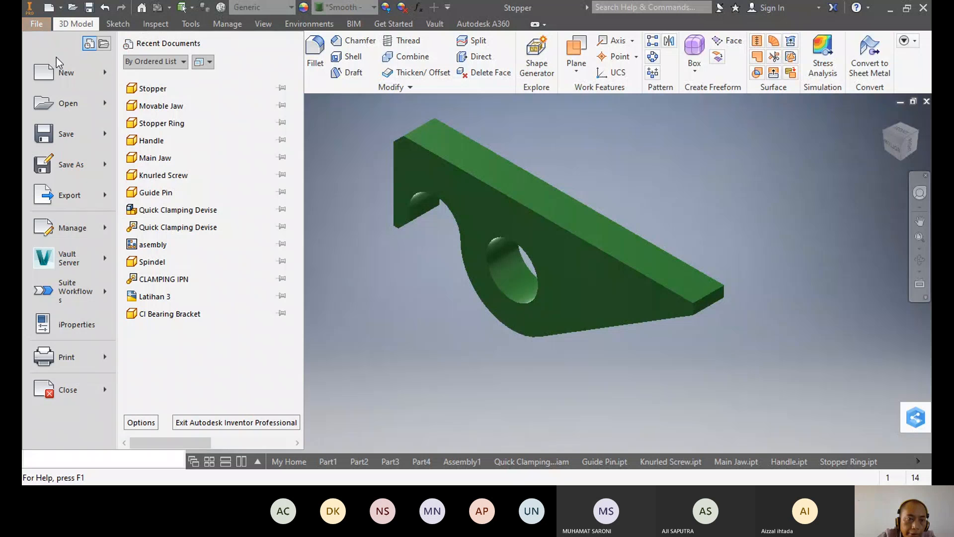
{"action": "left_click", "coordinate": [182, 263]}
{"action": "left_click", "coordinate": [399, 282]}
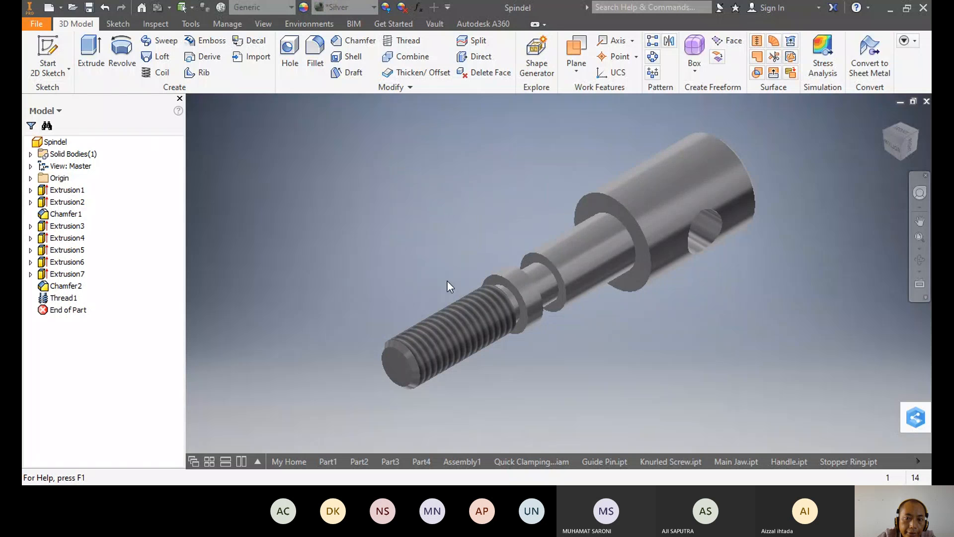
{"action": "left_click", "coordinate": [38, 23]}
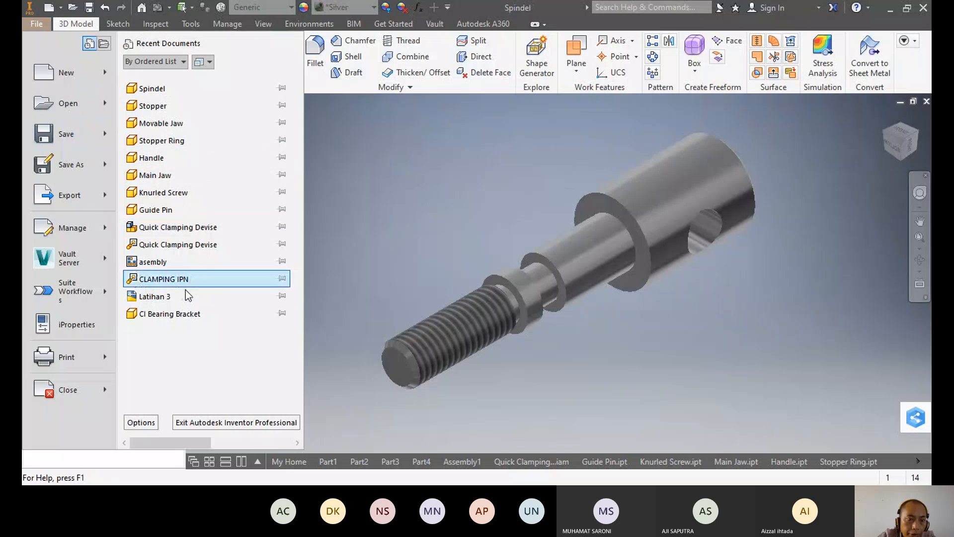
{"action": "left_click", "coordinate": [173, 260]}
{"action": "left_click", "coordinate": [403, 282]}
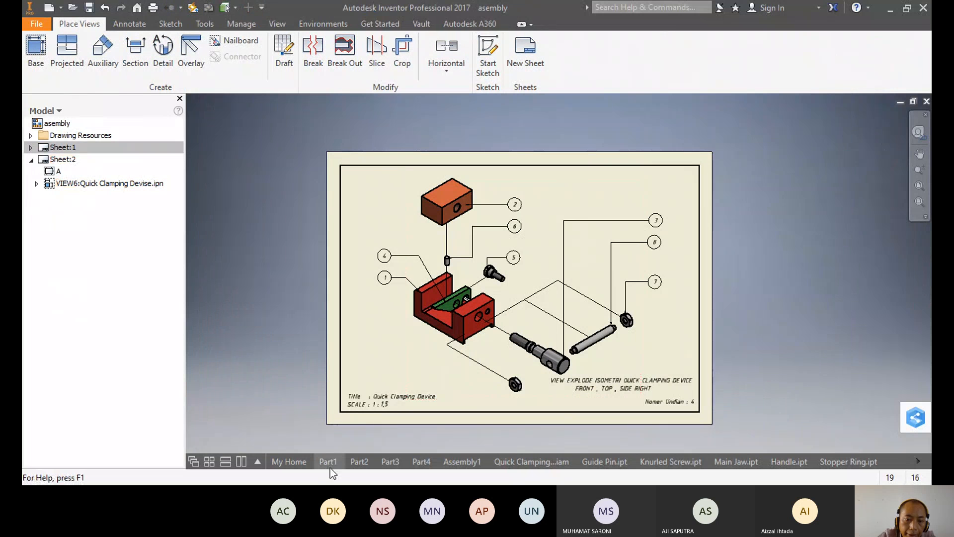
Step: Open the recent Quick Clamping Devise presentation (.ipn) from its current location
{"action": "left_click", "coordinate": [40, 22]}
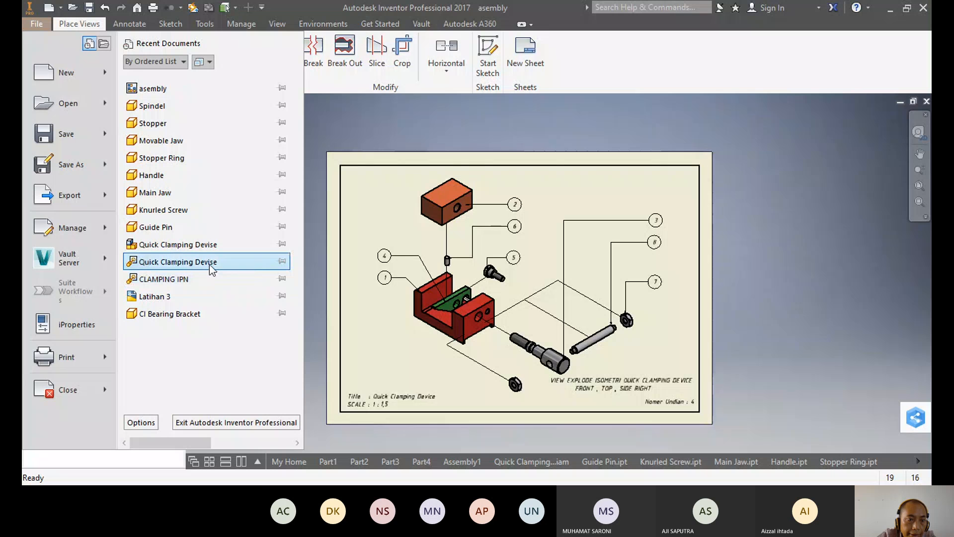
{"action": "mouse_move", "coordinate": [211, 267]}
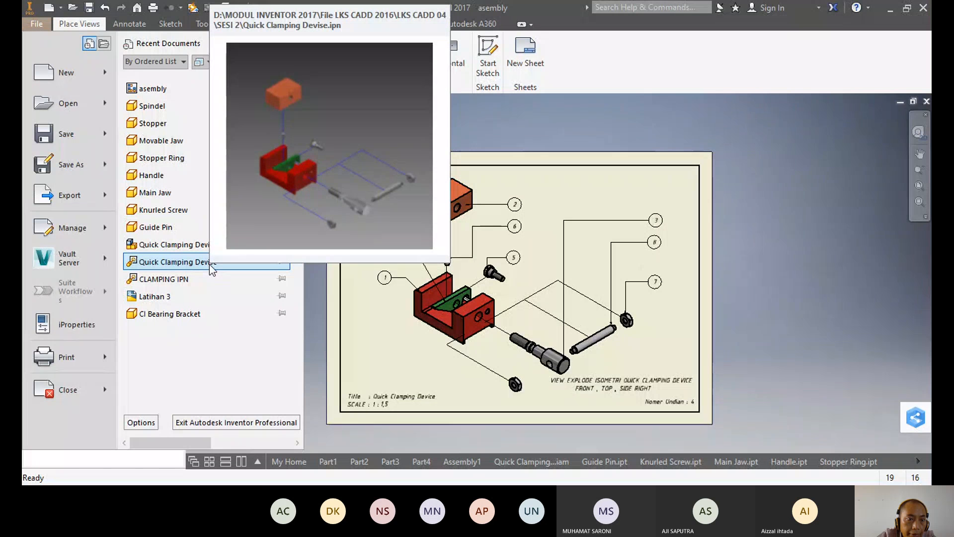
{"action": "left_click", "coordinate": [210, 266]}
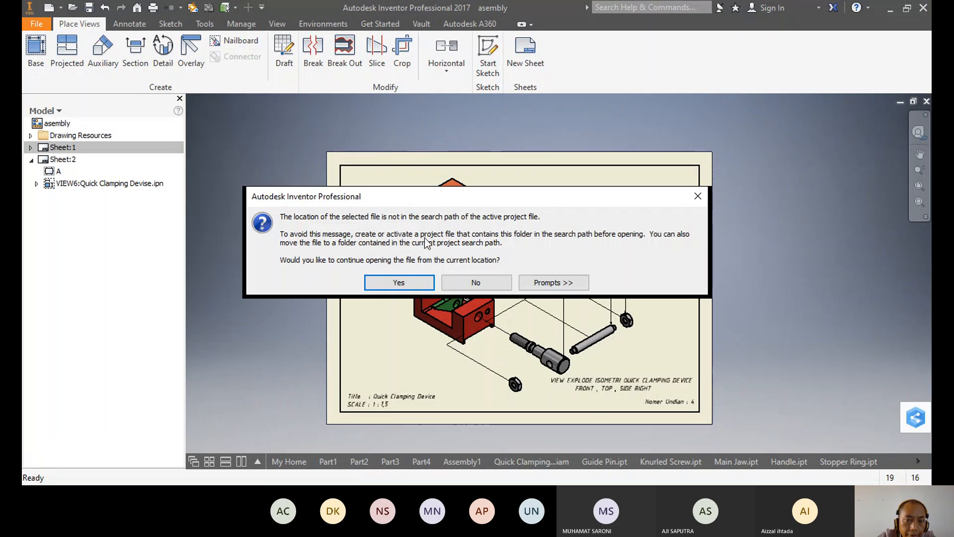
{"action": "left_click", "coordinate": [415, 282]}
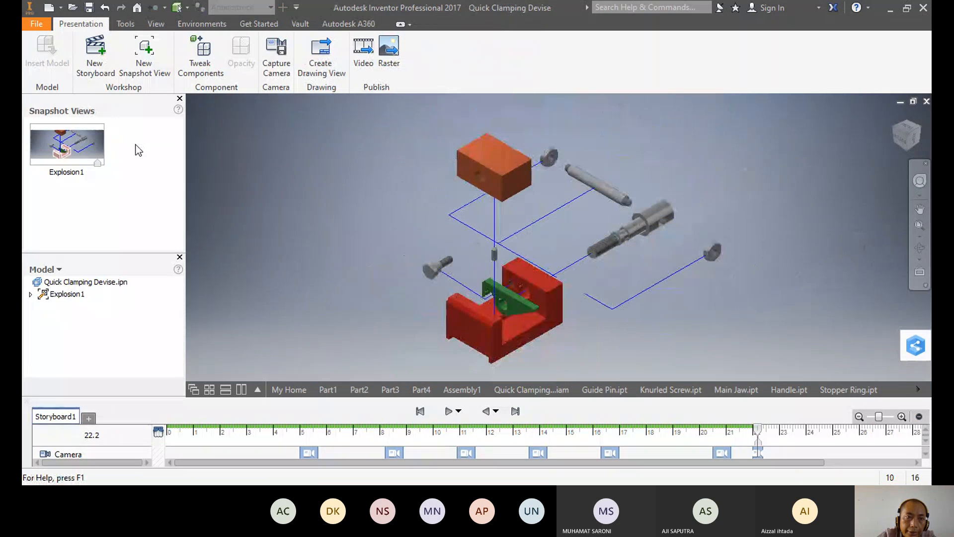
Step: Open the recent Quick Clamping Devise assembly (.iam) from its current location
{"action": "left_click", "coordinate": [35, 23]}
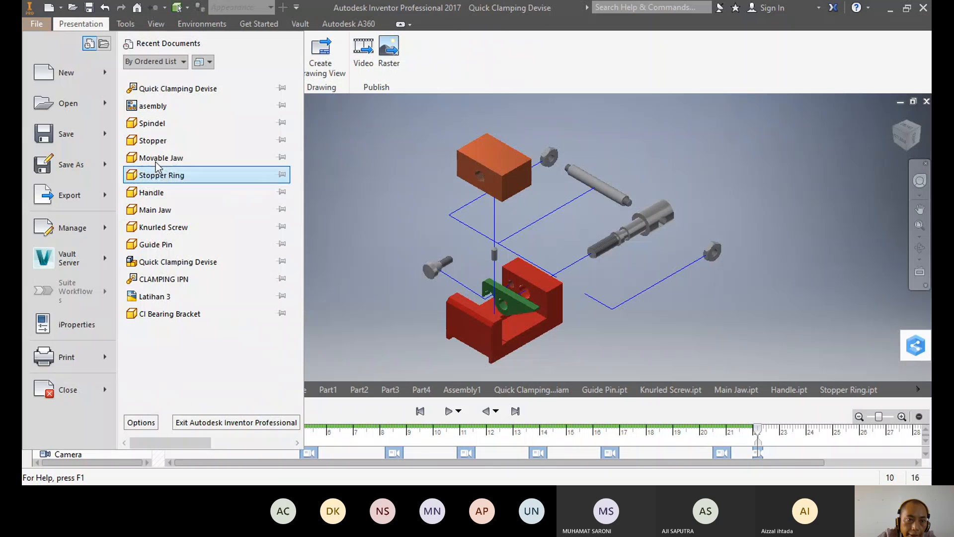
{"action": "left_click", "coordinate": [171, 262]}
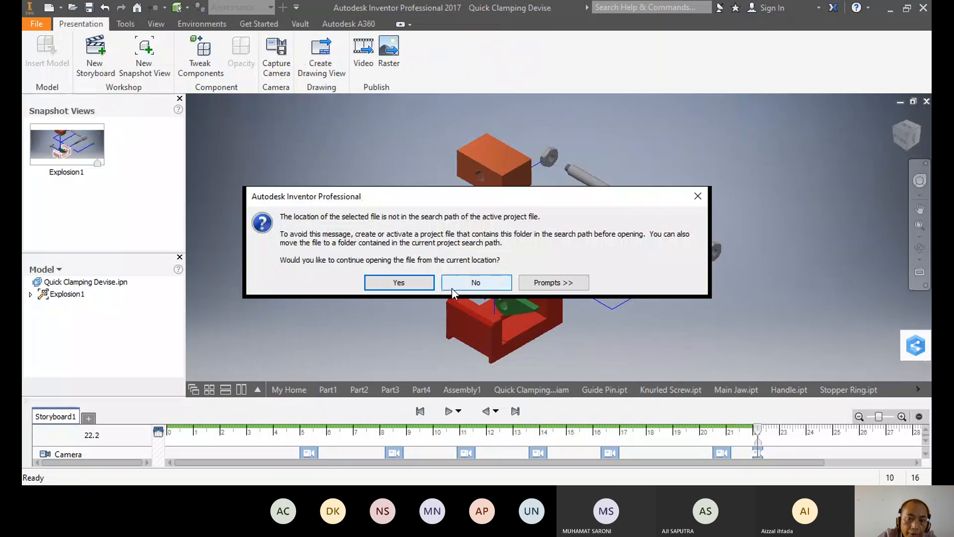
{"action": "left_click", "coordinate": [412, 288]}
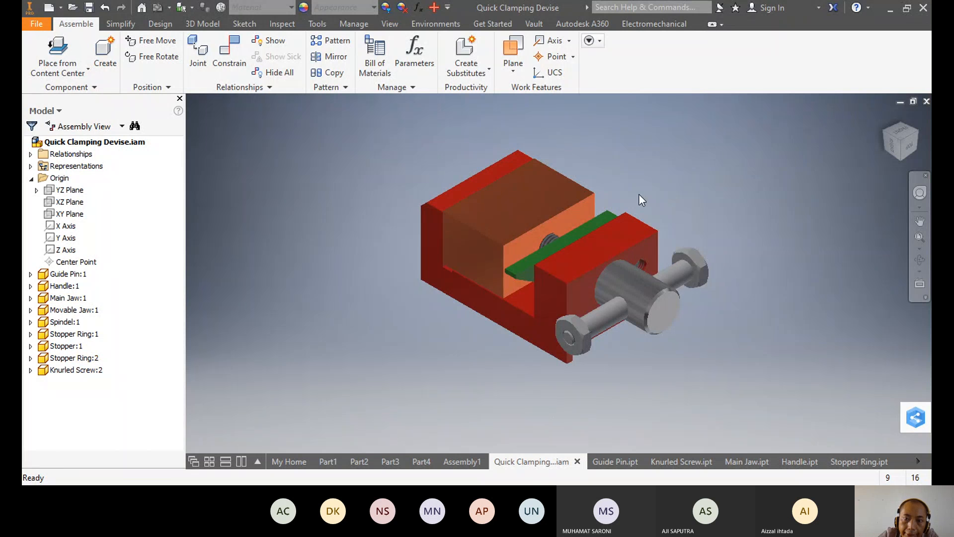
{"action": "scroll", "coordinate": [636, 195], "scroll_direction": "down", "scroll_amount": 1}
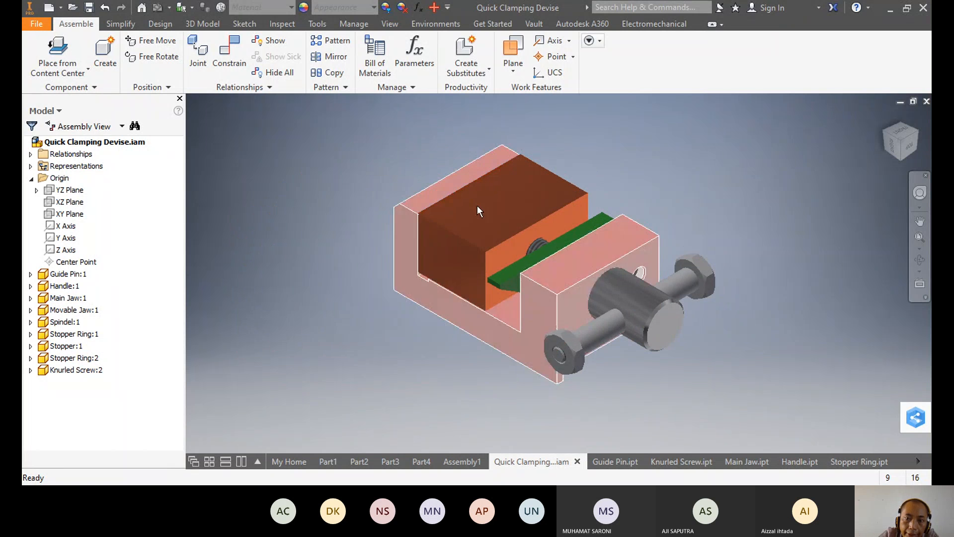
{"action": "left_click", "coordinate": [64, 70]}
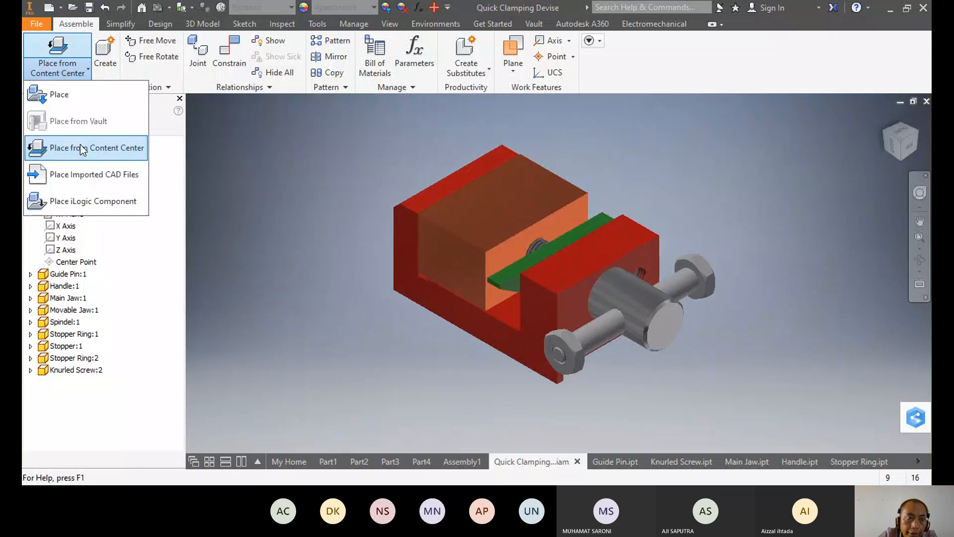
{"action": "left_click", "coordinate": [74, 97]}
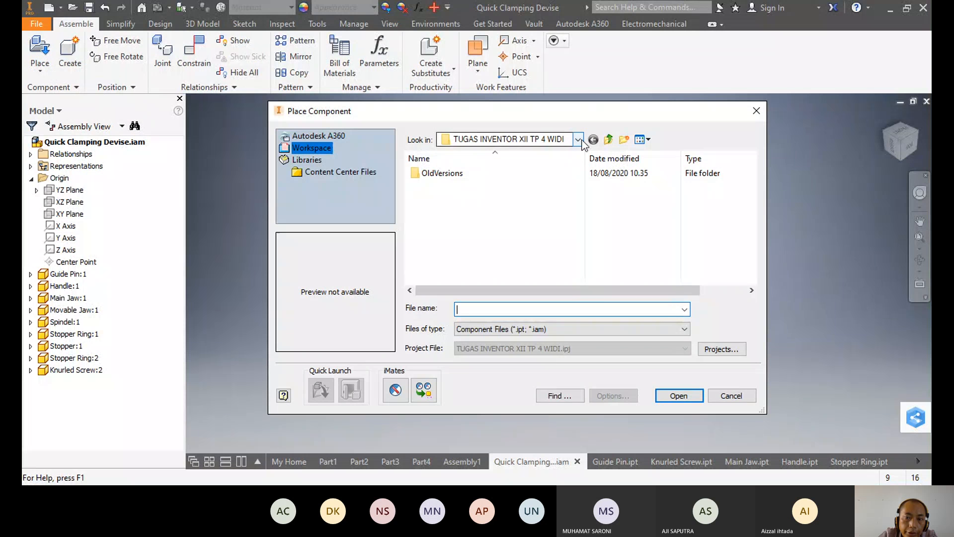
{"action": "left_click", "coordinate": [578, 139]}
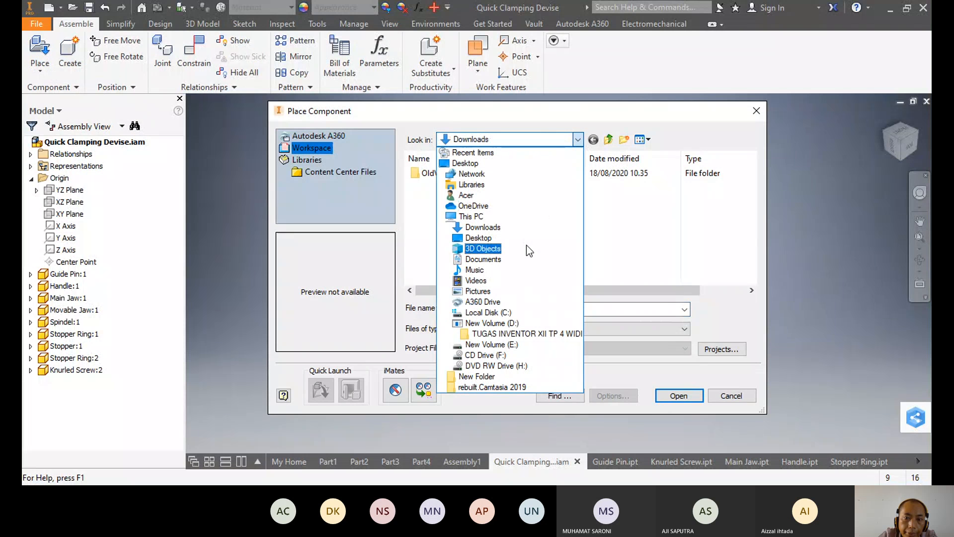
{"action": "left_click", "coordinate": [515, 323]}
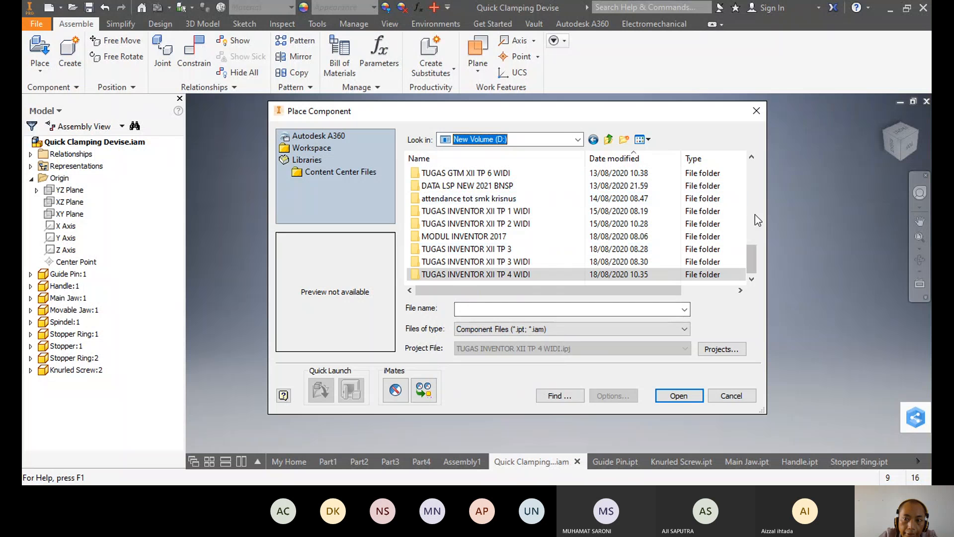
{"action": "left_click_drag", "start_coordinate": [755, 268], "coordinate": [755, 251]}
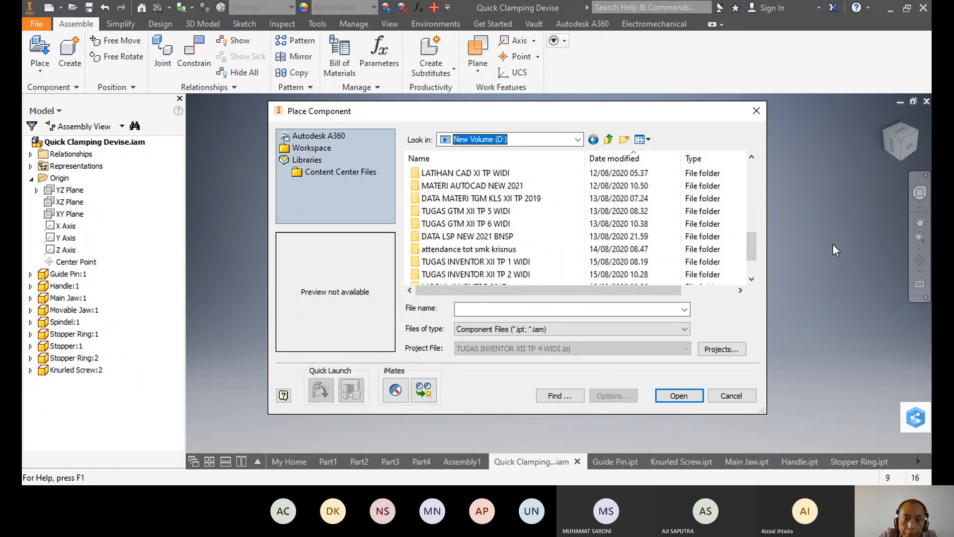
{"action": "left_click", "coordinate": [753, 158]}
{"action": "left_click", "coordinate": [754, 158]}
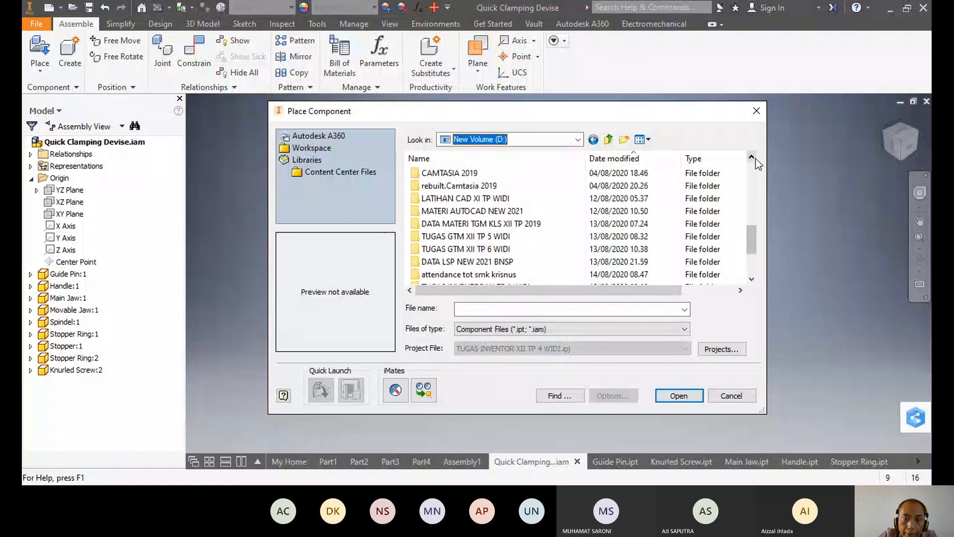
{"action": "left_click", "coordinate": [754, 158]}
{"action": "left_click", "coordinate": [753, 158]}
{"action": "left_click", "coordinate": [754, 158]}
{"action": "left_click", "coordinate": [753, 158]}
{"action": "left_click", "coordinate": [754, 158]}
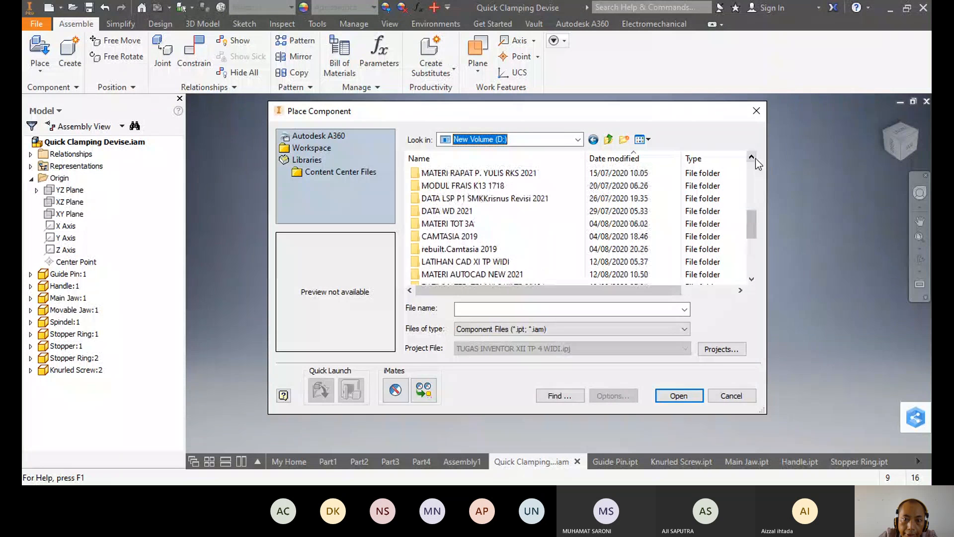
{"action": "left_click", "coordinate": [754, 158]}
{"action": "left_click", "coordinate": [754, 158]}
{"action": "left_click", "coordinate": [754, 158]}
{"action": "left_click", "coordinate": [754, 158]}
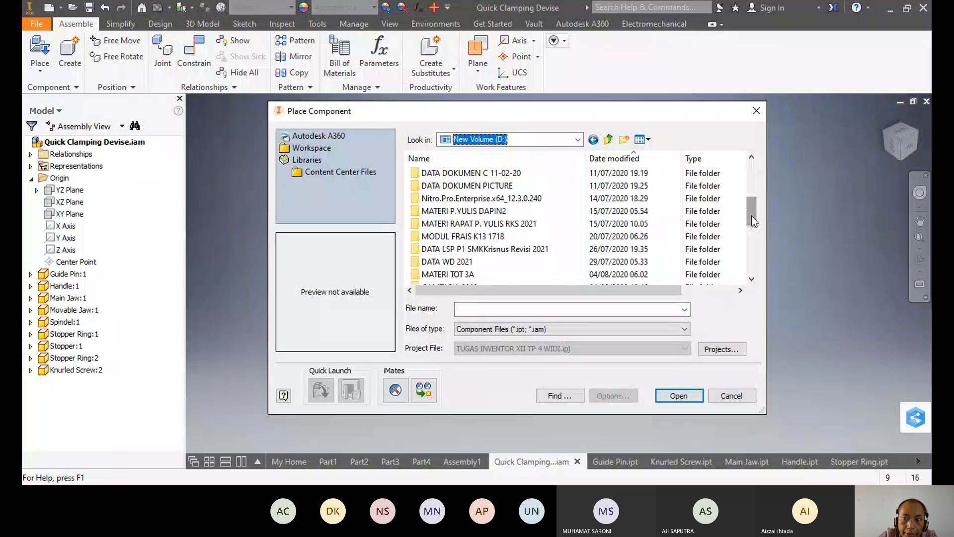
{"action": "left_click_drag", "start_coordinate": [751, 216], "coordinate": [751, 262]}
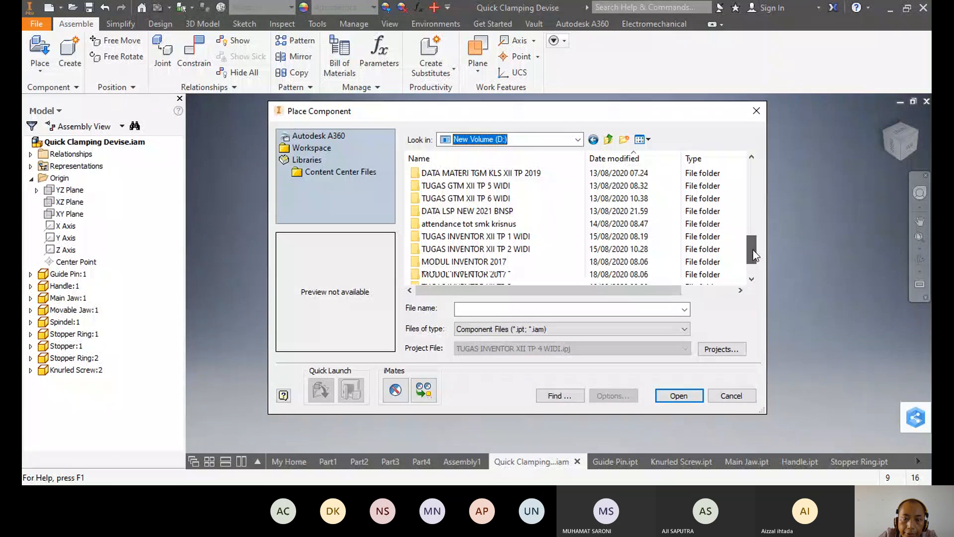
{"action": "left_click", "coordinate": [317, 456]}
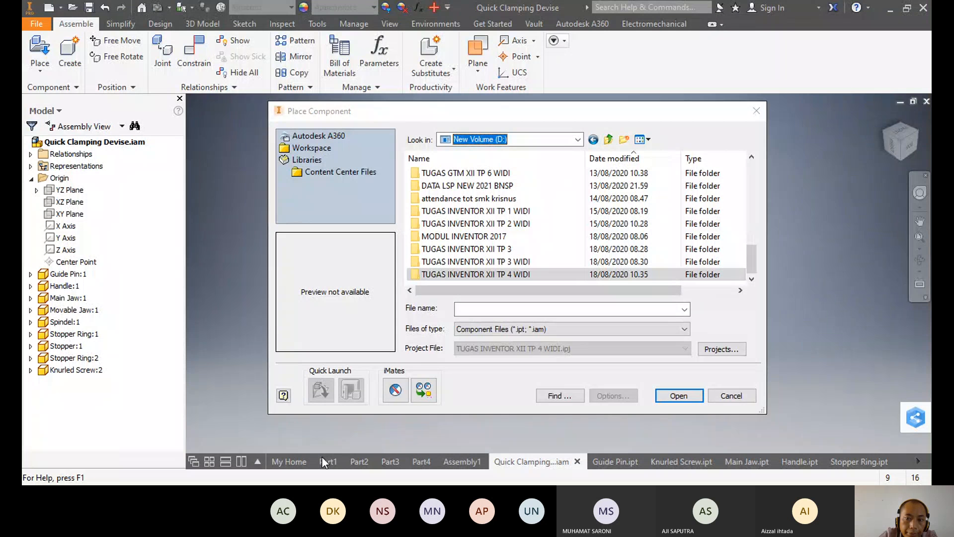
{"action": "left_click", "coordinate": [751, 399]}
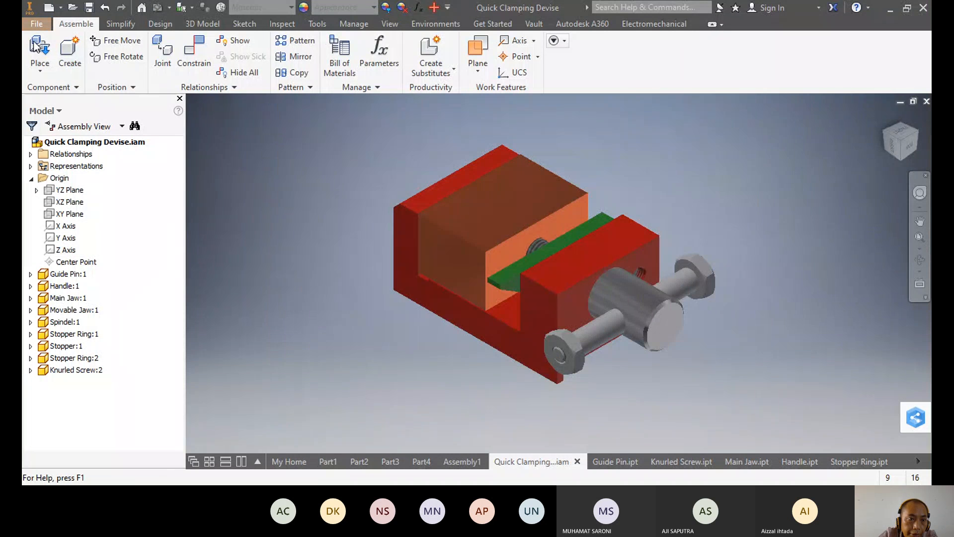
Step: Check the folder path of the recent Handle part in the recent documents, then return to the assembly
{"action": "left_click", "coordinate": [36, 24]}
{"action": "mouse_move", "coordinate": [182, 173]}
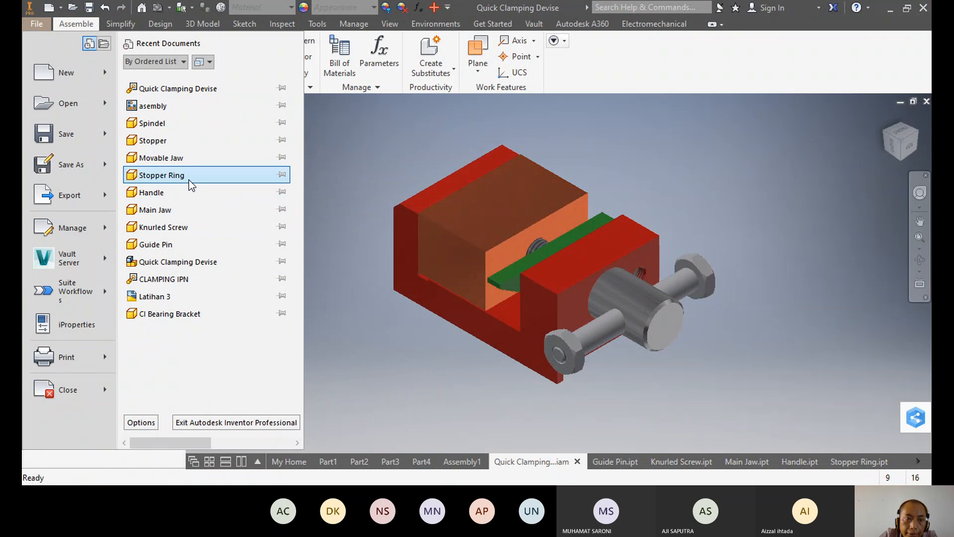
{"action": "mouse_move", "coordinate": [172, 197]}
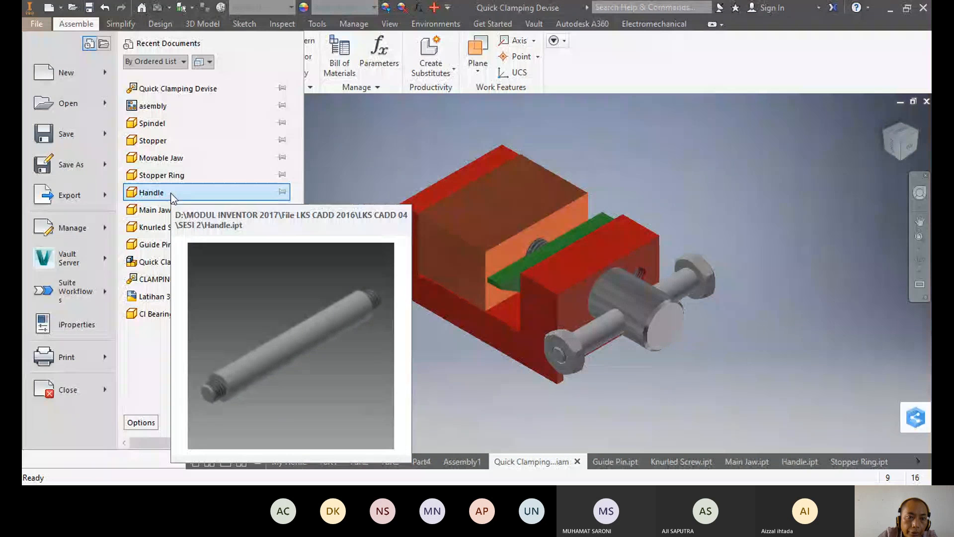
{"action": "left_click", "coordinate": [585, 458]}
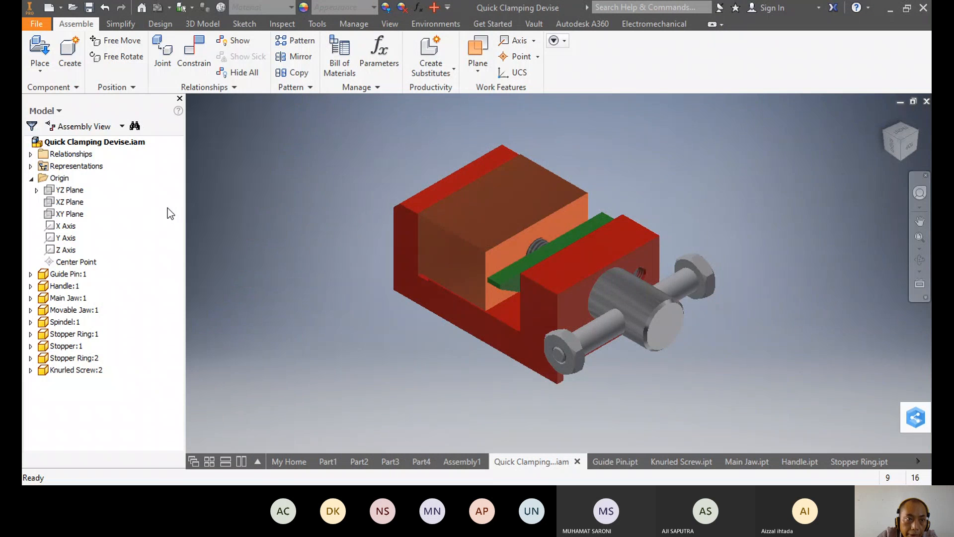
Step: Start placing a component and browse on New Volume (D:) to MODUL INVENTOR 2017, File LKS CADD 2016, LKS CADD 02, SESI 2
{"action": "left_click", "coordinate": [41, 50]}
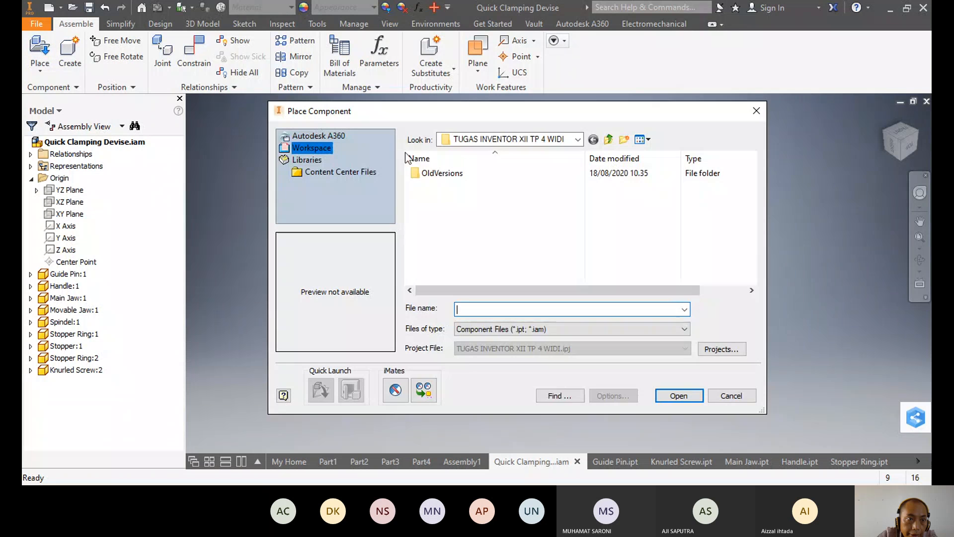
{"action": "left_click", "coordinate": [578, 140]}
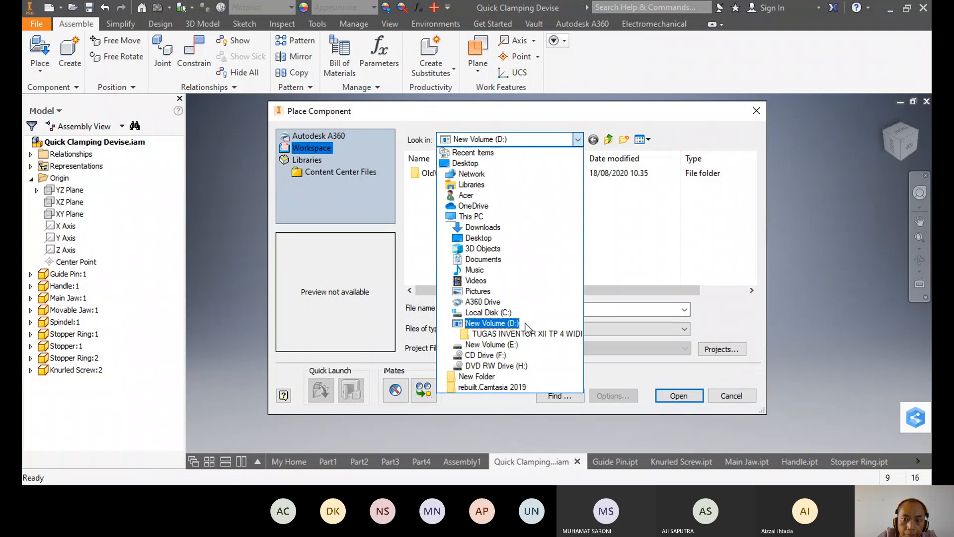
{"action": "left_click", "coordinate": [521, 322]}
{"action": "double_click", "coordinate": [492, 236]}
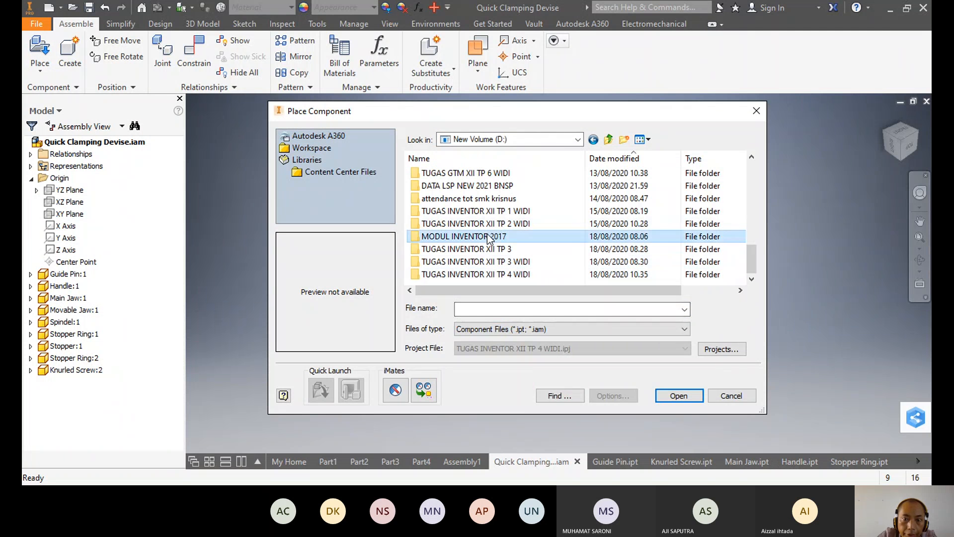
{"action": "double_click", "coordinate": [485, 186]}
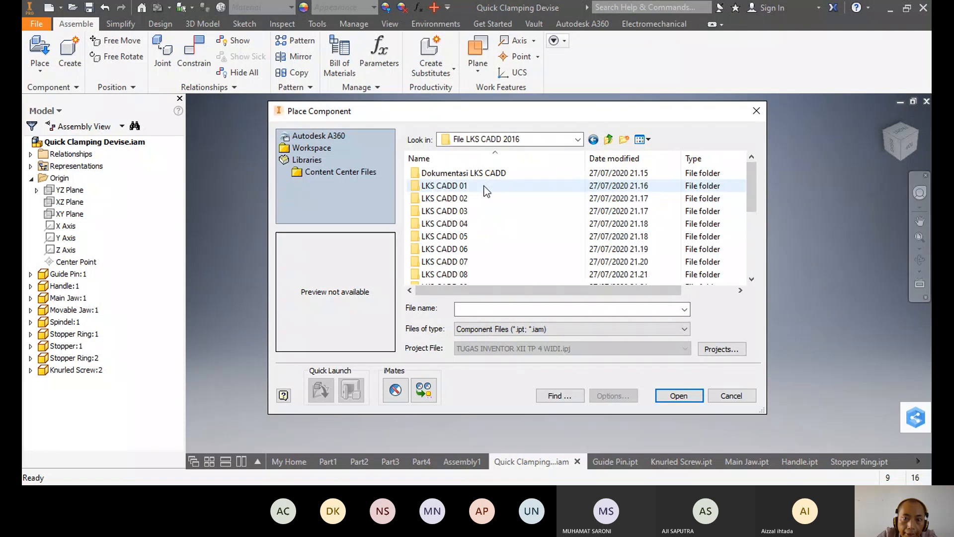
{"action": "double_click", "coordinate": [475, 201]}
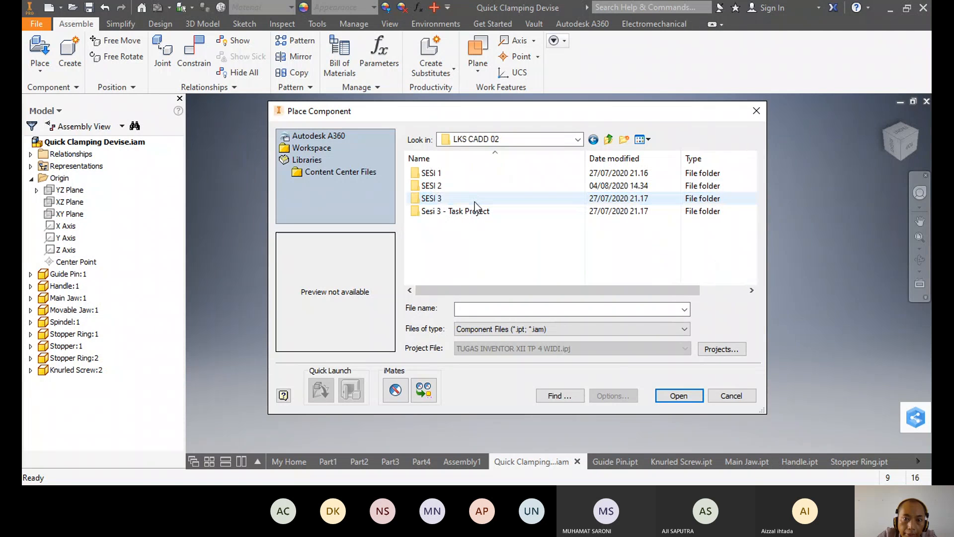
{"action": "double_click", "coordinate": [437, 186]}
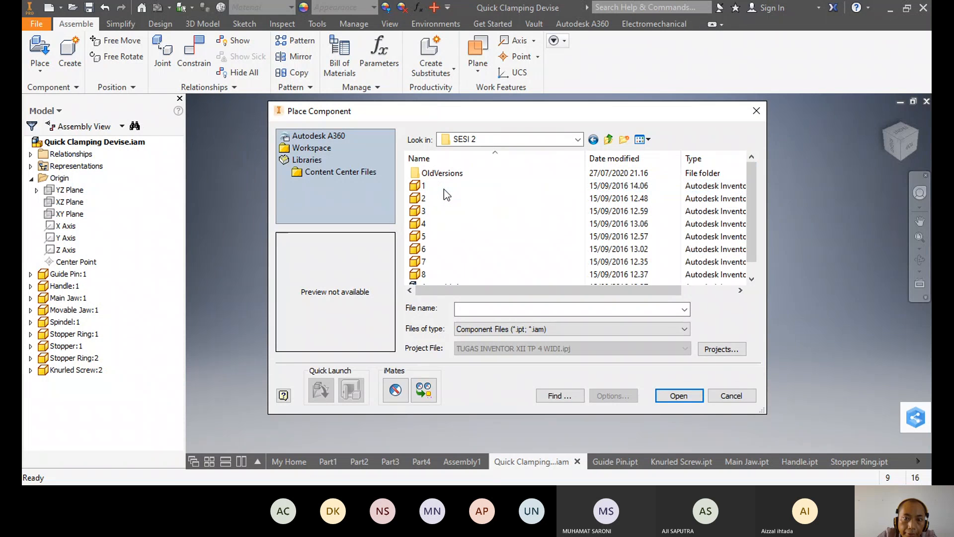
Step: Place one instance of part 3, the threaded spindle, from its current location in the free space beside the clamping device
{"action": "left_click", "coordinate": [422, 210]}
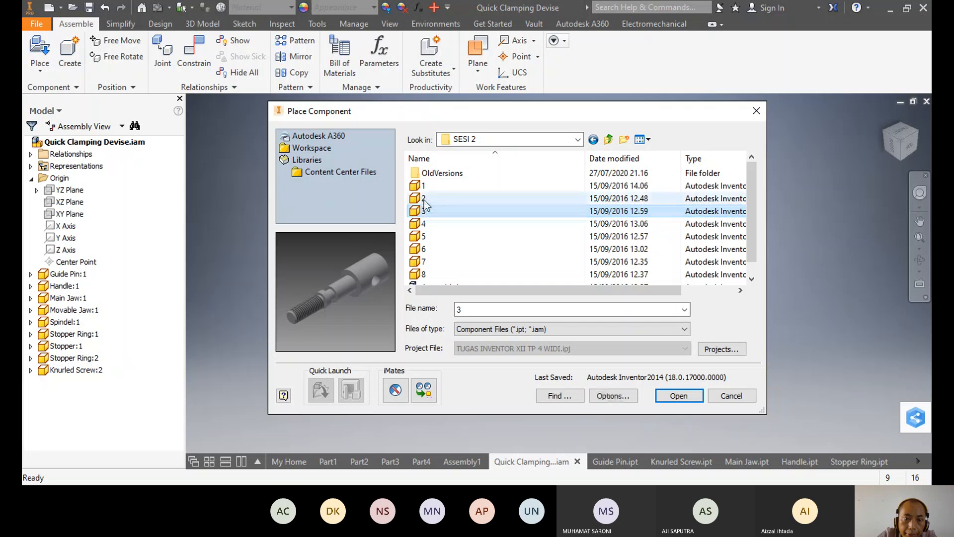
{"action": "left_click", "coordinate": [424, 199]}
{"action": "left_click", "coordinate": [423, 211]}
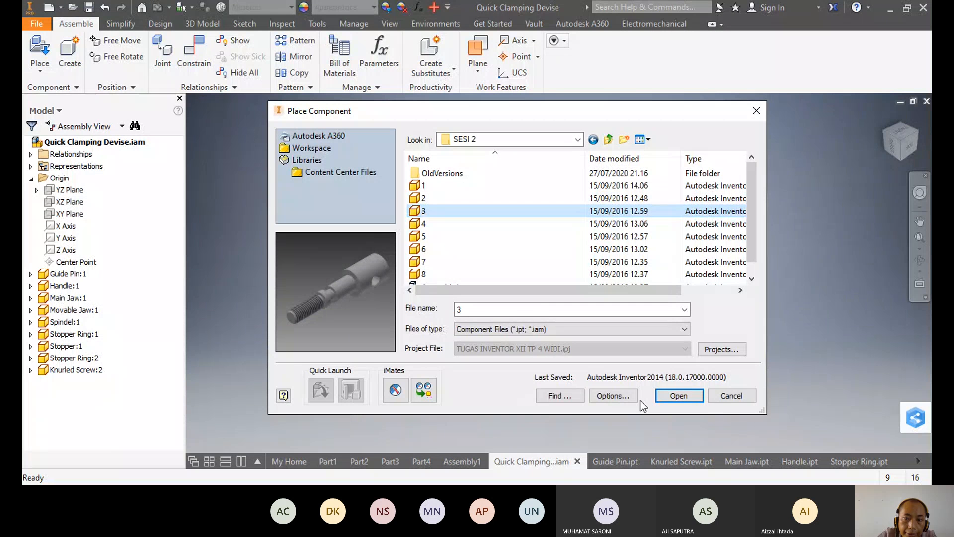
{"action": "left_click", "coordinate": [681, 396]}
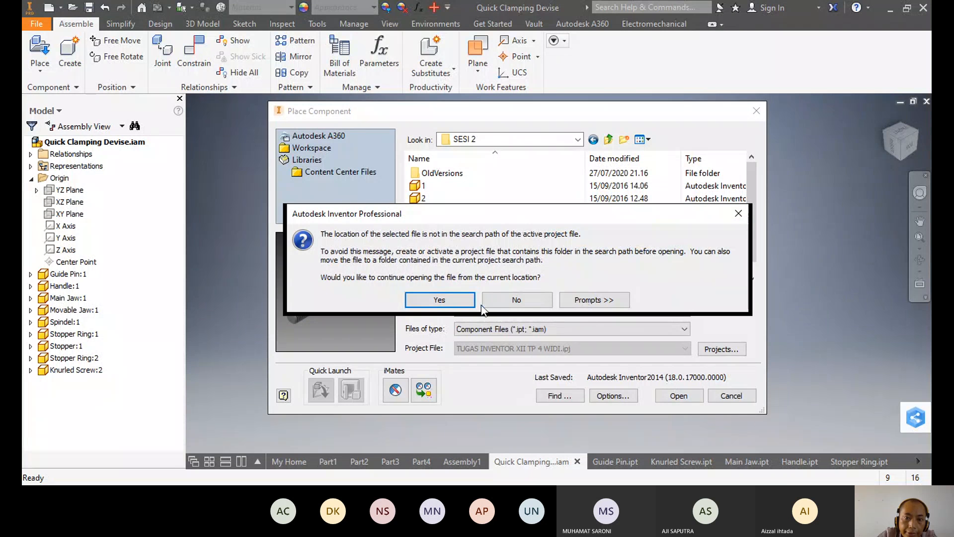
{"action": "left_click", "coordinate": [467, 304]}
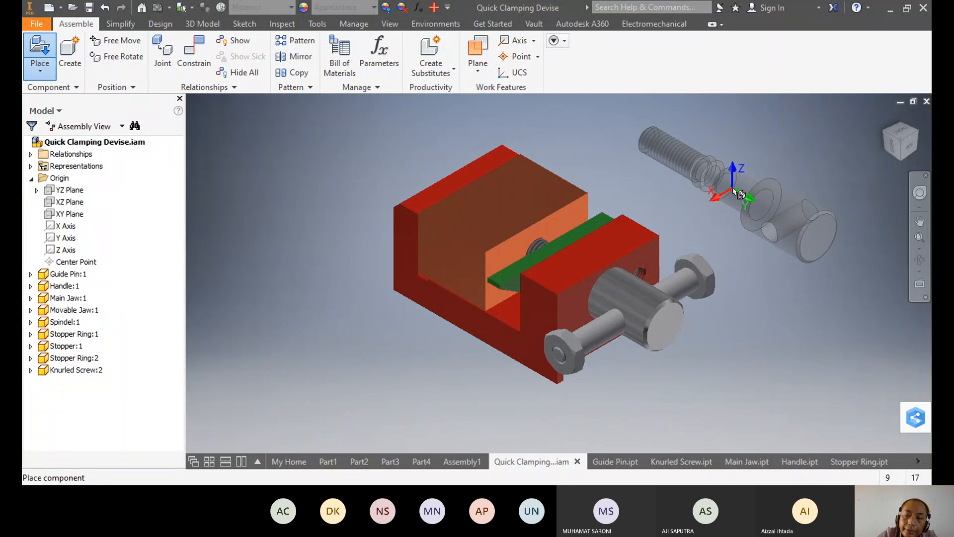
{"action": "left_click", "coordinate": [738, 193]}
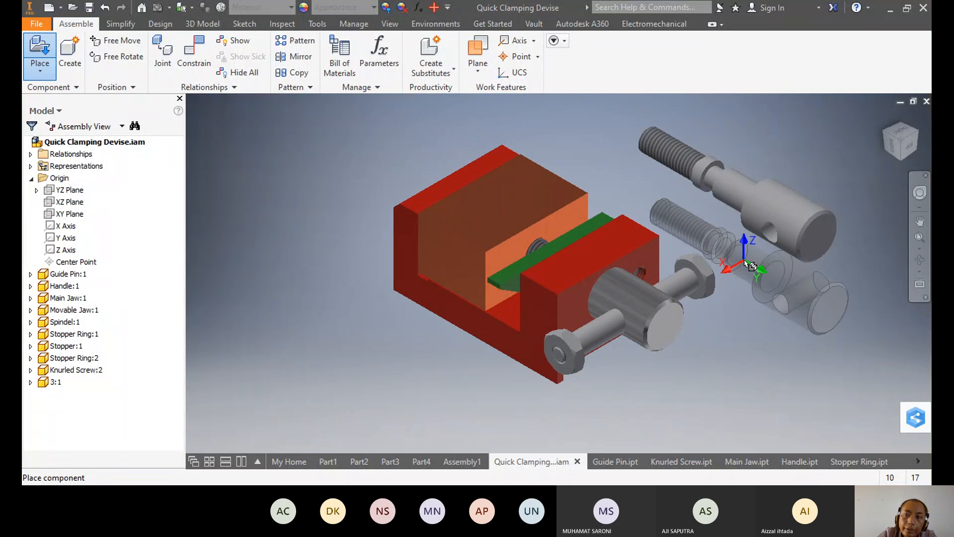
{"action": "key", "text": "Escape"}
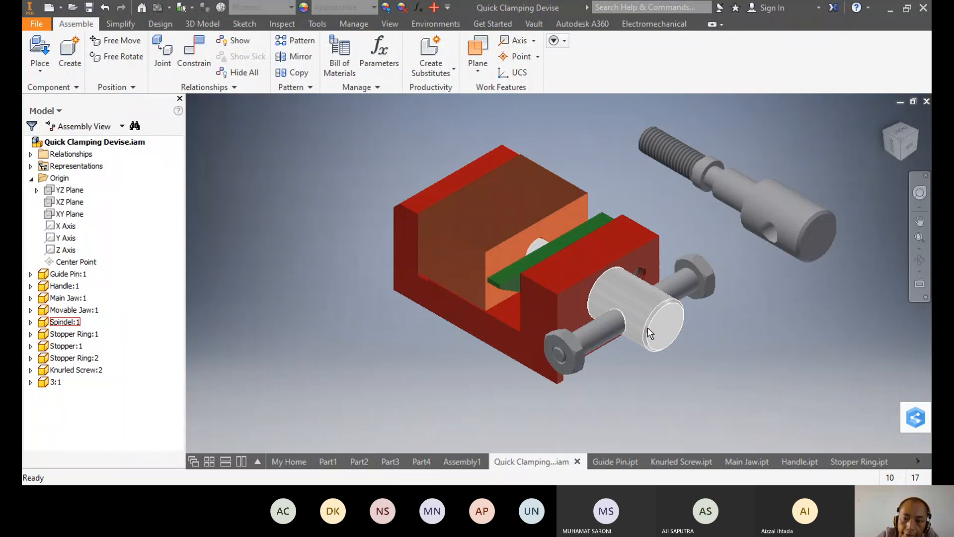
{"action": "mouse_move", "coordinate": [677, 465]}
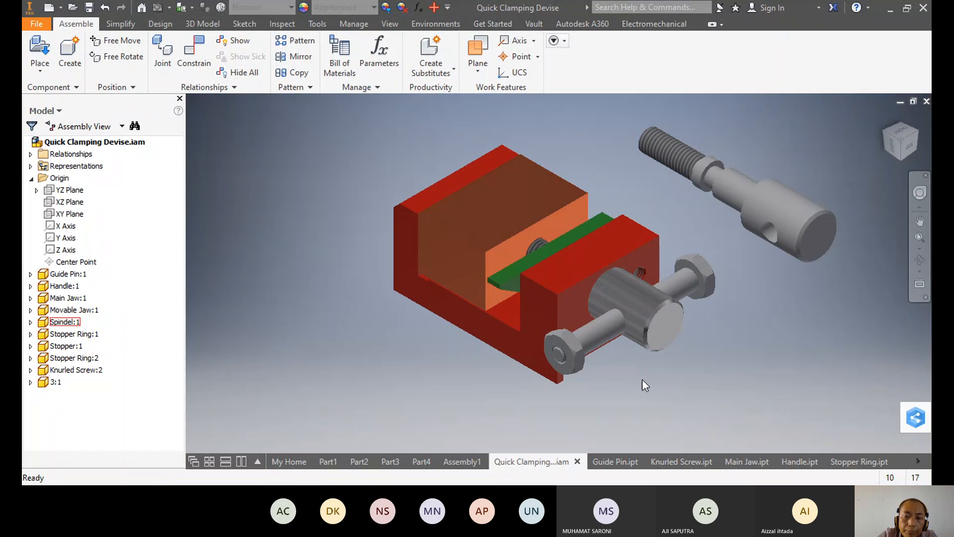
Step: Create a new weldment assembly from the metric Weldment (ISO).iam template
{"action": "left_click", "coordinate": [49, 10]}
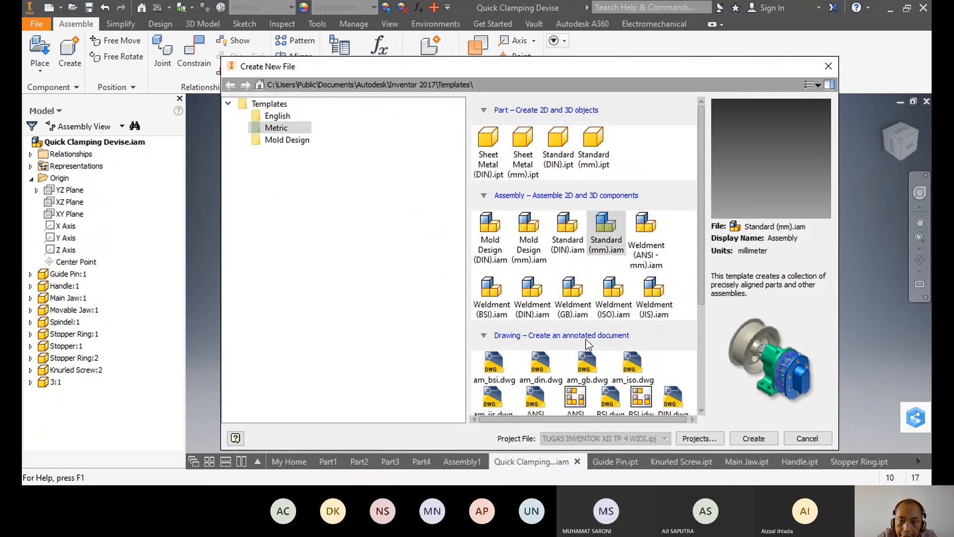
{"action": "left_click", "coordinate": [621, 314]}
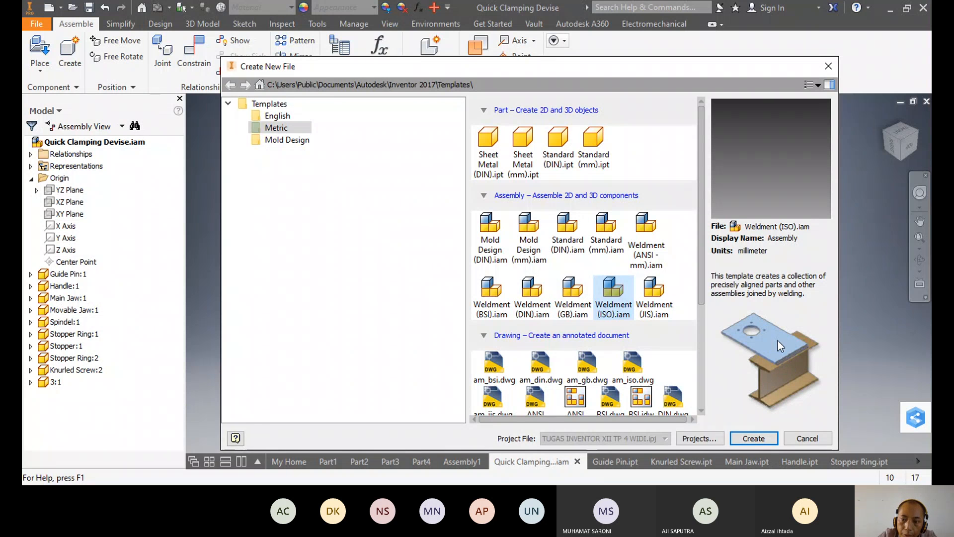
{"action": "left_click", "coordinate": [759, 443]}
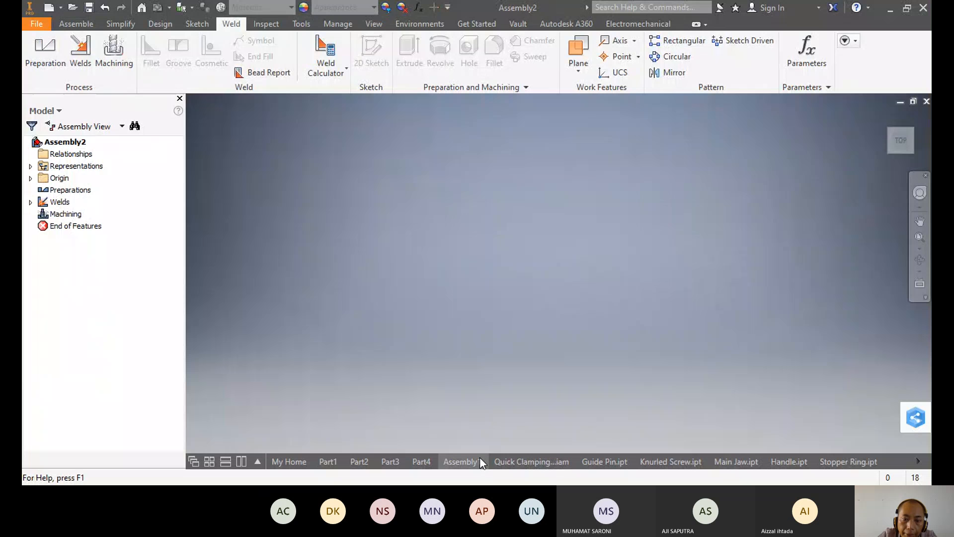
Step: Review the Quick Clamping Devise assembly and the list of open documents, then return to the new weldment assembly
{"action": "left_click", "coordinate": [520, 461]}
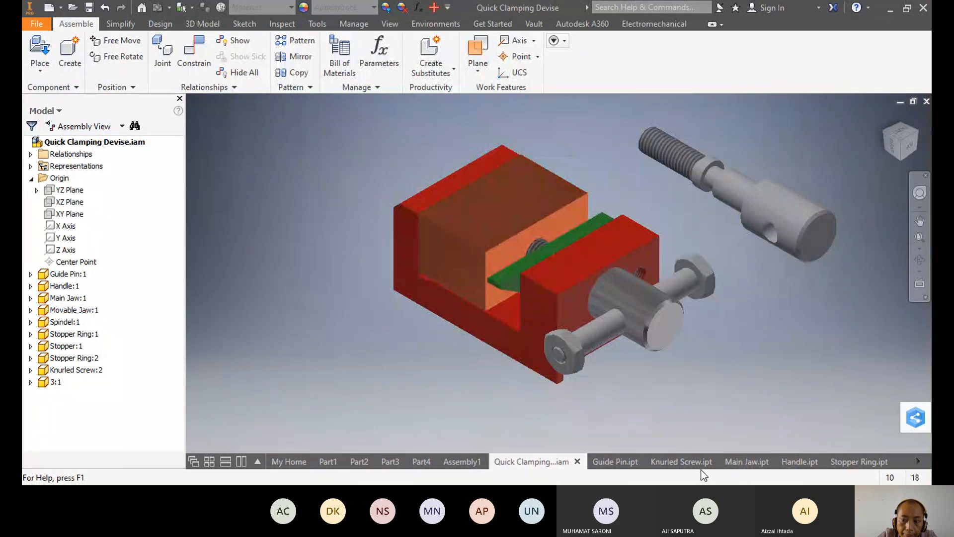
{"action": "left_click", "coordinate": [258, 462]}
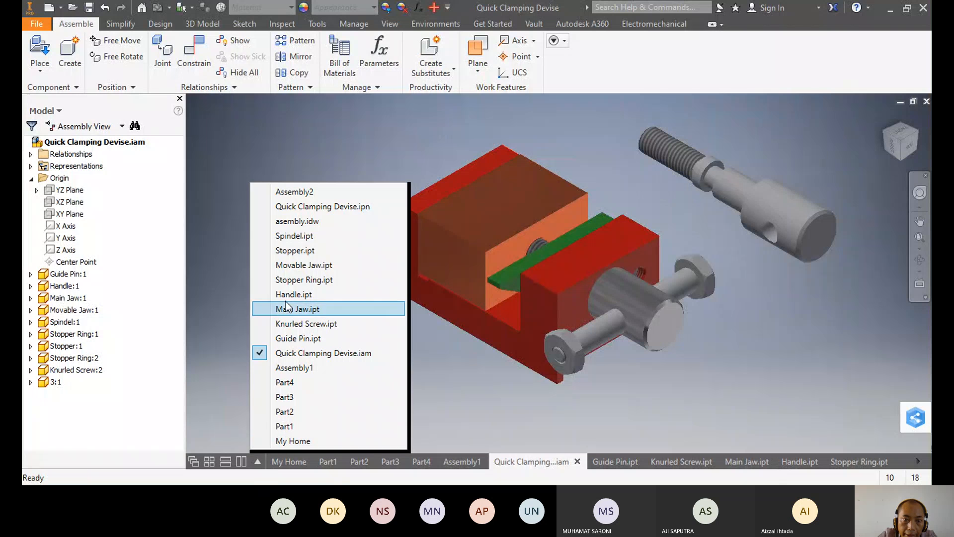
{"action": "left_click", "coordinate": [317, 191]}
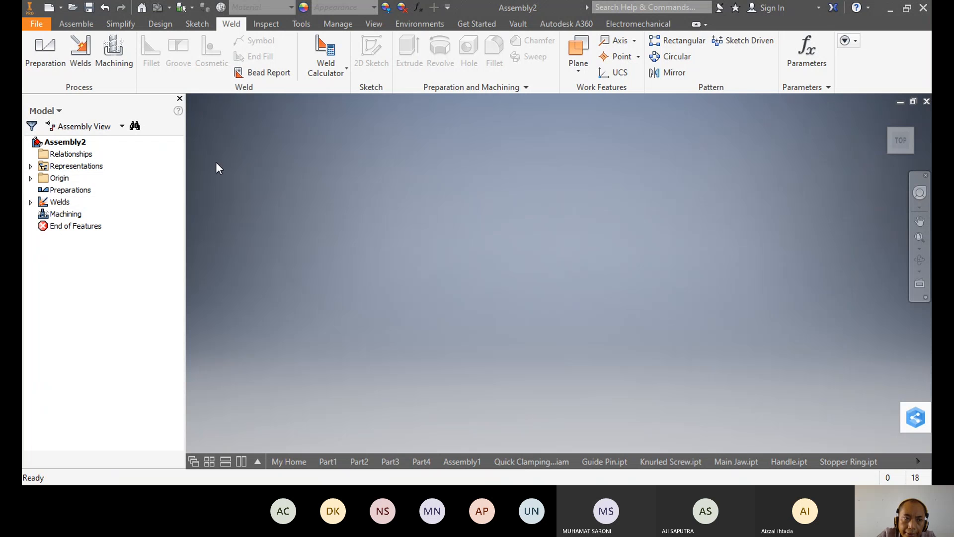
Step: Create a new presentation from the metric Standard (mm).ipn template without inserting a model
{"action": "left_click", "coordinate": [50, 7]}
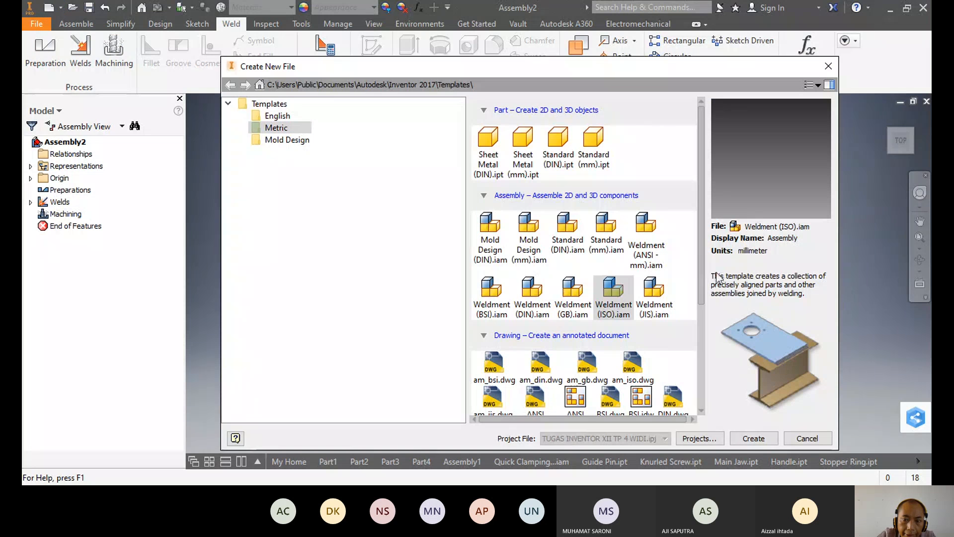
{"action": "left_click_drag", "start_coordinate": [702, 261], "coordinate": [698, 377]}
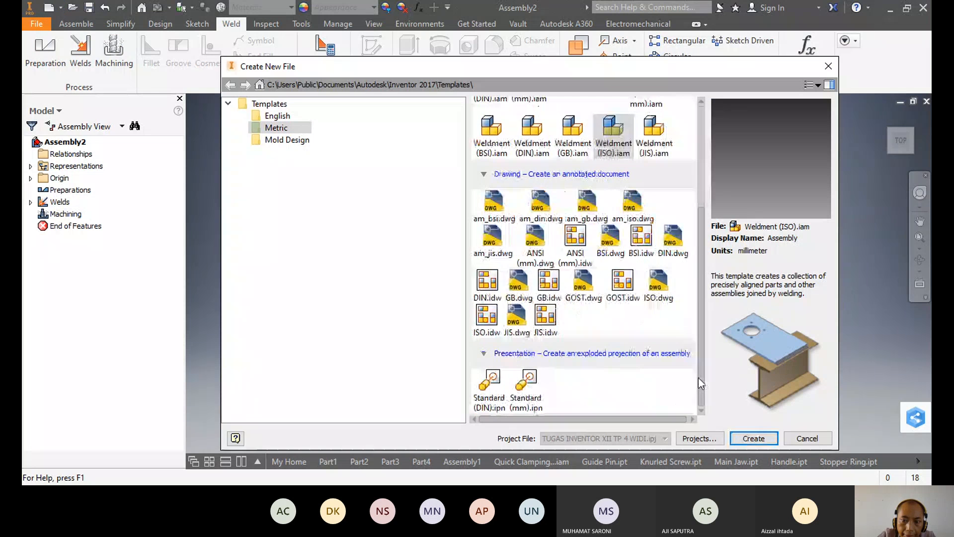
{"action": "left_click", "coordinate": [527, 392]}
{"action": "left_click", "coordinate": [752, 435]}
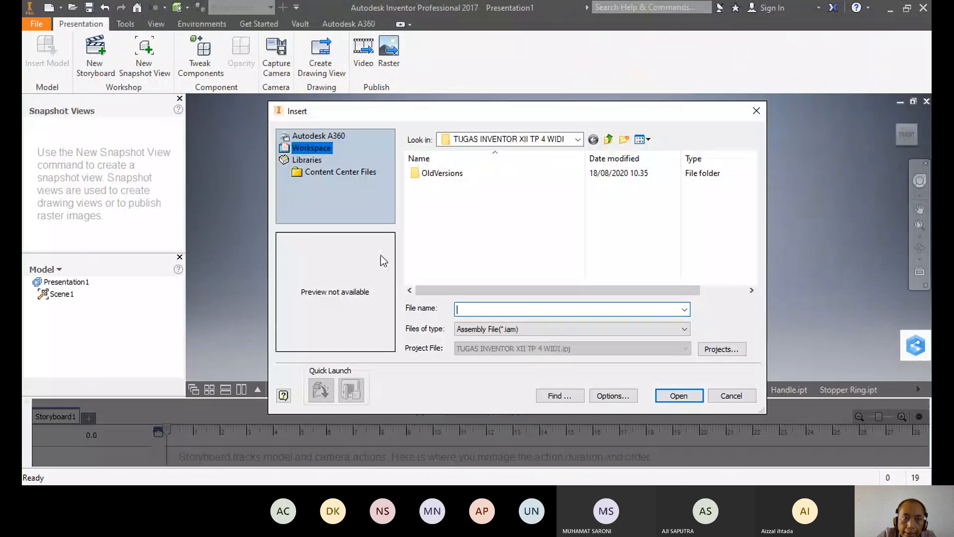
{"action": "left_click", "coordinate": [731, 396]}
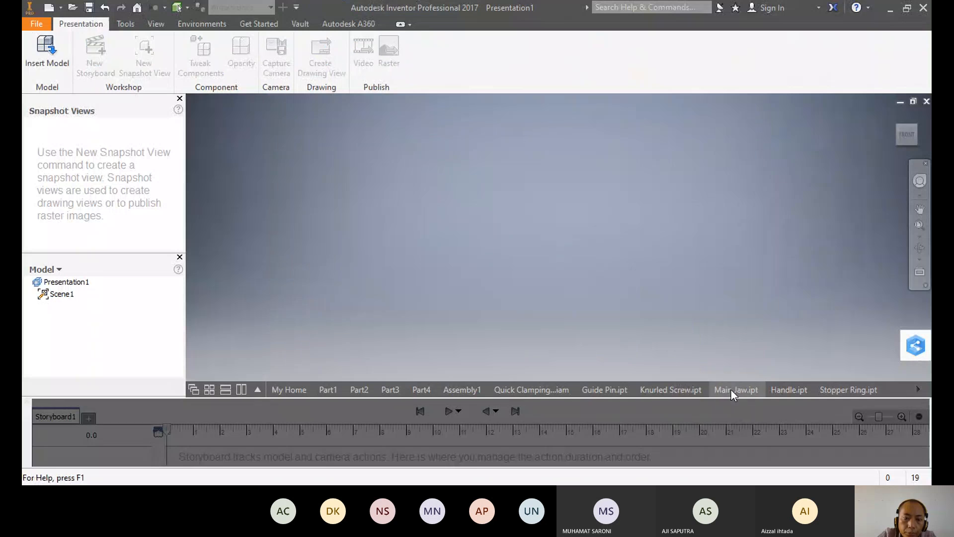
Step: Open the recent Quick Clamping Devise presentation (.ipn) and play its storyboard to view the explosion animation
{"action": "left_click", "coordinate": [35, 24]}
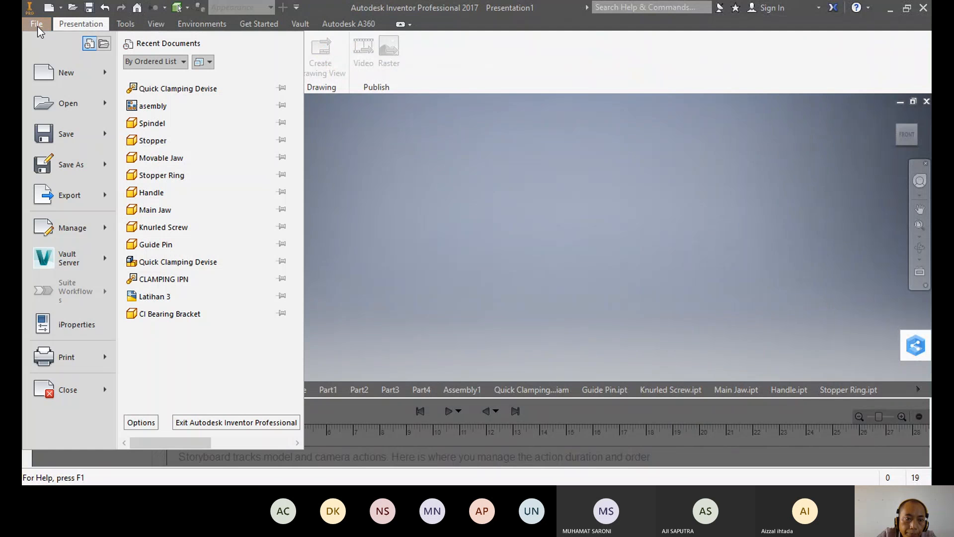
{"action": "left_click", "coordinate": [199, 89]}
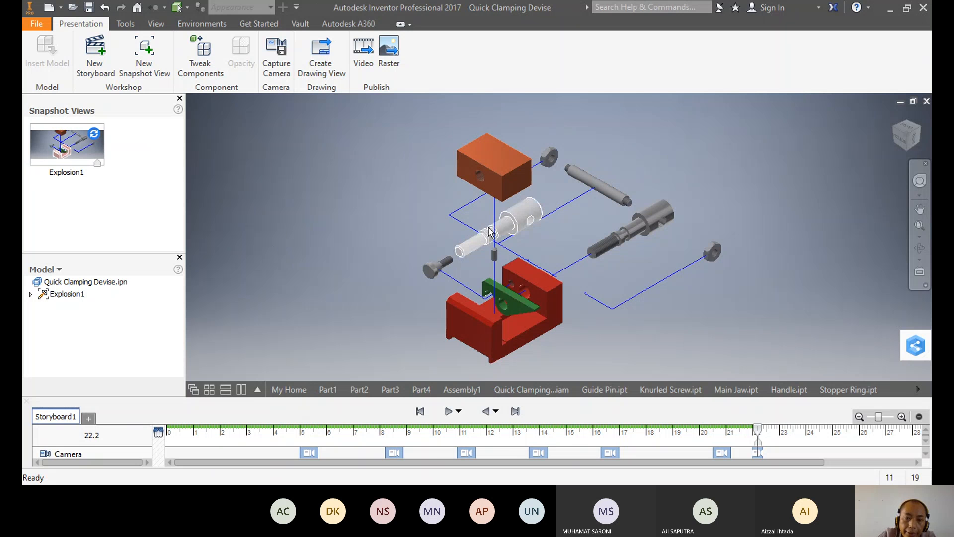
{"action": "left_click", "coordinate": [449, 411]}
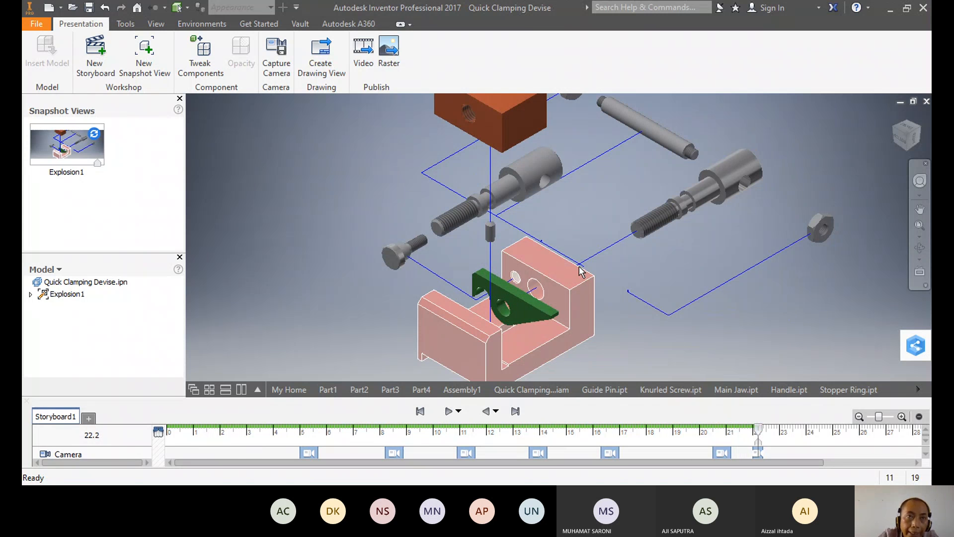
{"action": "mouse_move", "coordinate": [601, 292]}
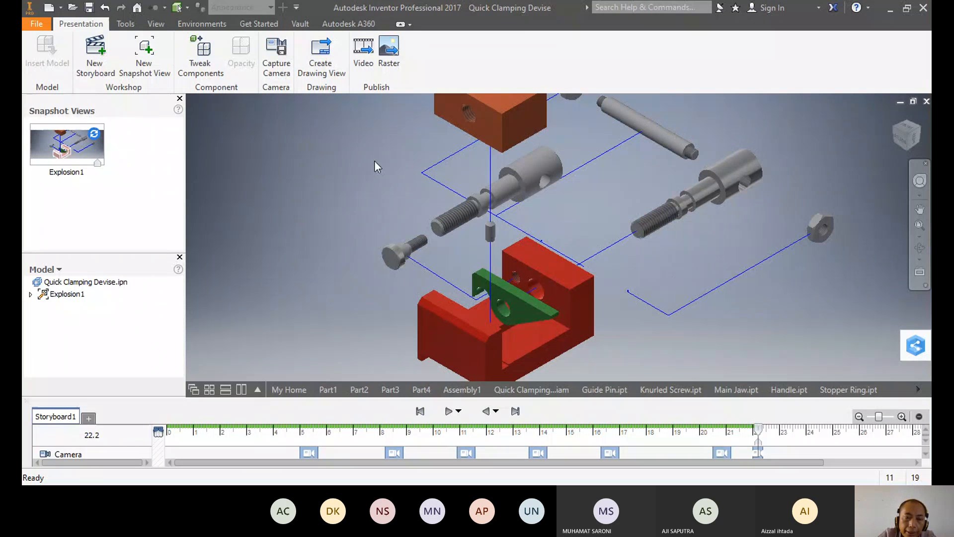
Step: Create a new drawing from the metric ISO.idw template
{"action": "left_click", "coordinate": [45, 7]}
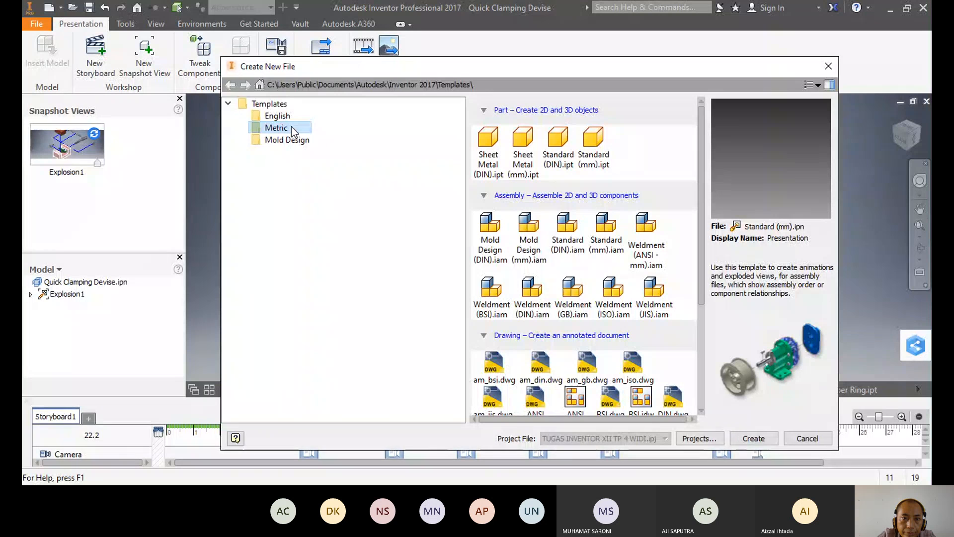
{"action": "left_click_drag", "start_coordinate": [701, 236], "coordinate": [710, 342]}
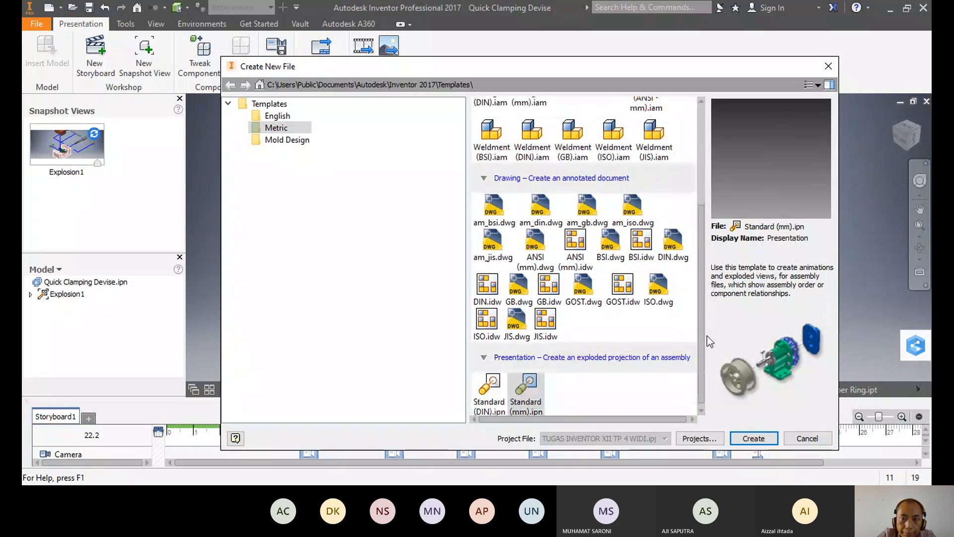
{"action": "left_click", "coordinate": [485, 322]}
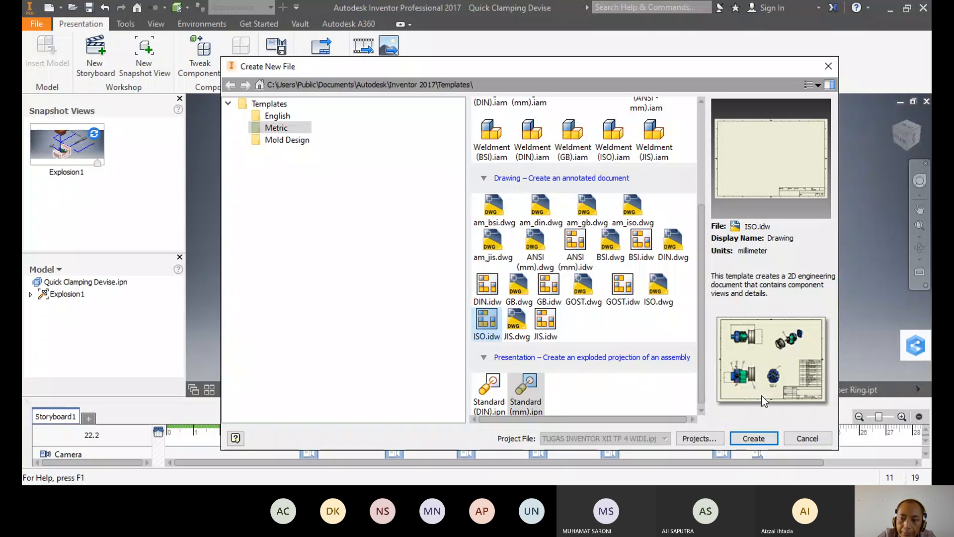
{"action": "left_click", "coordinate": [756, 439]}
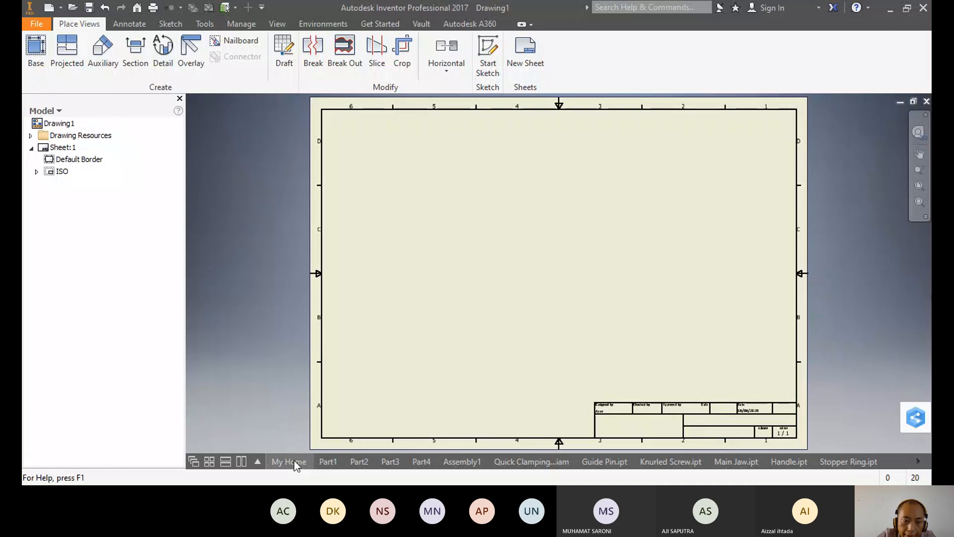
Step: Switch to the already open drawing asembly.idw
{"action": "left_click", "coordinate": [255, 459]}
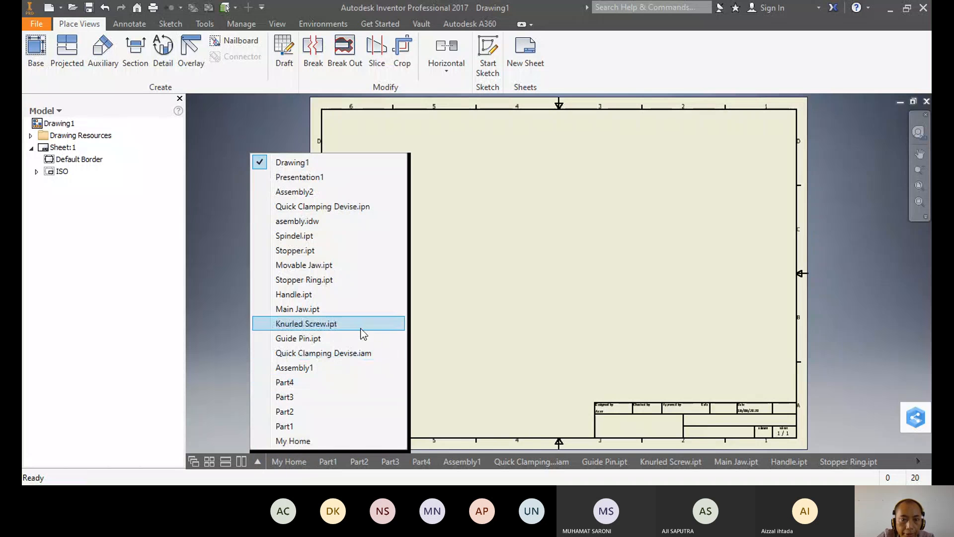
{"action": "mouse_move", "coordinate": [326, 228]}
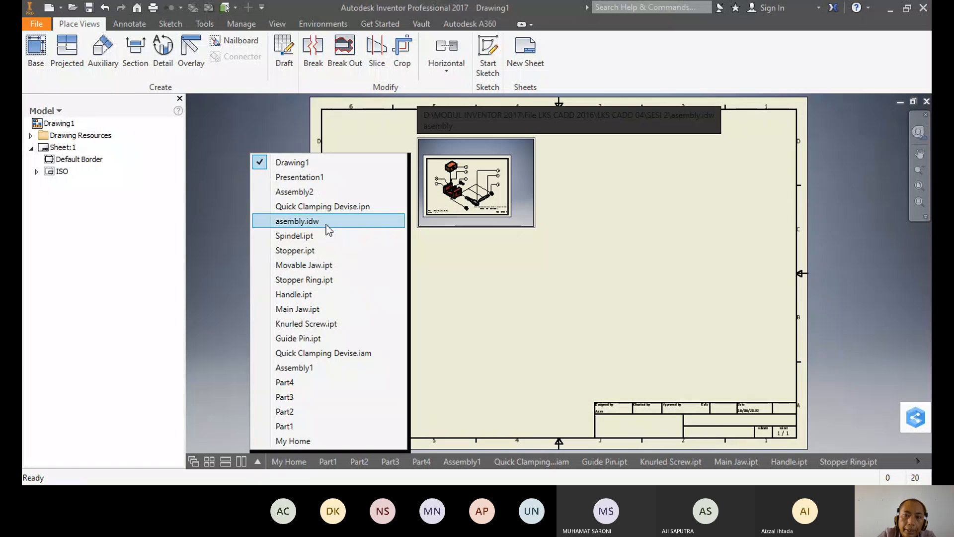
{"action": "left_click", "coordinate": [326, 224]}
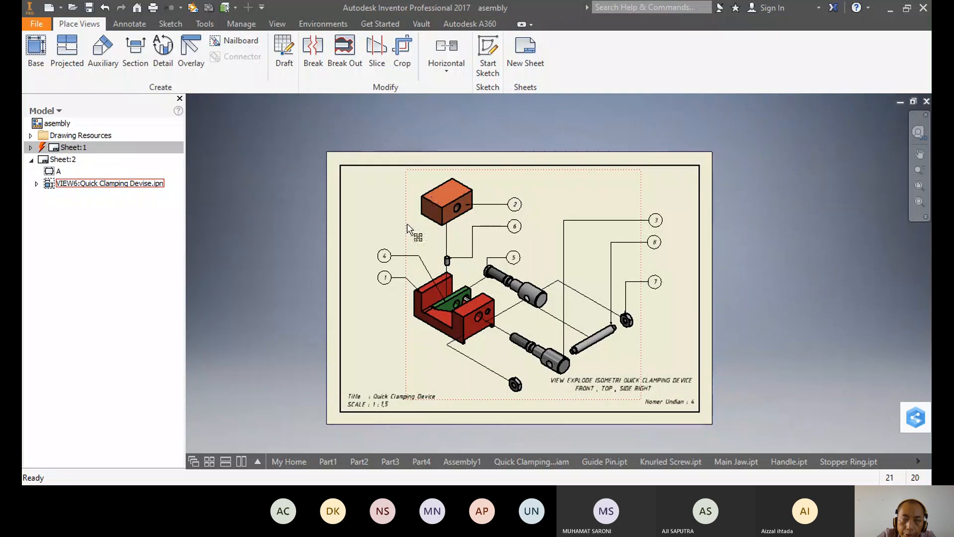
Step: Examine the exploded isometric view of the clamping device and its numbered part balloons on the drawing sheet
{"action": "scroll", "coordinate": [576, 277], "scroll_direction": "up", "scroll_amount": 5}
{"action": "scroll", "coordinate": [576, 277], "scroll_direction": "down", "scroll_amount": 4}
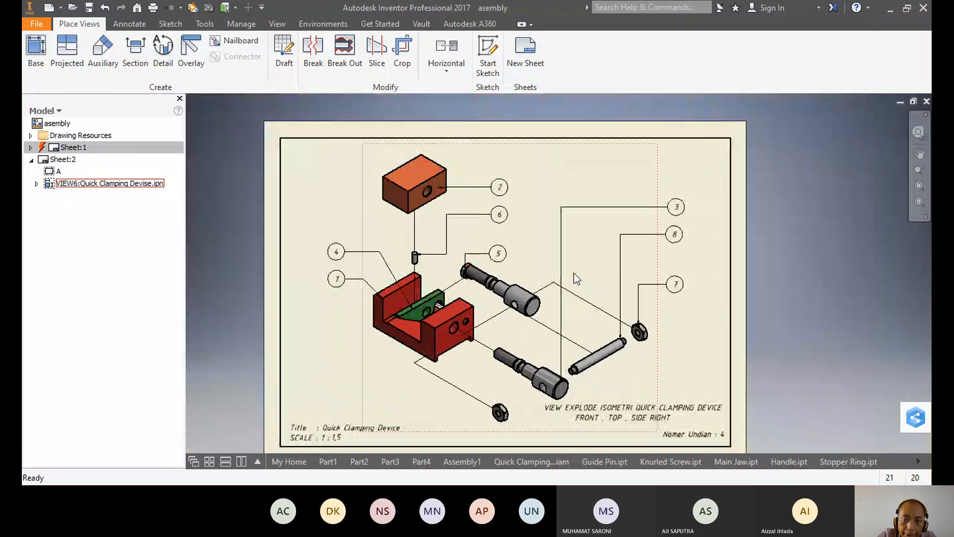
{"action": "scroll", "coordinate": [575, 277], "scroll_direction": "down", "scroll_amount": 2}
{"action": "scroll", "coordinate": [575, 276], "scroll_direction": "up", "scroll_amount": 4}
{"action": "scroll", "coordinate": [575, 277], "scroll_direction": "down", "scroll_amount": 4}
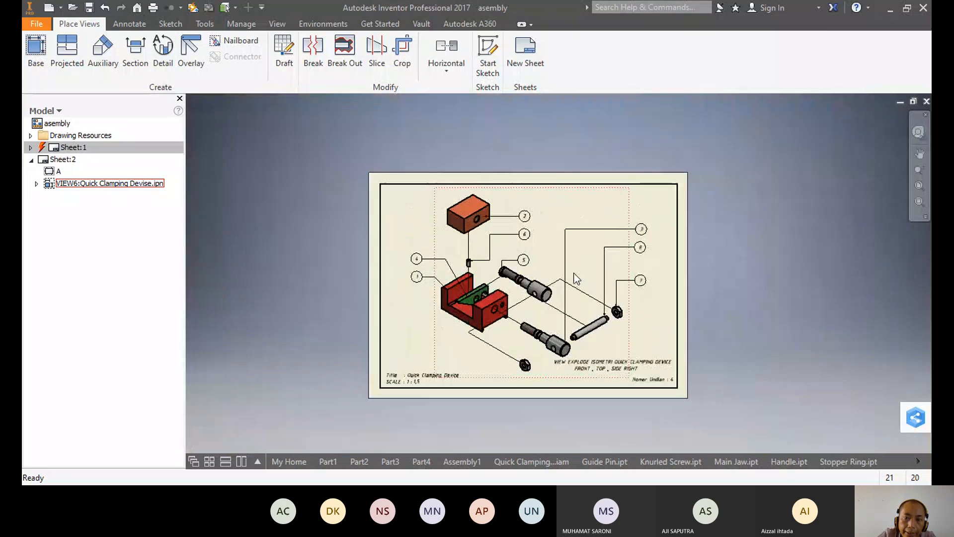
{"action": "middle_click_drag", "start_coordinate": [576, 277], "coordinate": [574, 273]}
{"action": "scroll", "coordinate": [577, 263], "scroll_direction": "up", "scroll_amount": 1}
{"action": "scroll", "coordinate": [579, 253], "scroll_direction": "up", "scroll_amount": 3}
{"action": "scroll", "coordinate": [579, 254], "scroll_direction": "down", "scroll_amount": 3}
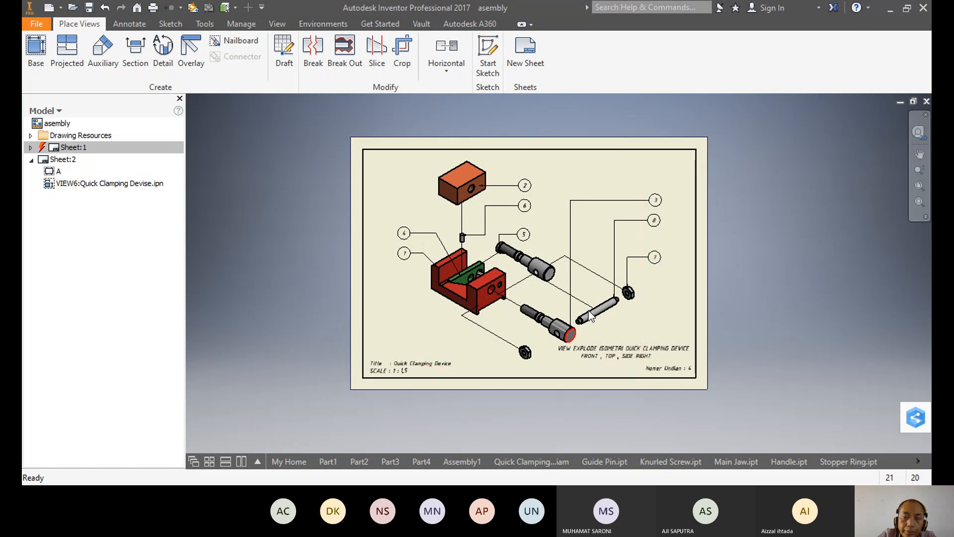
{"action": "scroll", "coordinate": [550, 241], "scroll_direction": "down", "scroll_amount": 3}
{"action": "scroll", "coordinate": [549, 241], "scroll_direction": "up", "scroll_amount": 2}
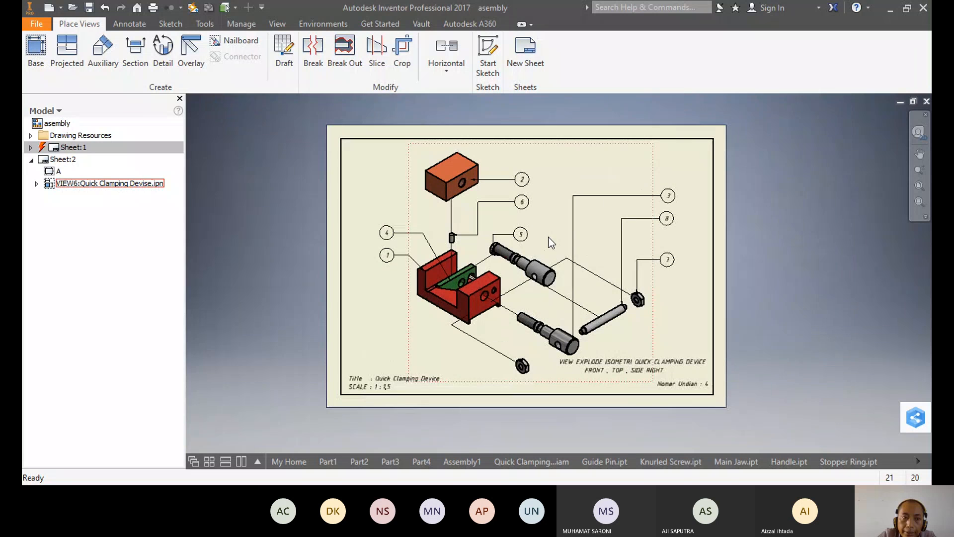
Step: Export the exploded view drawing as a PDF named asembly 9 in the SESI 2 folder
{"action": "left_click", "coordinate": [36, 23]}
{"action": "mouse_move", "coordinate": [72, 199]}
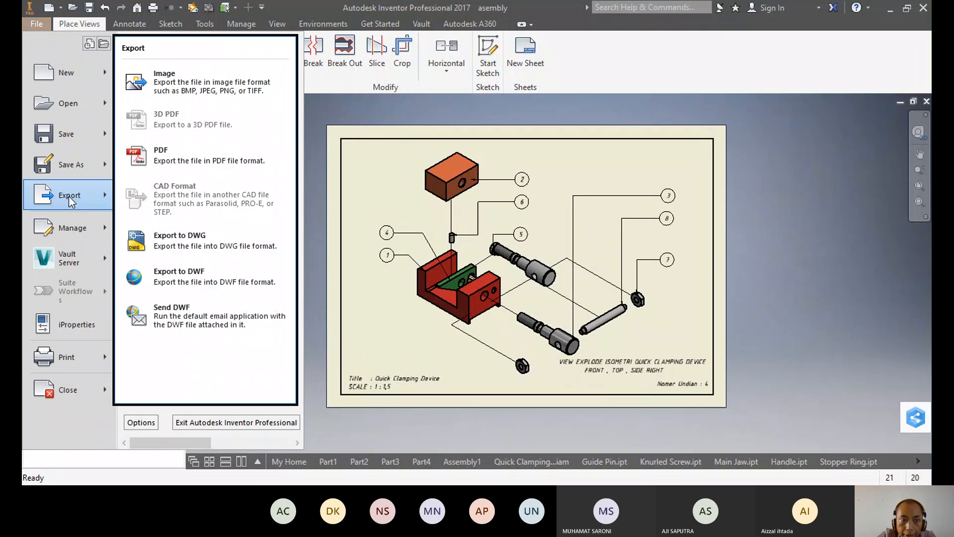
{"action": "left_click", "coordinate": [221, 155]}
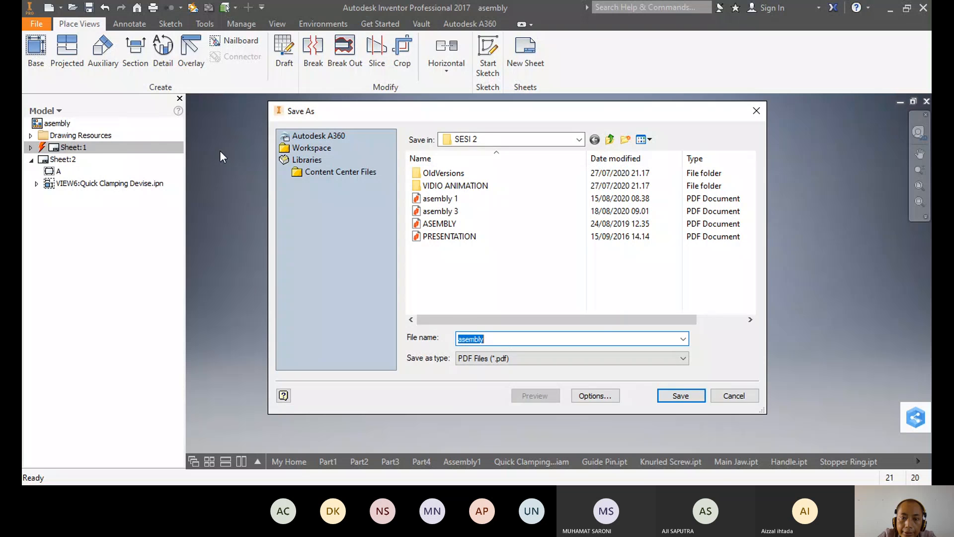
{"action": "left_click", "coordinate": [508, 340]}
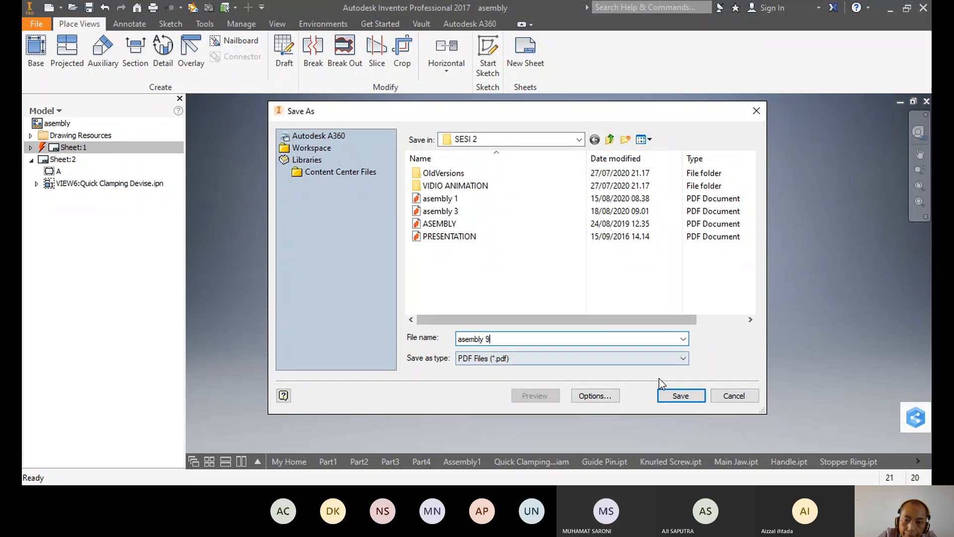
{"action": "left_click", "coordinate": [680, 396]}
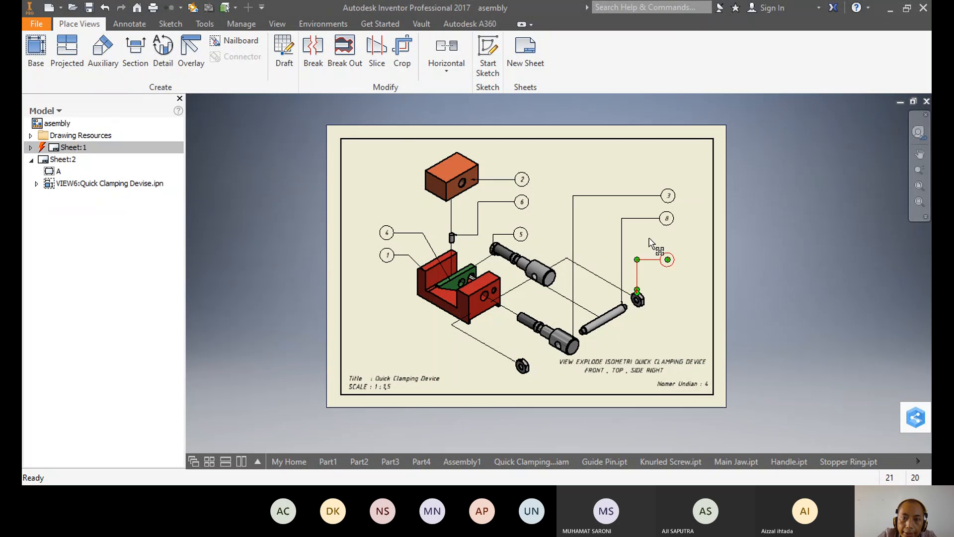
{"action": "middle_click", "coordinate": [610, 214]}
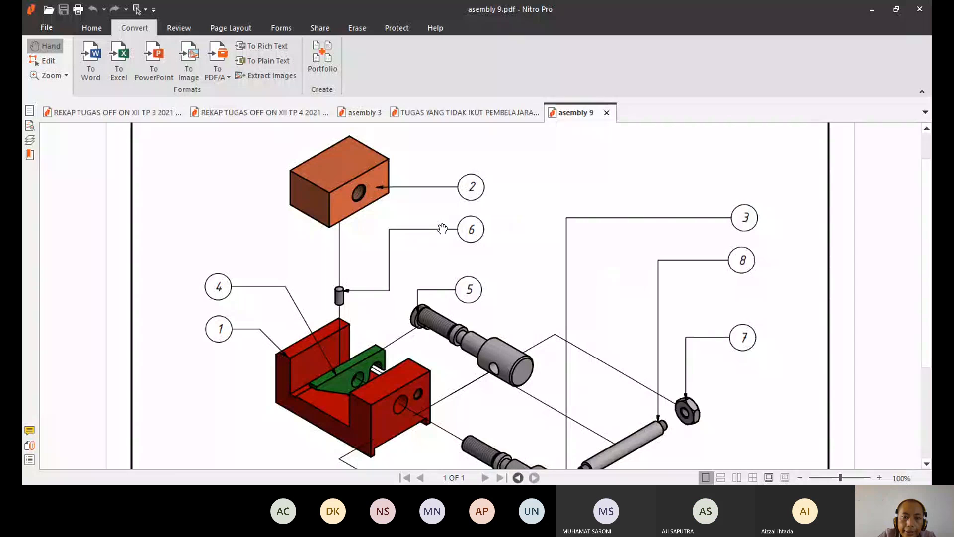
Step: Inspect the exported asembly 9 PDF in Nitro Pro, checking the exploded view, balloons and title text
{"action": "scroll", "coordinate": [405, 283], "scroll_direction": "down", "scroll_amount": 3}
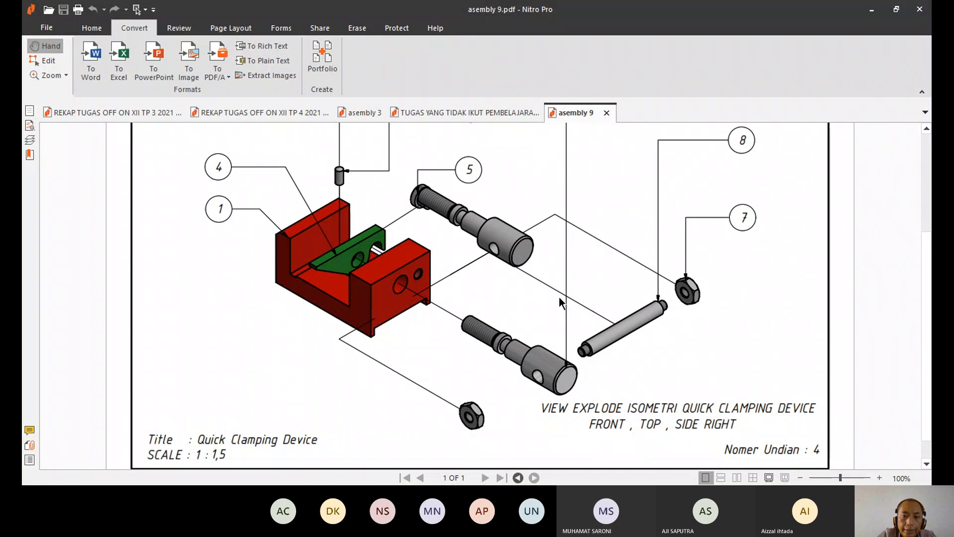
{"action": "scroll", "coordinate": [559, 297], "scroll_direction": "up", "scroll_amount": 2}
{"action": "scroll", "coordinate": [559, 297], "scroll_direction": "down", "scroll_amount": 2}
{"action": "scroll", "coordinate": [559, 297], "scroll_direction": "up", "scroll_amount": 1}
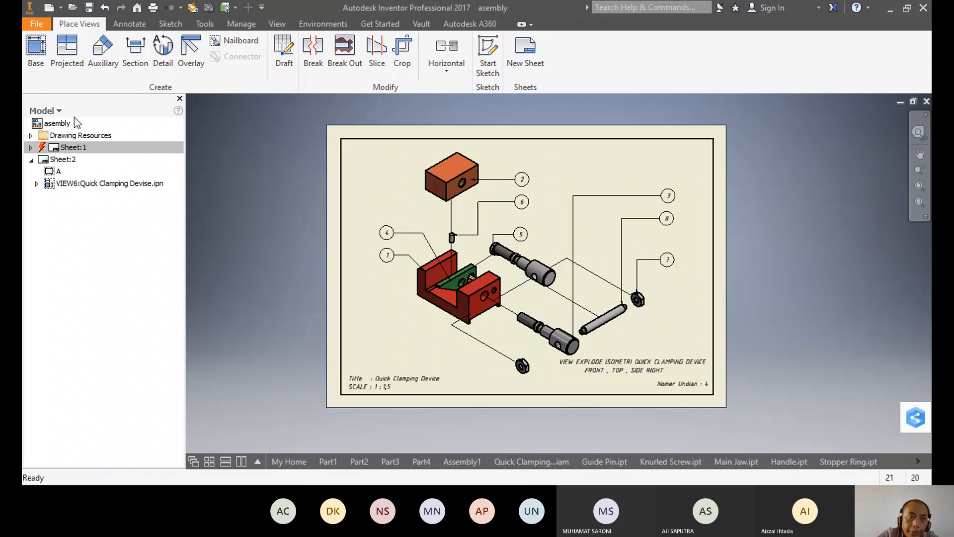
Step: Open the metric new-file templates and review the Standard (mm).ipt and Sheet Metal (mm).ipt part template descriptions
{"action": "left_click", "coordinate": [33, 25]}
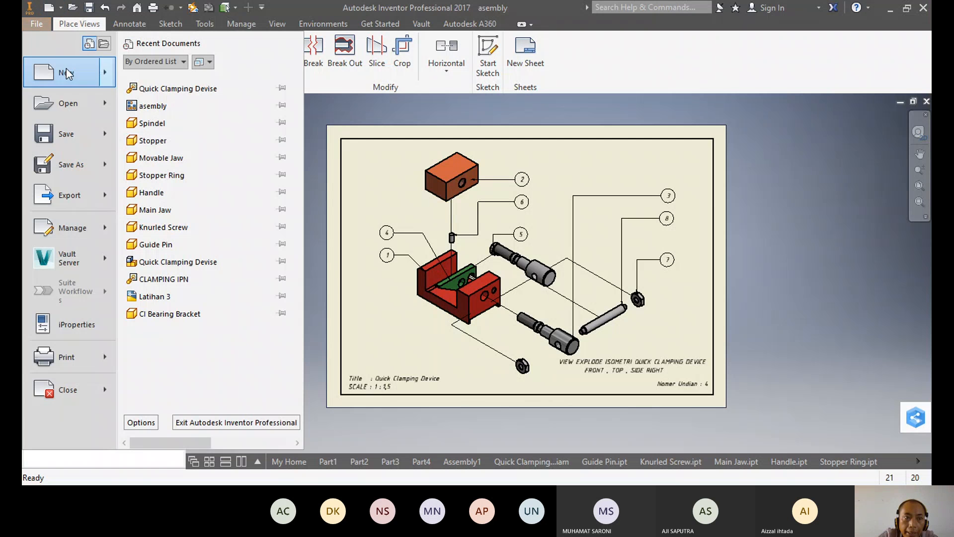
{"action": "left_click", "coordinate": [52, 8]}
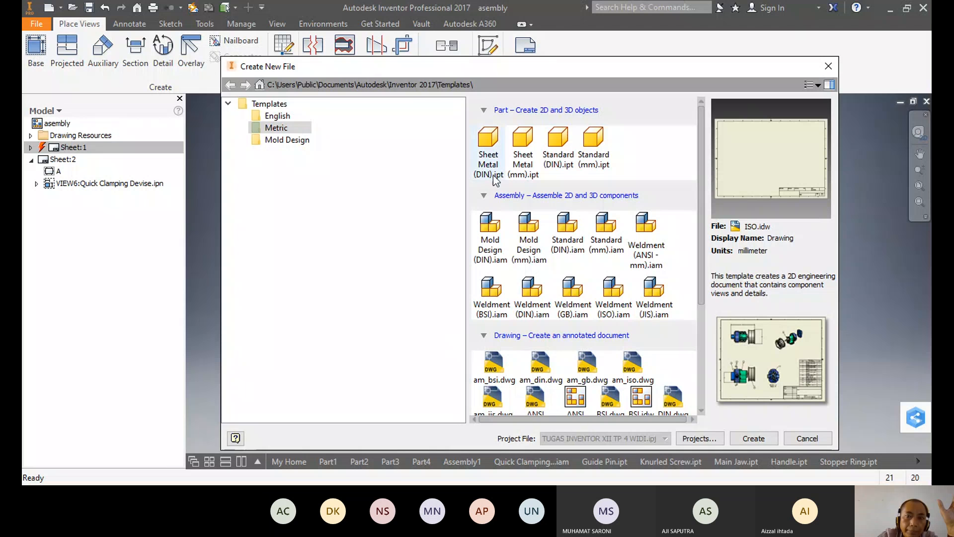
{"action": "left_click", "coordinate": [590, 163]}
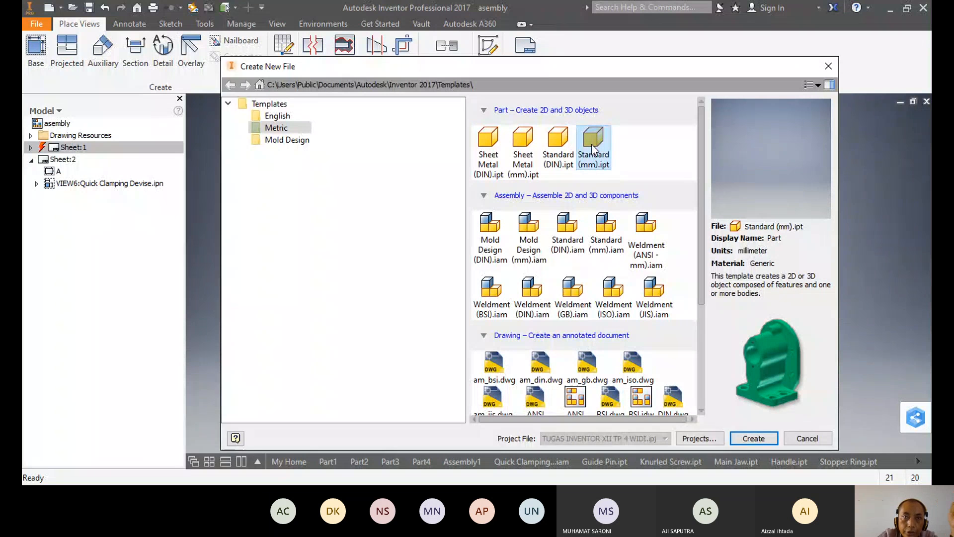
{"action": "left_click", "coordinate": [520, 161]}
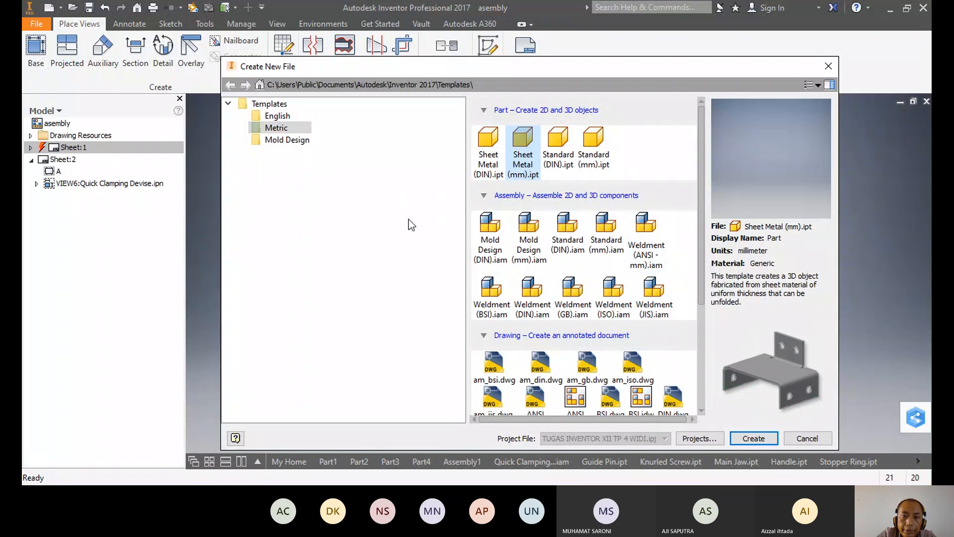
Step: Compare the Standard (mm).iam assembly template with the standard and sheet metal part templates, and close the template list without creating a file
{"action": "scroll", "coordinate": [696, 224], "scroll_direction": "down", "scroll_amount": 1}
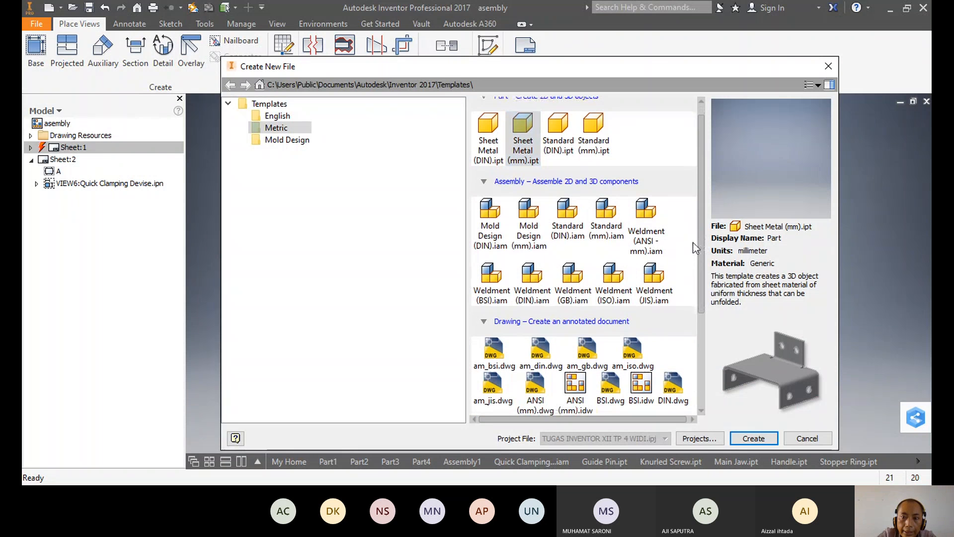
{"action": "left_click", "coordinate": [613, 230]}
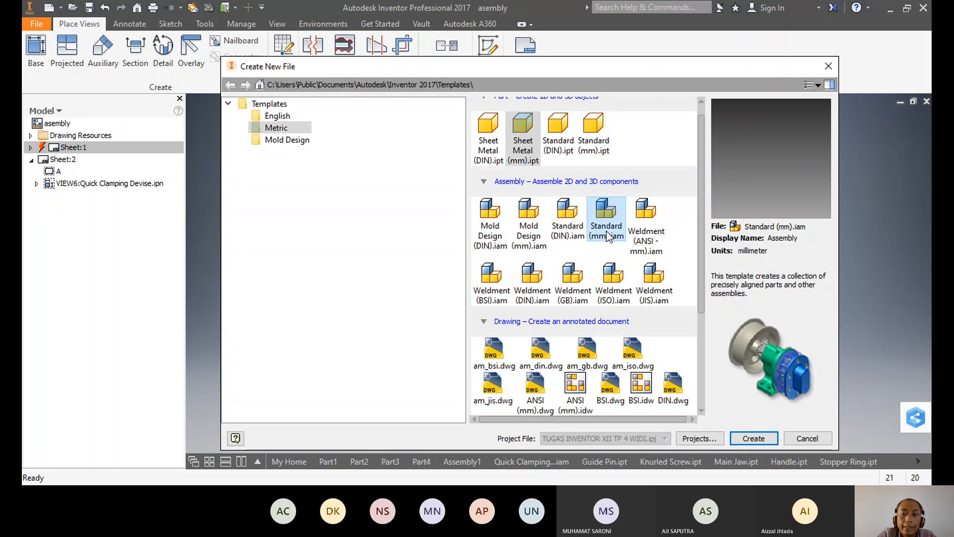
{"action": "left_click", "coordinate": [605, 148]}
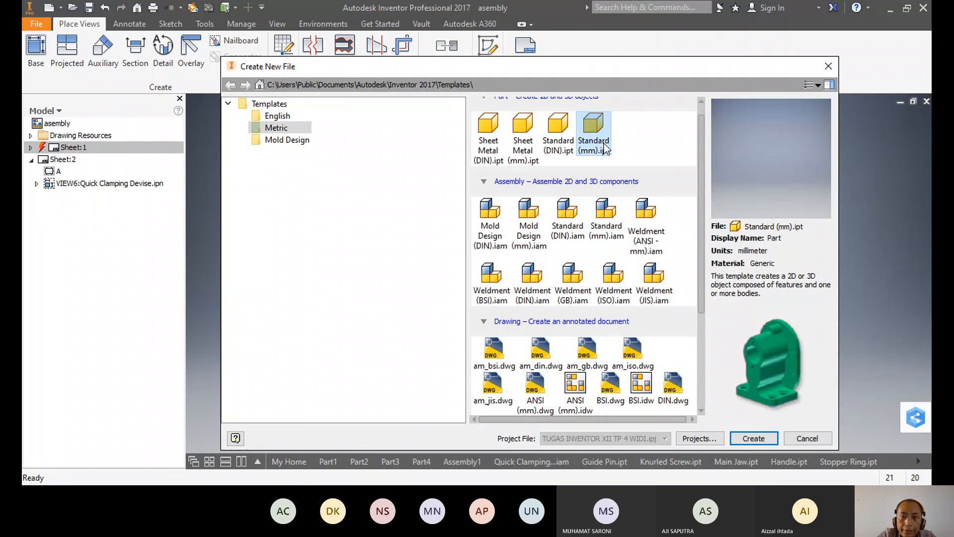
{"action": "left_click", "coordinate": [520, 151]}
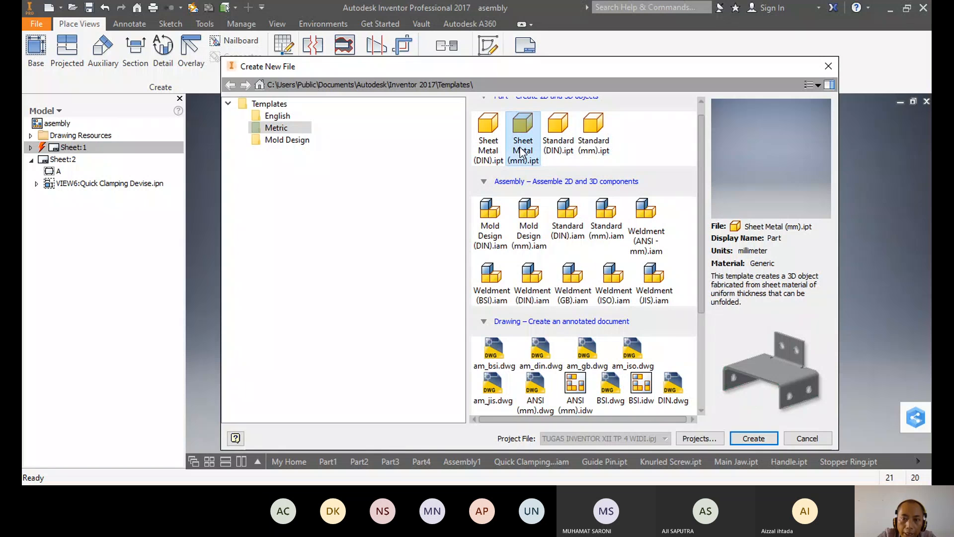
{"action": "left_click", "coordinate": [607, 233]}
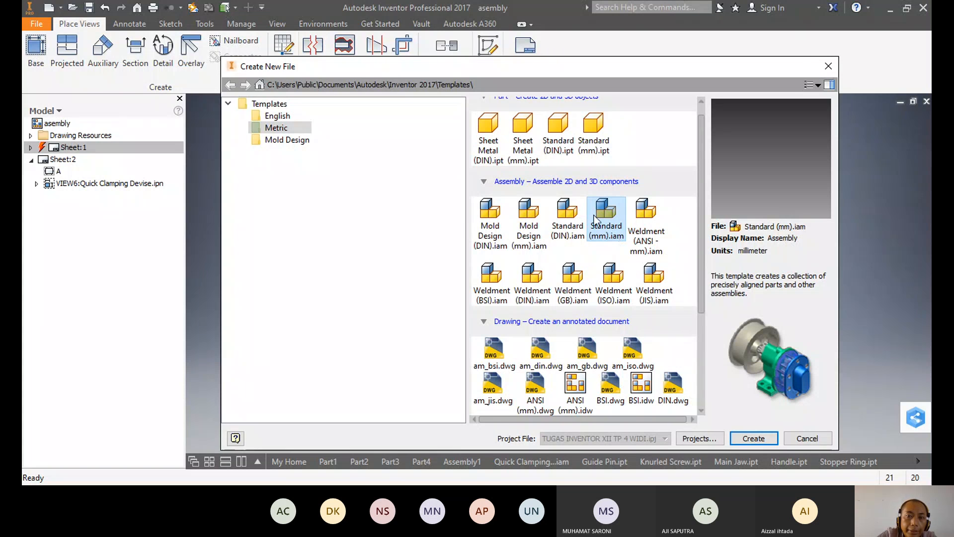
{"action": "left_click", "coordinate": [600, 145]}
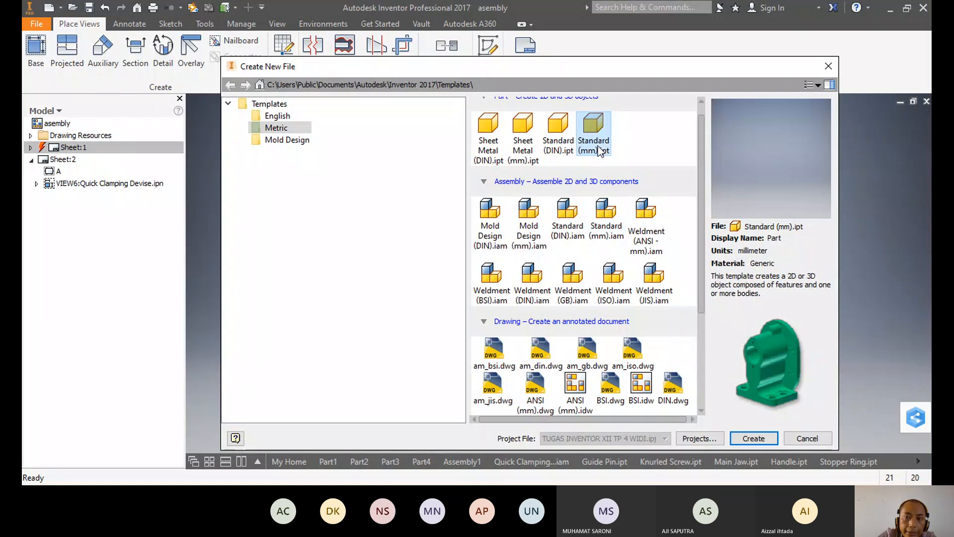
{"action": "left_click", "coordinate": [524, 150]}
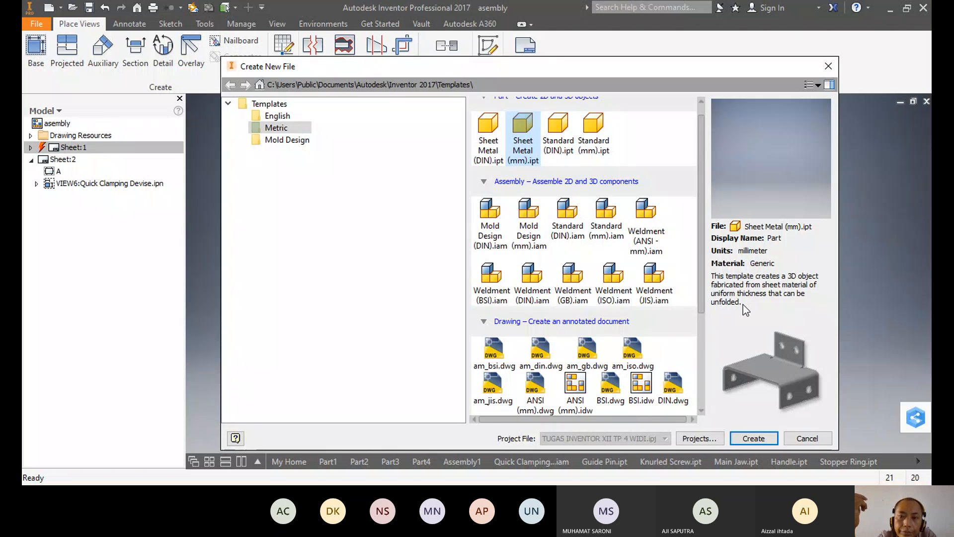
{"action": "left_click", "coordinate": [814, 438]}
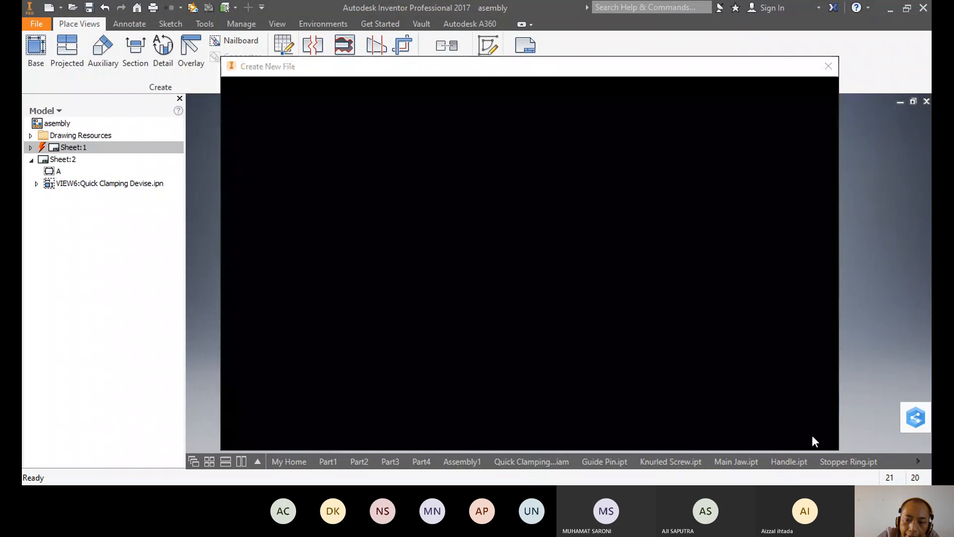